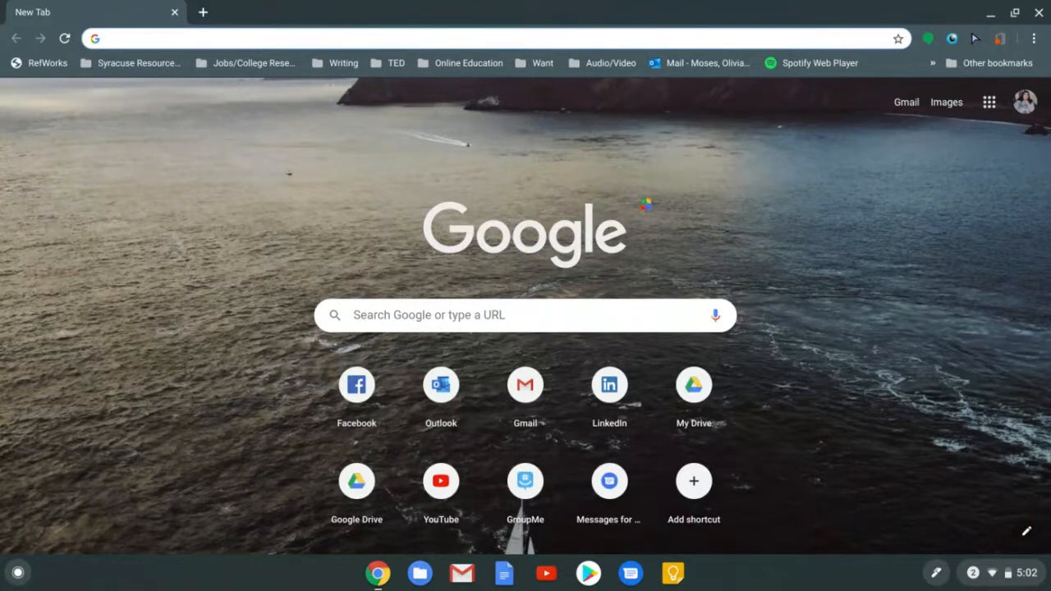
# Search Google for 'google forms' and open the 'Google Forms: Free Online Surveys' about page
pyautogui.write('google form')
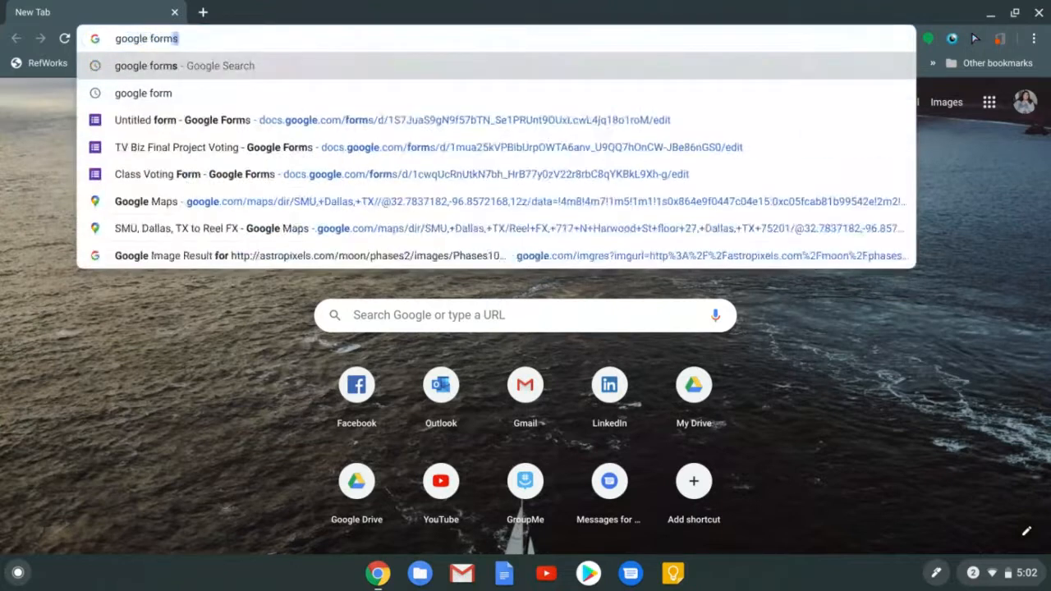
pyautogui.write('s')
pyautogui.press('Return')
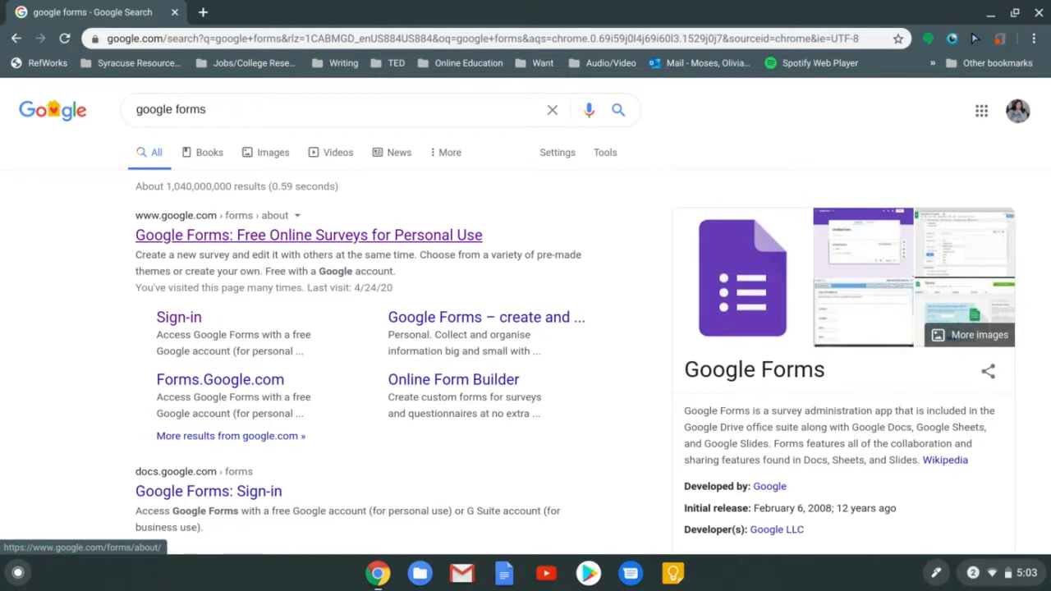
pyautogui.click(312, 238)
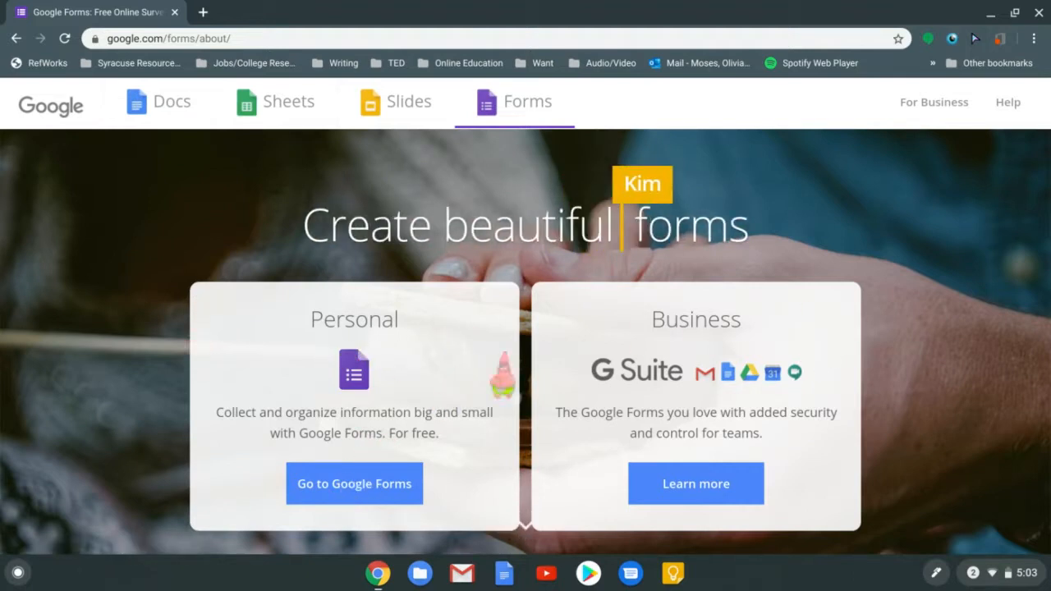
# Go to Google Forms from the Personal card
pyautogui.click(354, 484)
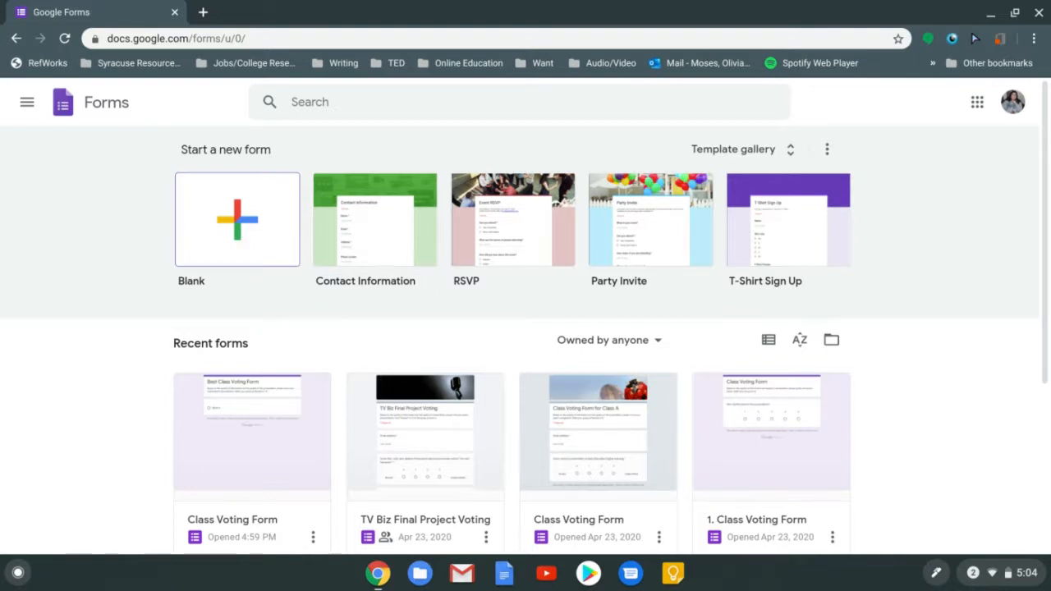
# Create a new Blank form from the Template gallery
pyautogui.click(744, 149)
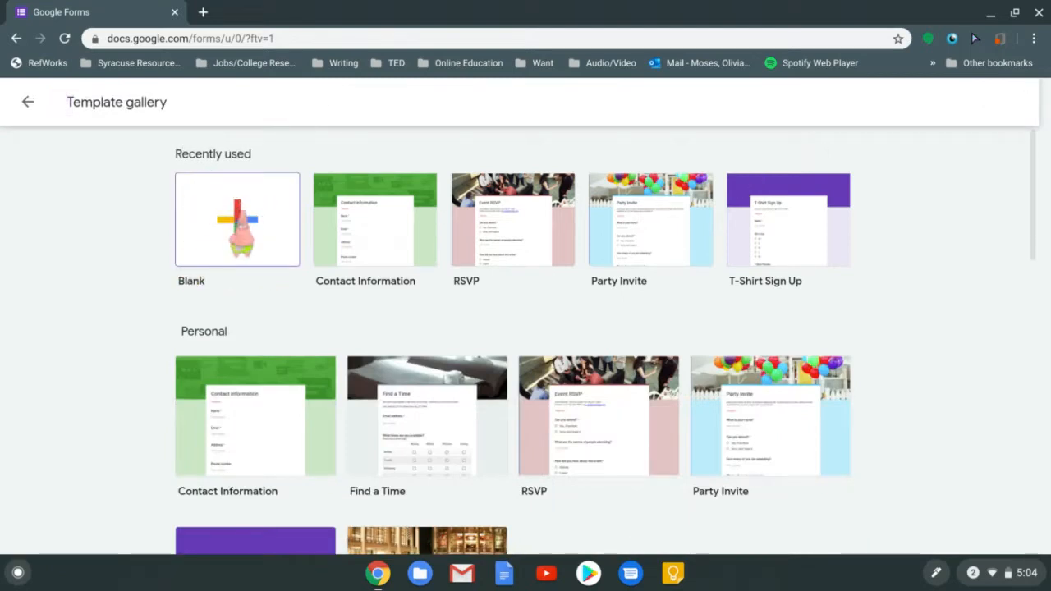
pyautogui.click(238, 221)
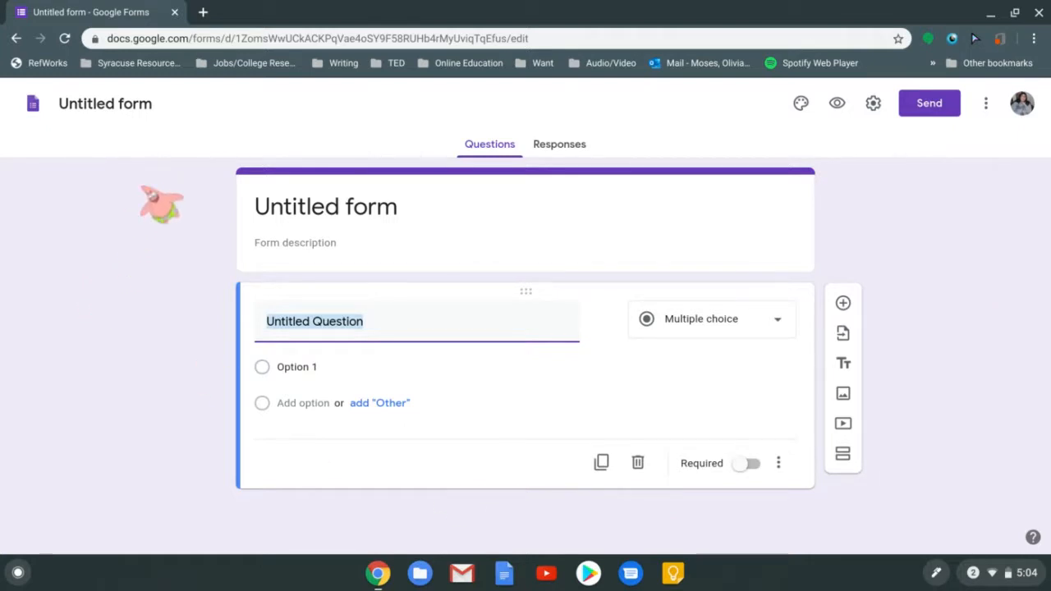
# Name the form file 'Class Voting Form', then prefix it with '1. '
pyautogui.click(152, 106)
pyautogui.click(338, 213)
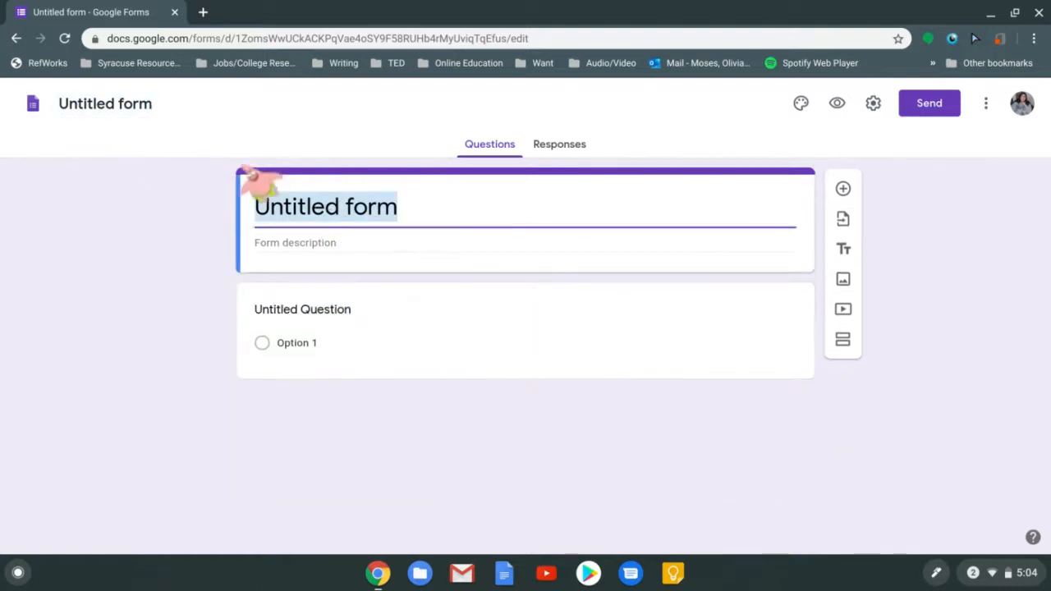
pyautogui.click(152, 107)
pyautogui.write('U')
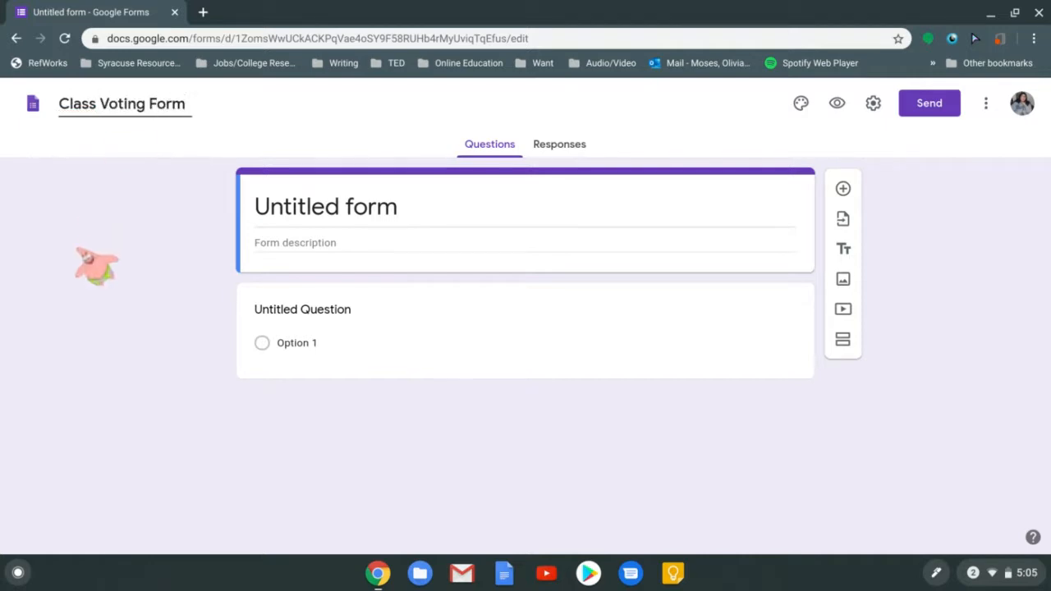
pyautogui.click(96, 264)
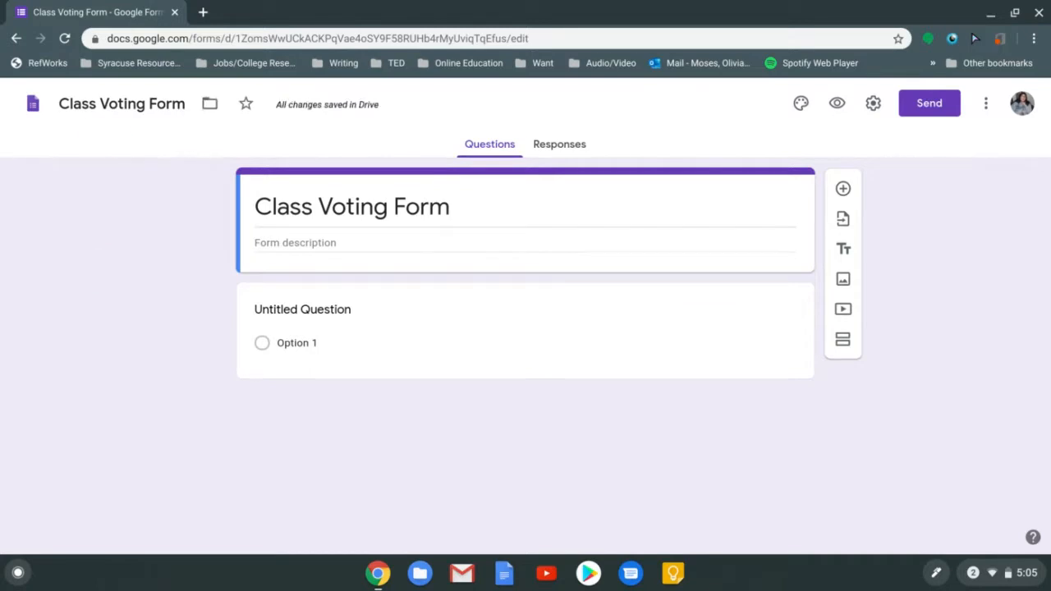
pyautogui.click(64, 111)
pyautogui.write('1.')
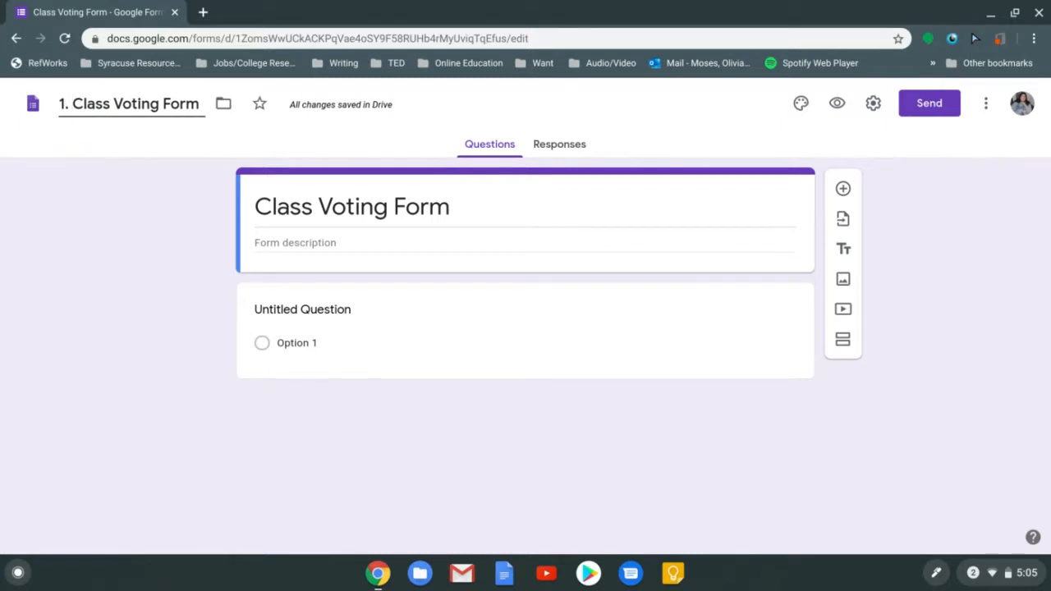
pyautogui.click(107, 250)
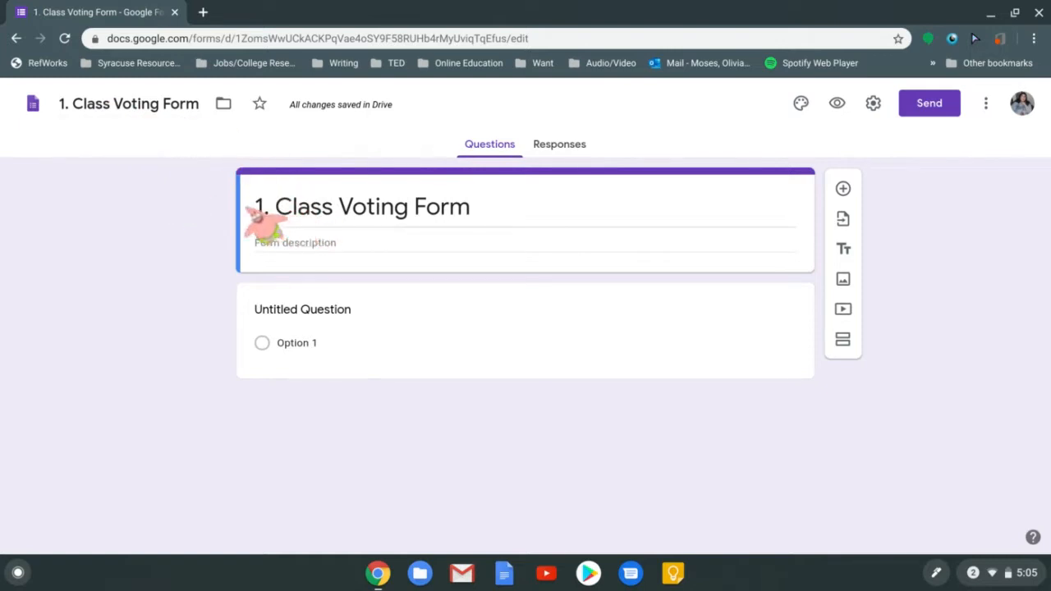
# Replace the header title with 'Class Voting Form for the Best Class Ever'
pyautogui.click(367, 210)
pyautogui.press('BackSpace')
pyautogui.write('C')
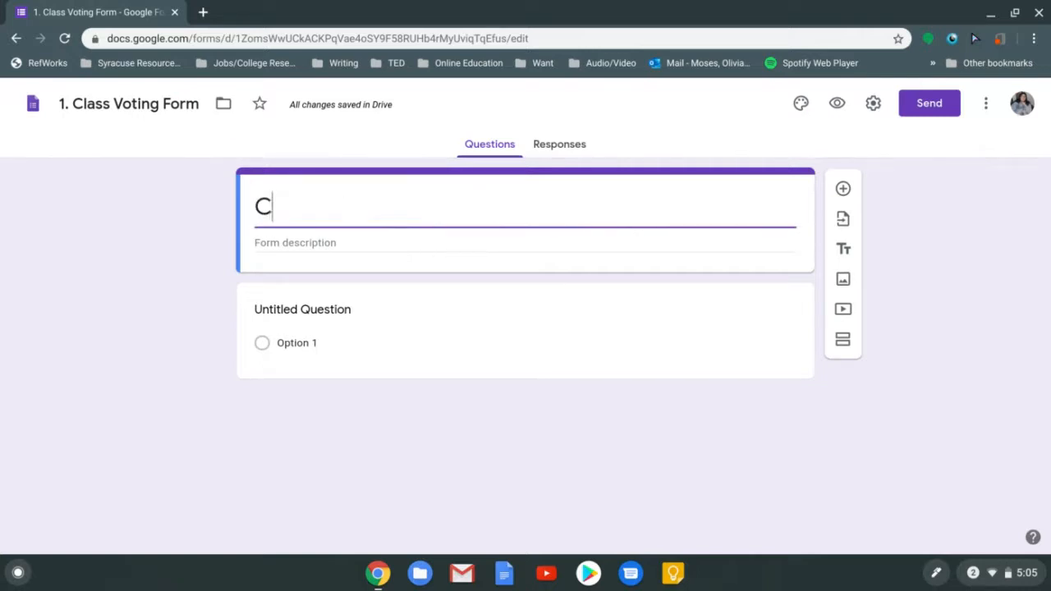
pyautogui.write('lass Voting Form')
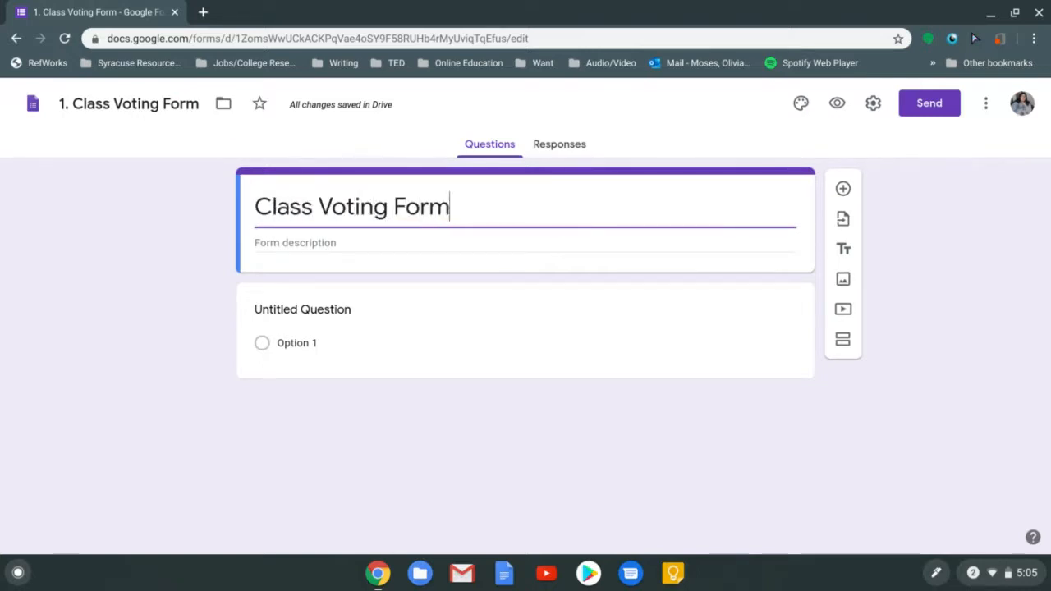
pyautogui.write(' fo')
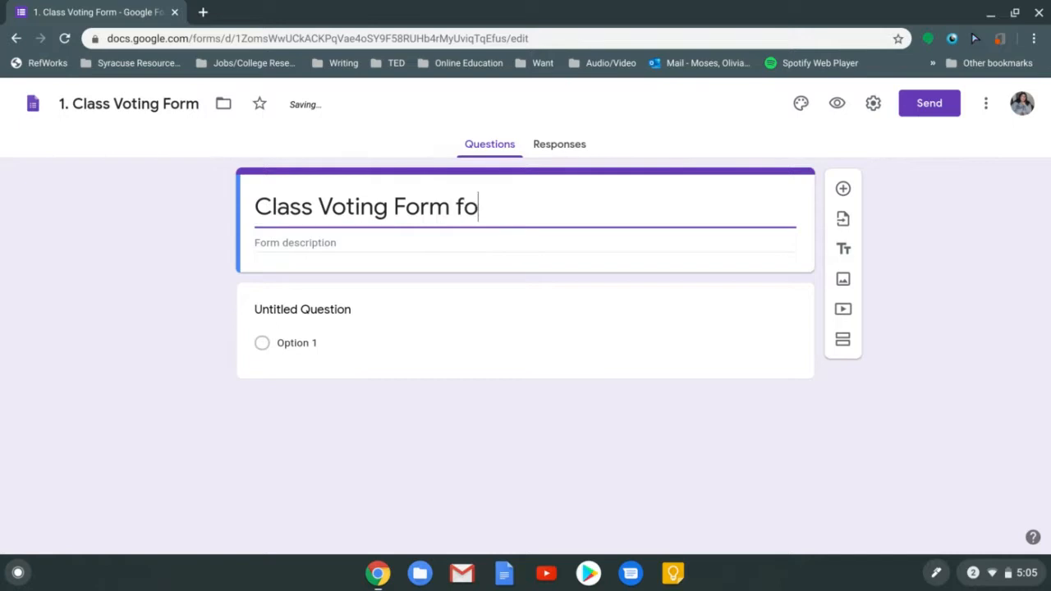
pyautogui.write('r the Best Class Ever')
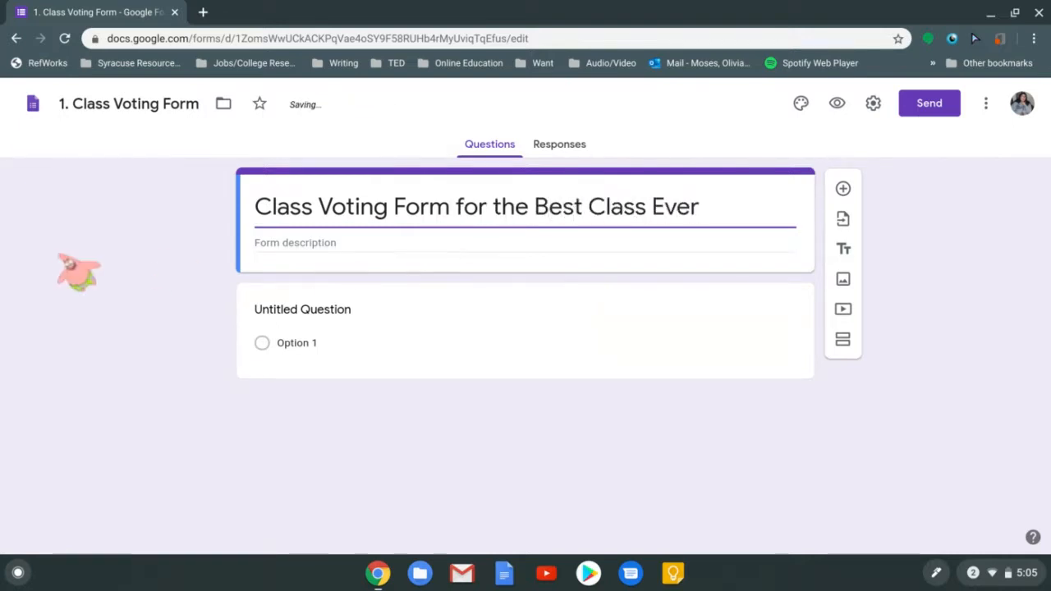
pyautogui.click(73, 271)
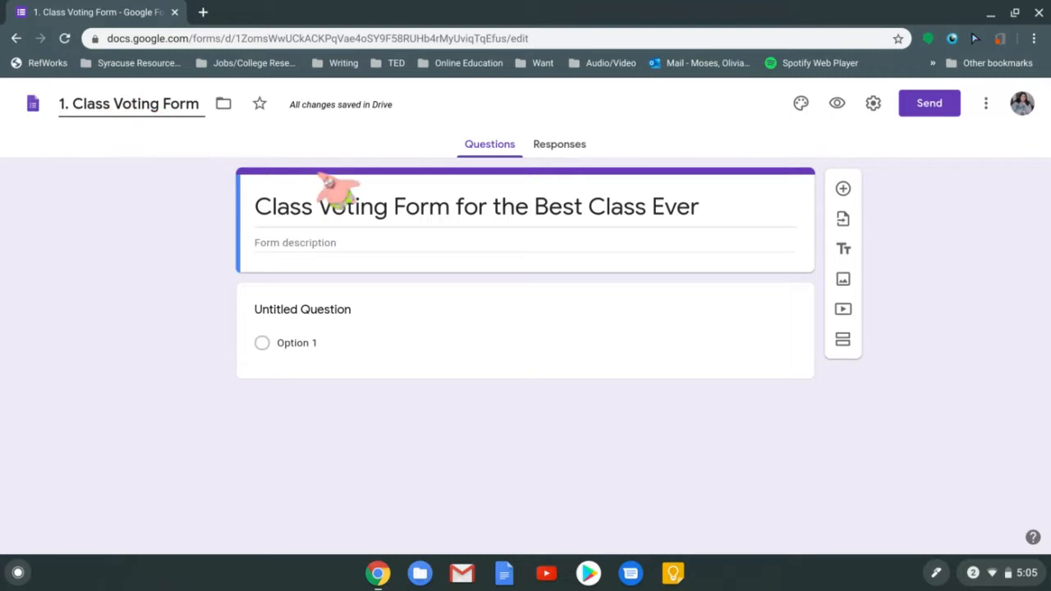
pyautogui.click(115, 284)
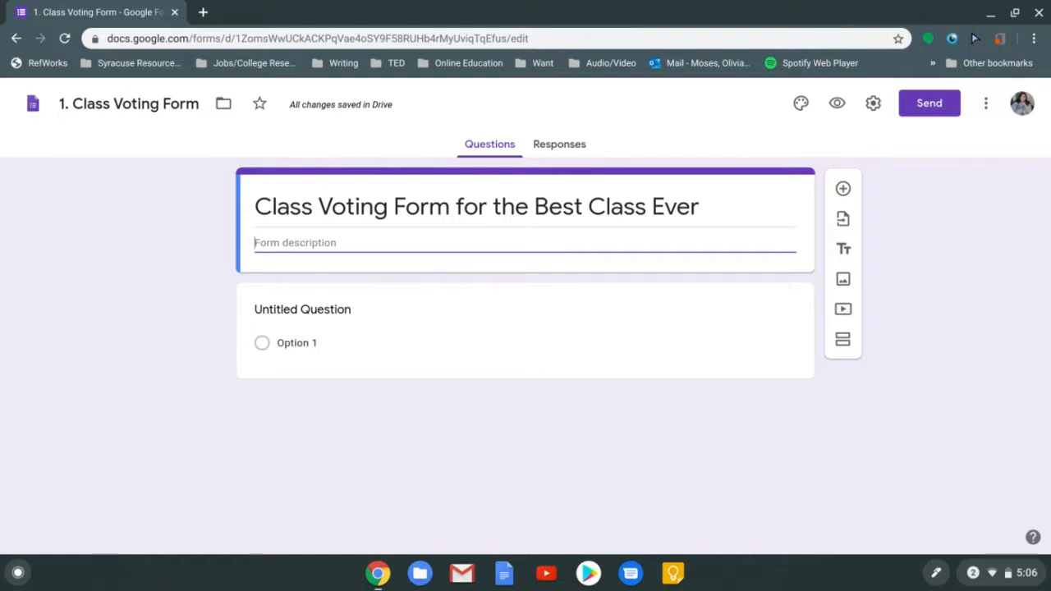
# Write a description asking classmates to score presentations, marking their own group "0" or Neutral
pyautogui.write('Based on ')
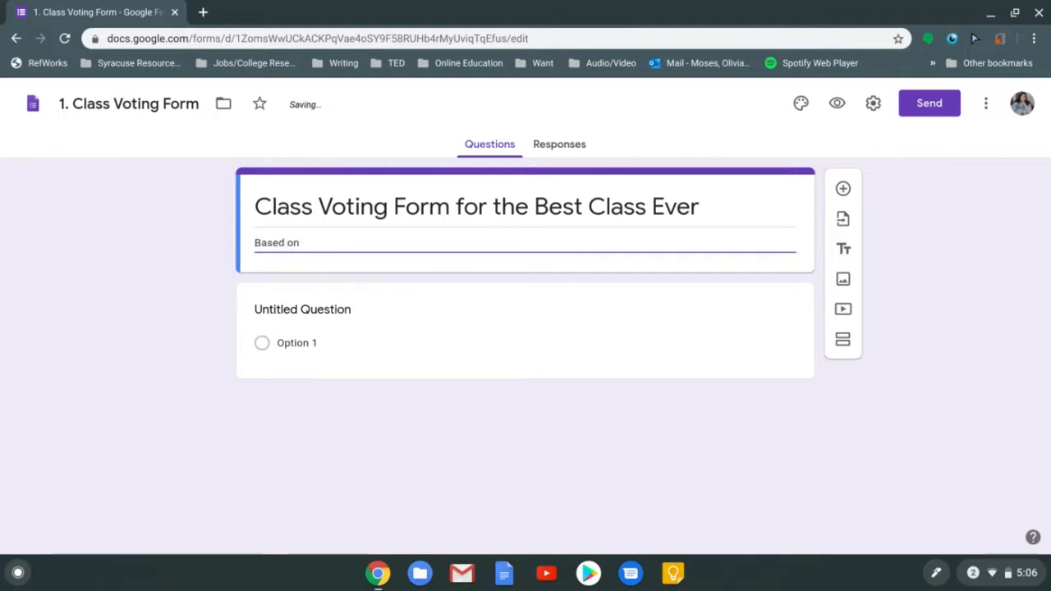
pyautogui.write('the quality of')
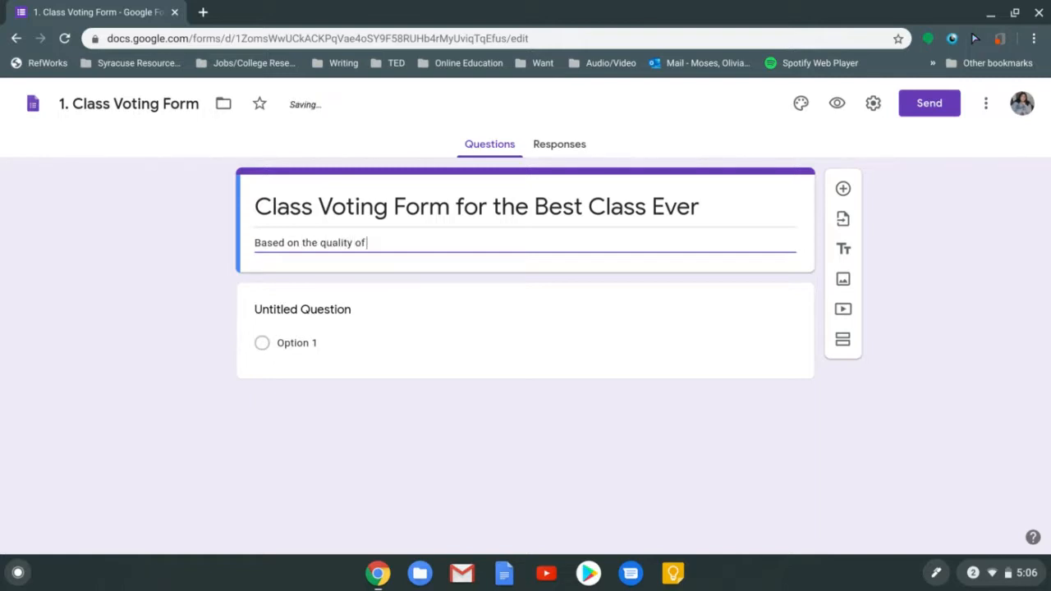
pyautogui.write(' information and the qua')
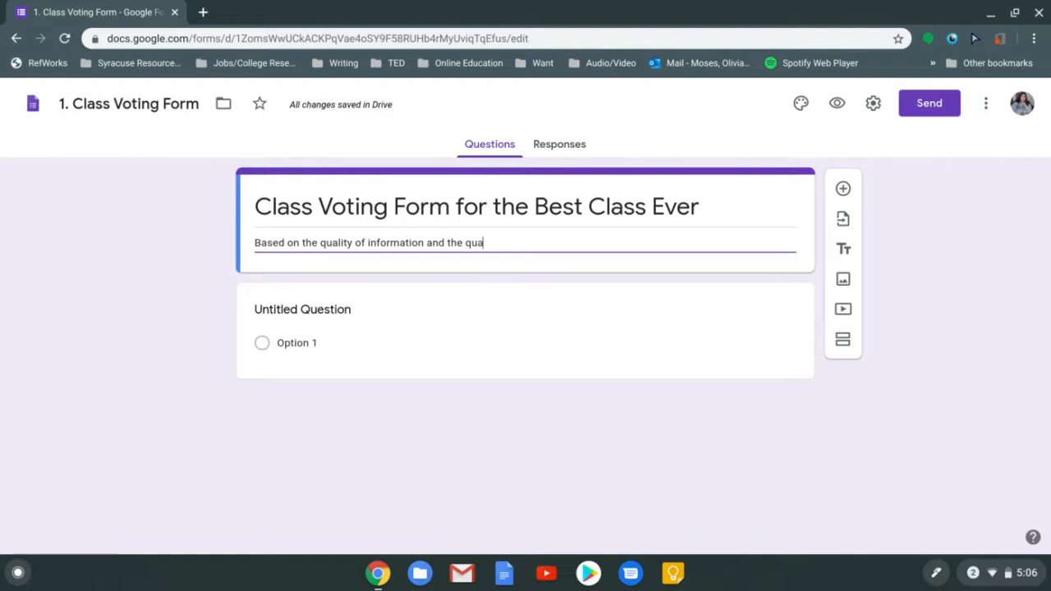
pyautogui.write('lity of the presentation, pl')
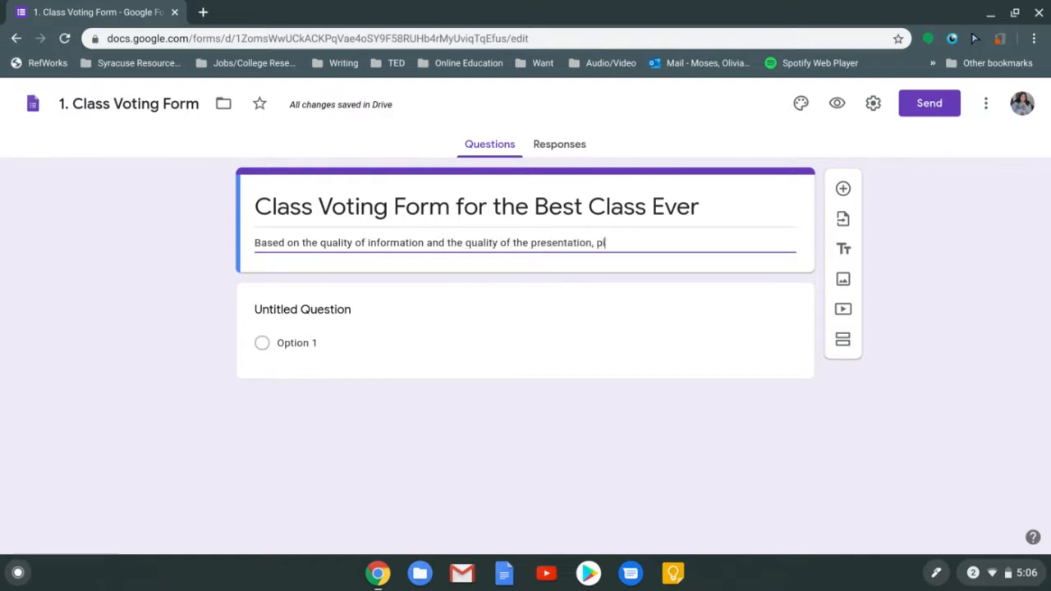
pyautogui.write("ease score your classmates's pr")
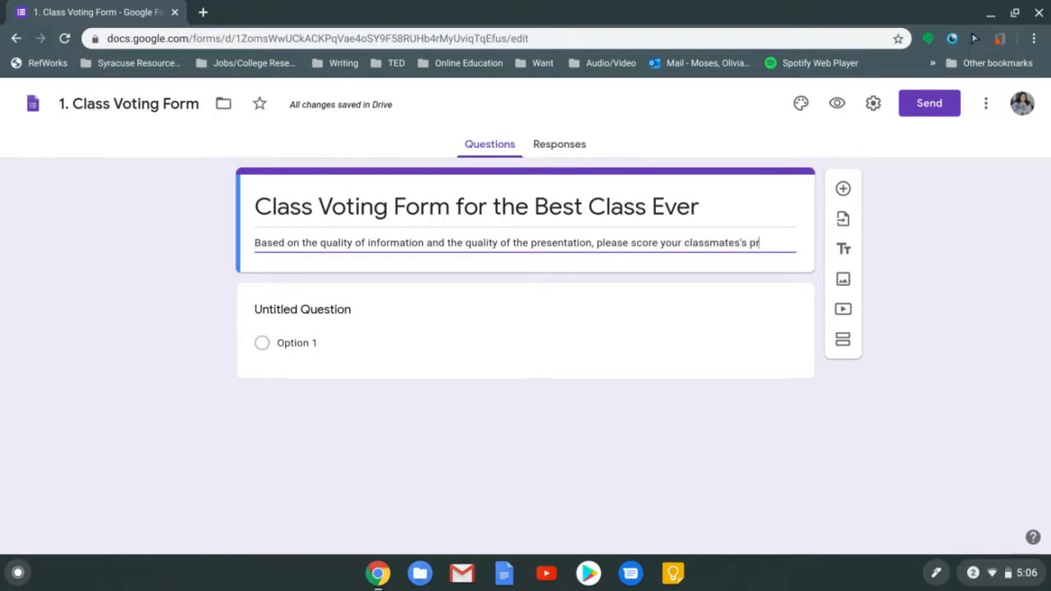
pyautogui.write('esentations.')
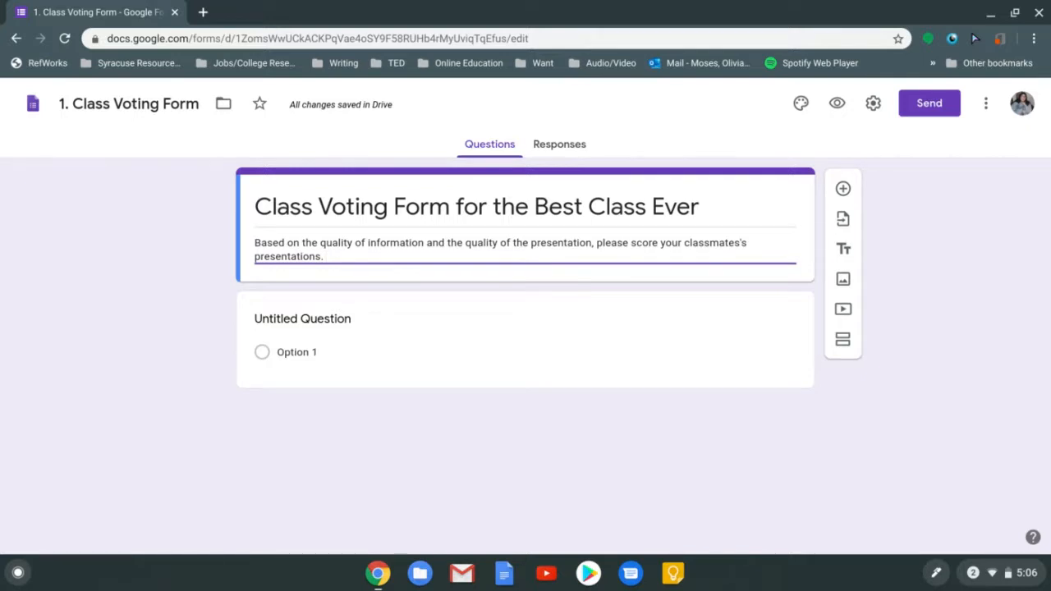
pyautogui.write('Mark 0')
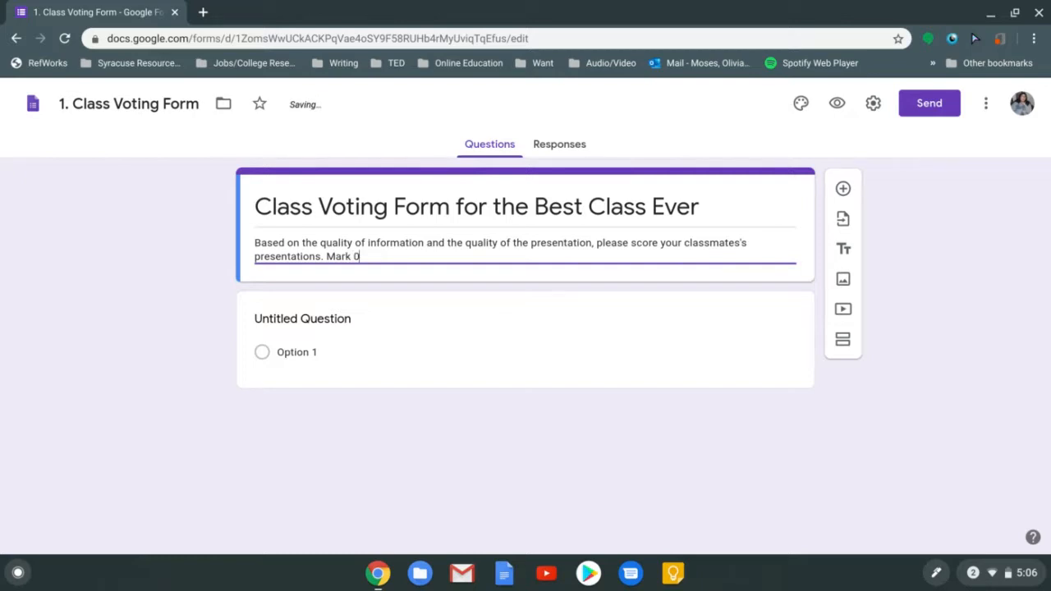
pyautogui.write(' or Neutral.')
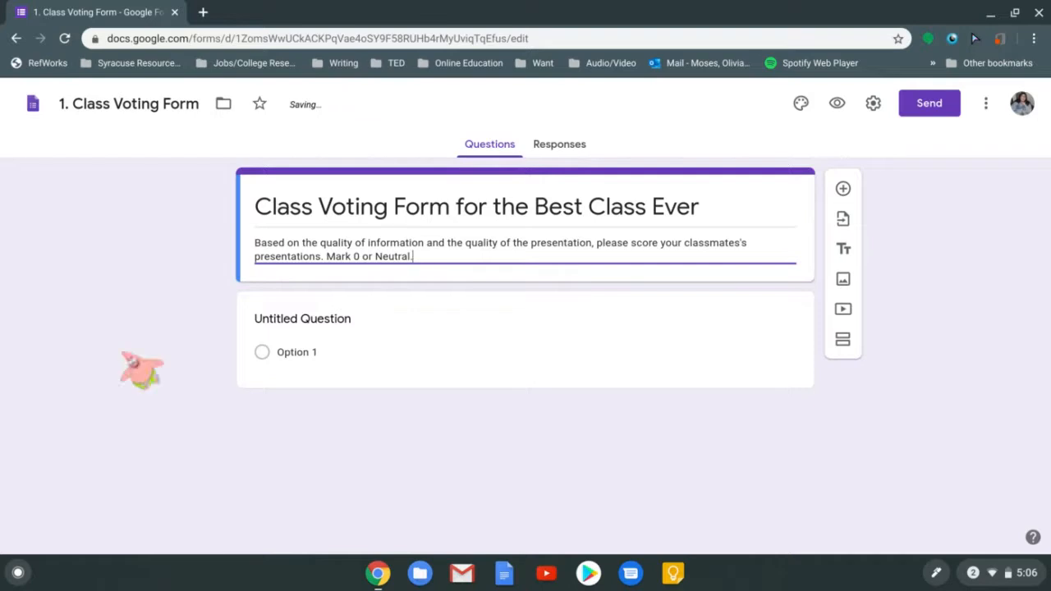
pyautogui.write(' your group as')
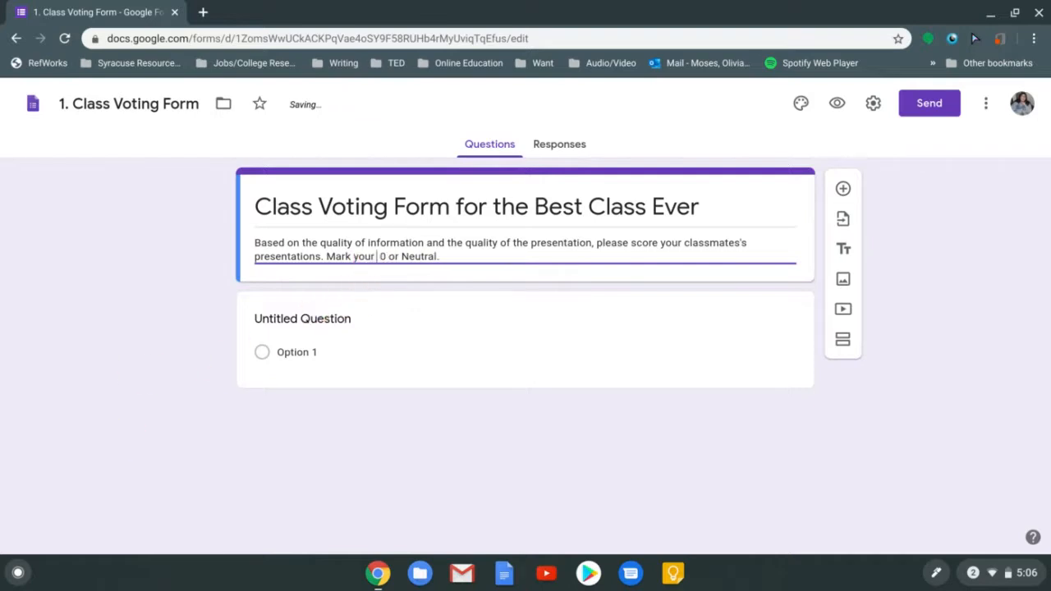
pyautogui.write('"')
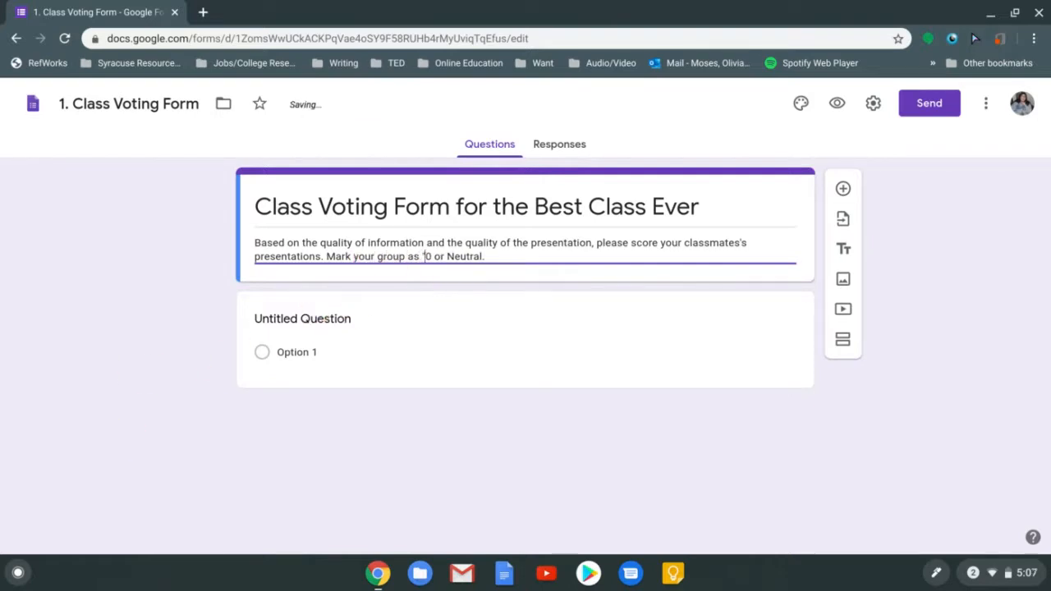
pyautogui.press('Right')
pyautogui.write('"')
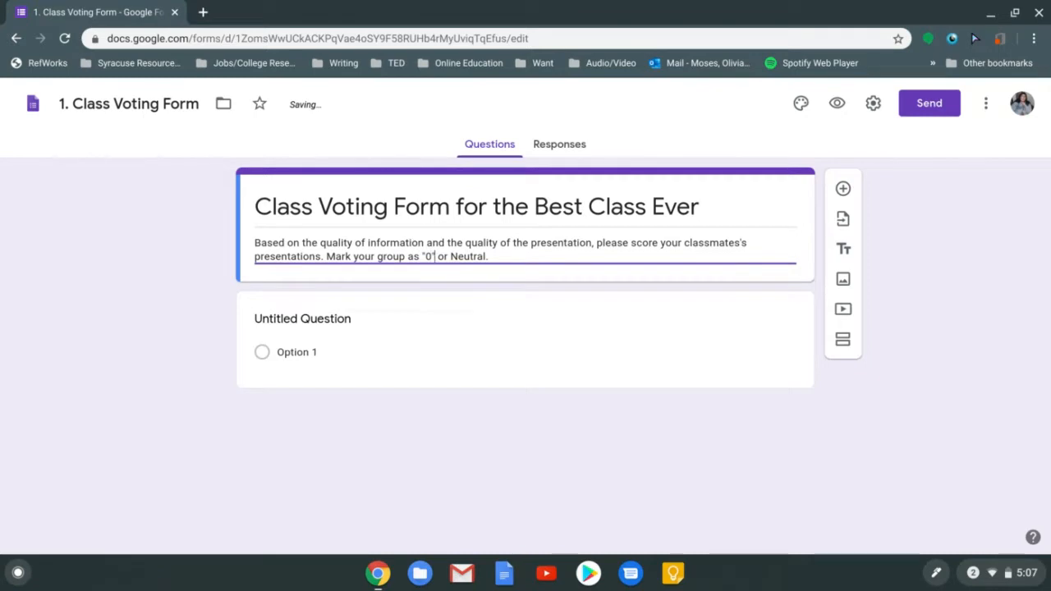
pyautogui.click(99, 327)
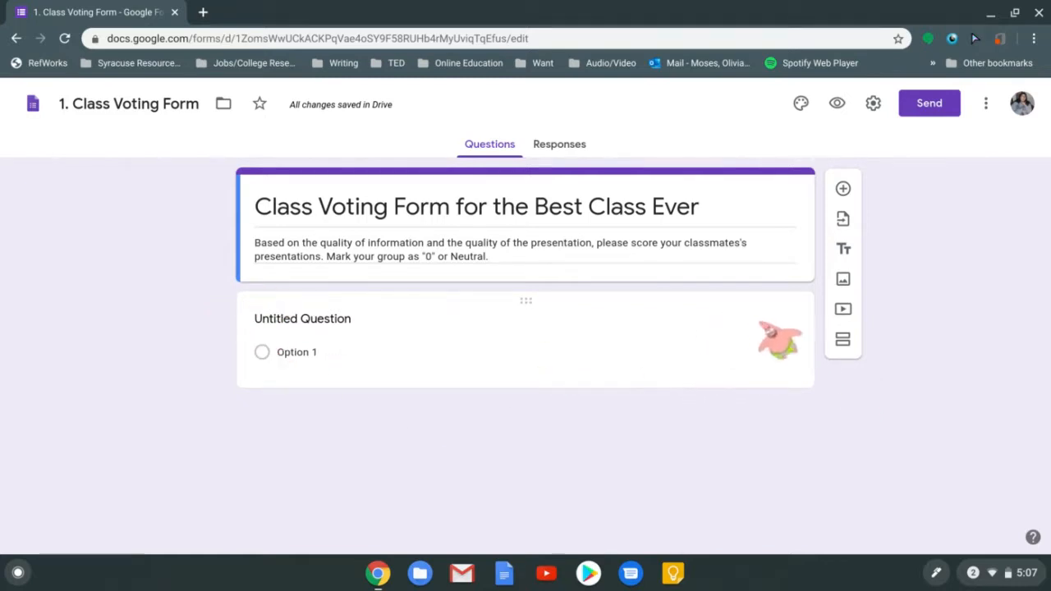
# Replace the first question's placeholder title with 'What is your favorite ice cream?'
pyautogui.click(784, 338)
pyautogui.click(723, 189)
pyautogui.click(564, 315)
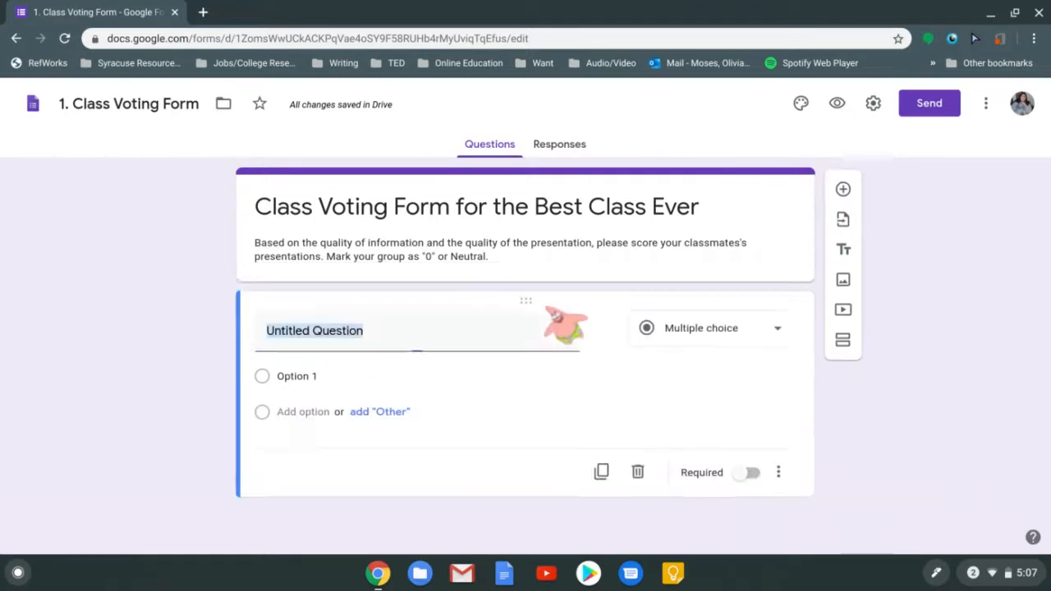
pyautogui.click(784, 210)
pyautogui.click(464, 381)
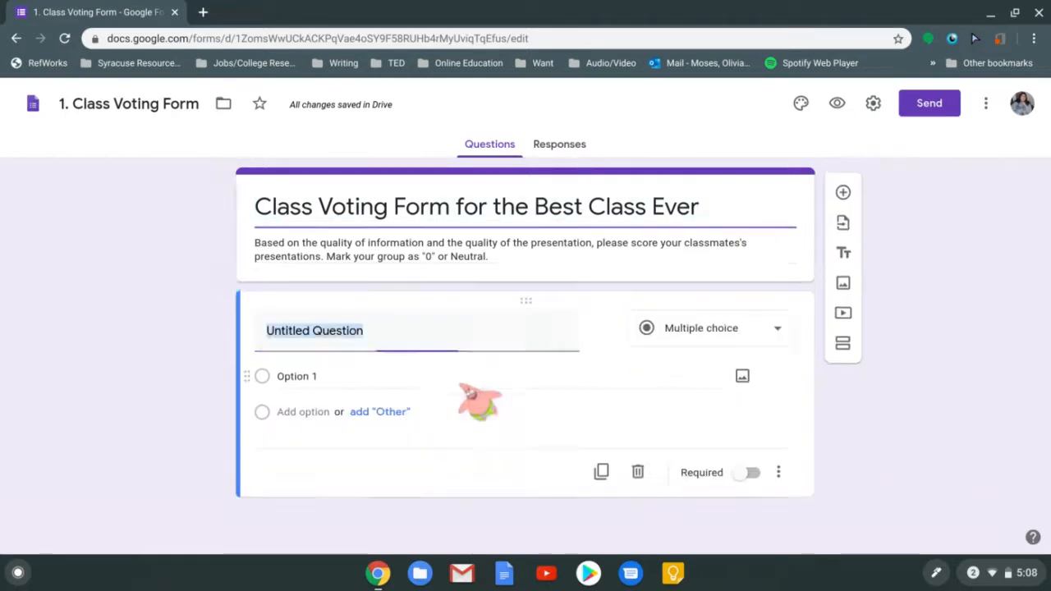
pyautogui.press('BackSpace')
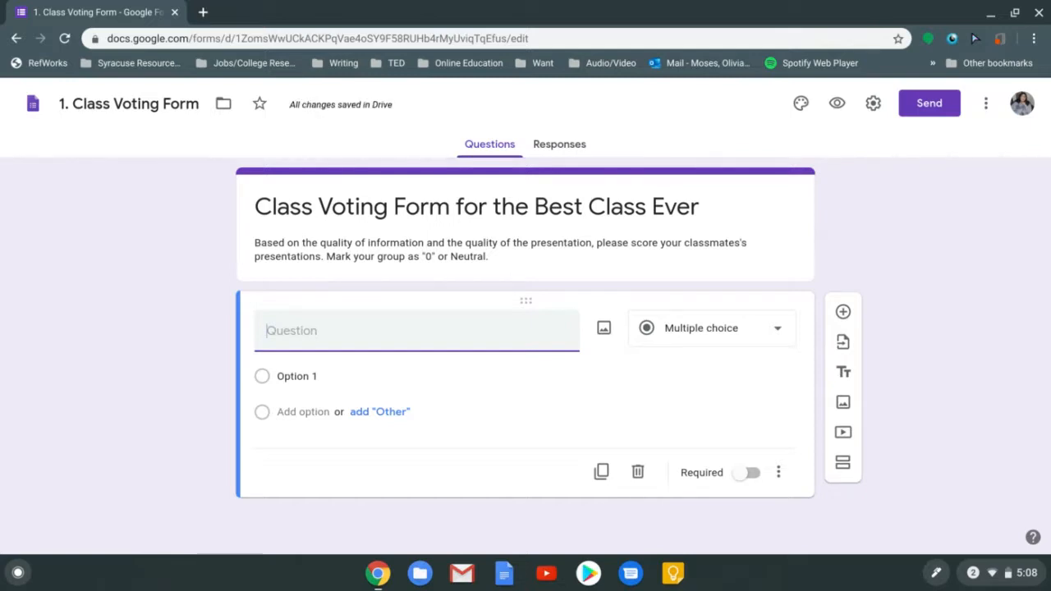
pyautogui.write('What')
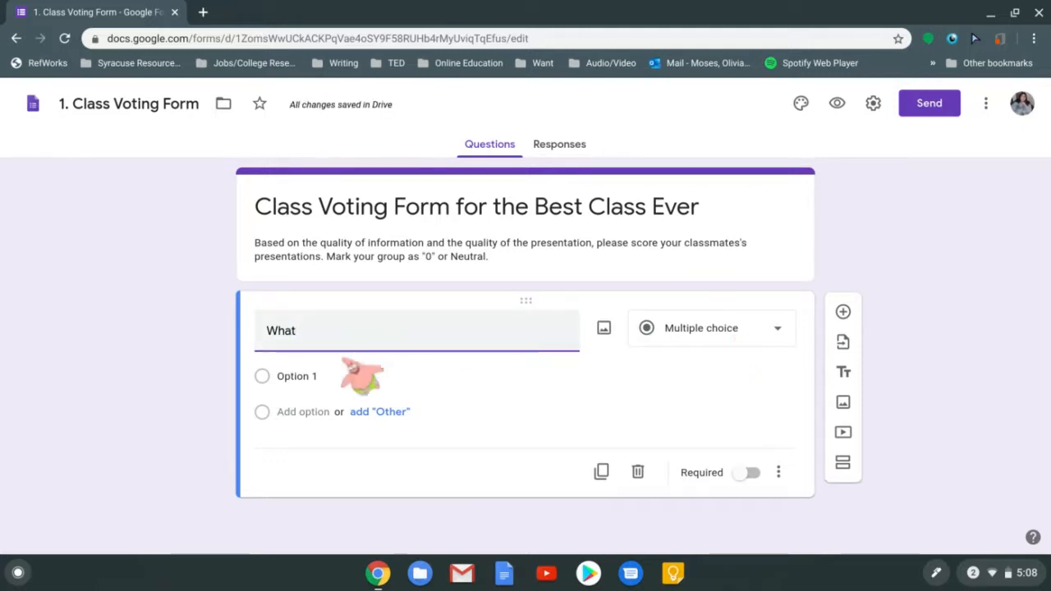
pyautogui.write('is your favorite ic')
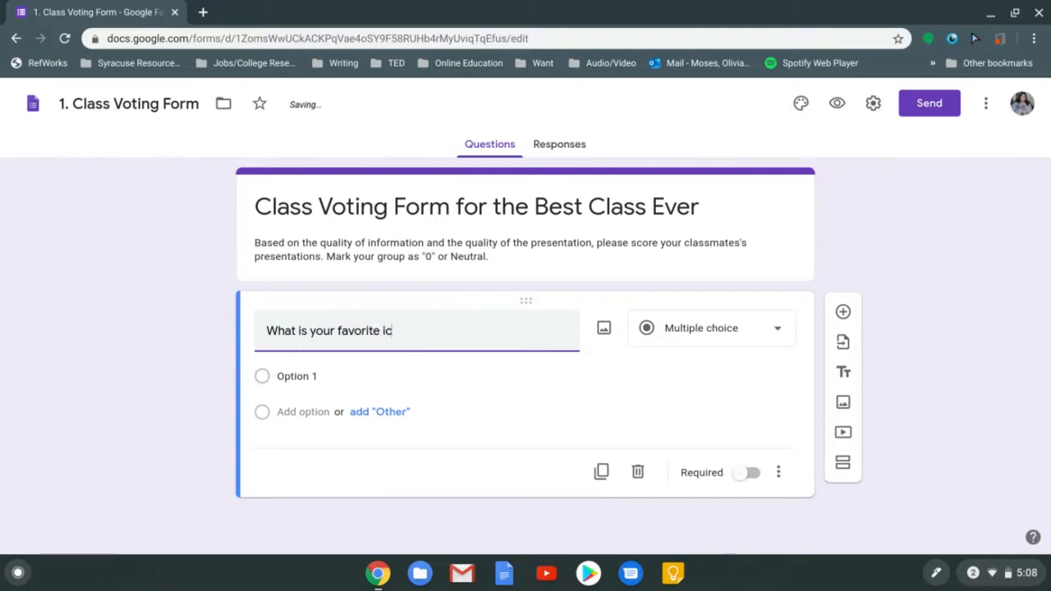
pyautogui.write('e cream?')
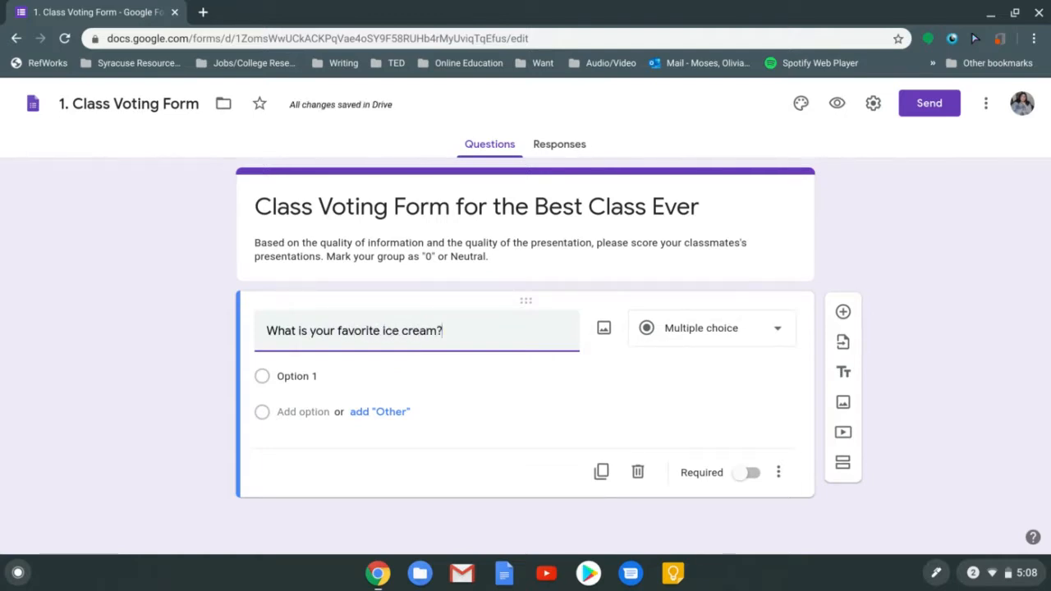
pyautogui.click(650, 383)
# Change the question title to 'Write about your favorite memory.'
pyautogui.tripleClick(552, 343)
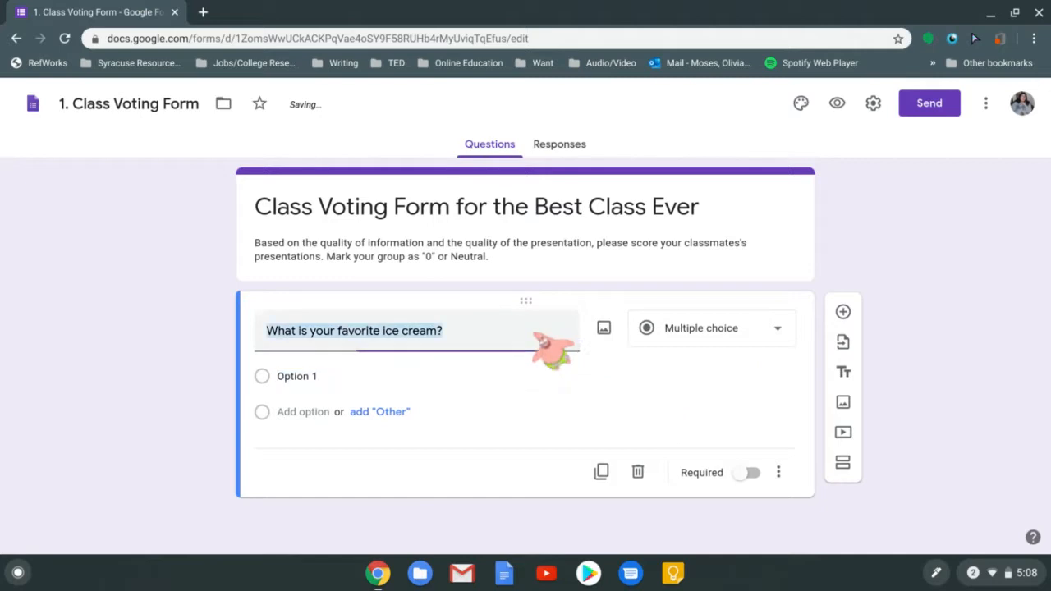
pyautogui.press('BackSpace')
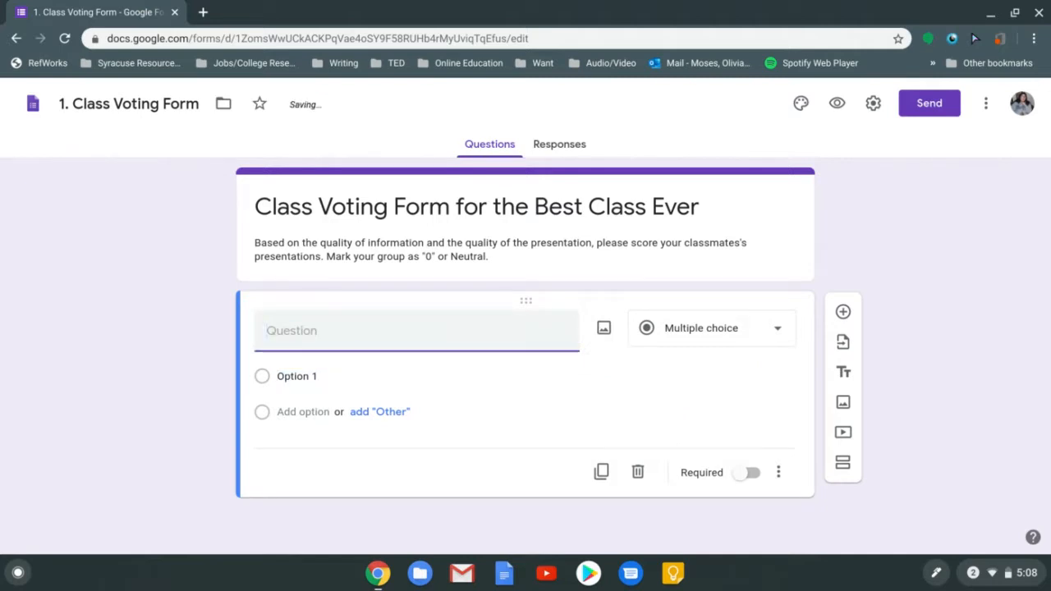
pyautogui.write('Write about your')
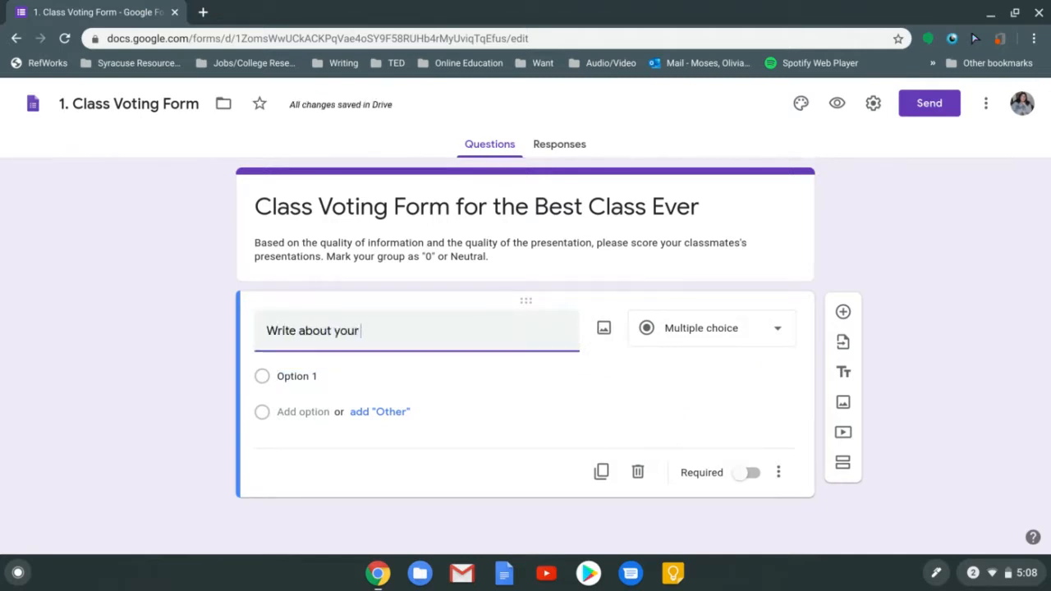
pyautogui.write(' favorite')
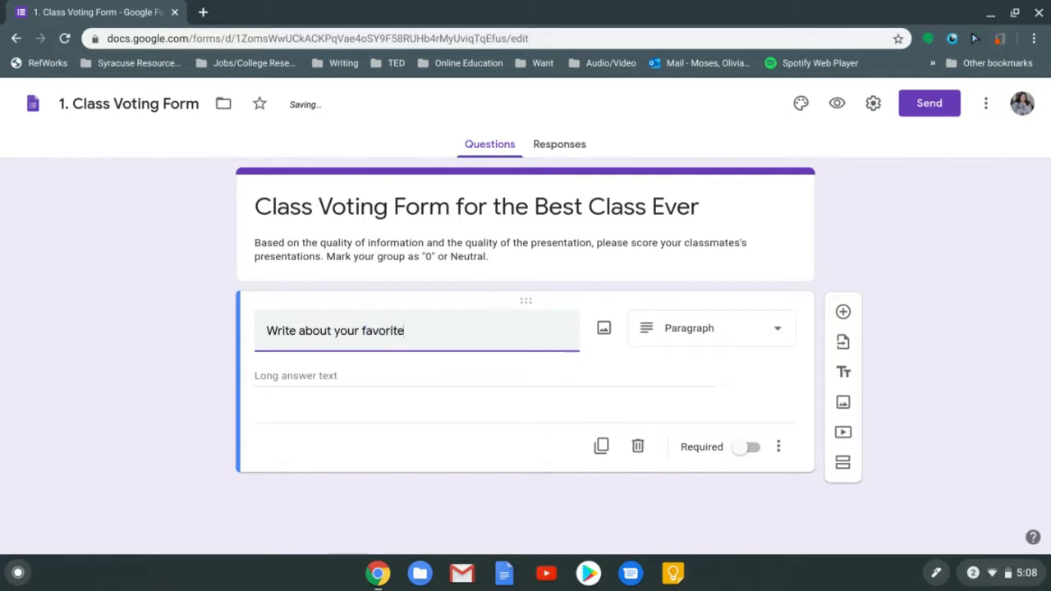
pyautogui.write(' memory.')
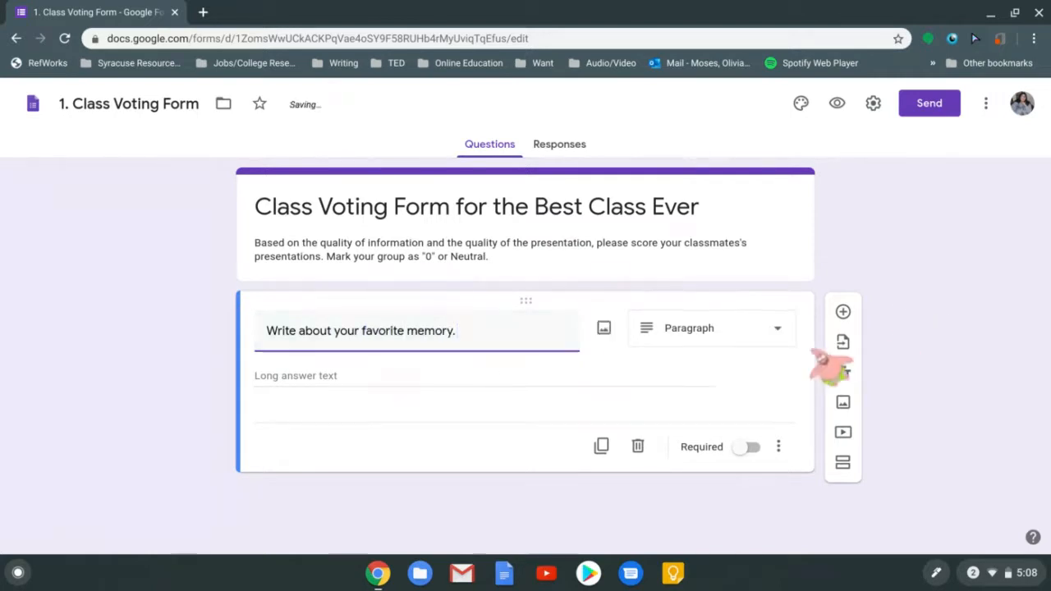
pyautogui.click(750, 394)
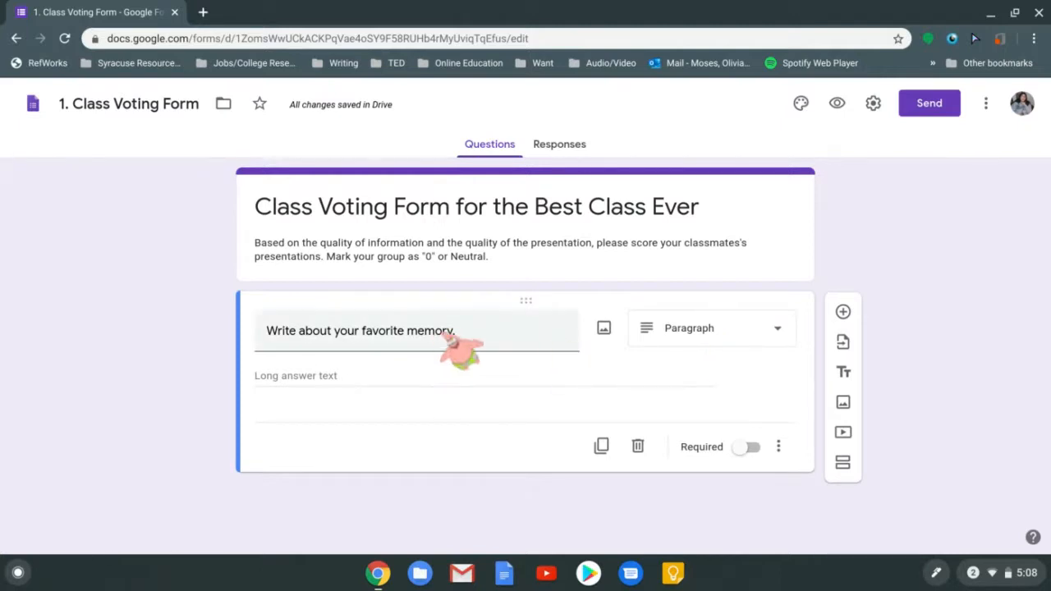
# Retitle the question to score a classmate's presentation on the Amazon Rainforest
pyautogui.tripleClick(492, 335)
pyautogui.press('BackSpace')
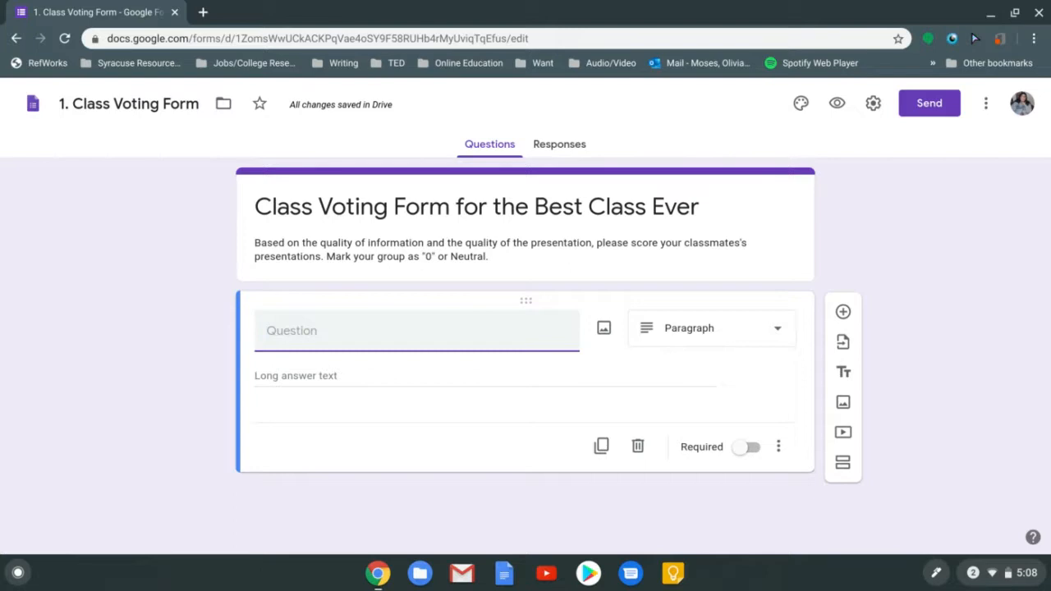
pyautogui.write('Score yo')
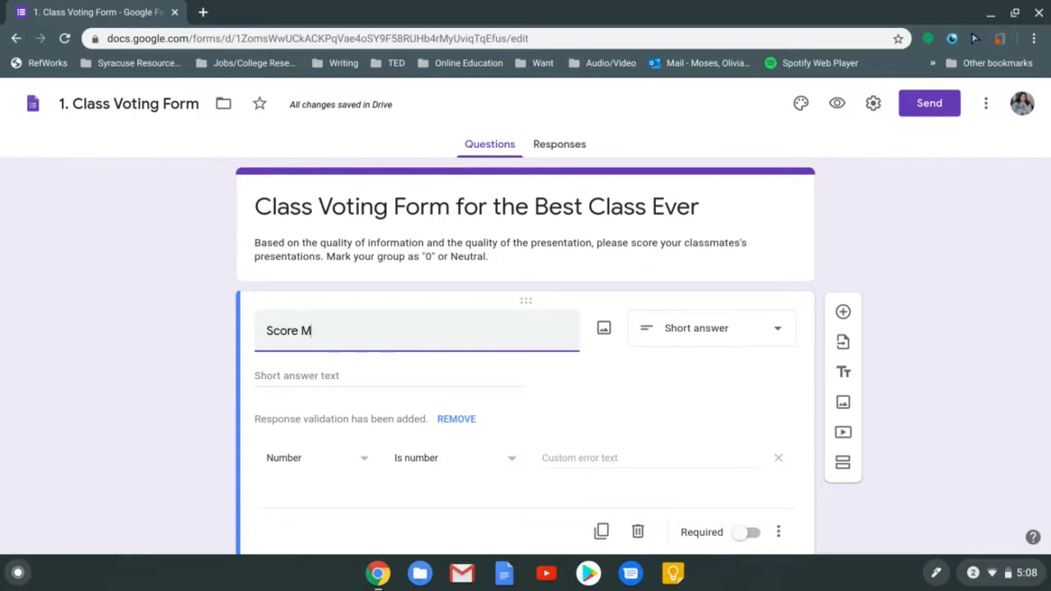
pyautogui.write("'s")
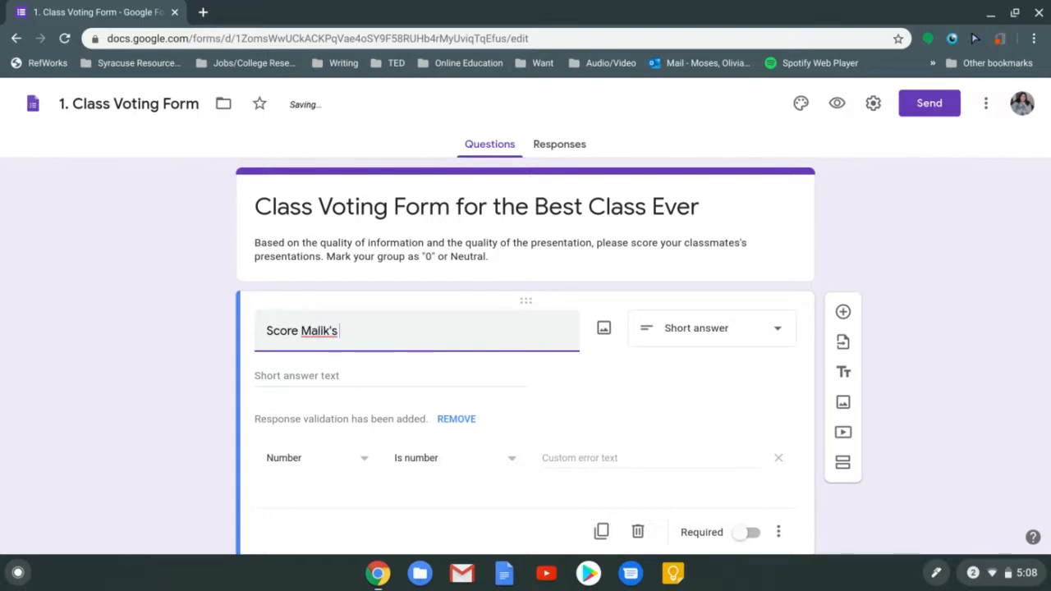
pyautogui.write(' presentation on the ')
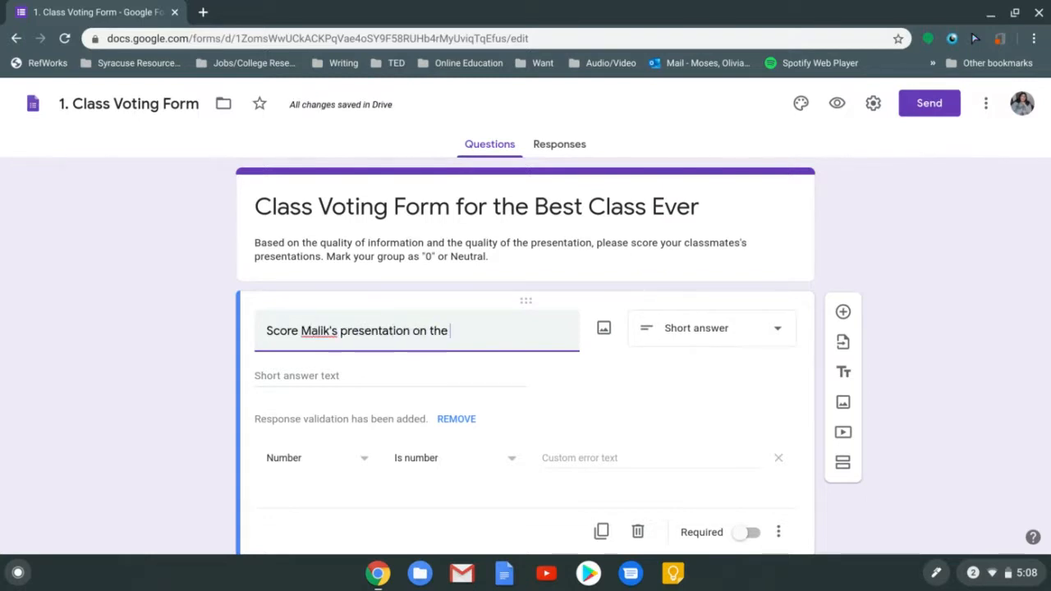
pyautogui.write('Amazon')
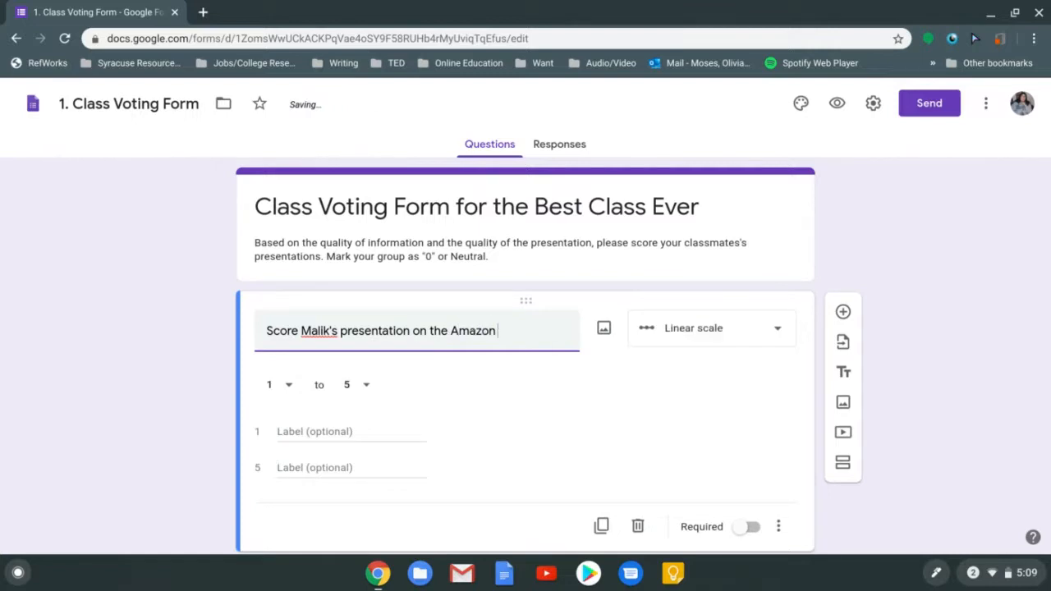
pyautogui.write(' Rainforest')
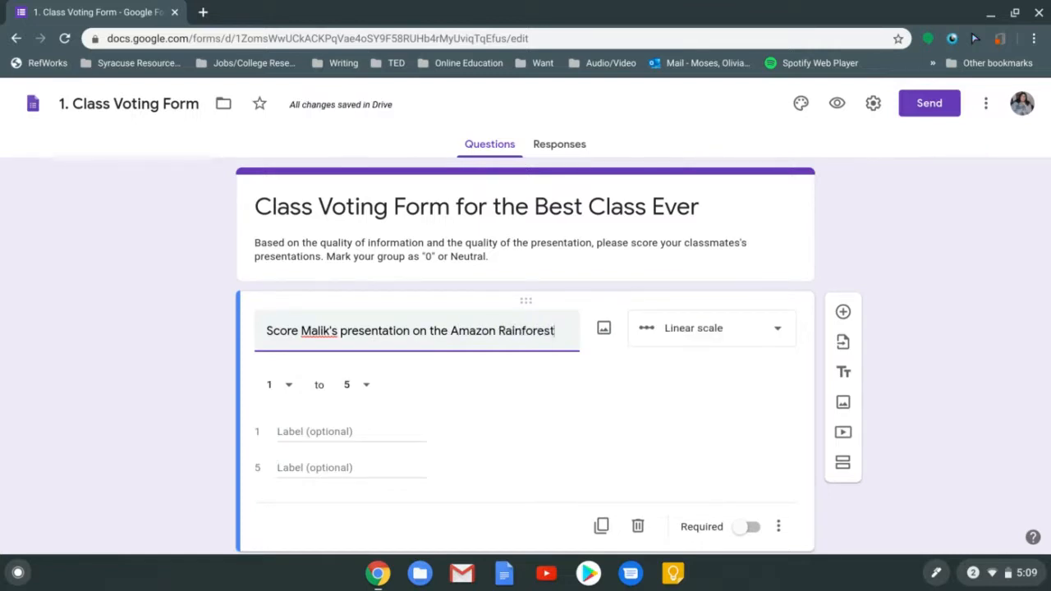
pyautogui.write('.')
# Try the Multiple choice grid, Checkbox grid, Linear scale and Paragraph question types
pyautogui.click(697, 337)
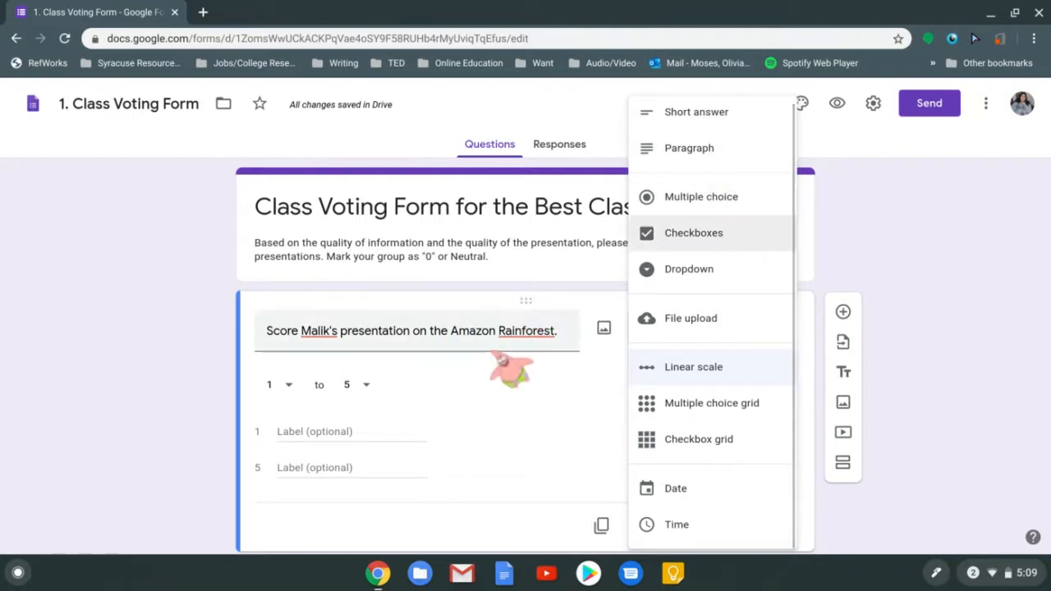
pyautogui.click(711, 406)
pyautogui.click(711, 341)
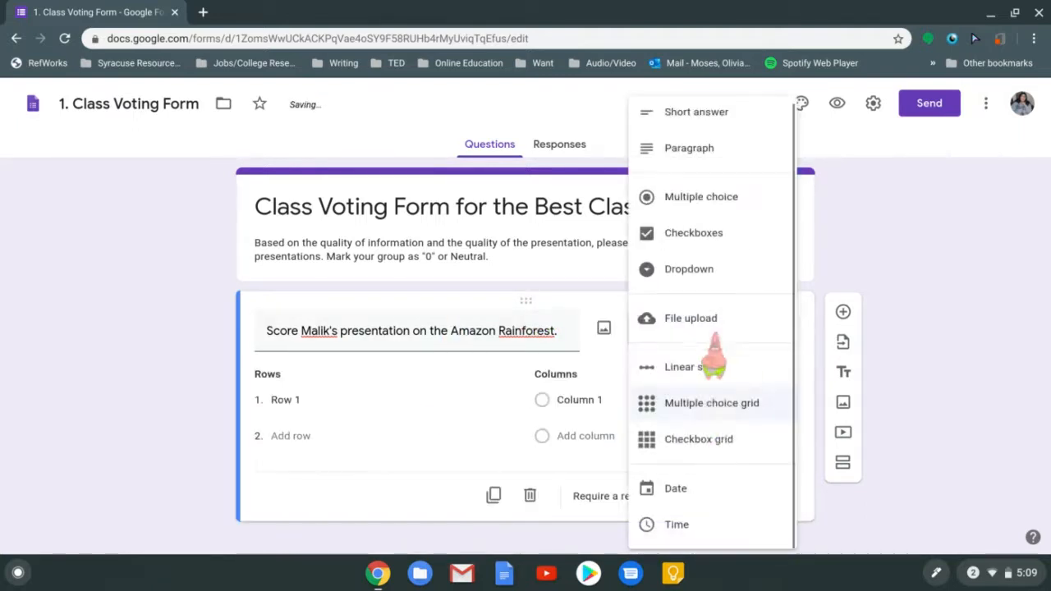
pyautogui.click(685, 440)
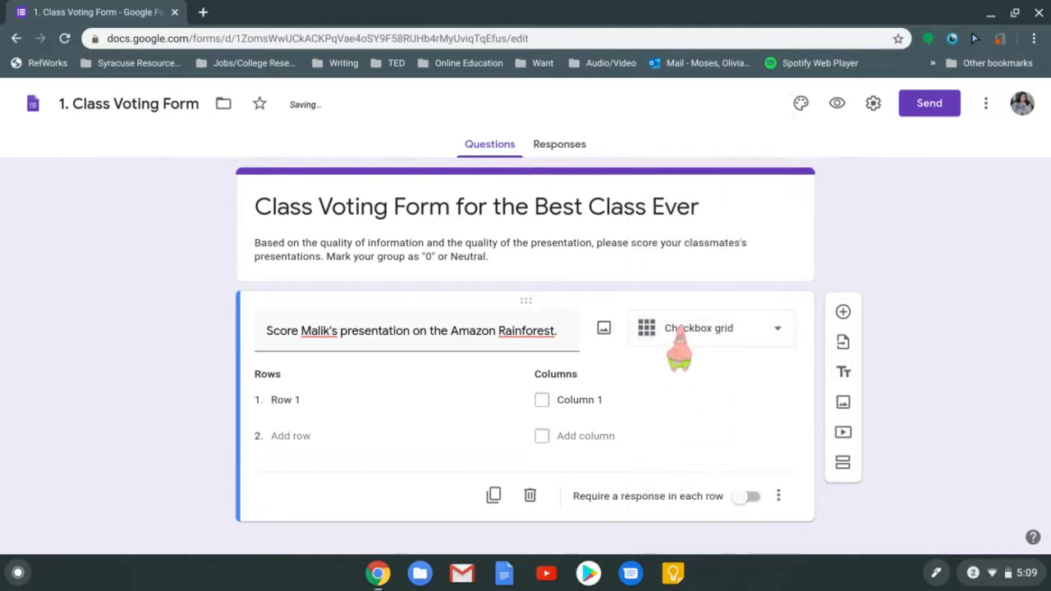
pyautogui.click(702, 329)
pyautogui.click(692, 378)
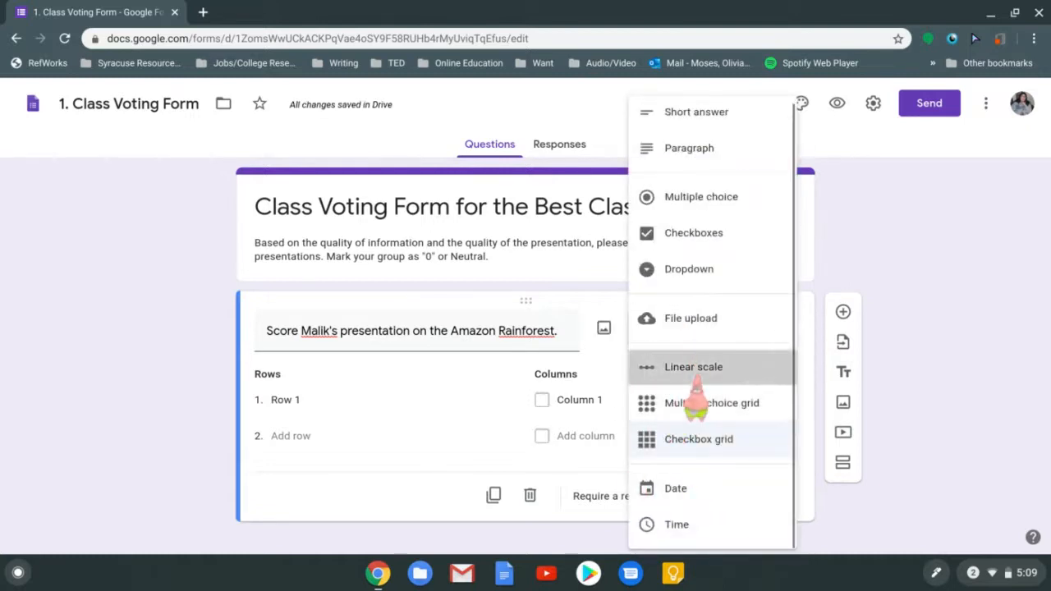
pyautogui.click(720, 332)
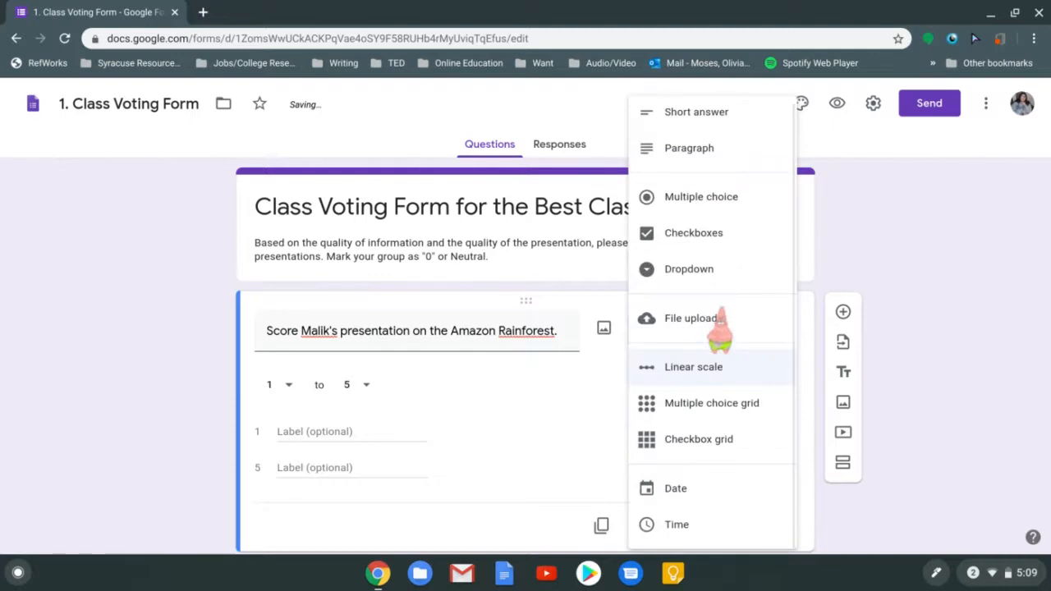
pyautogui.click(737, 149)
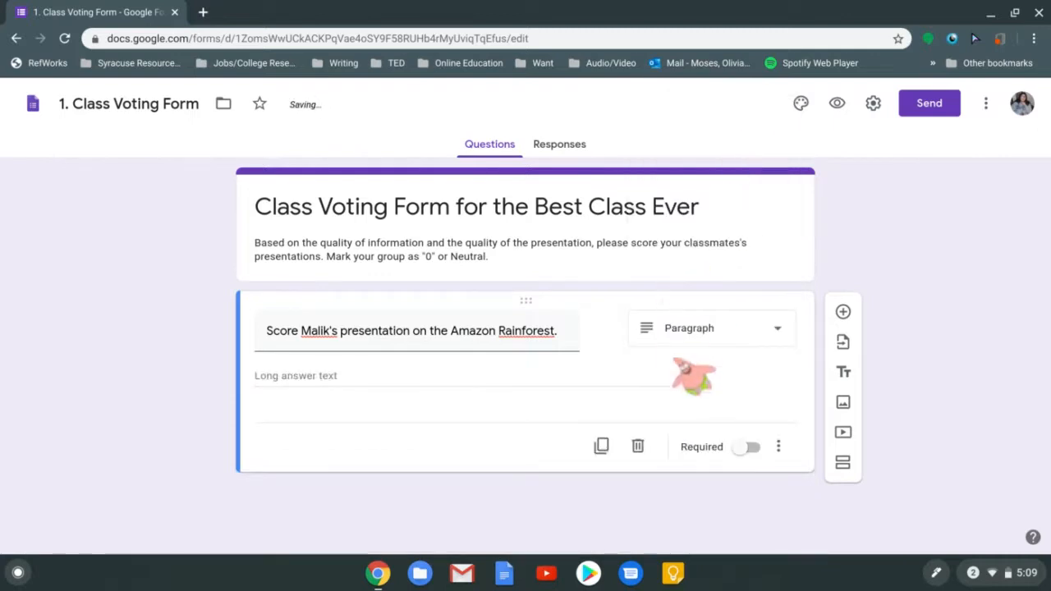
# Try Dropdown and Paragraph, then set the question to Checkboxes and select its first option
pyautogui.click(680, 341)
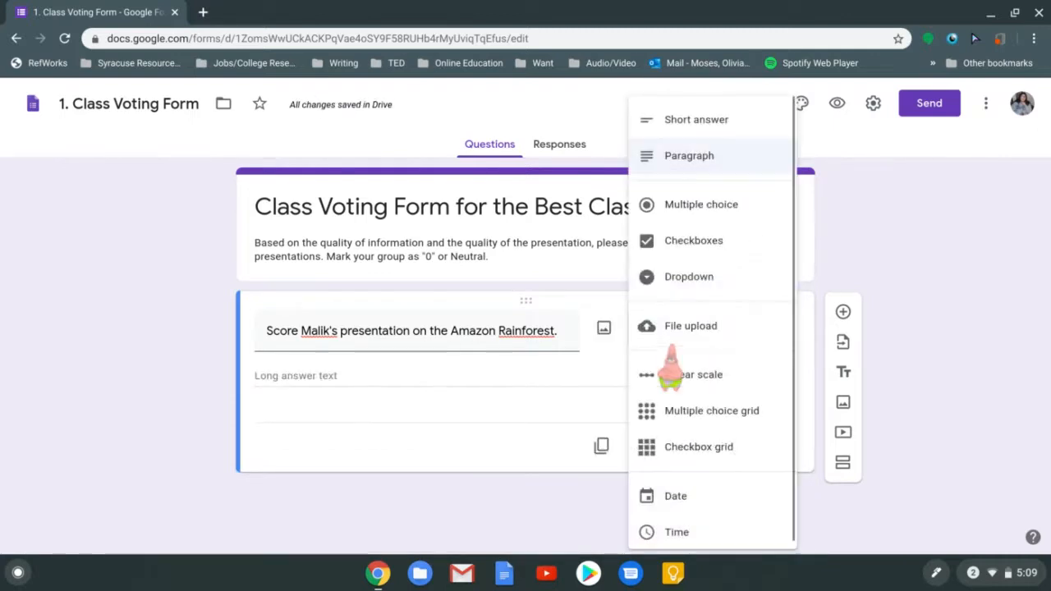
pyautogui.click(680, 273)
pyautogui.click(683, 341)
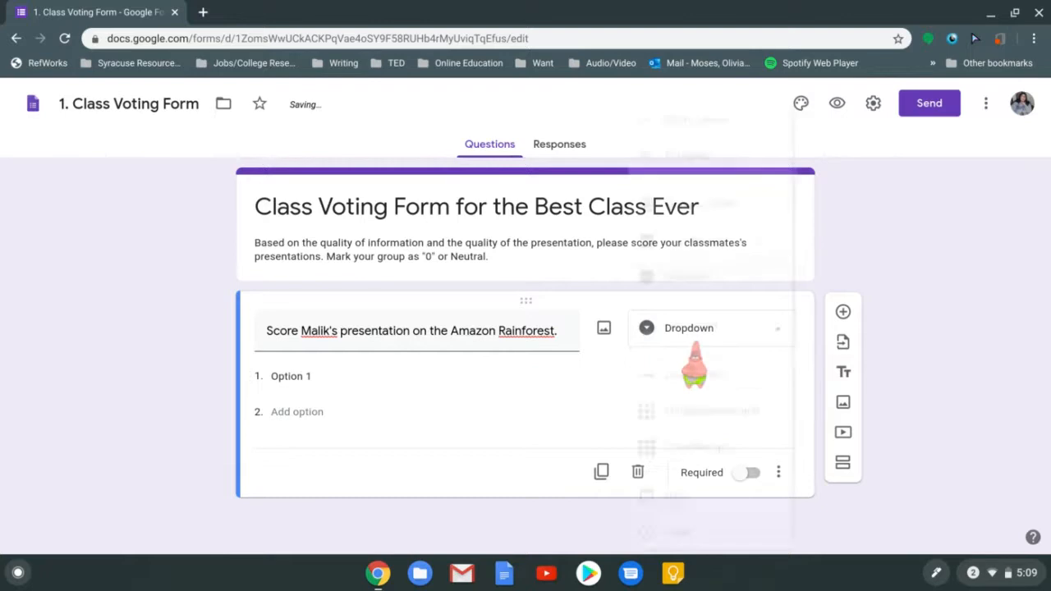
pyautogui.click(730, 160)
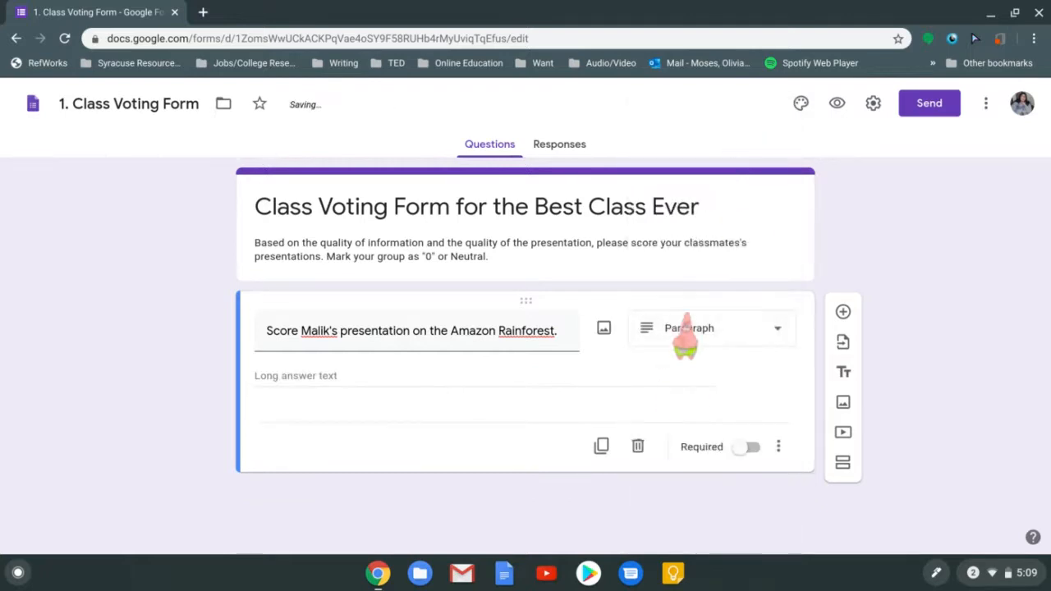
pyautogui.click(681, 336)
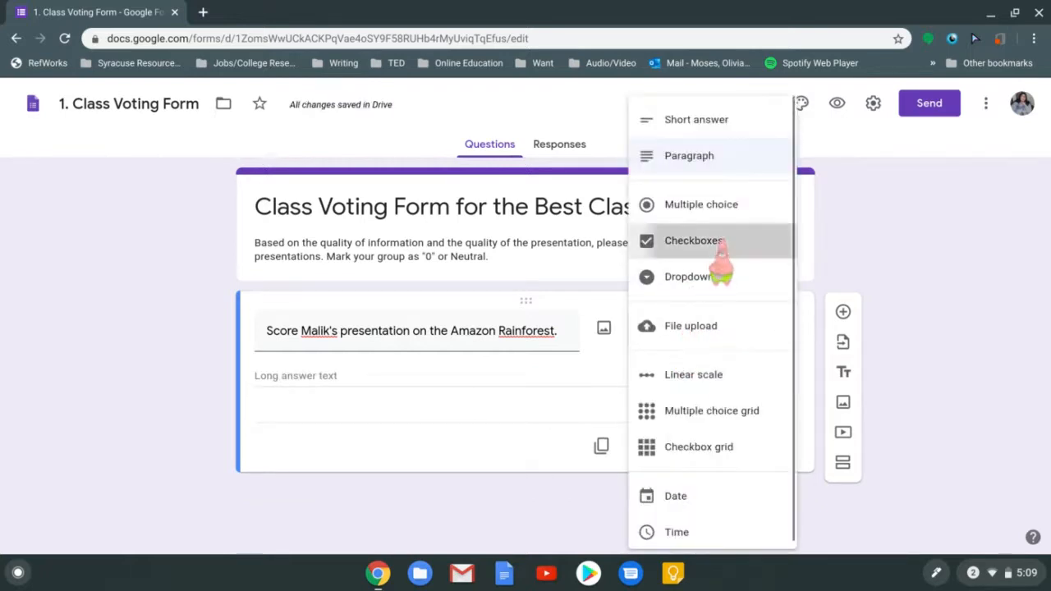
pyautogui.click(708, 238)
pyautogui.click(497, 377)
# Enter '1' as the first checkbox option and add suggested options 2 through 5
pyautogui.press('BackSpace')
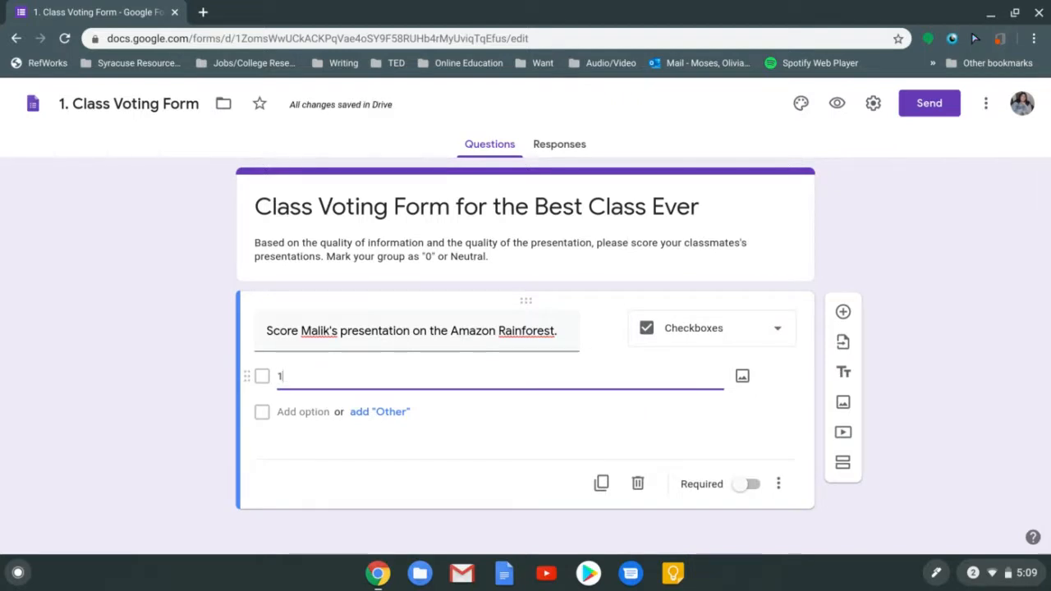
pyautogui.write('1')
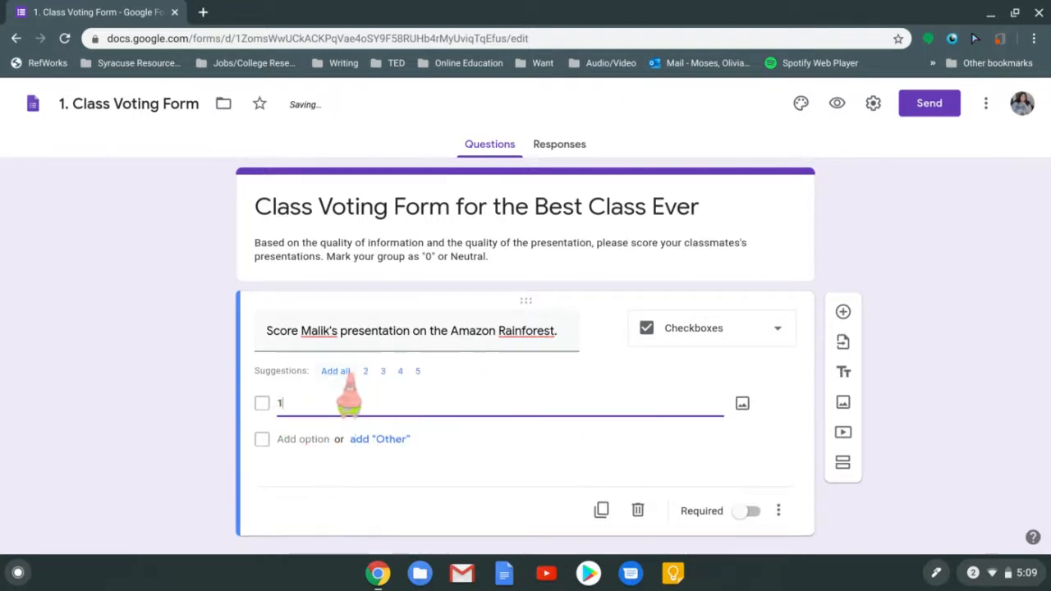
pyautogui.click(338, 371)
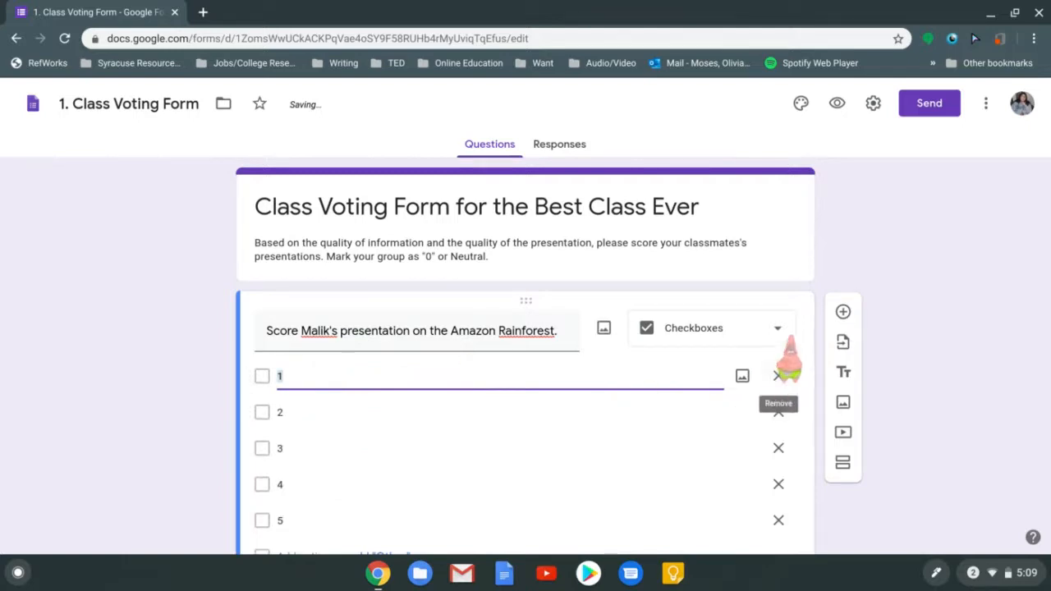
# Try Linear scale, Dropdown and Multiple choice, then settle back on Linear scale
pyautogui.click(784, 333)
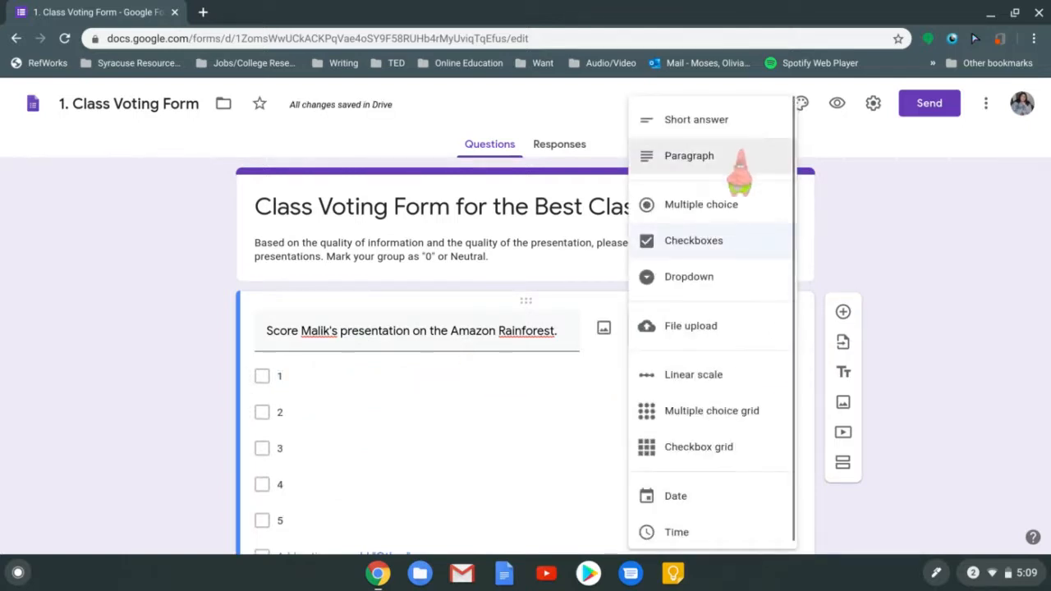
pyautogui.click(728, 376)
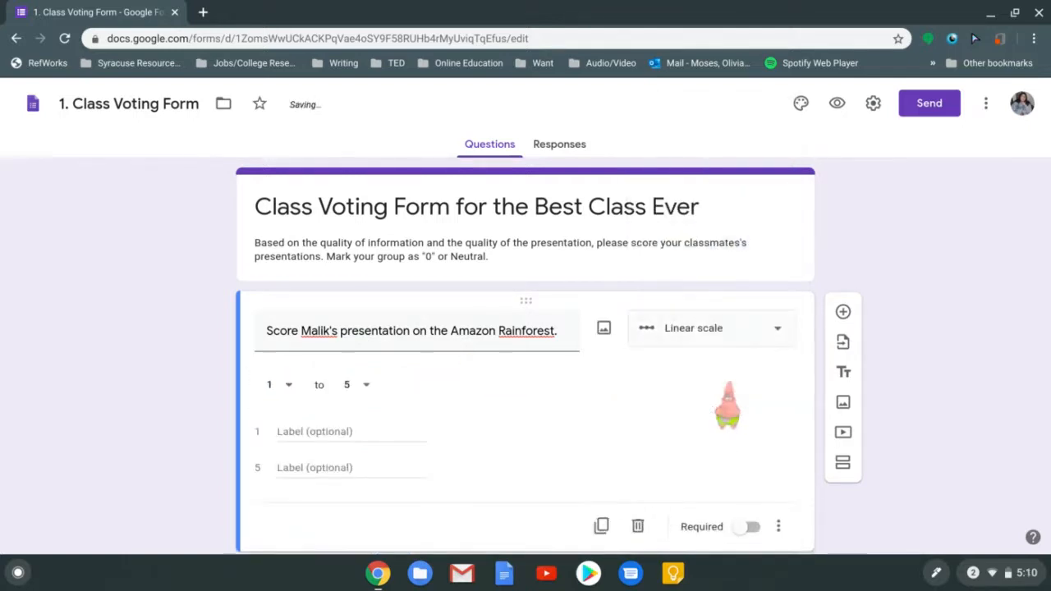
pyautogui.click(729, 333)
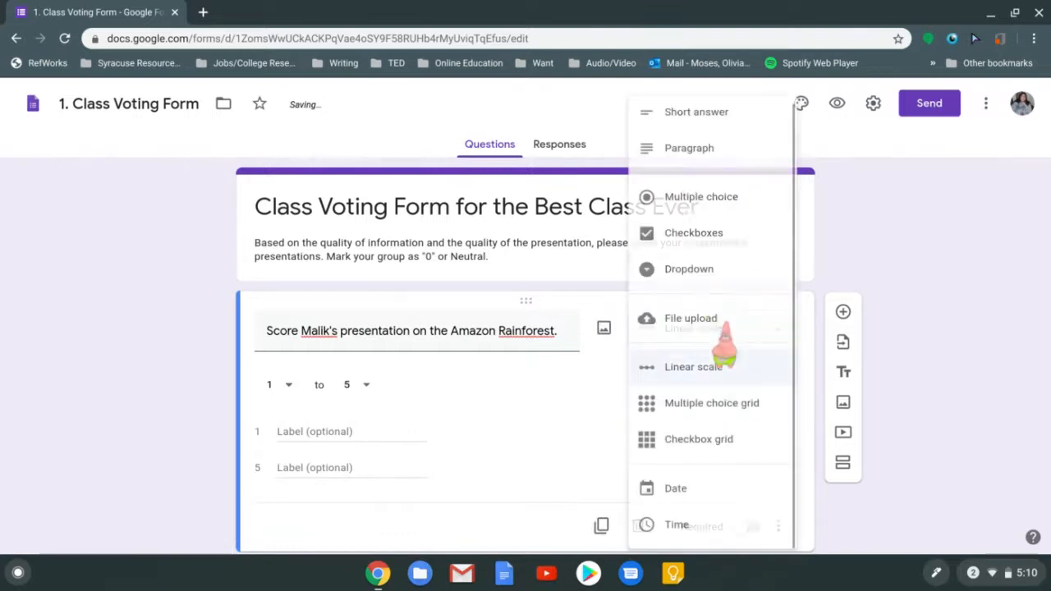
pyautogui.click(710, 276)
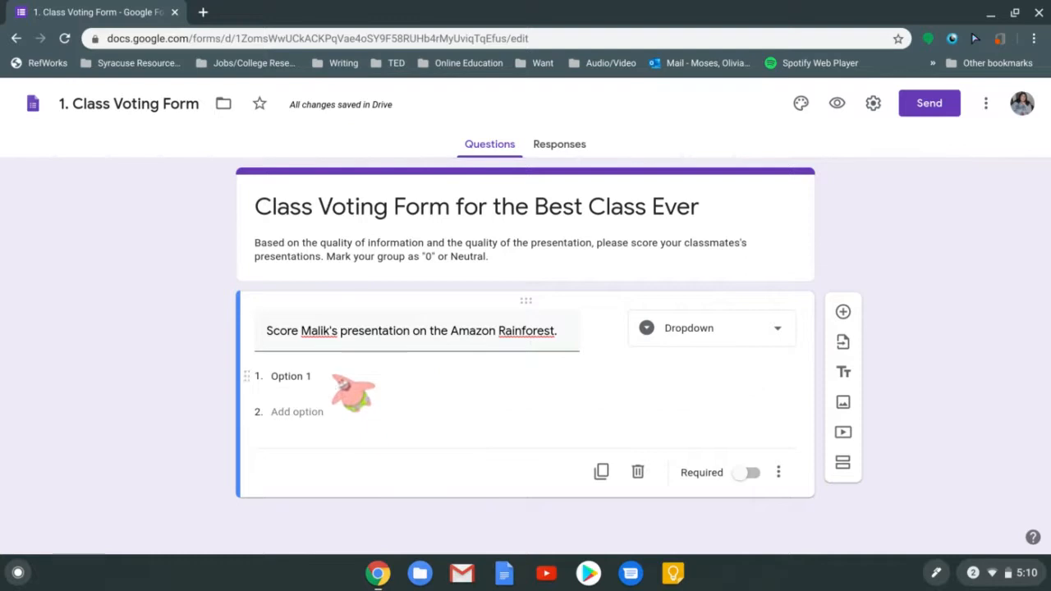
pyautogui.click(675, 327)
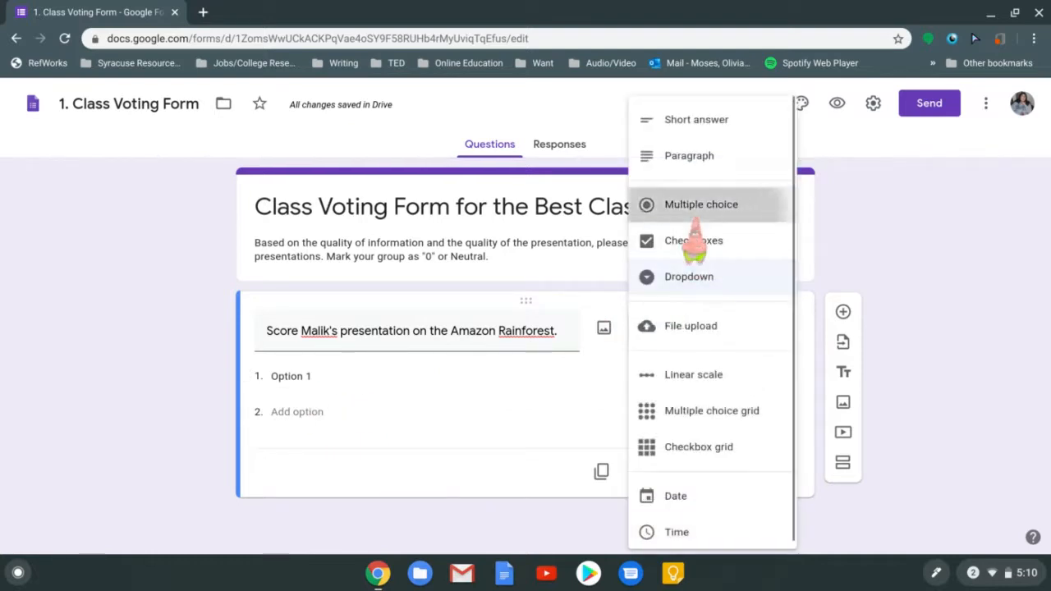
pyautogui.click(691, 207)
pyautogui.click(685, 328)
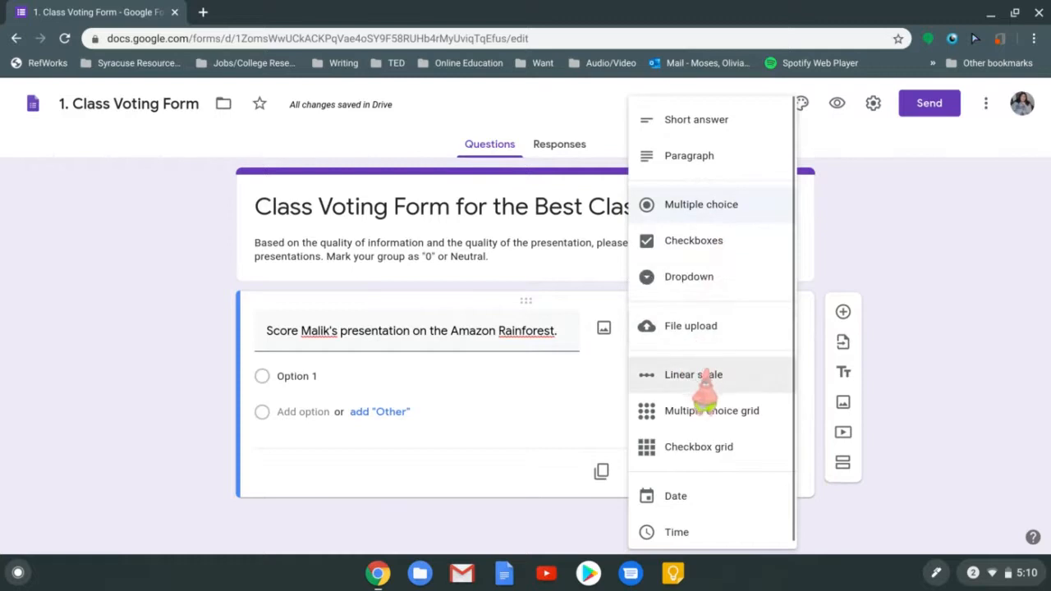
pyautogui.click(617, 374)
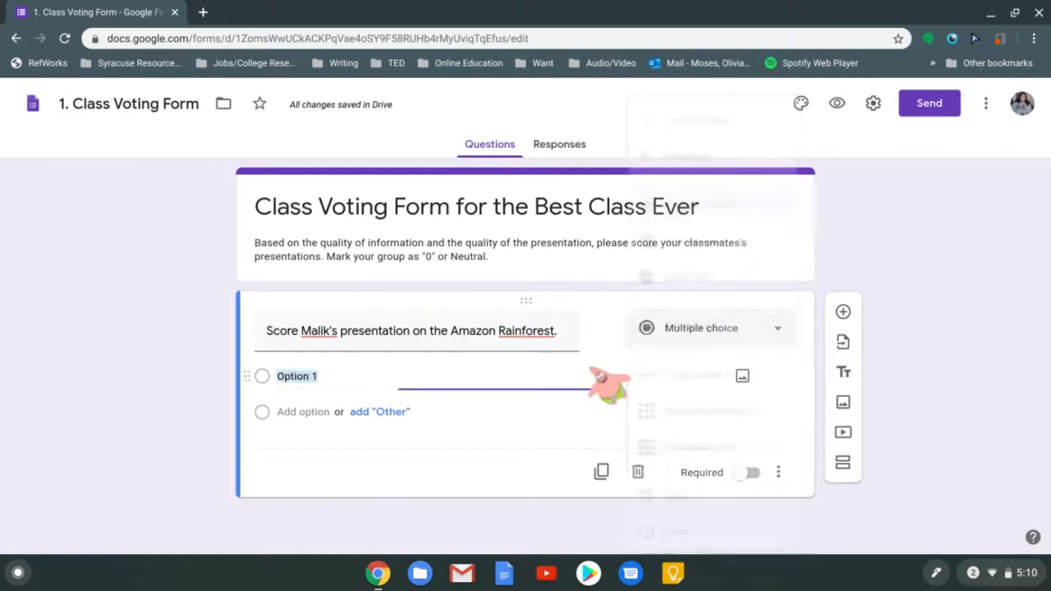
pyautogui.click(673, 338)
pyautogui.click(694, 376)
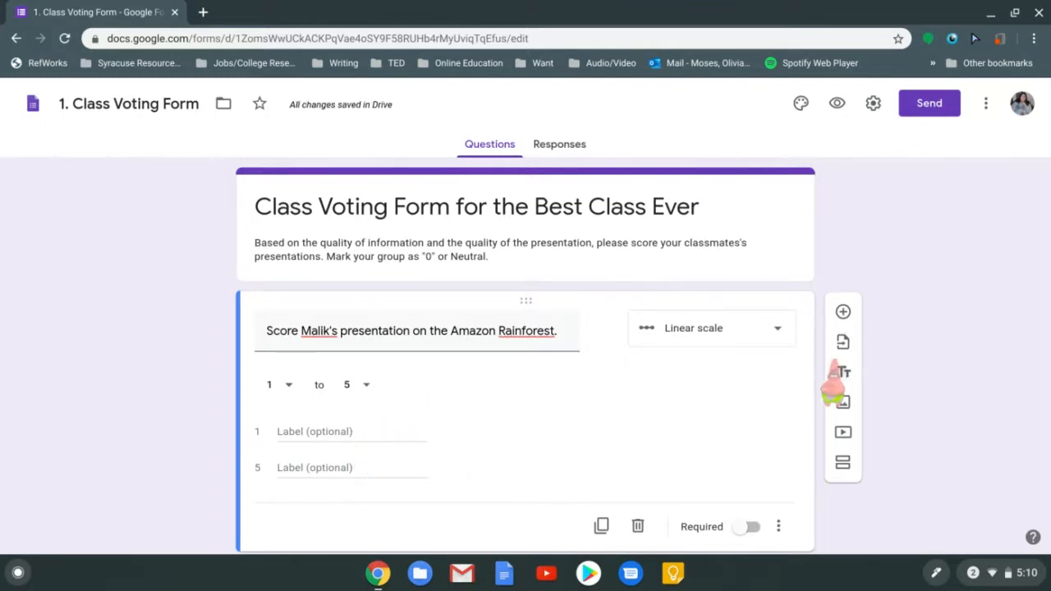
# Reopen and dismiss the question-type list several times, keeping the 1-to-5 Linear scale
pyautogui.click(743, 332)
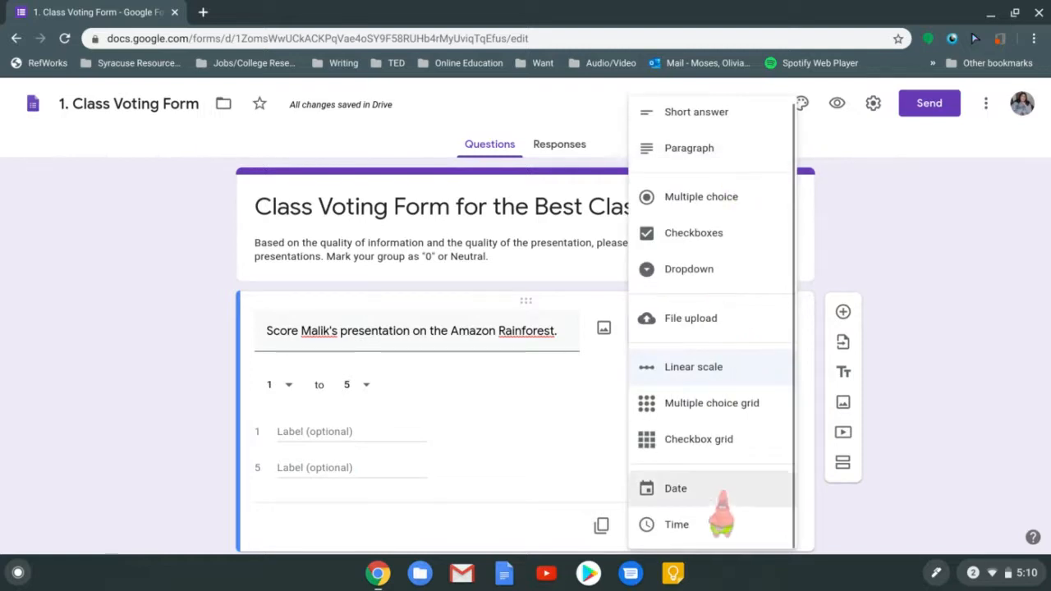
pyautogui.click(574, 411)
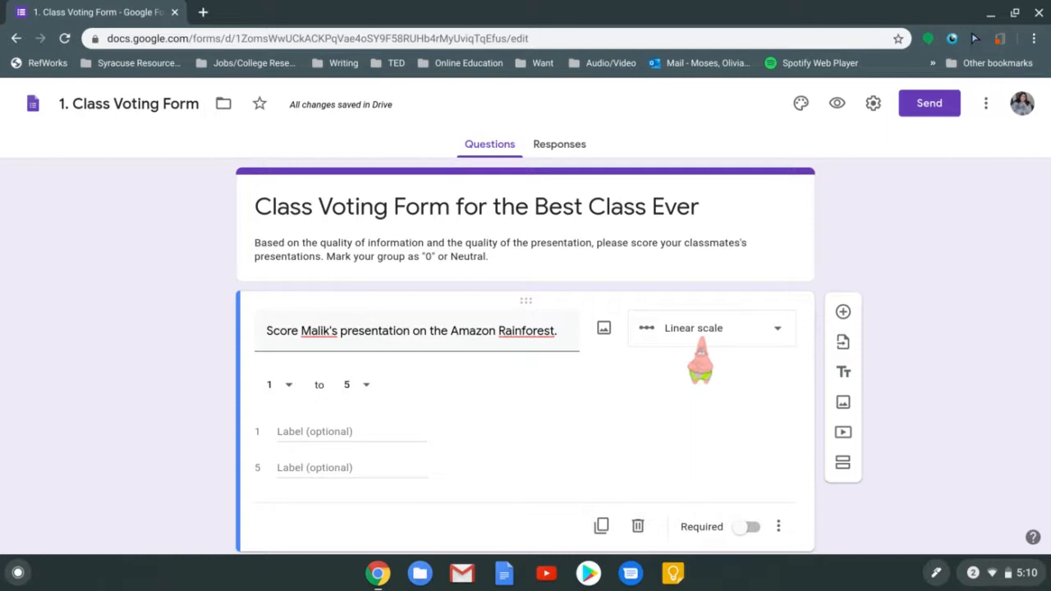
pyautogui.click(700, 340)
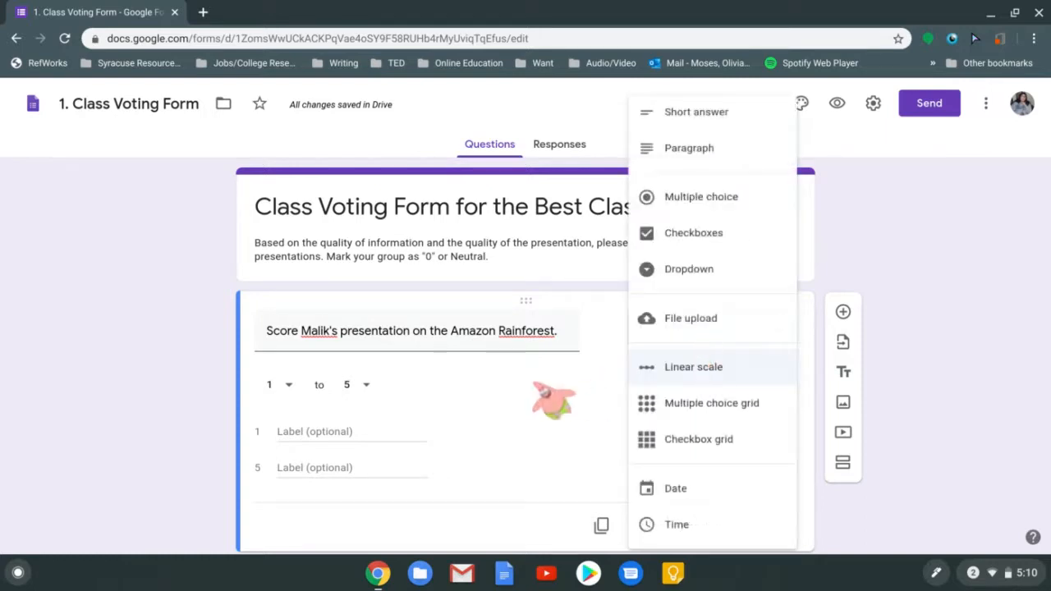
pyautogui.click(558, 386)
pyautogui.click(686, 339)
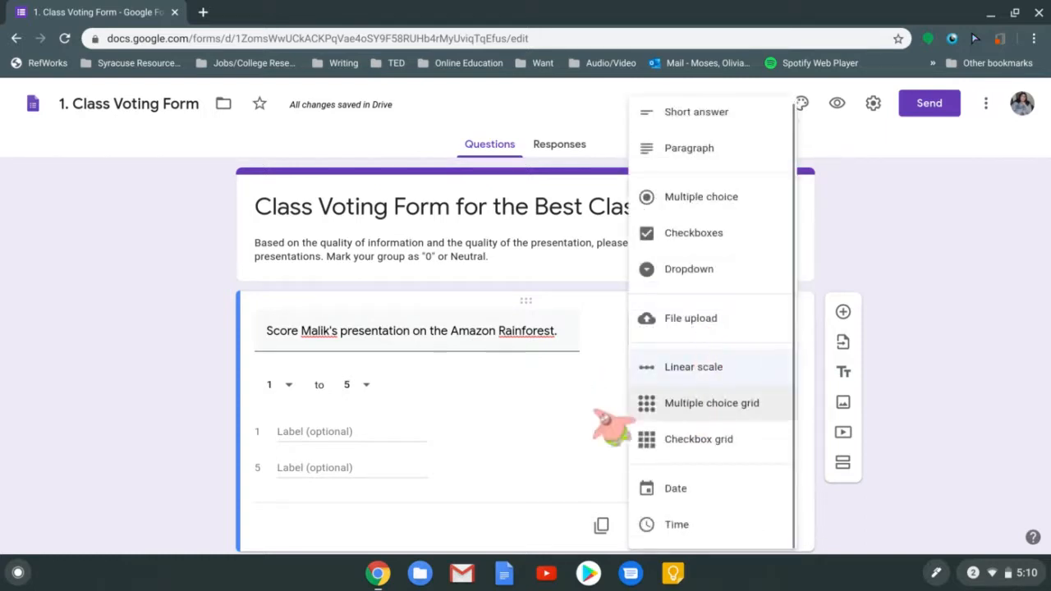
pyautogui.click(585, 402)
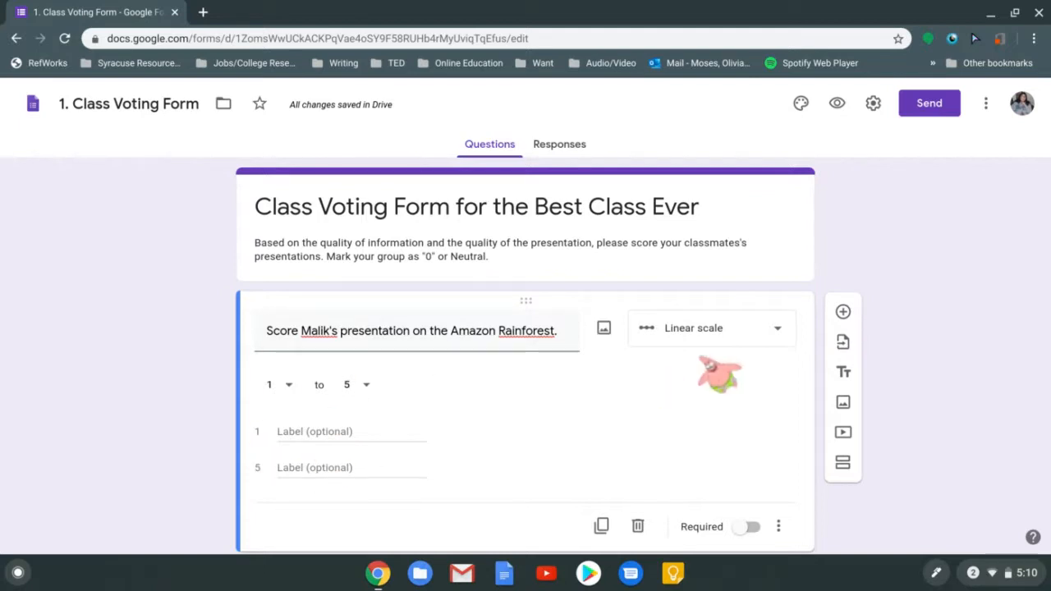
pyautogui.click(671, 329)
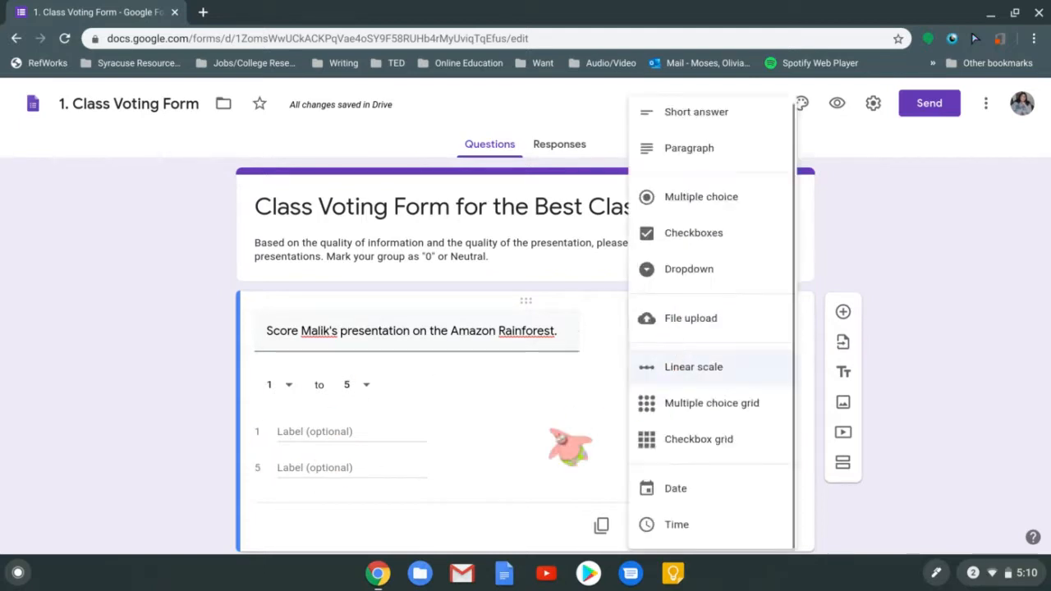
pyautogui.click(569, 431)
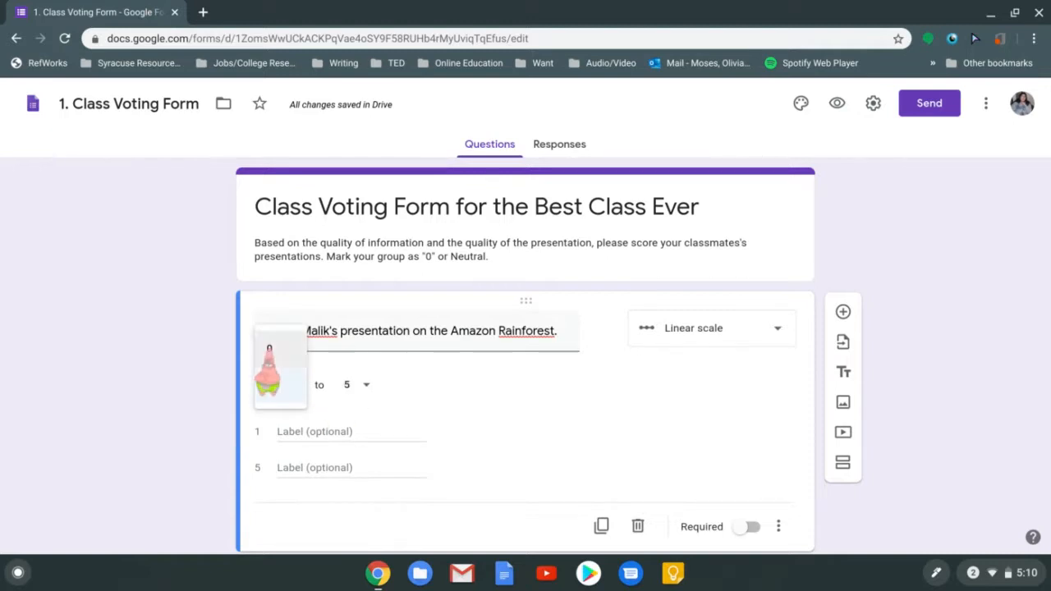
# Set the Amazon Rainforest scale's start to 0 and end to 3
pyautogui.click(275, 349)
pyautogui.click(355, 386)
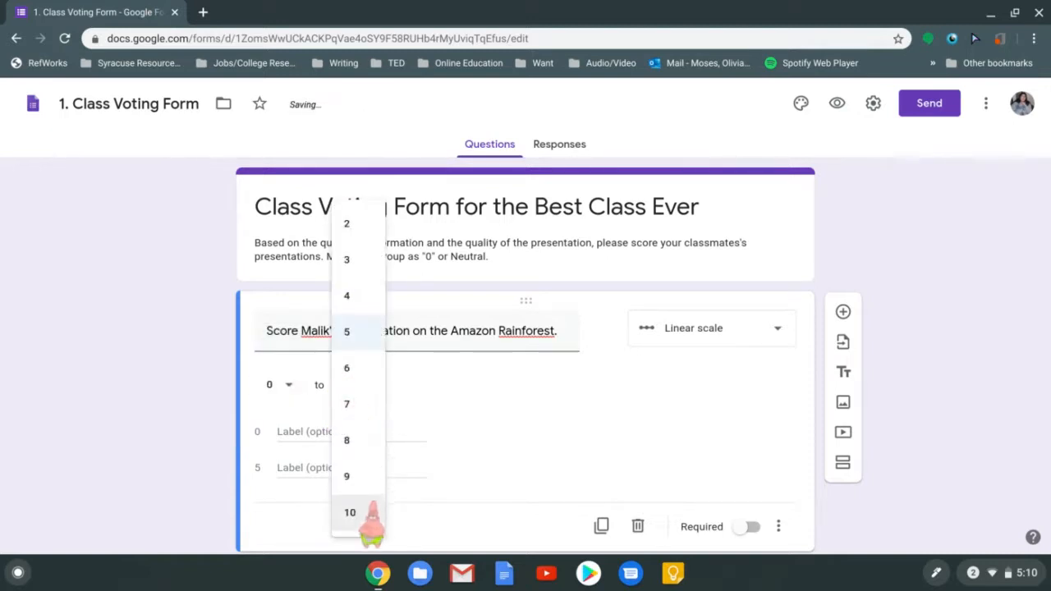
pyautogui.click(486, 421)
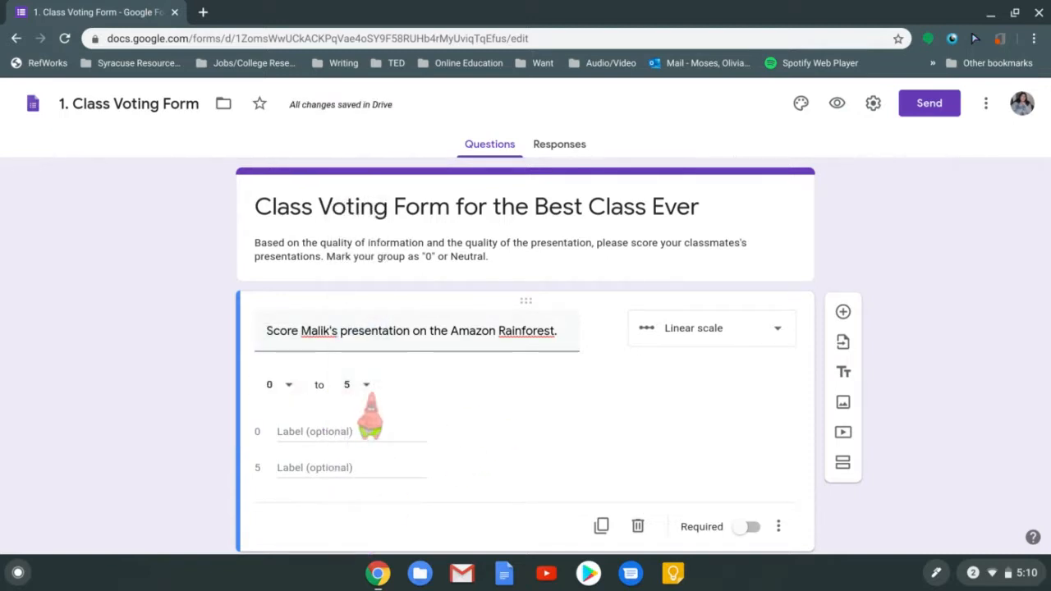
pyautogui.click(362, 385)
pyautogui.click(363, 260)
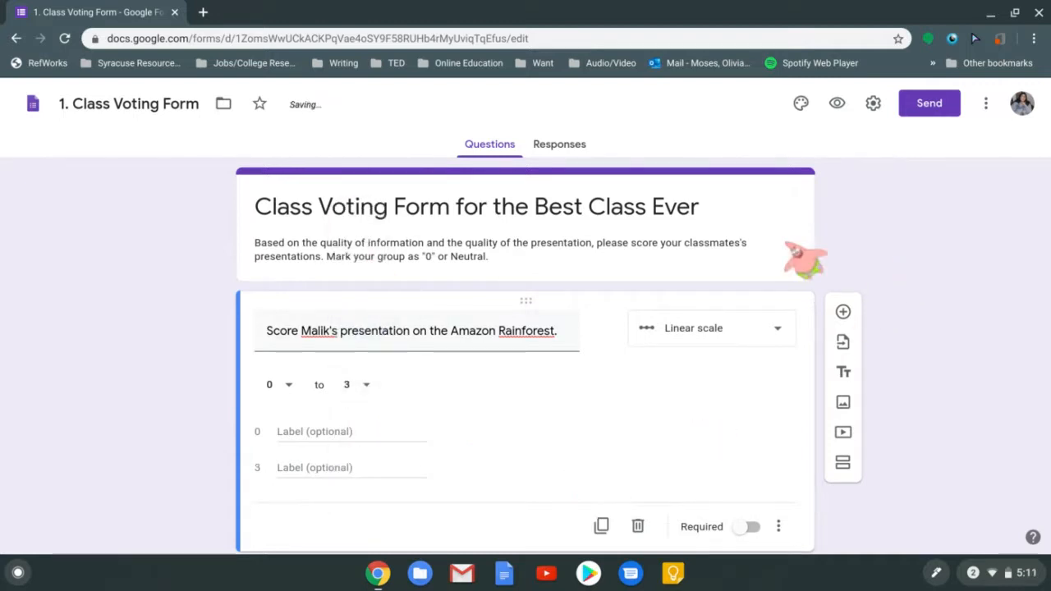
pyautogui.click(790, 244)
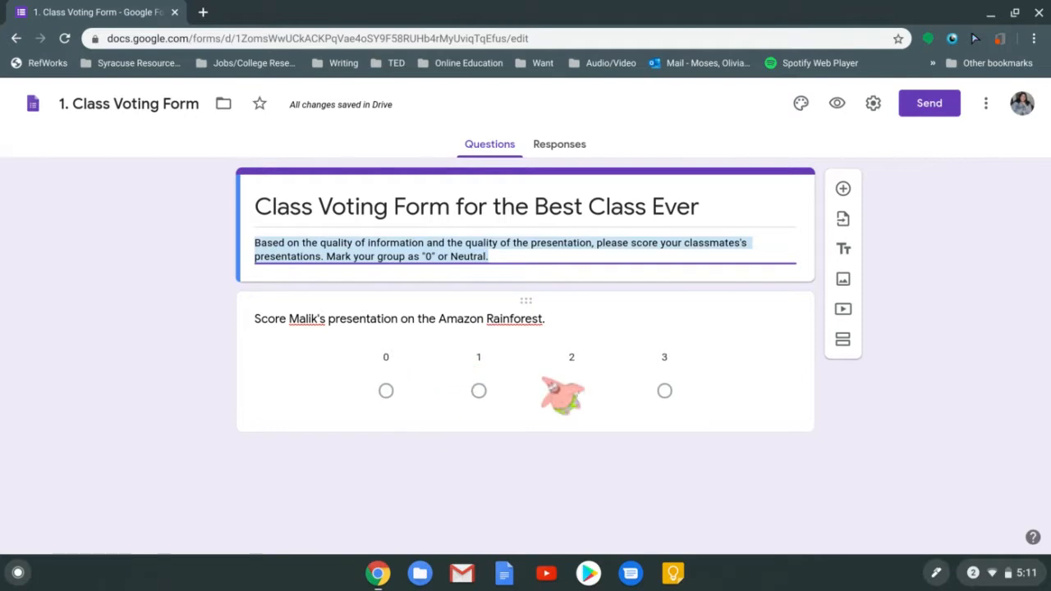
# Label the Amazon Rainforest scale's 0 end 'Neutral' and its 3 end 'Highest Rank'
pyautogui.click(393, 480)
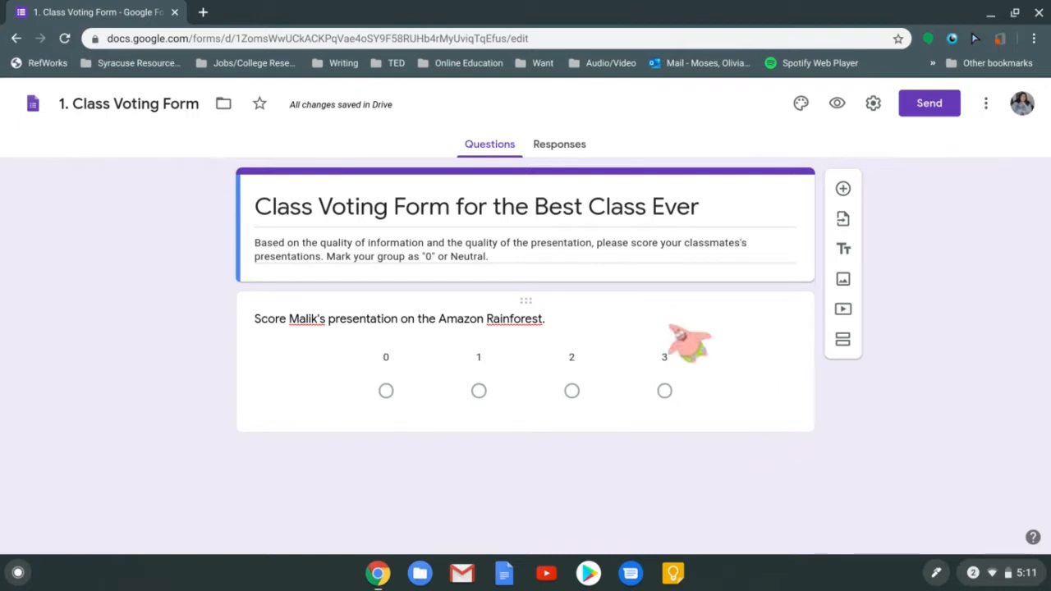
pyautogui.click(680, 332)
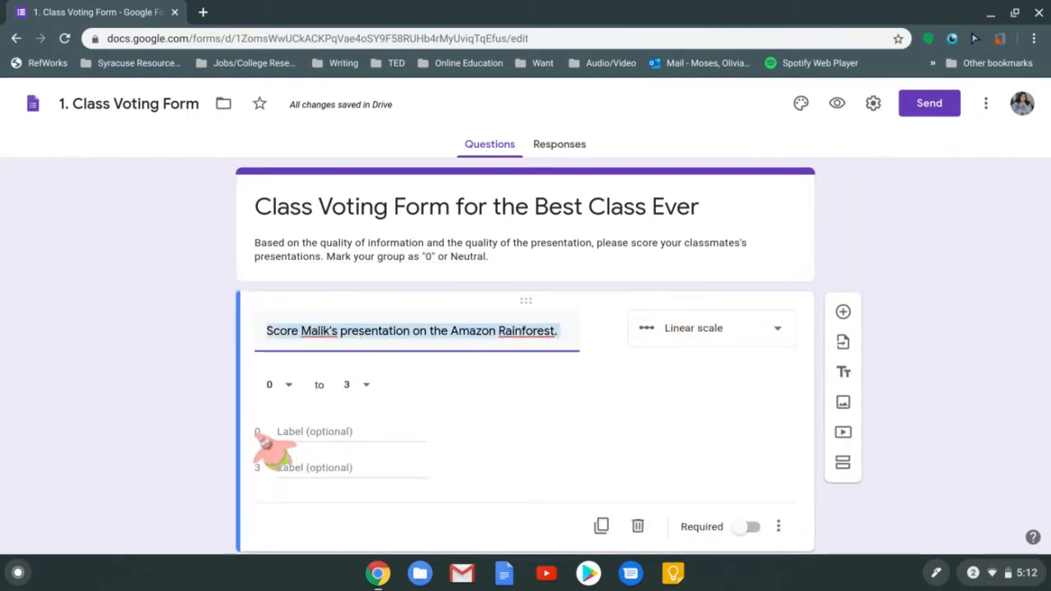
pyautogui.click(316, 434)
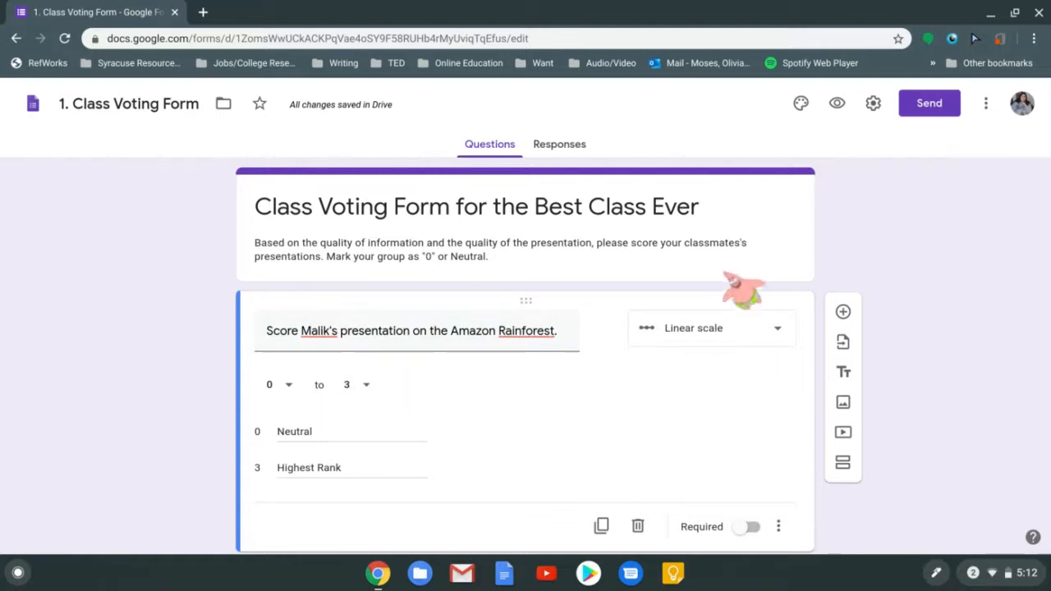
pyautogui.click(804, 223)
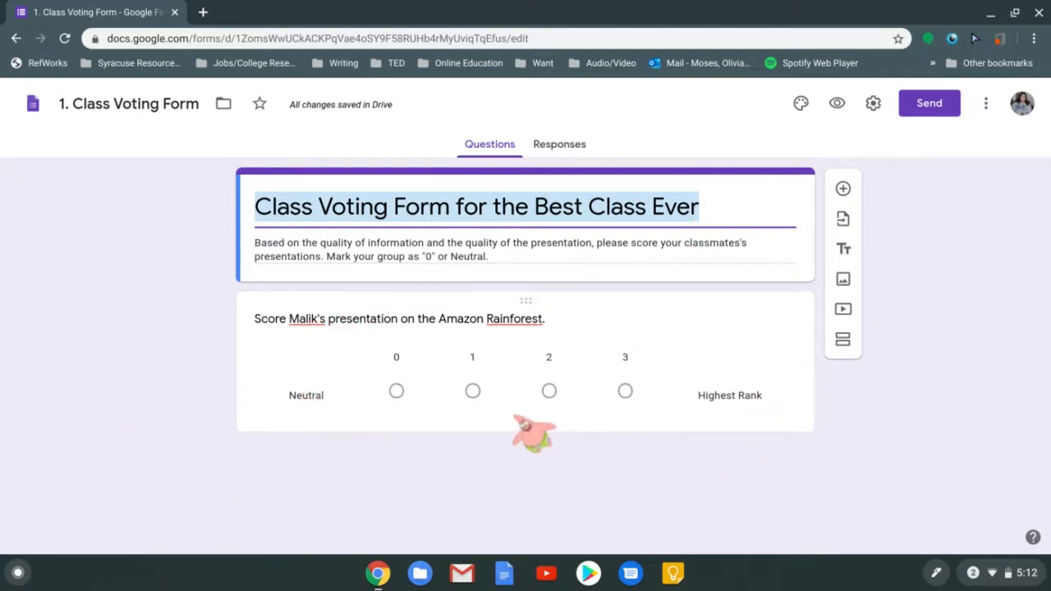
pyautogui.click(397, 393)
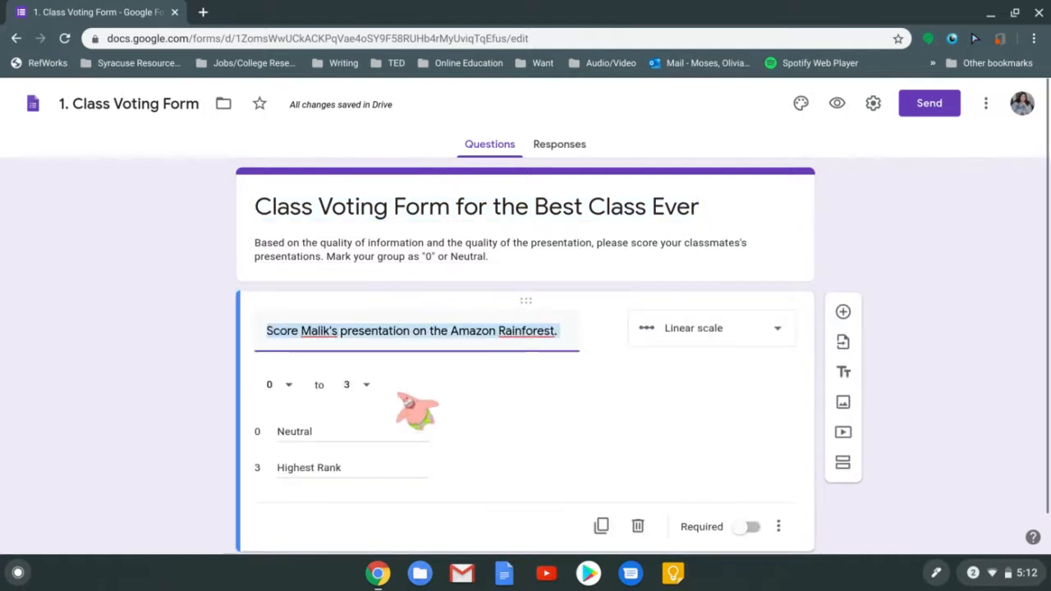
pyautogui.click(449, 259)
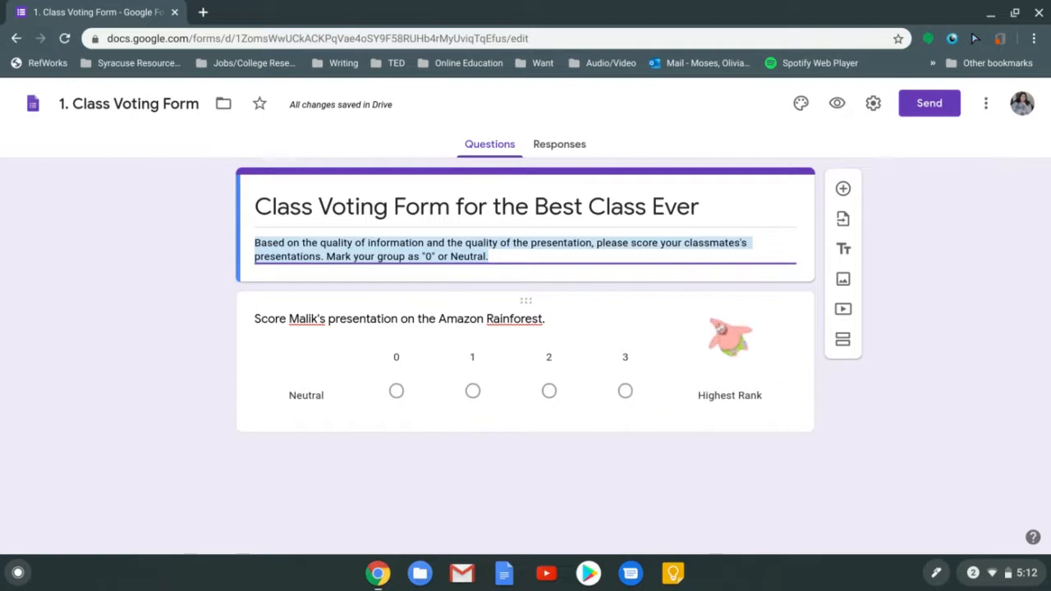
pyautogui.click(721, 322)
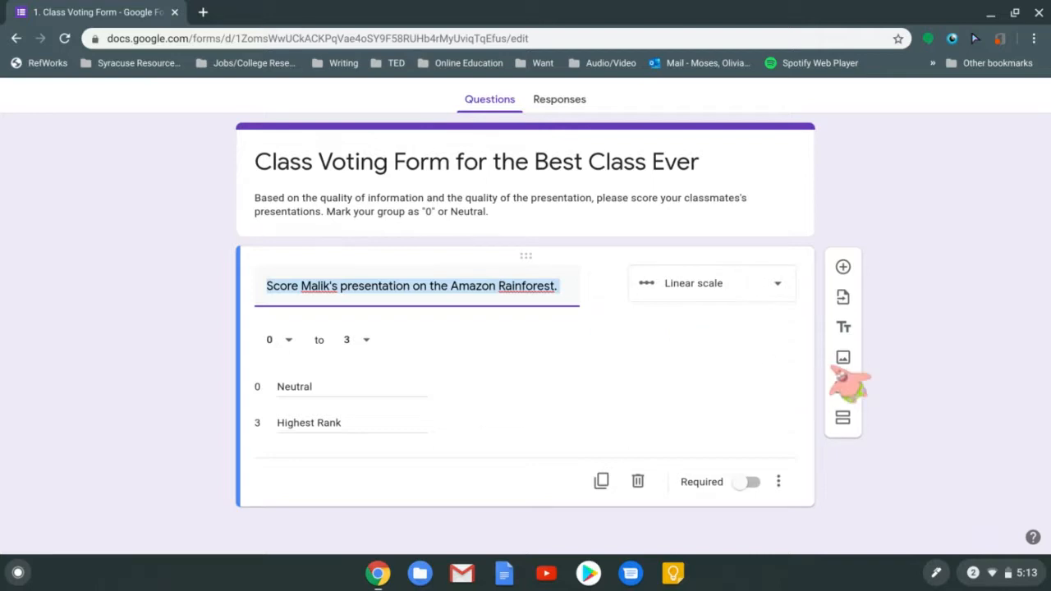
# Search web images for 'smiley face' and insert the small plain yellow smiley below the rainforest question
pyautogui.click(843, 357)
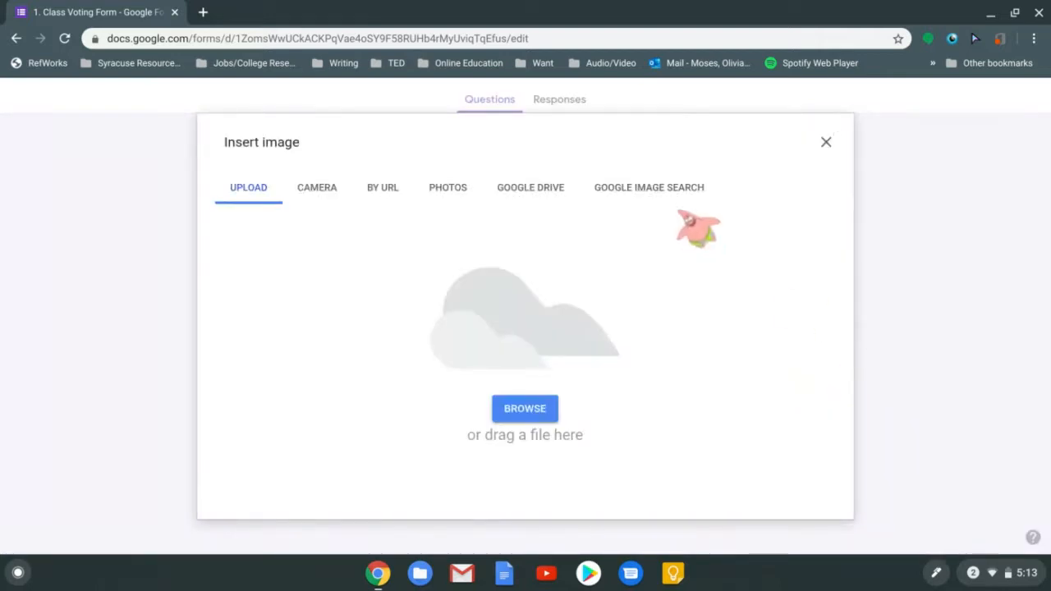
pyautogui.click(669, 190)
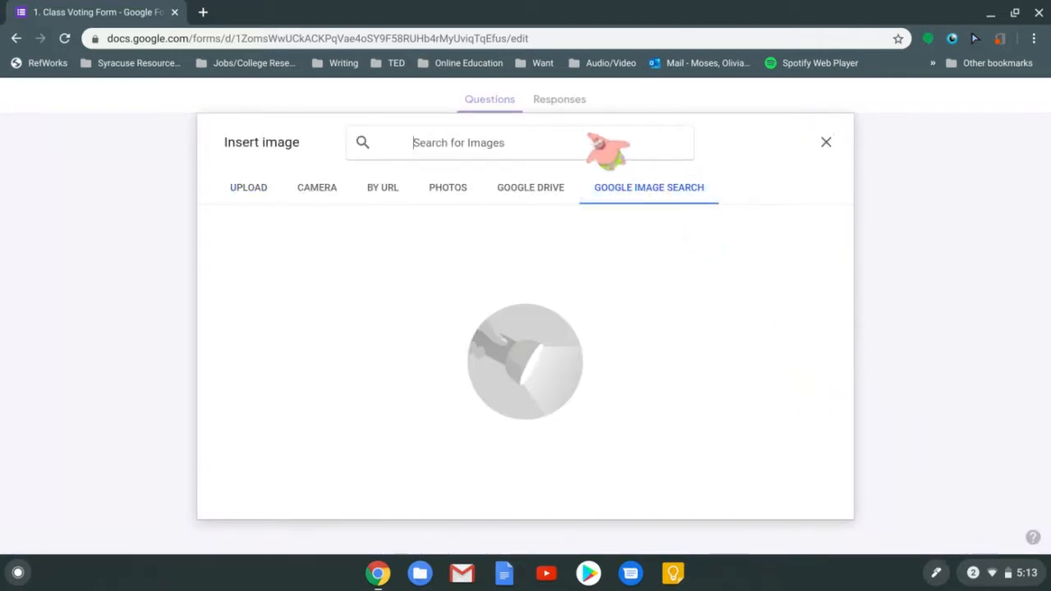
pyautogui.write('smiley ')
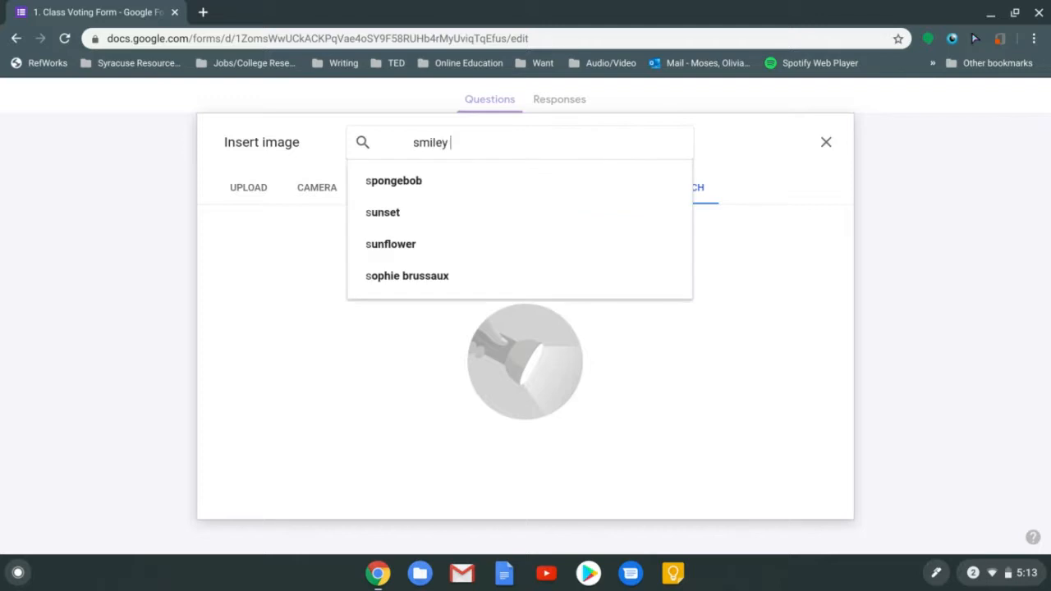
pyautogui.write('face')
pyautogui.press('Return')
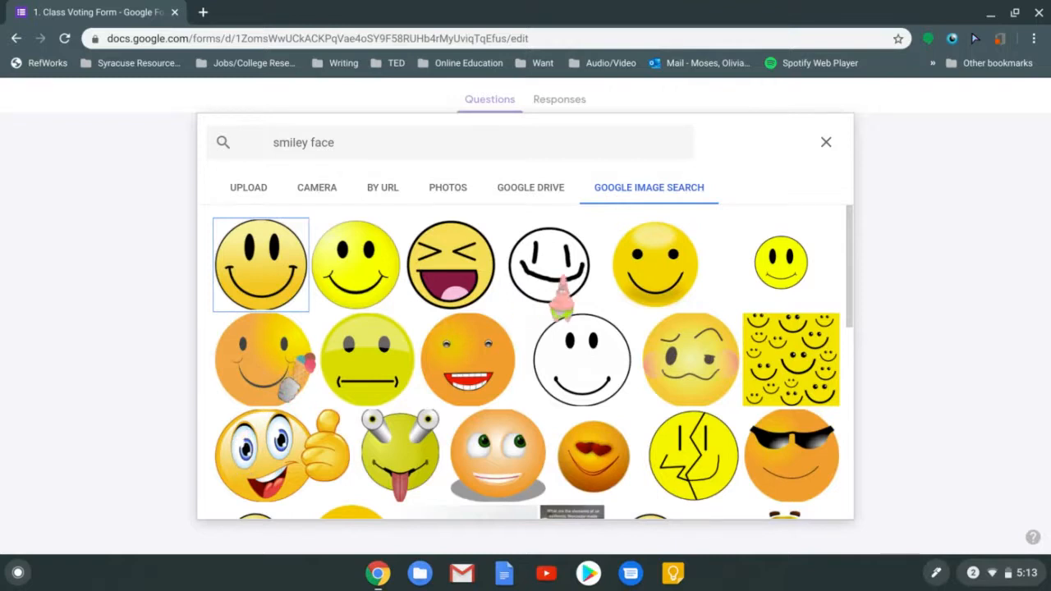
pyautogui.click(791, 287)
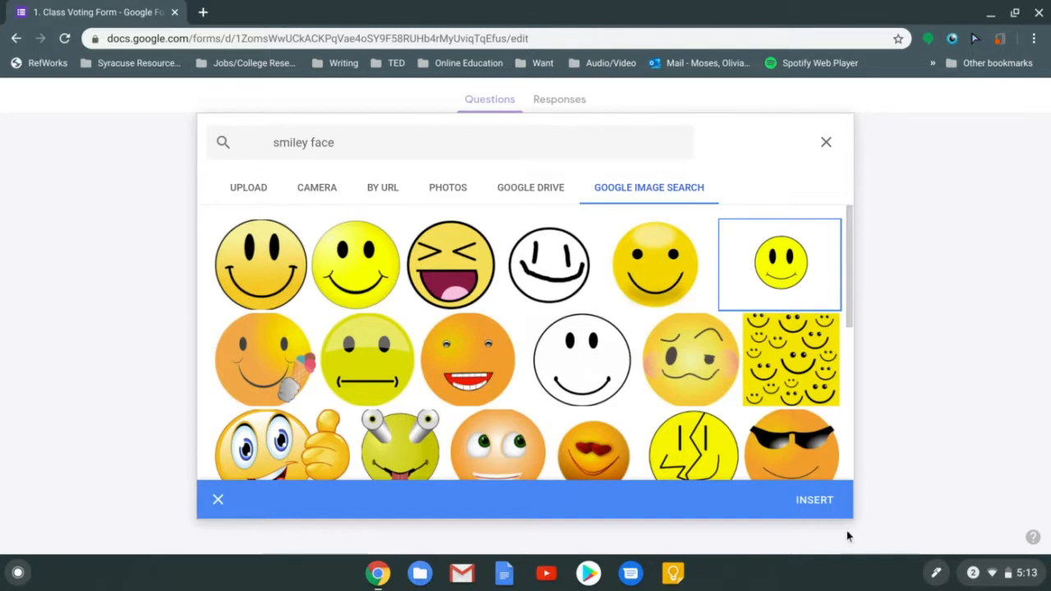
pyautogui.click(817, 501)
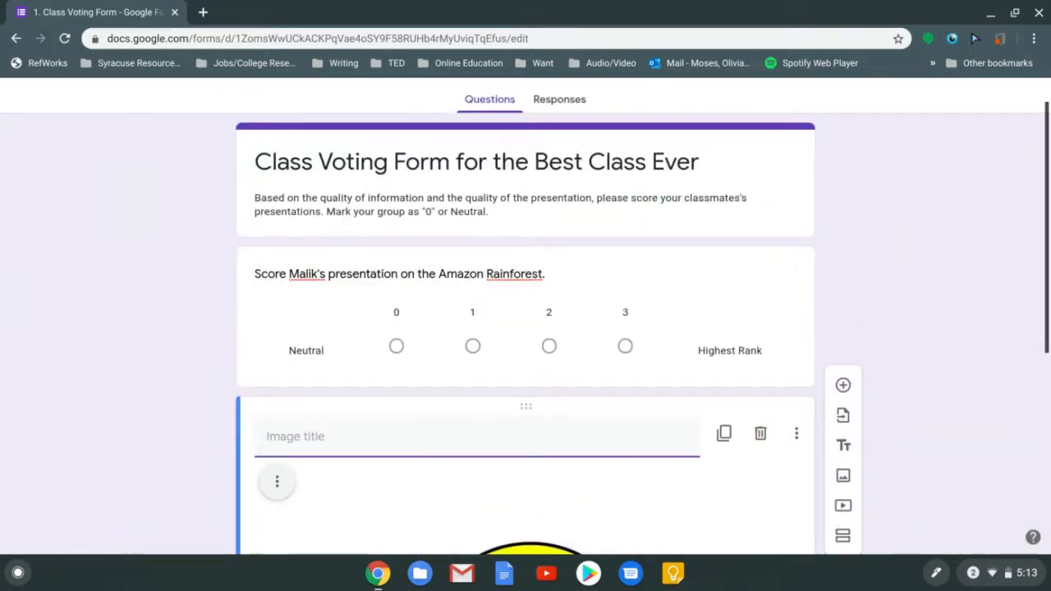
pyautogui.moveTo(1045, 218); pyautogui.dragTo(1039, 307)
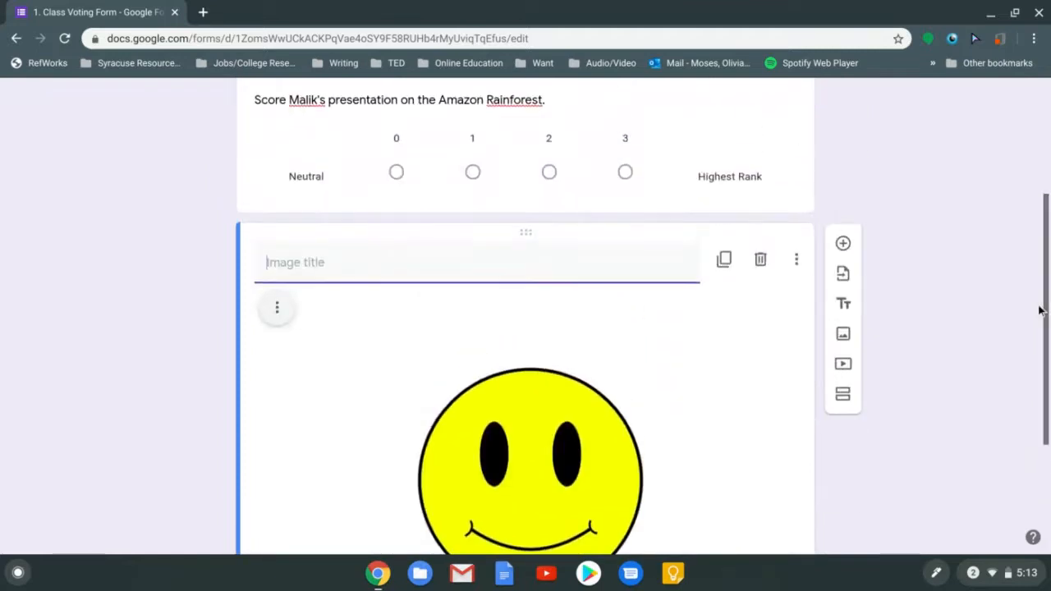
# Move the smiley image card above the rainforest question and give it a caption
pyautogui.click(265, 320)
pyautogui.click(488, 304)
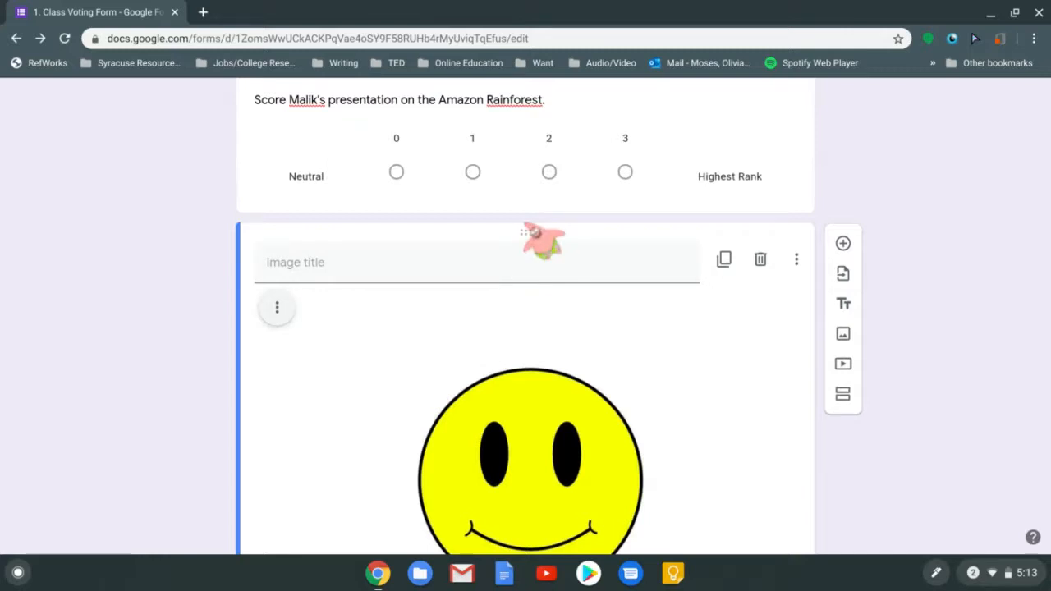
pyautogui.moveTo(532, 232); pyautogui.dragTo(517, 119)
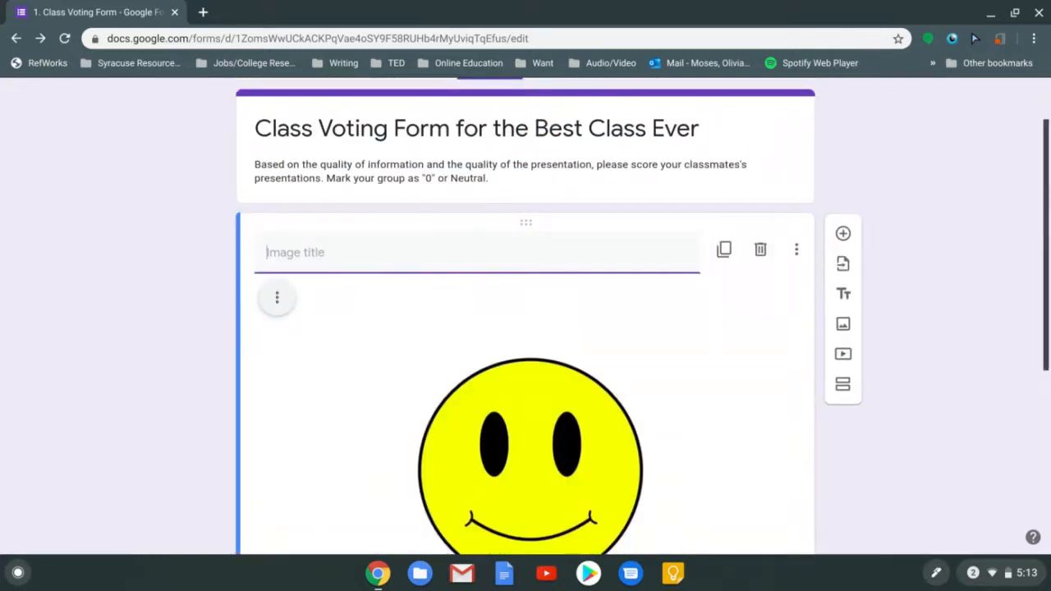
pyautogui.moveTo(1047, 195); pyautogui.dragTo(1026, 216)
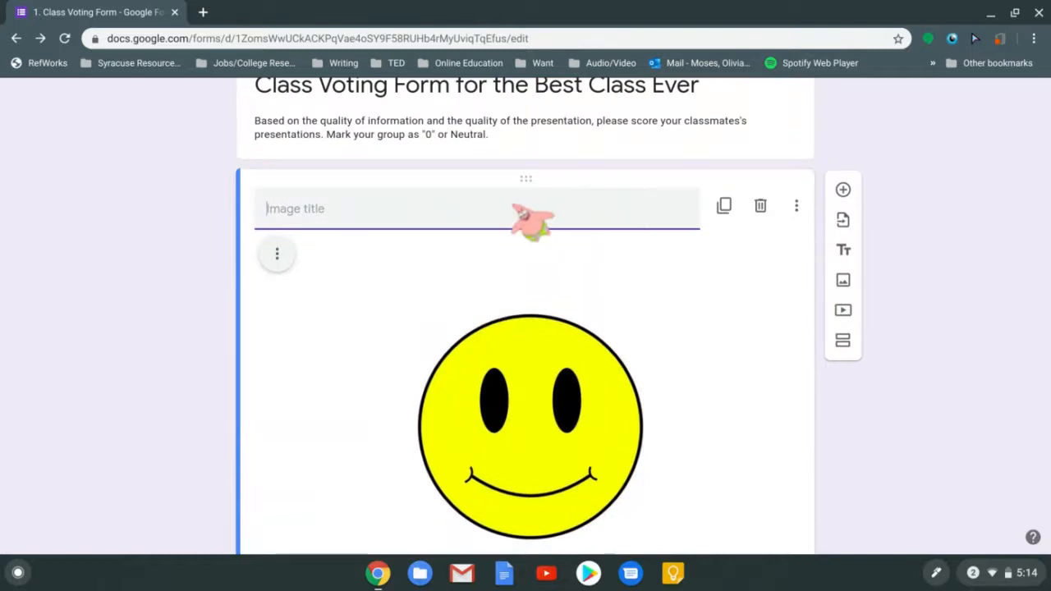
pyautogui.write('I')
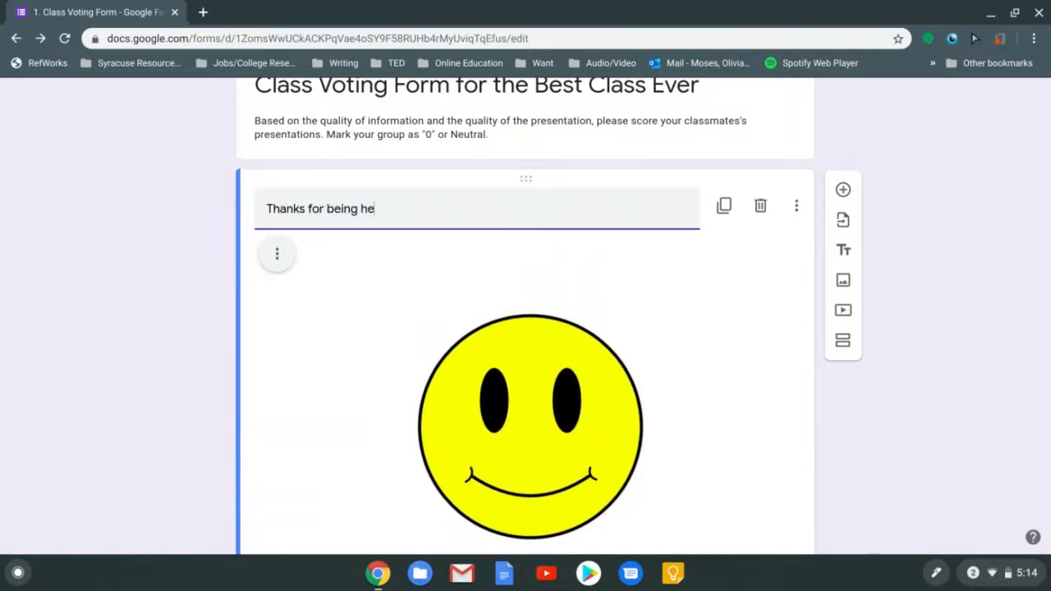
pyautogui.write(' Vote below.')
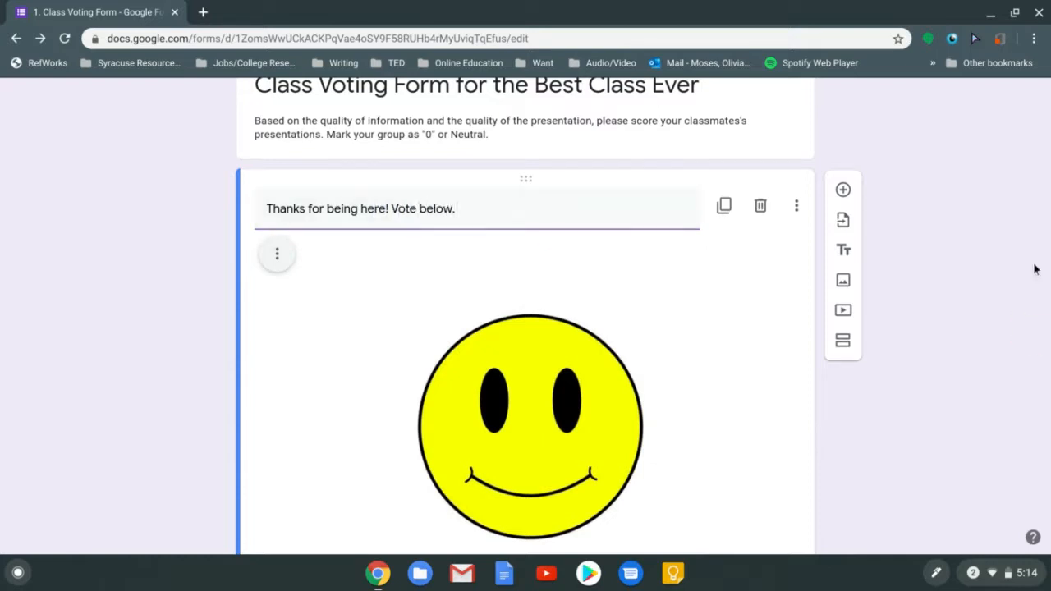
pyautogui.click(747, 102)
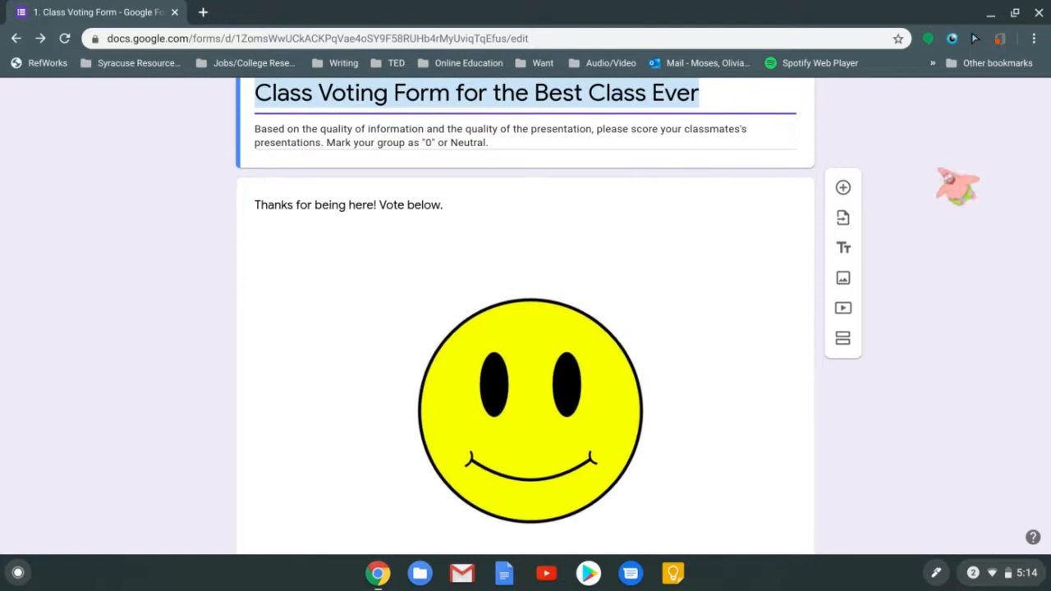
# Delete the 'Thanks for being here!' smiley image card
pyautogui.scroll(-2, 1047, 271)
pyautogui.scroll(-2, 1032, 263)
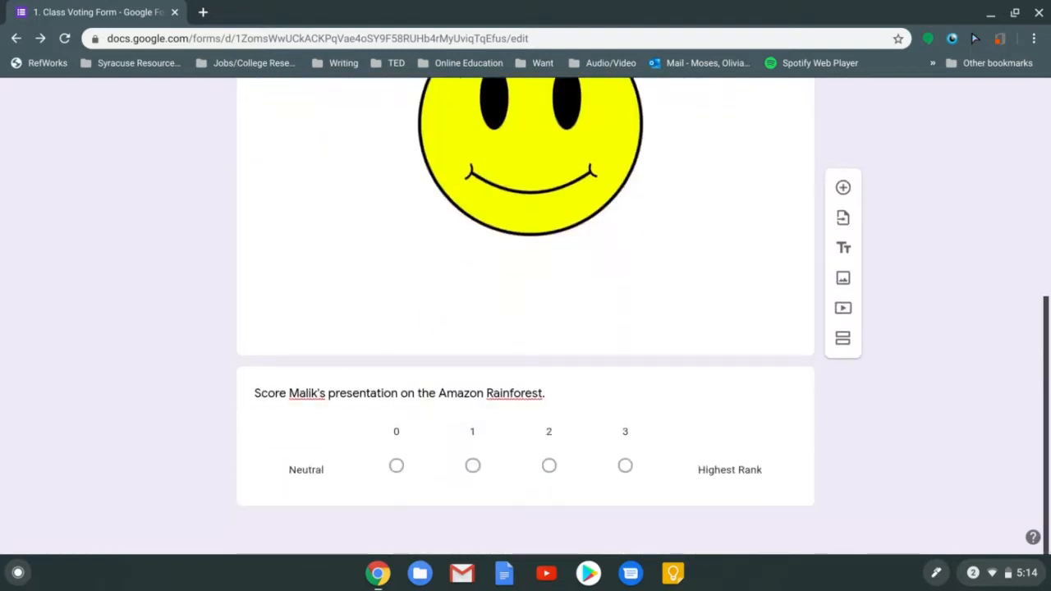
pyautogui.scroll(3, 1032, 247)
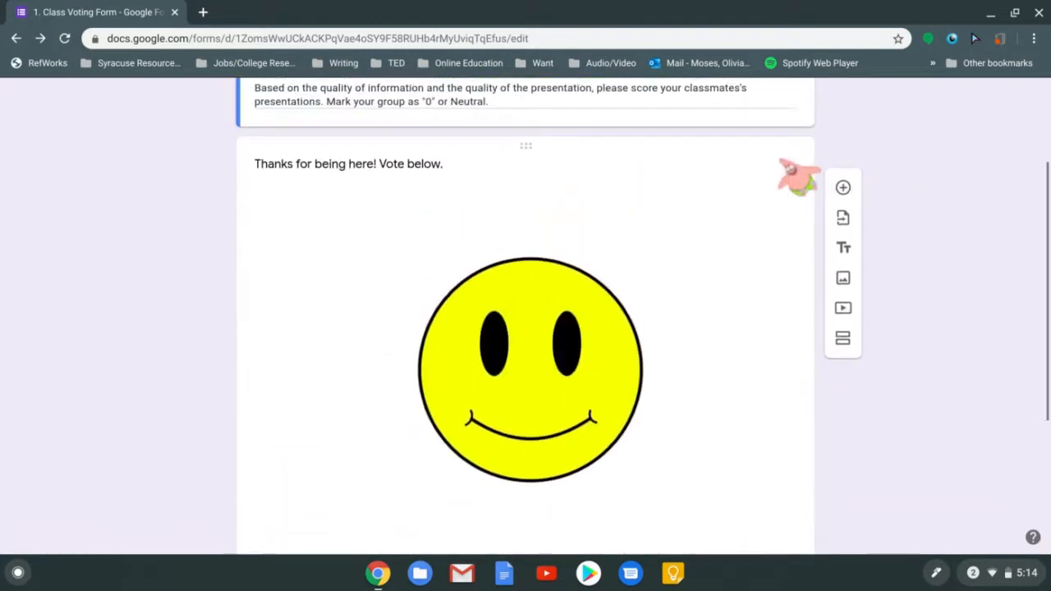
pyautogui.click(711, 181)
pyautogui.click(756, 174)
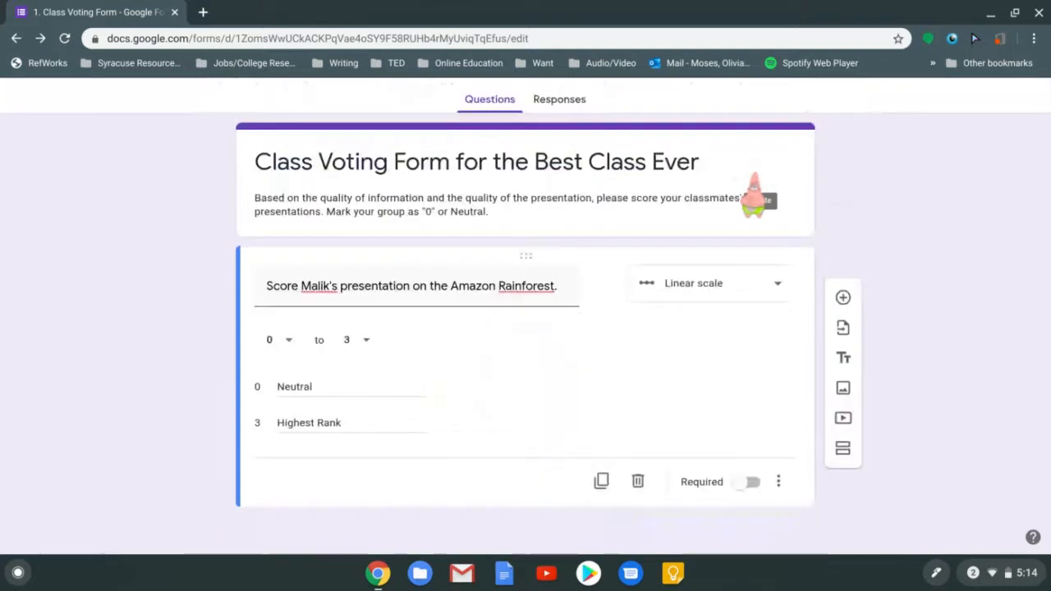
# Open the Insert image picker on the Amazon Rainforest question, ready for a web search
pyautogui.click(603, 285)
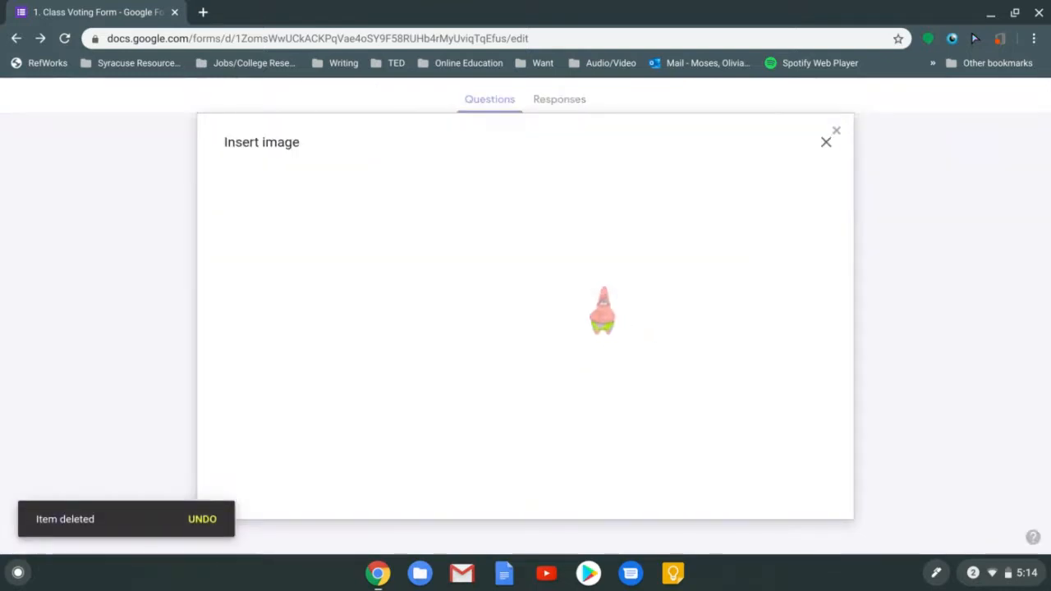
pyautogui.click(673, 190)
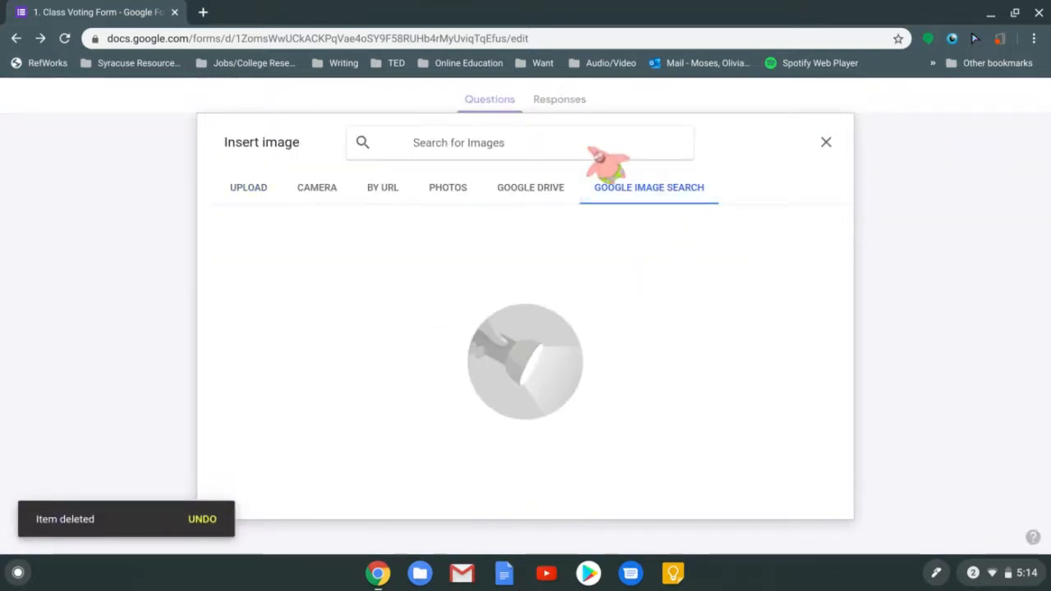
pyautogui.click(826, 143)
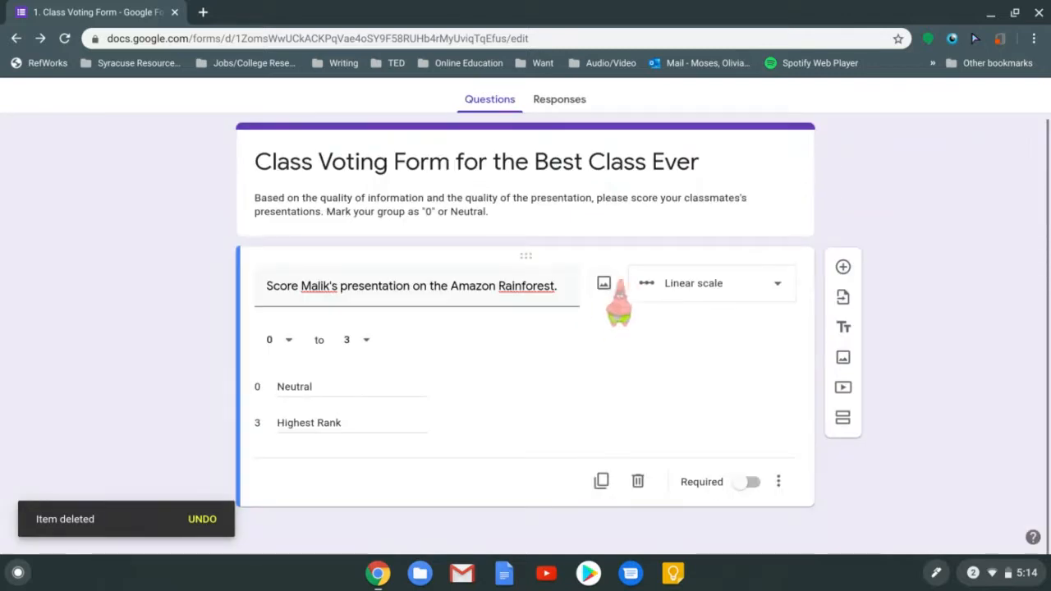
pyautogui.click(603, 283)
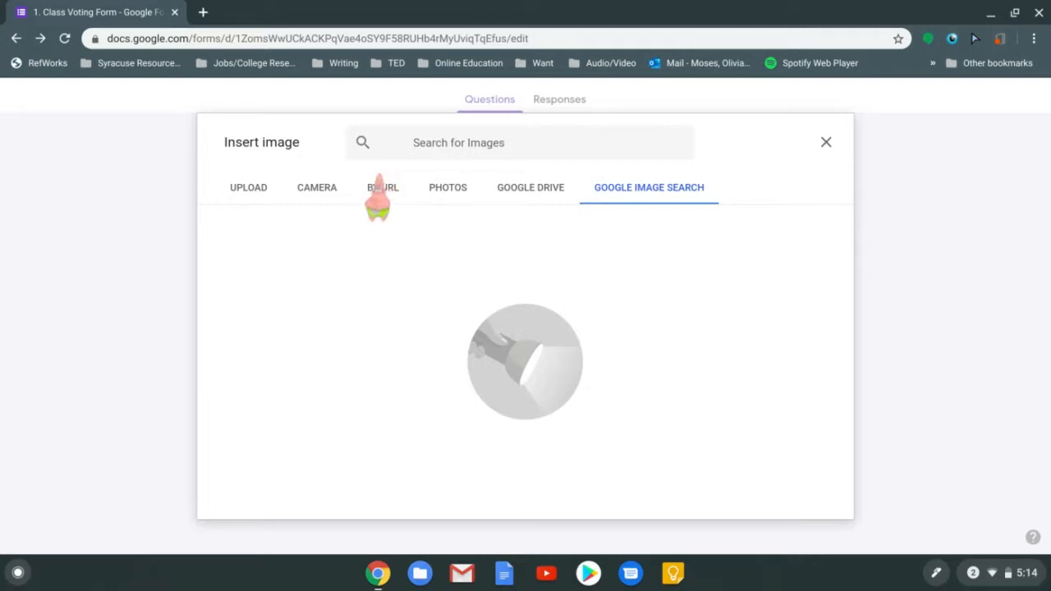
# Search images for 'amazon rainforest' and insert the first aerial river photo into the question
pyautogui.click(381, 188)
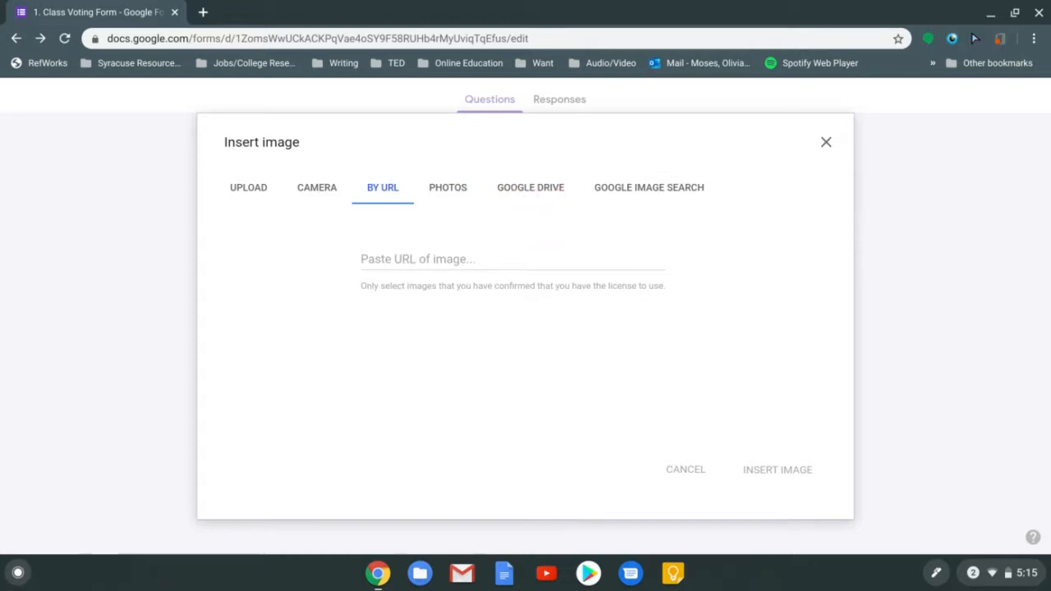
pyautogui.click(608, 192)
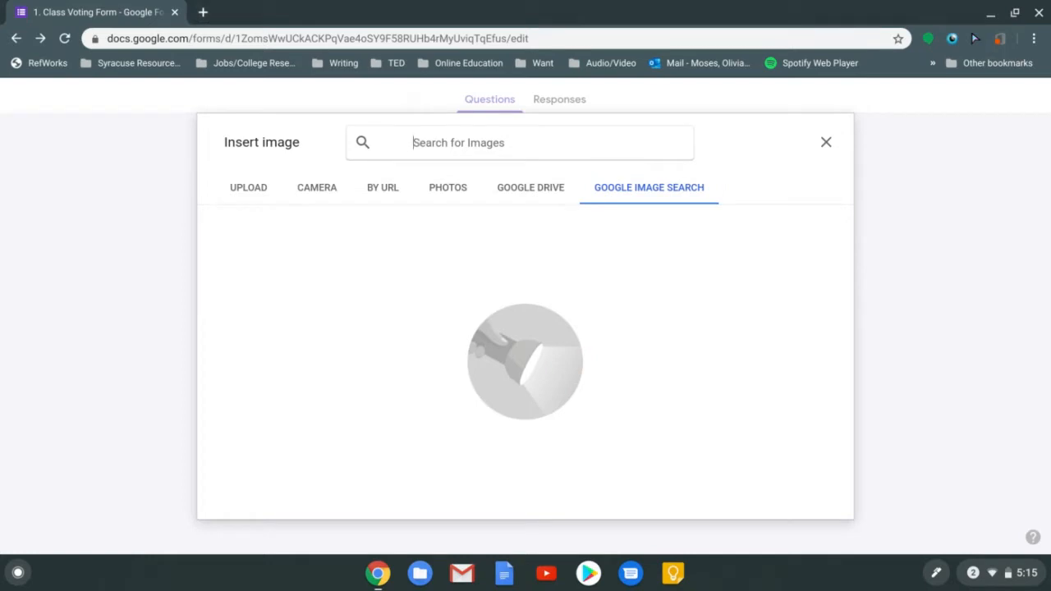
pyautogui.write('amazon')
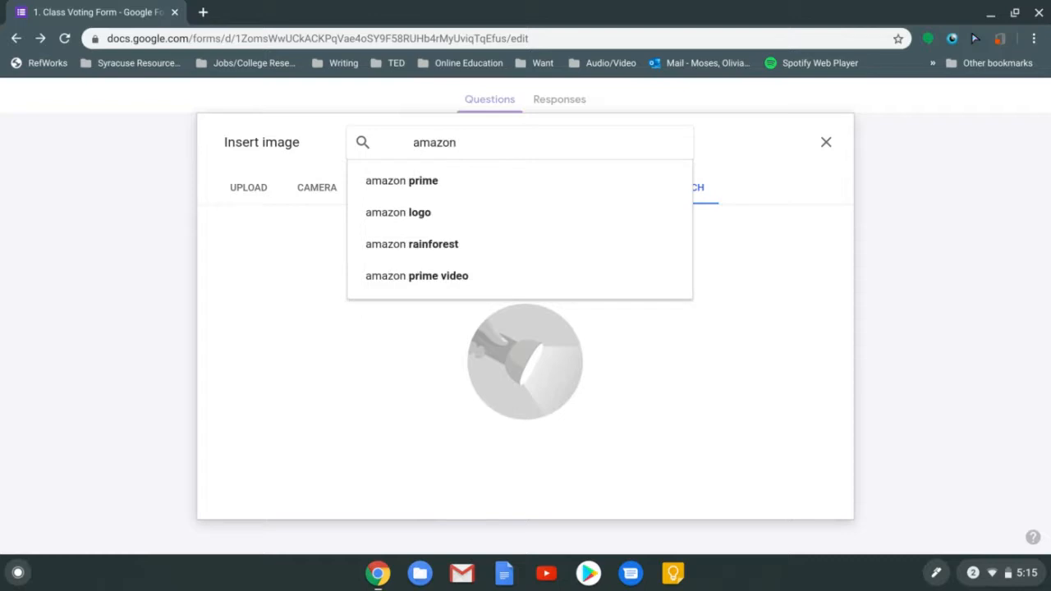
pyautogui.click(515, 246)
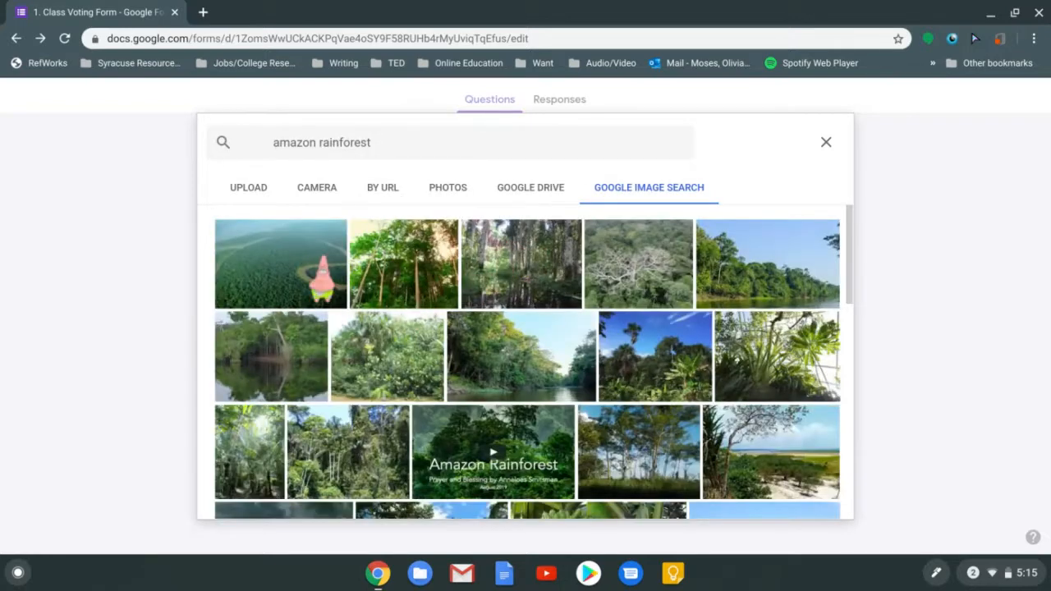
pyautogui.click(320, 275)
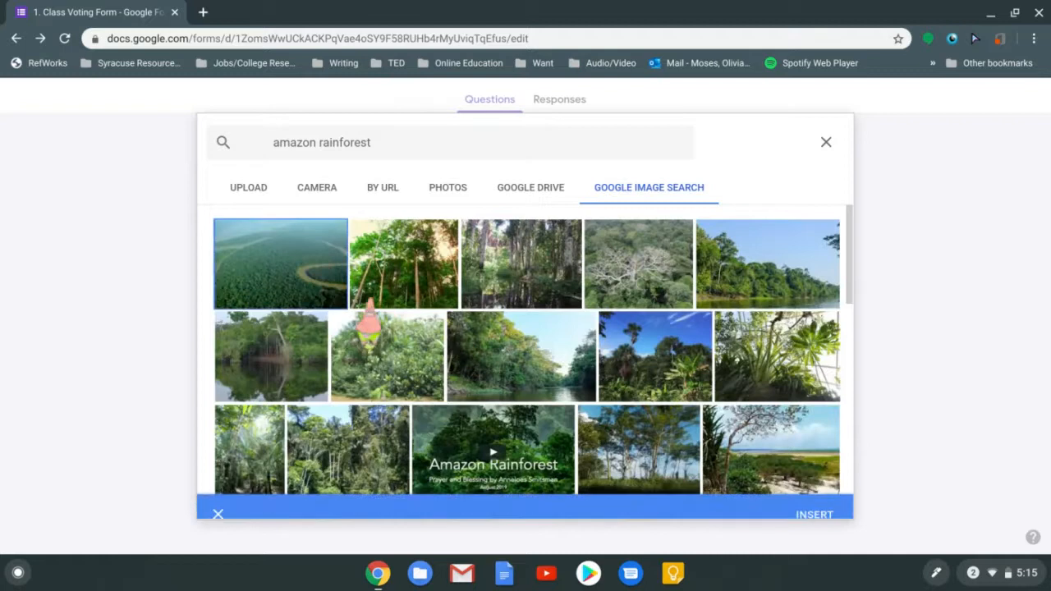
pyautogui.click(817, 498)
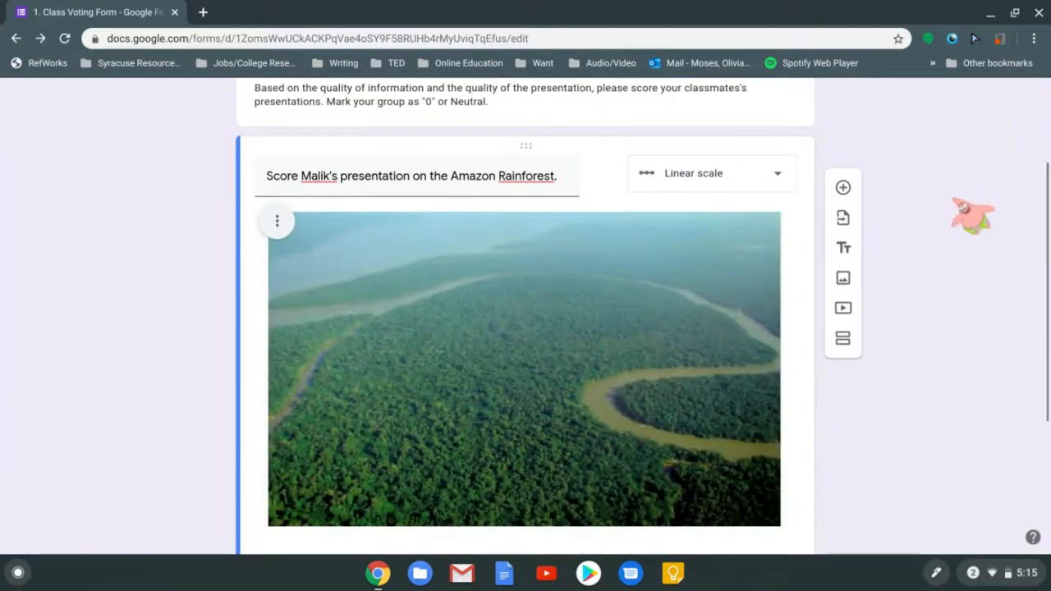
pyautogui.click(797, 117)
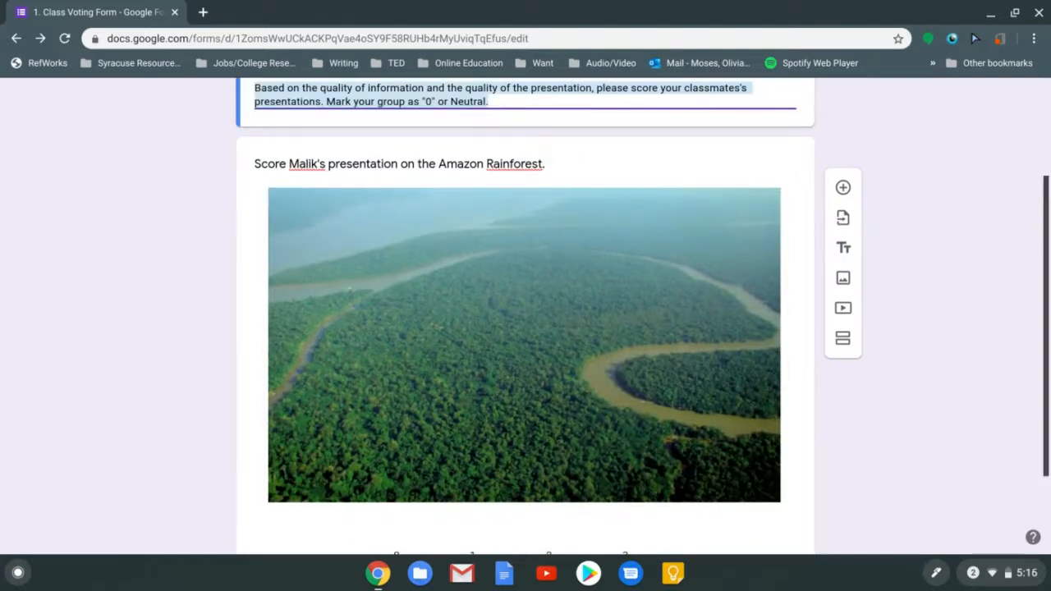
# Select the rainforest photo inside the question and left-align it
pyautogui.moveTo(1047, 305); pyautogui.dragTo(1047, 359)
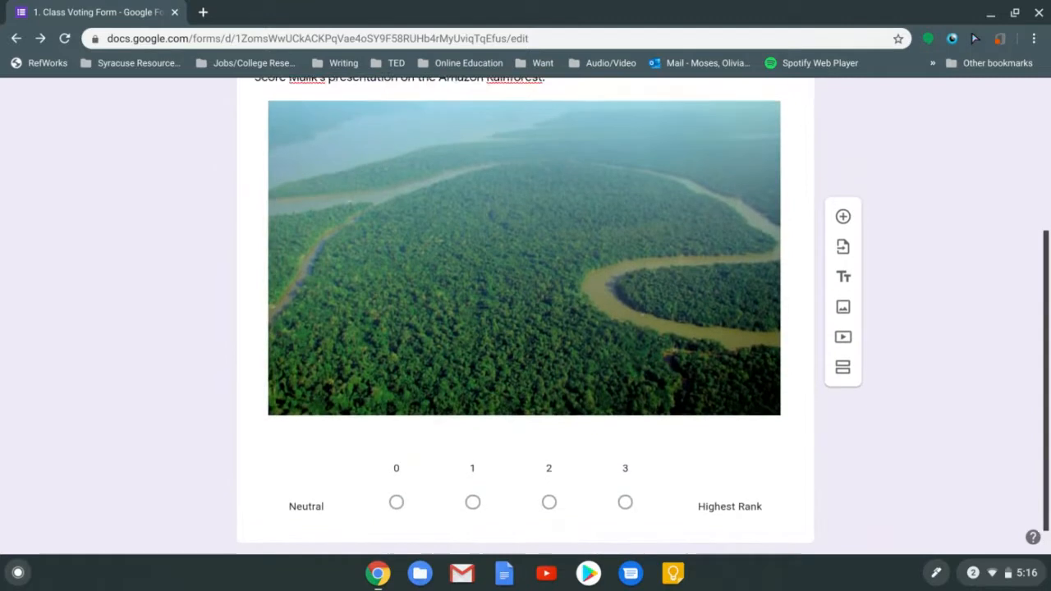
pyautogui.scroll(1, 526, 316)
pyautogui.click(676, 140)
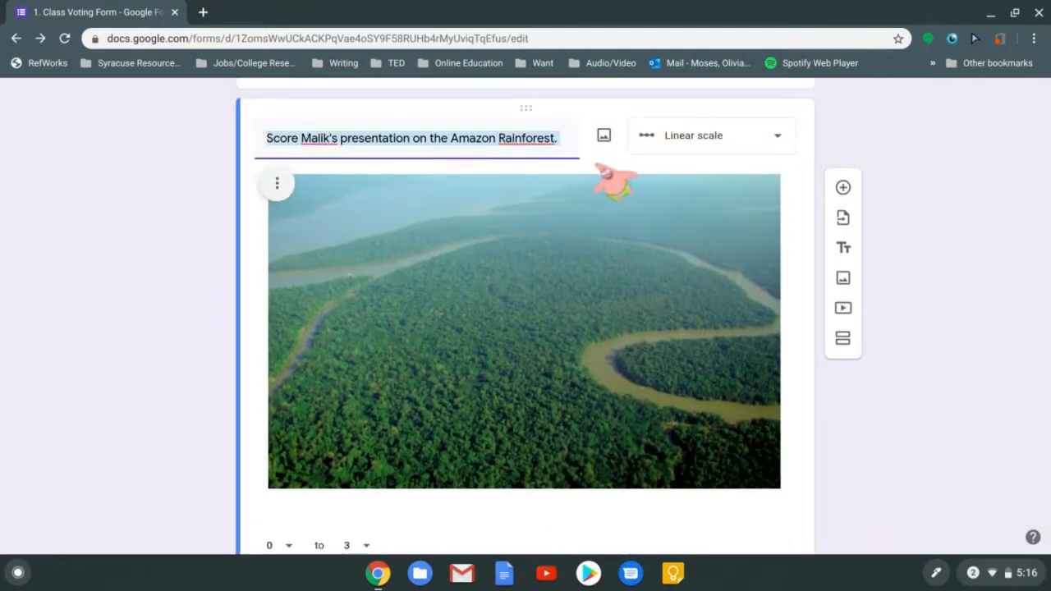
pyautogui.click(721, 215)
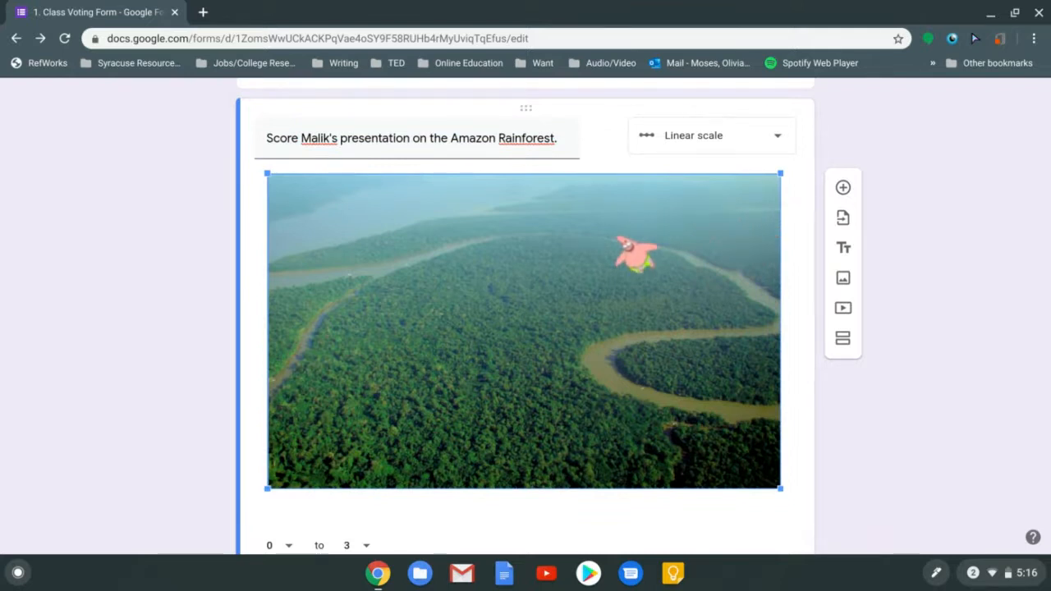
pyautogui.click(261, 218)
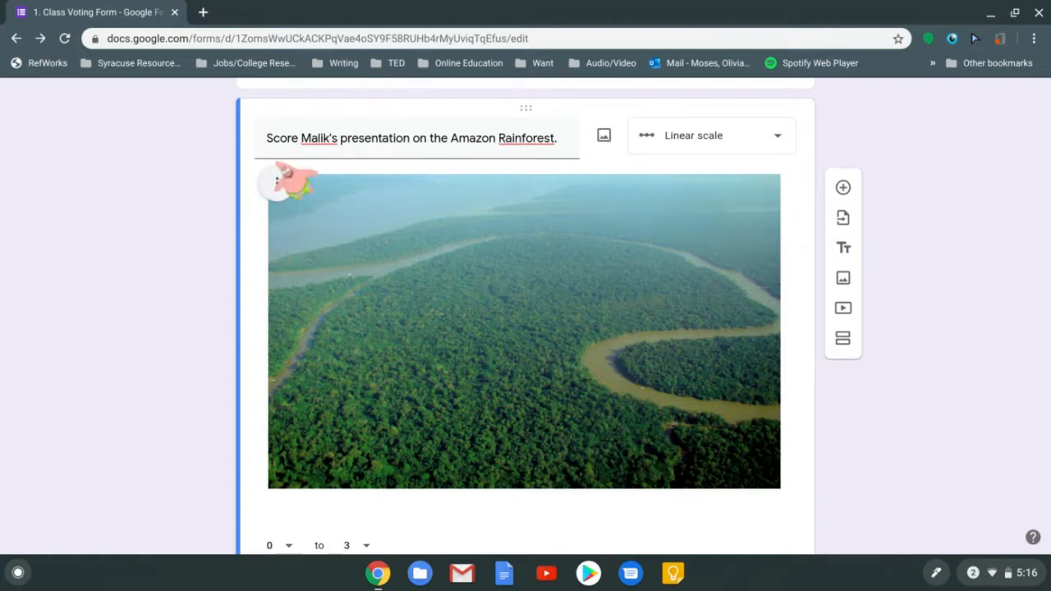
pyautogui.click(274, 196)
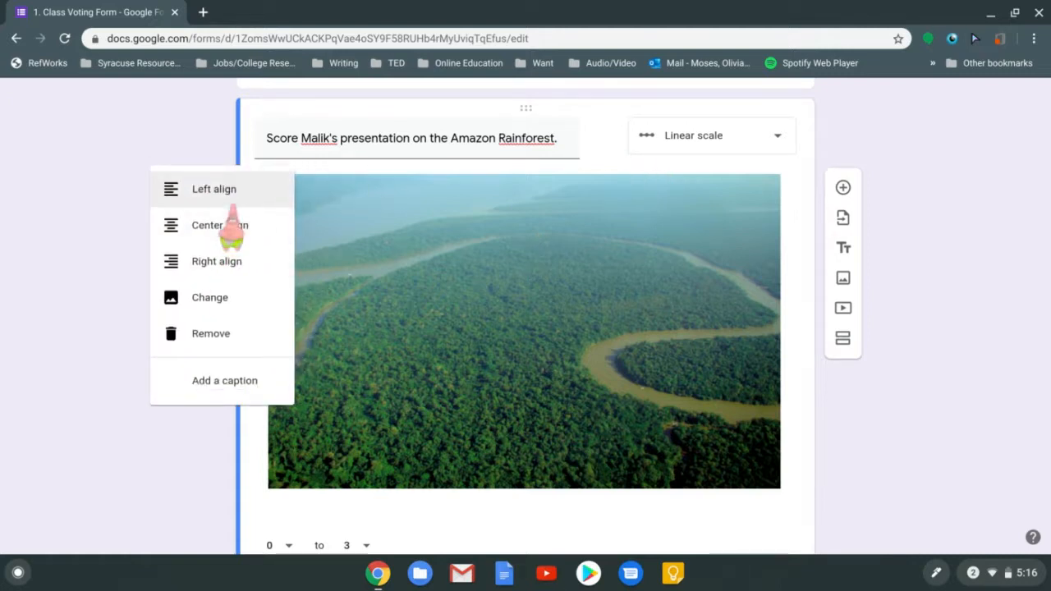
pyautogui.click(234, 190)
# Right-align the rainforest photo, then remove it from the question
pyautogui.click(271, 197)
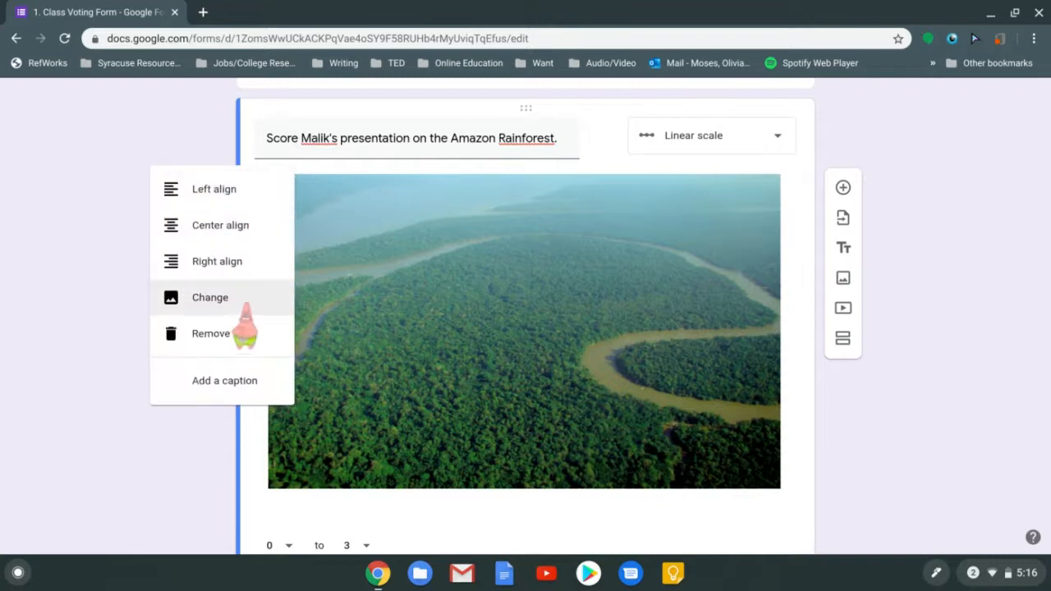
pyautogui.click(251, 271)
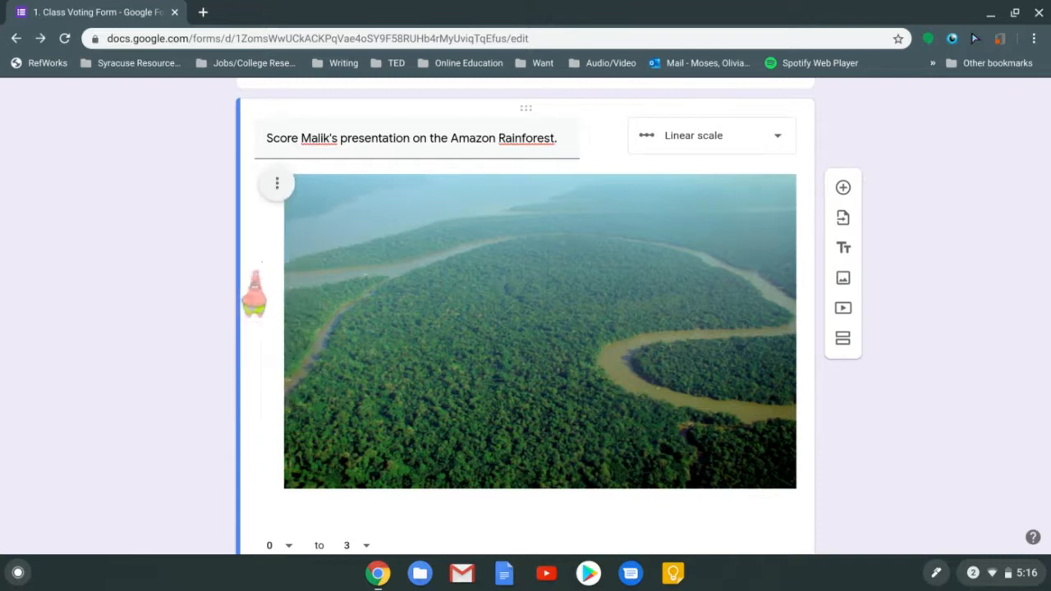
pyautogui.click(277, 185)
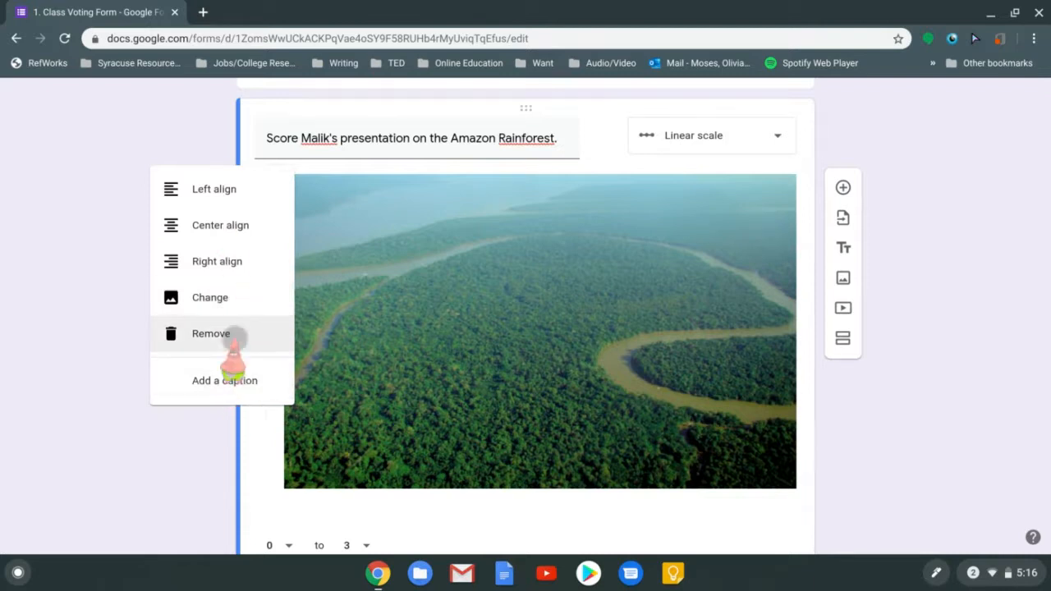
pyautogui.click(226, 337)
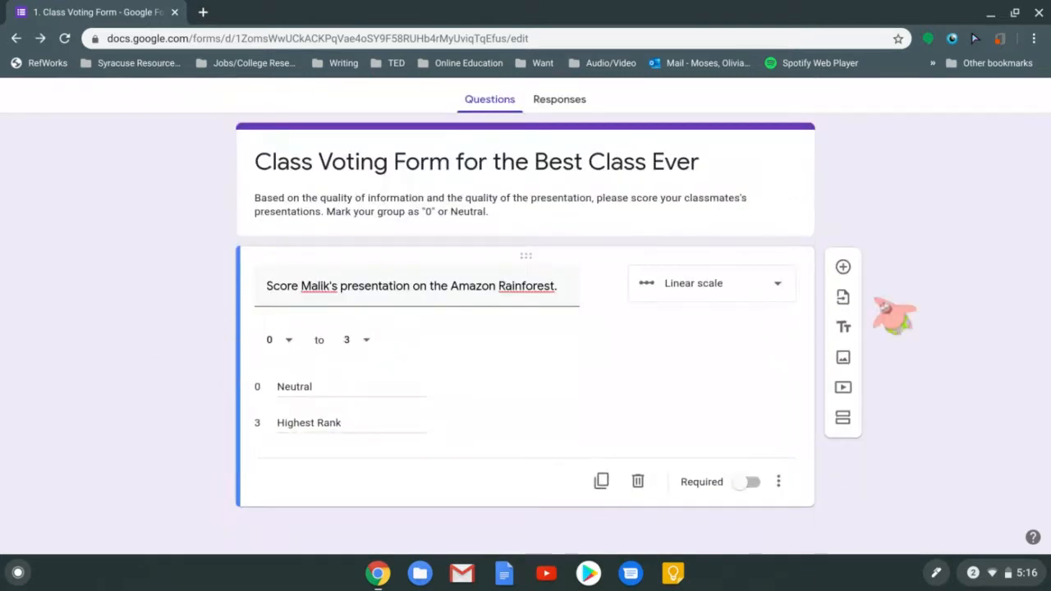
pyautogui.tripleClick(580, 207)
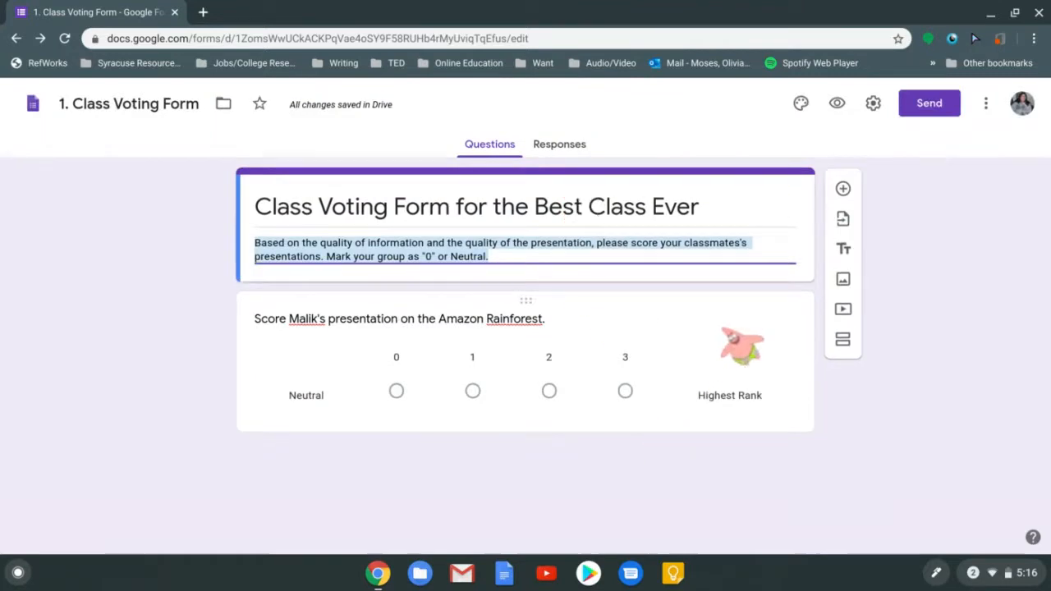
# Switch on Required for the Amazon Rainforest 0–3 scale question
pyautogui.click(728, 337)
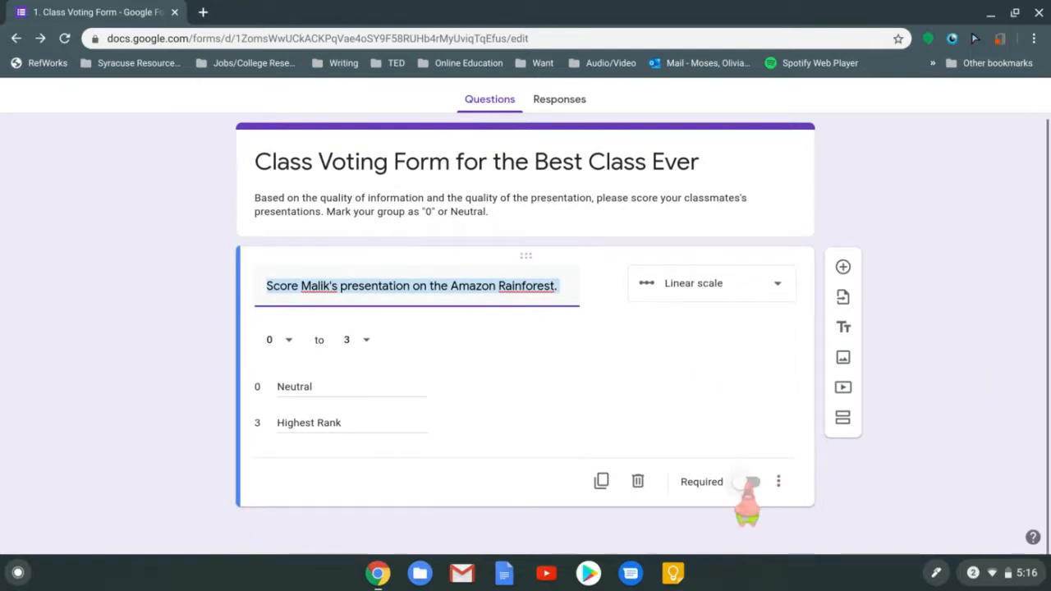
pyautogui.click(749, 482)
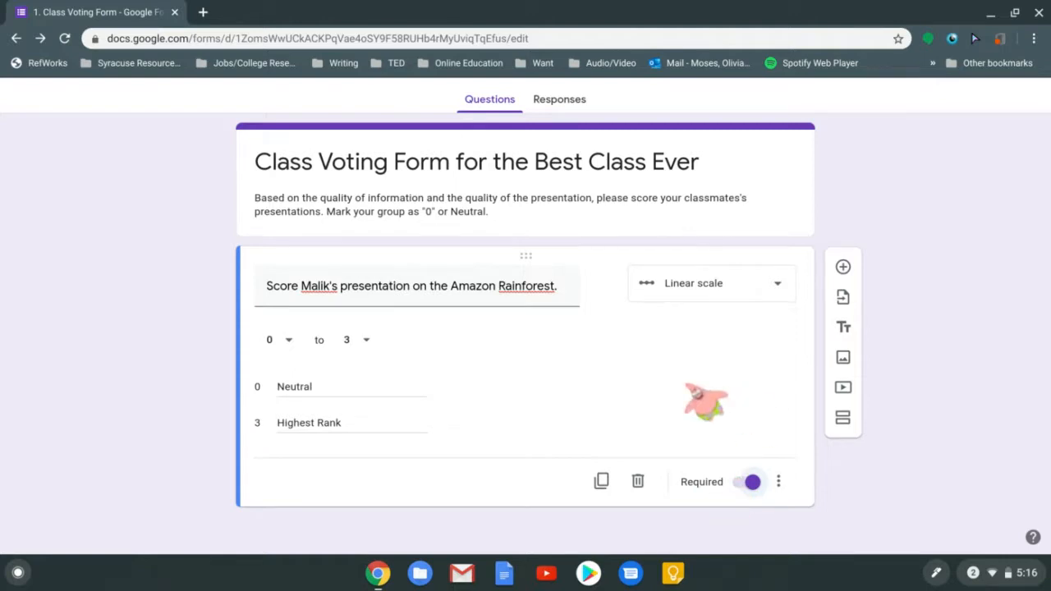
pyautogui.click(751, 482)
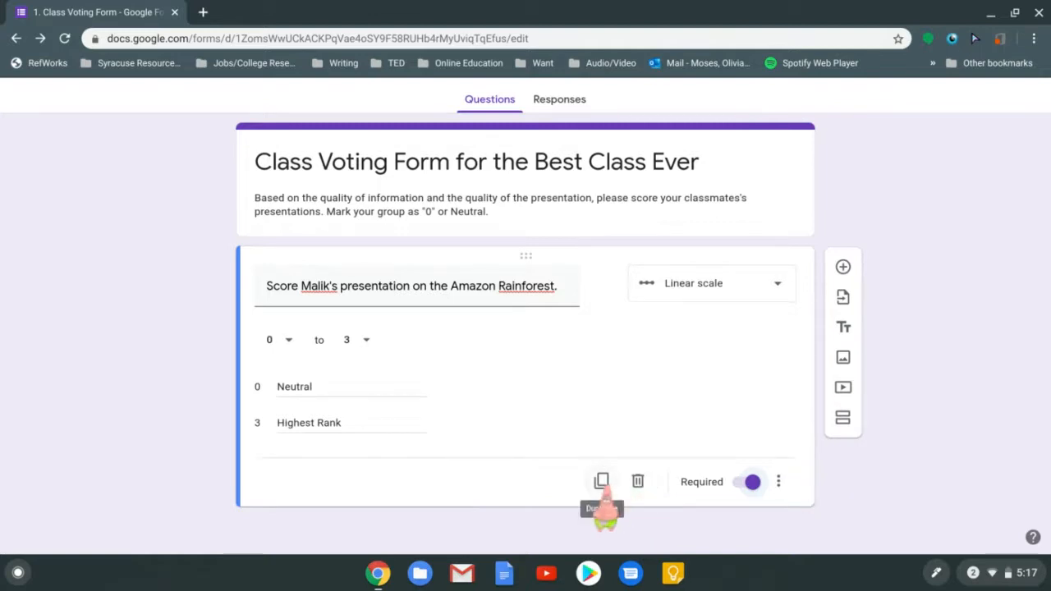
# Duplicate the Rainforest question and retitle the copy to score the Sahara Desert presentation
pyautogui.click(779, 482)
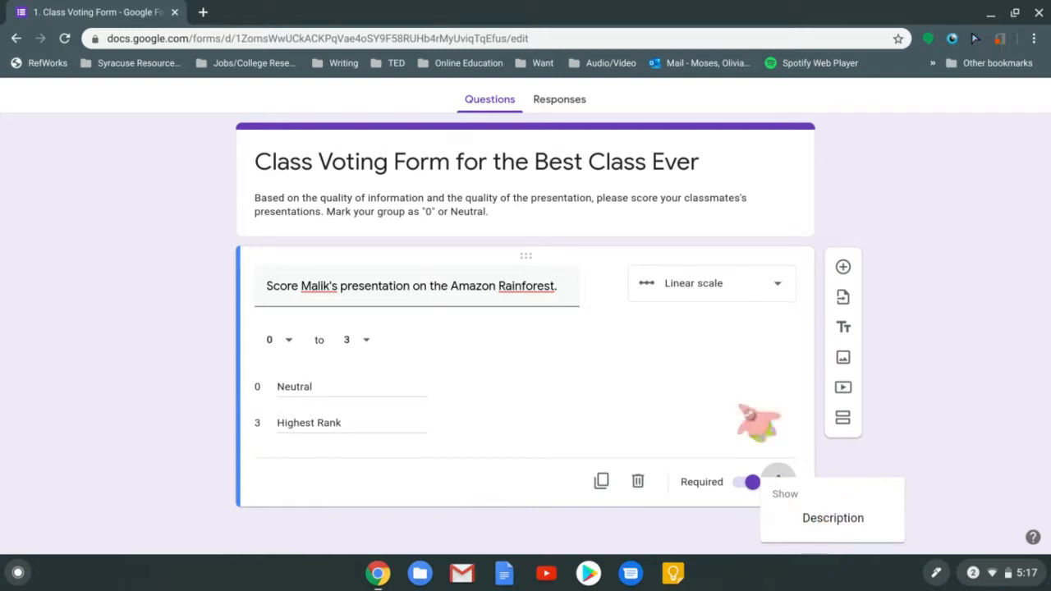
pyautogui.click(711, 366)
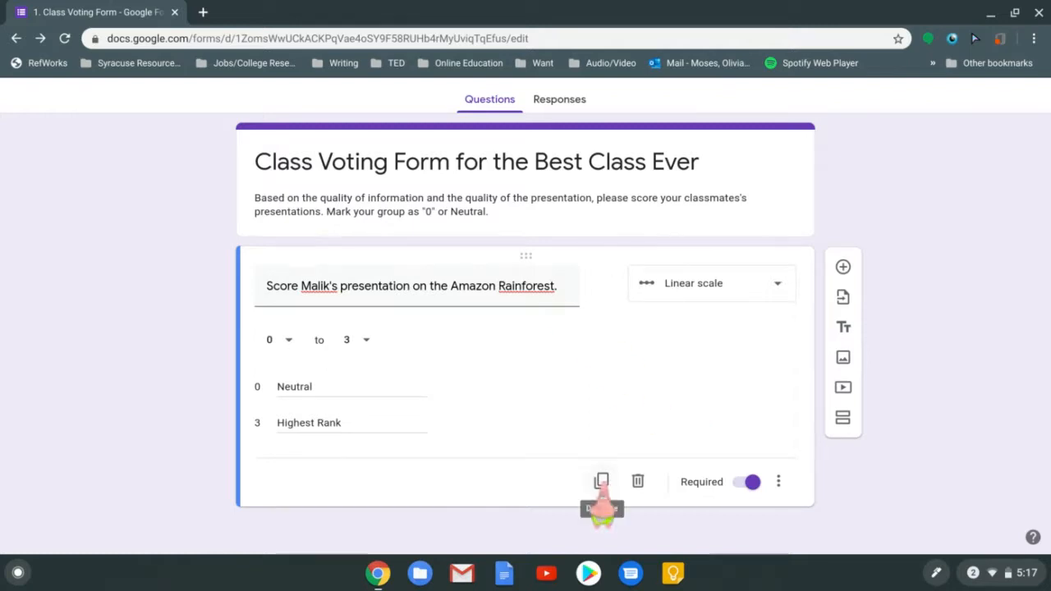
pyautogui.click(602, 481)
pyautogui.press('BackSpace')
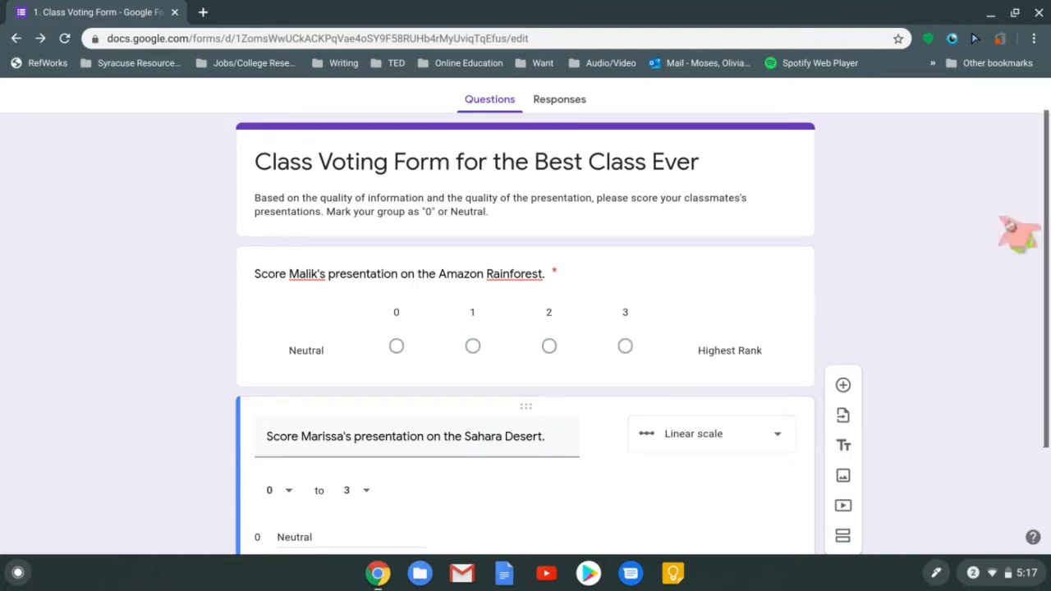
pyautogui.scroll(-3, 526, 329)
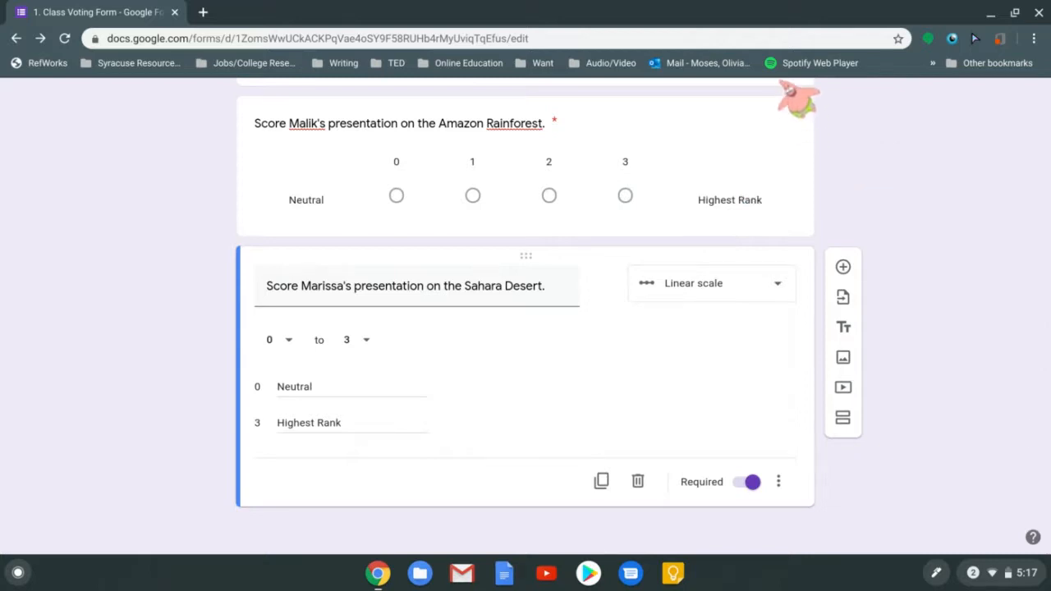
pyautogui.click(779, 83)
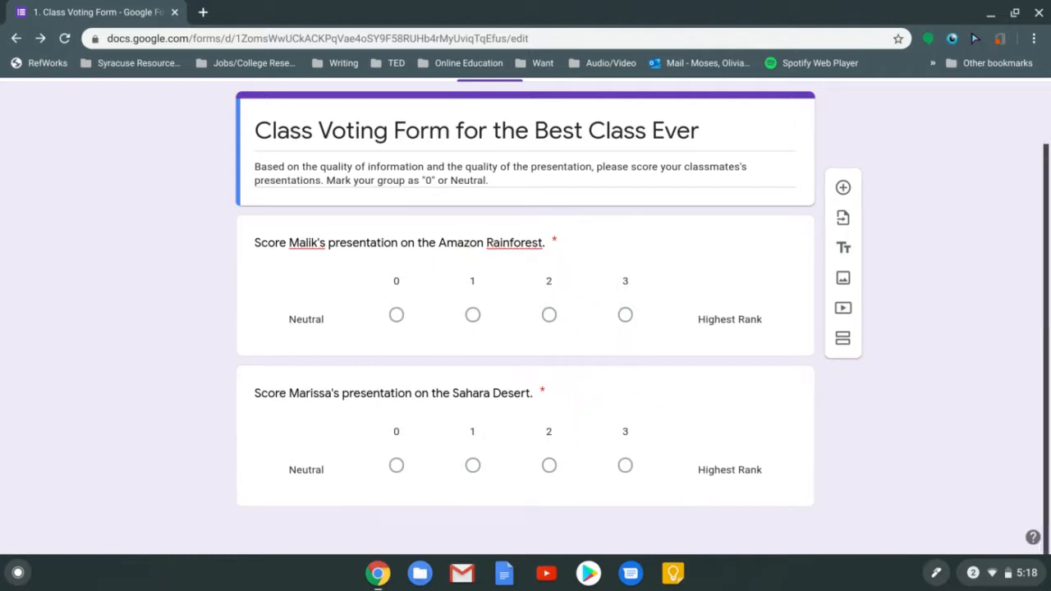
pyautogui.scroll(2, 1042, 275)
pyautogui.scroll(-1, 1043, 274)
pyautogui.scroll(1, 1033, 280)
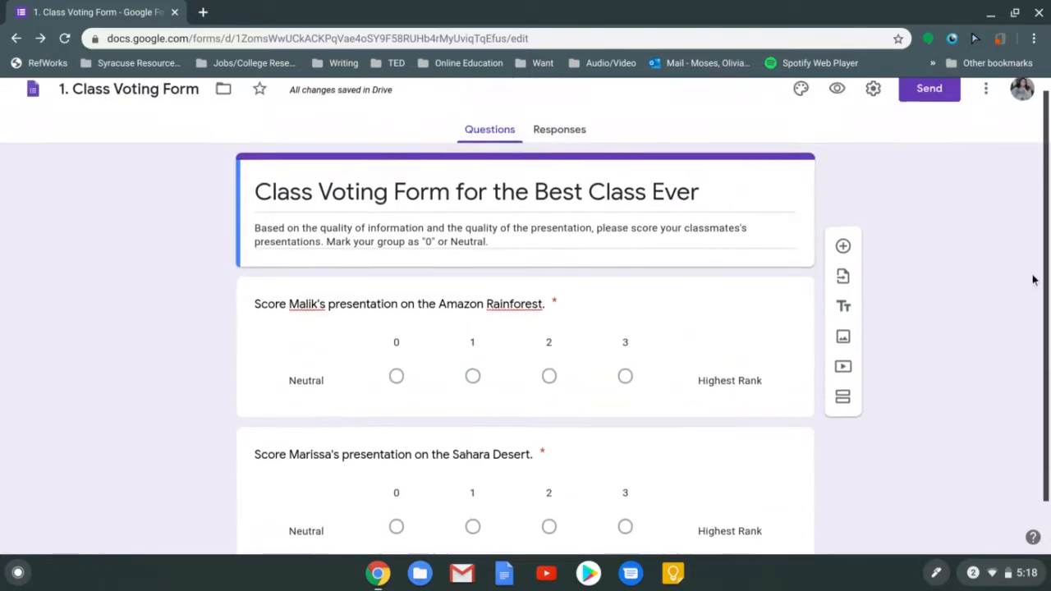
pyautogui.scroll(-1, 1033, 279)
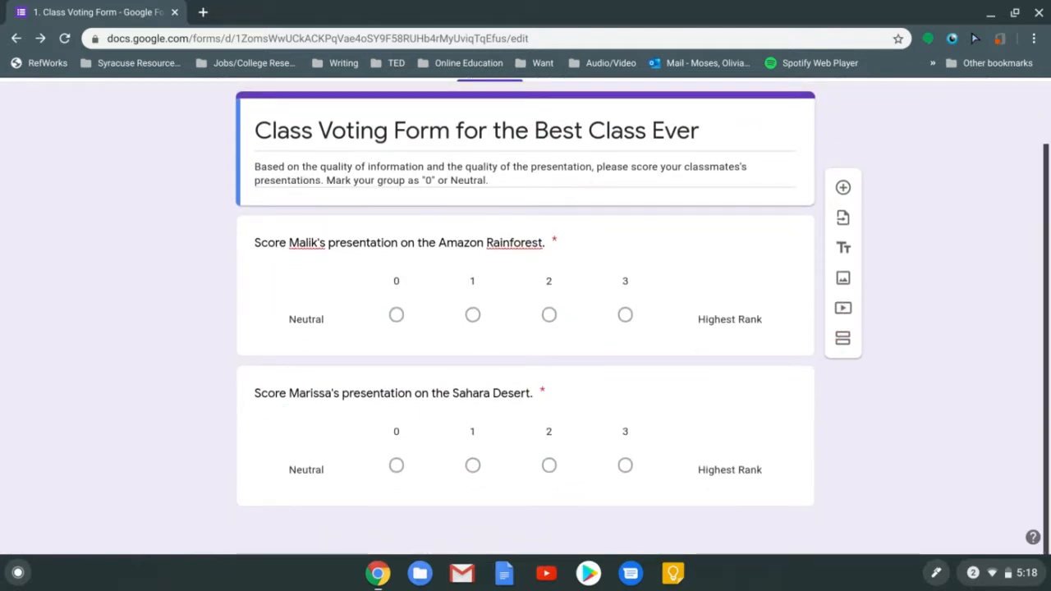
pyautogui.scroll(1, 1042, 312)
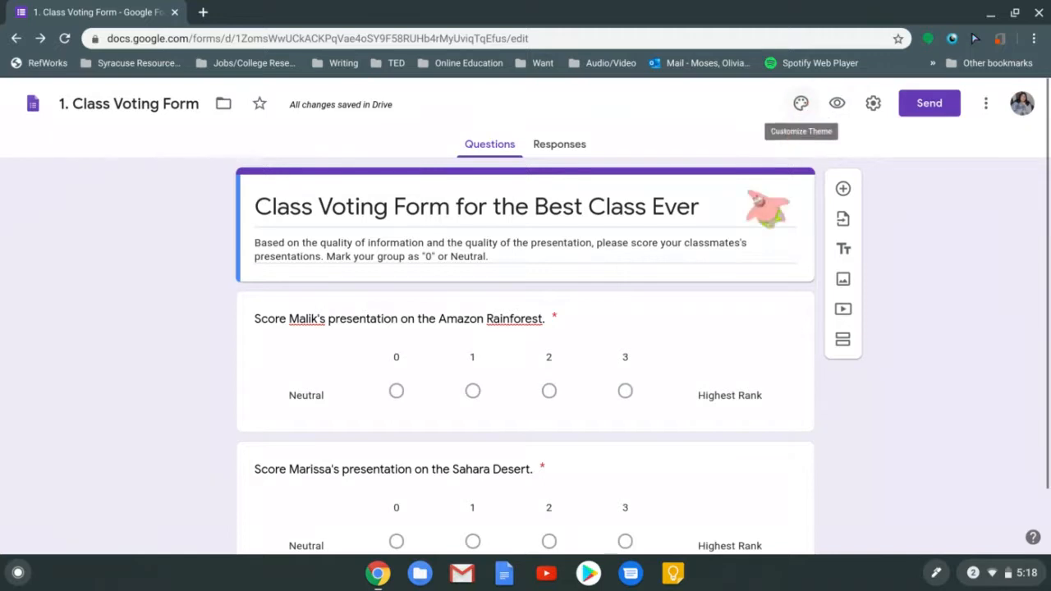
# Open the Customize theme panel and bring up its header image choices
pyautogui.click(802, 105)
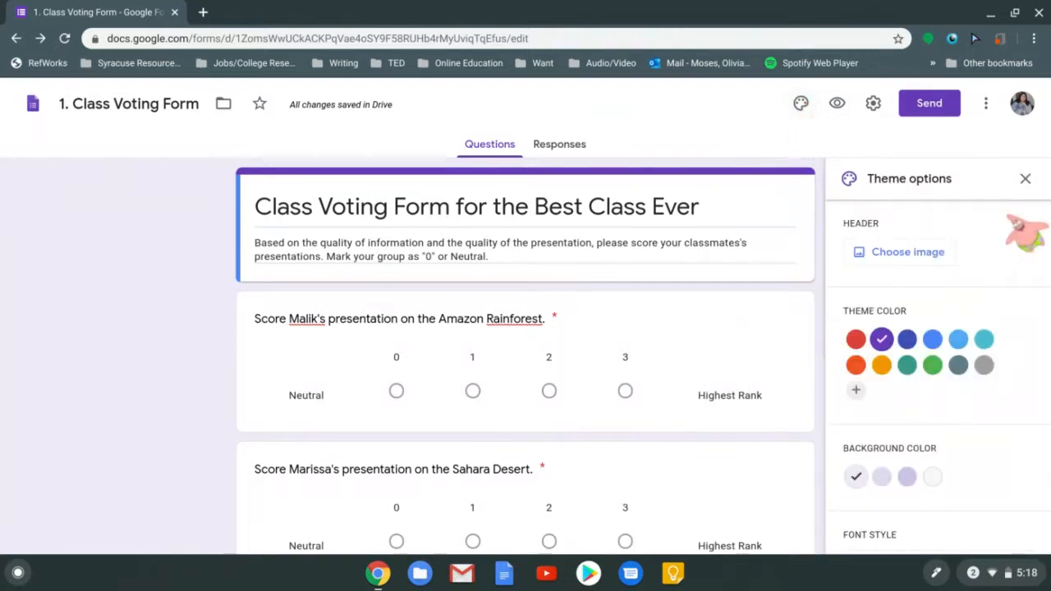
pyautogui.scroll(-1, 1048, 261)
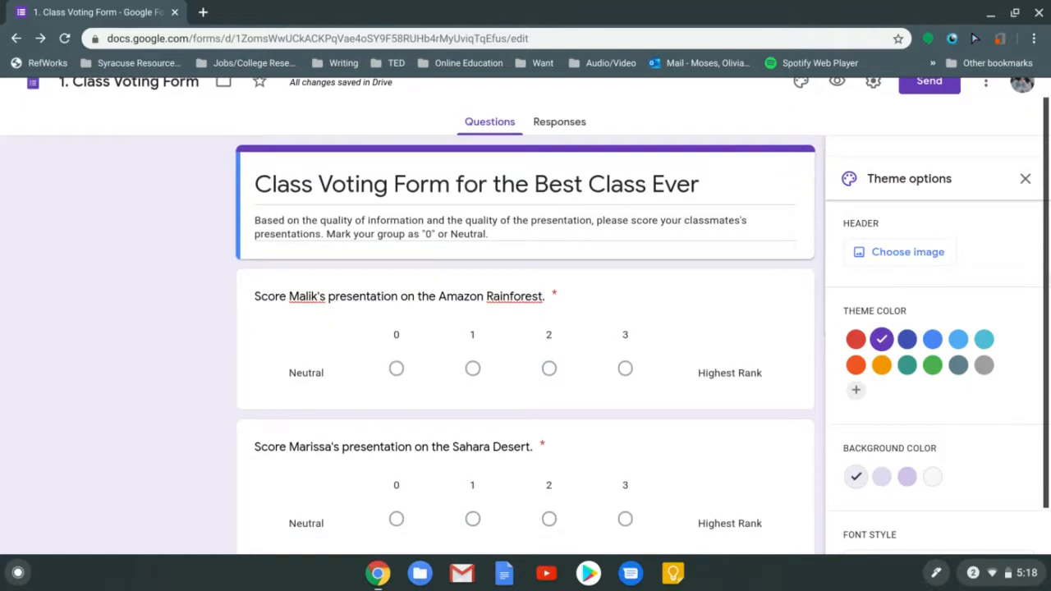
pyautogui.scroll(1, 1048, 261)
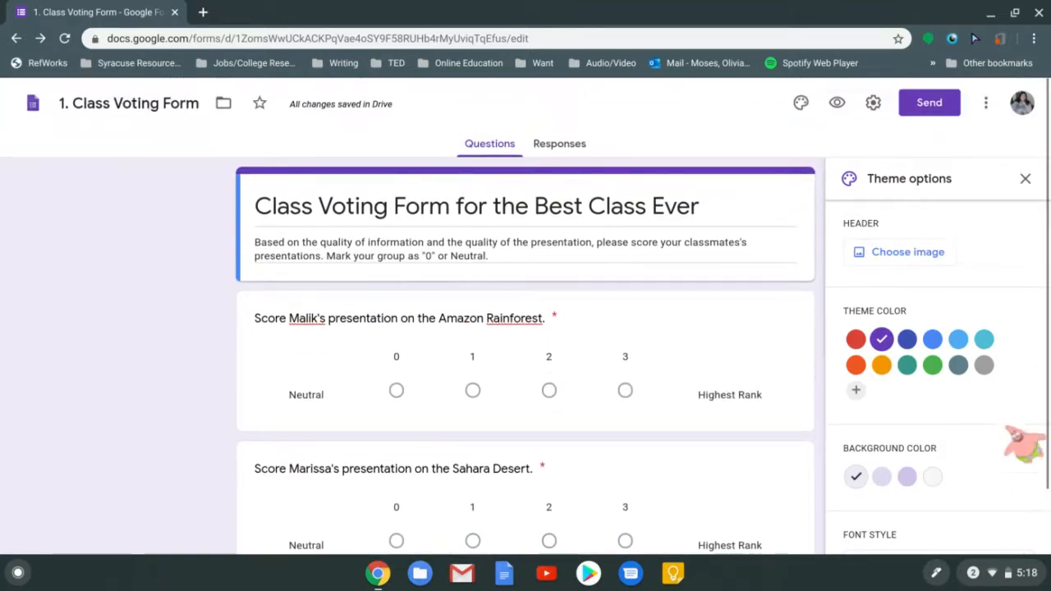
pyautogui.scroll(-1, 936, 369)
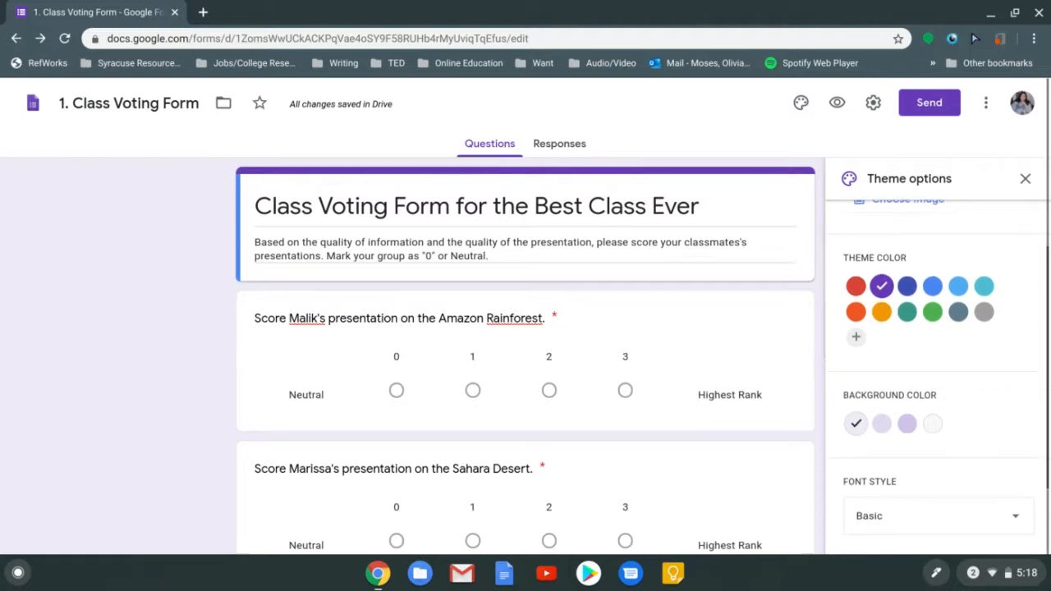
pyautogui.scroll(1, 935, 369)
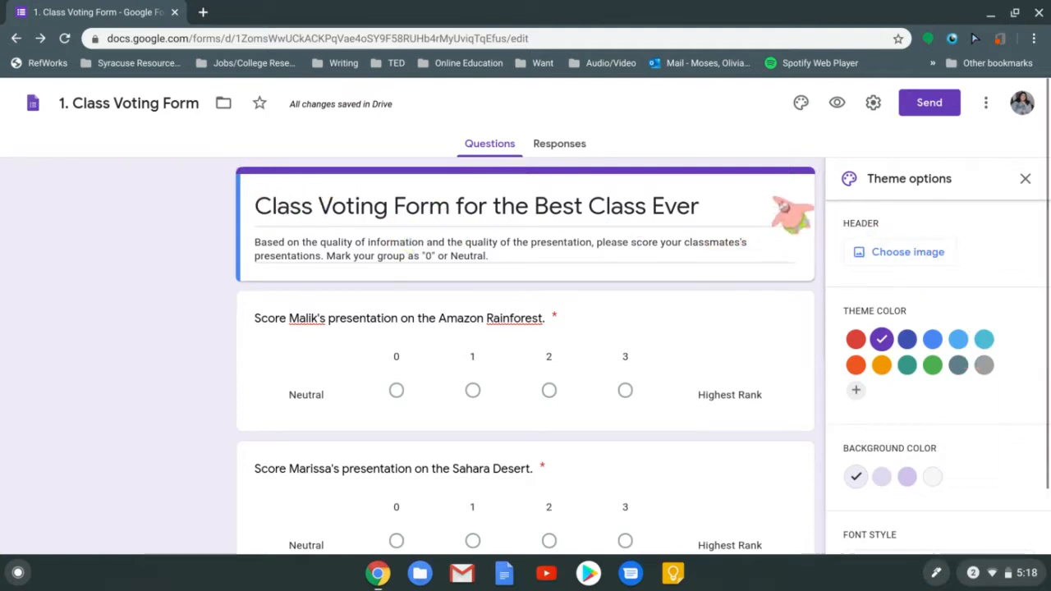
pyautogui.click(890, 254)
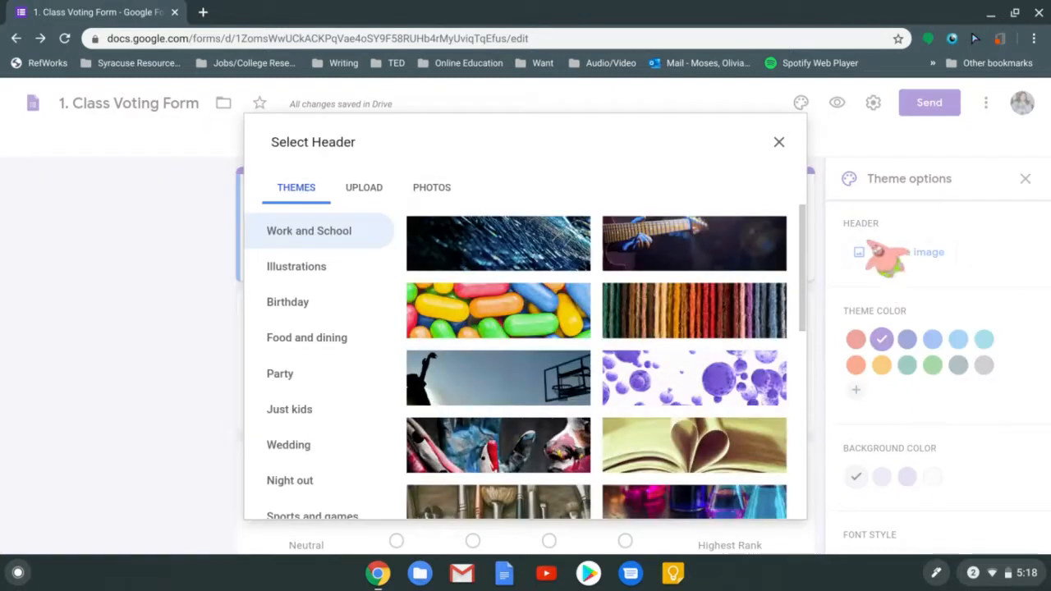
# Browse header theme categories and insert the Work and School Earth-from-space image as header
pyautogui.moveTo(804, 247)
pyautogui.mouseDown()
pyautogui.moveTo(803, 530)
pyautogui.moveTo(793, 230)
pyautogui.mouseUp()
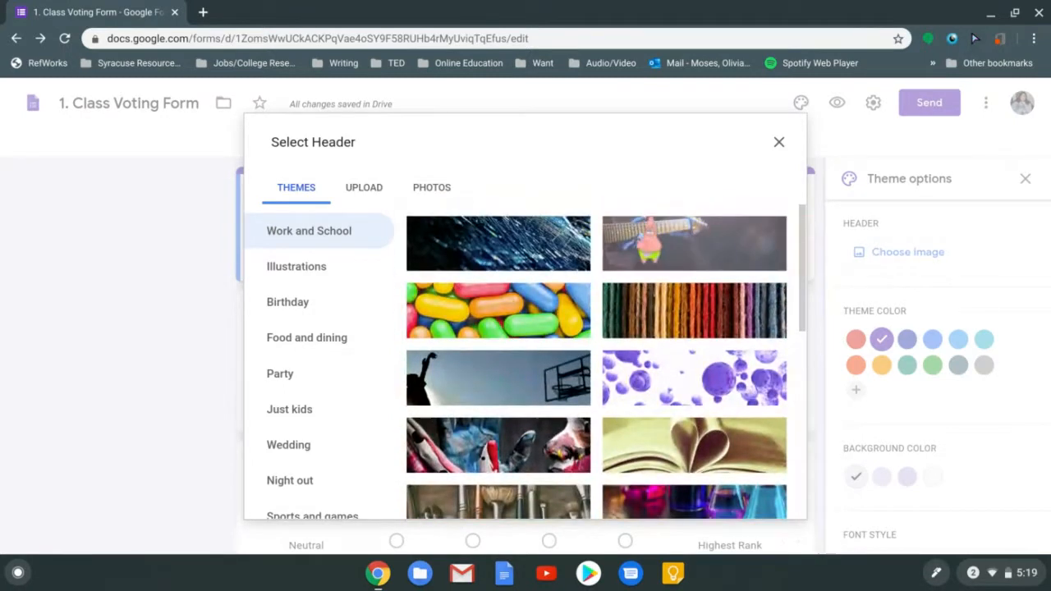
pyautogui.click(315, 267)
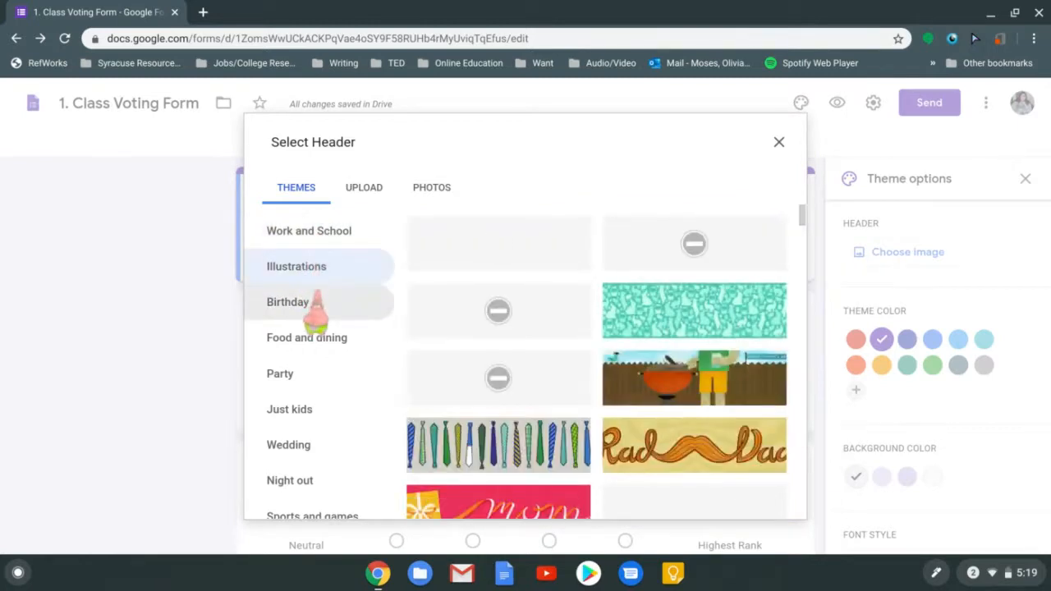
pyautogui.click(322, 304)
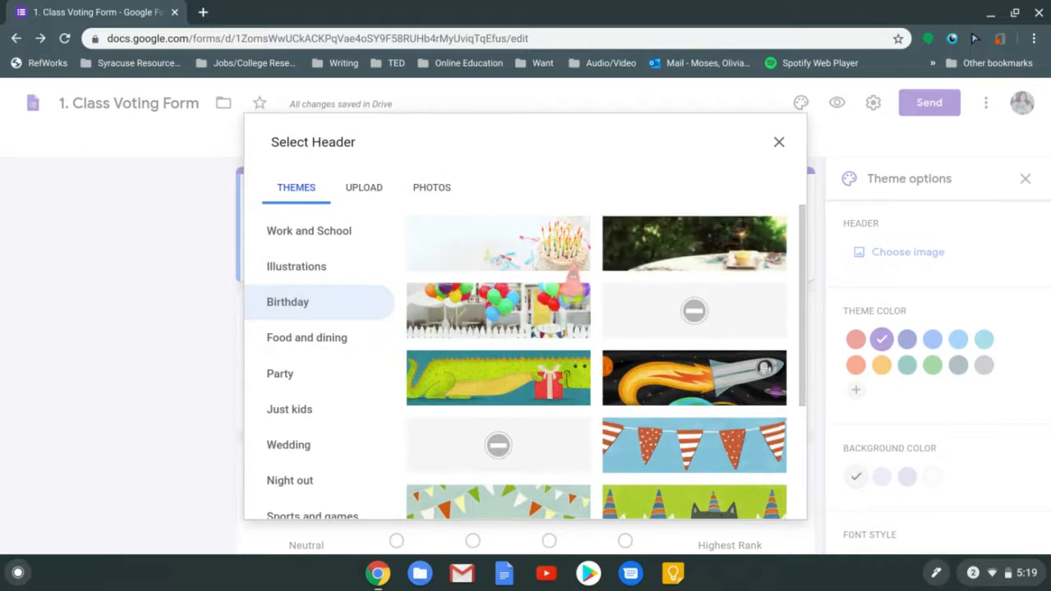
pyautogui.click(306, 339)
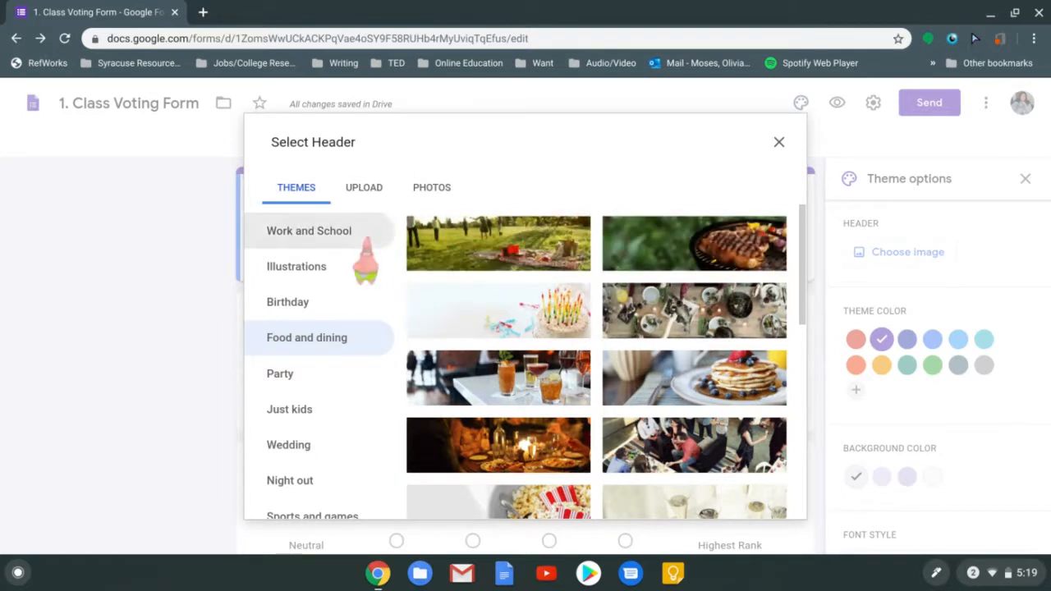
pyautogui.click(335, 245)
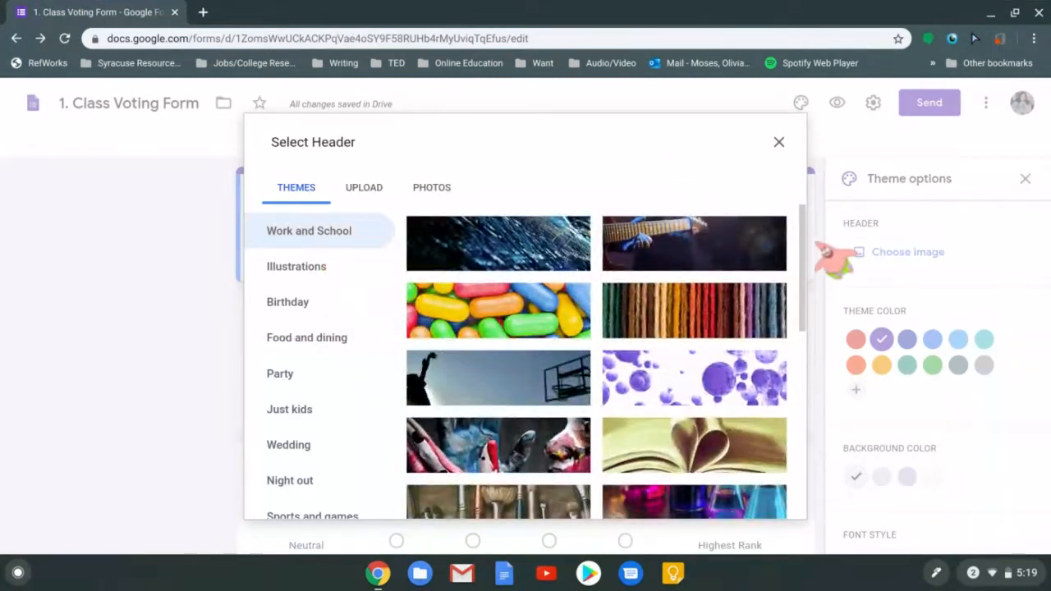
pyautogui.moveTo(811, 247); pyautogui.dragTo(788, 284)
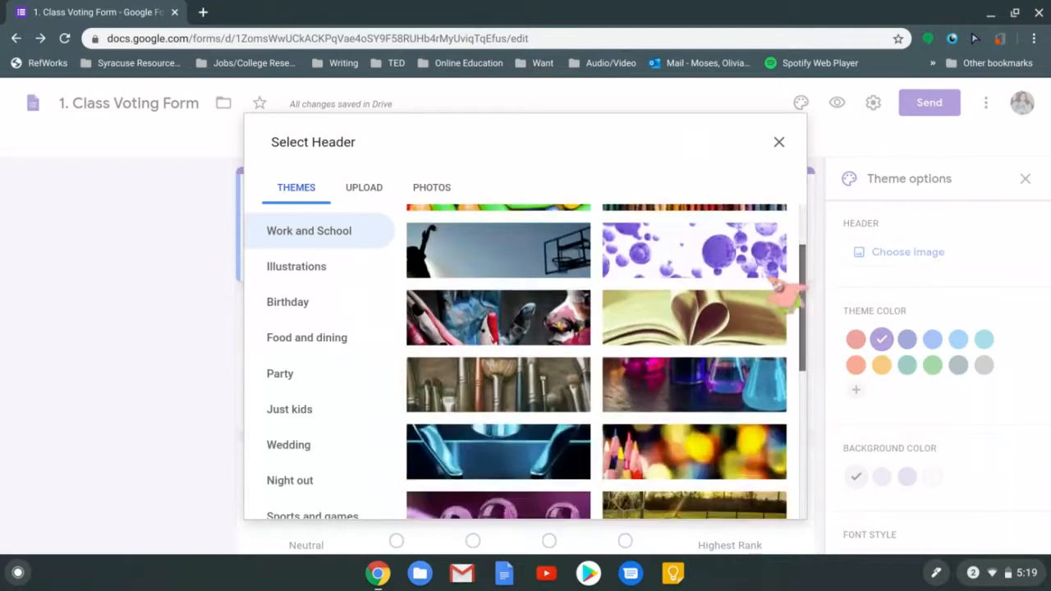
pyautogui.moveTo(788, 394)
pyautogui.mouseDown()
pyautogui.moveTo(814, 546)
pyautogui.moveTo(785, 411)
pyautogui.mouseUp()
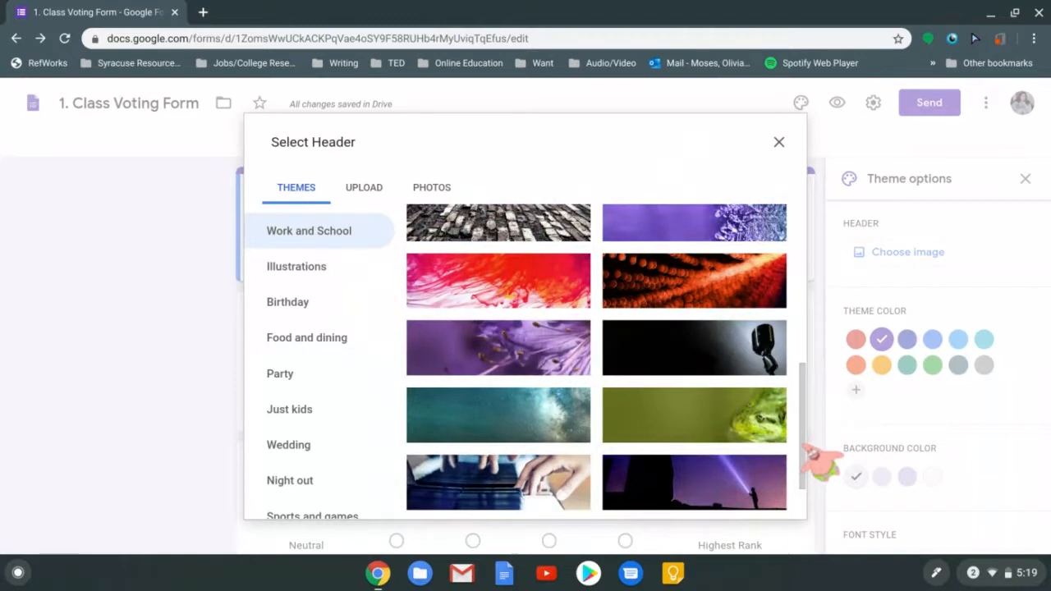
pyautogui.moveTo(805, 431); pyautogui.dragTo(809, 485)
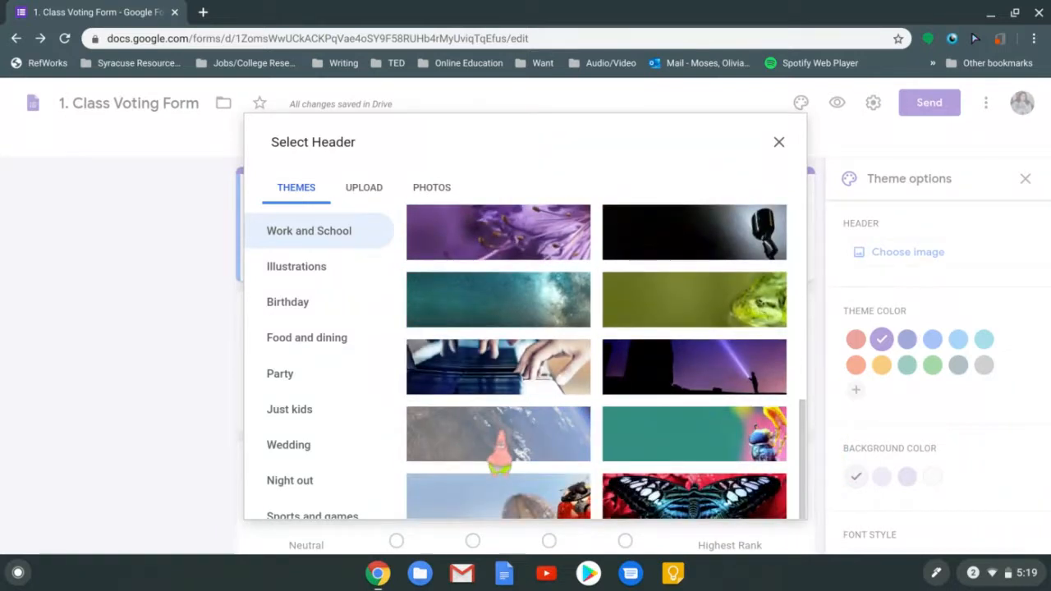
pyautogui.click(498, 433)
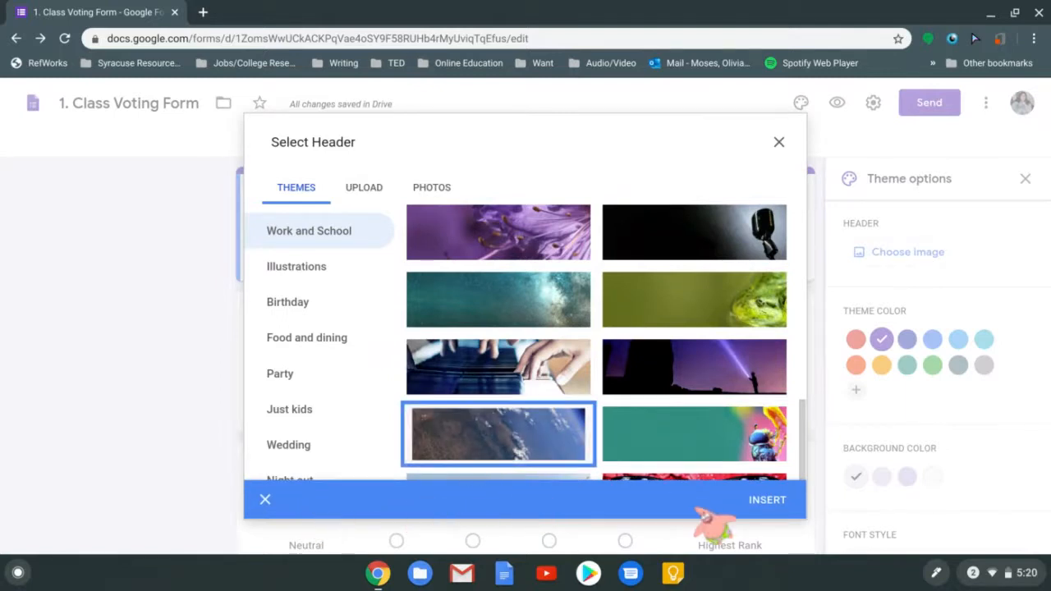
pyautogui.click(767, 502)
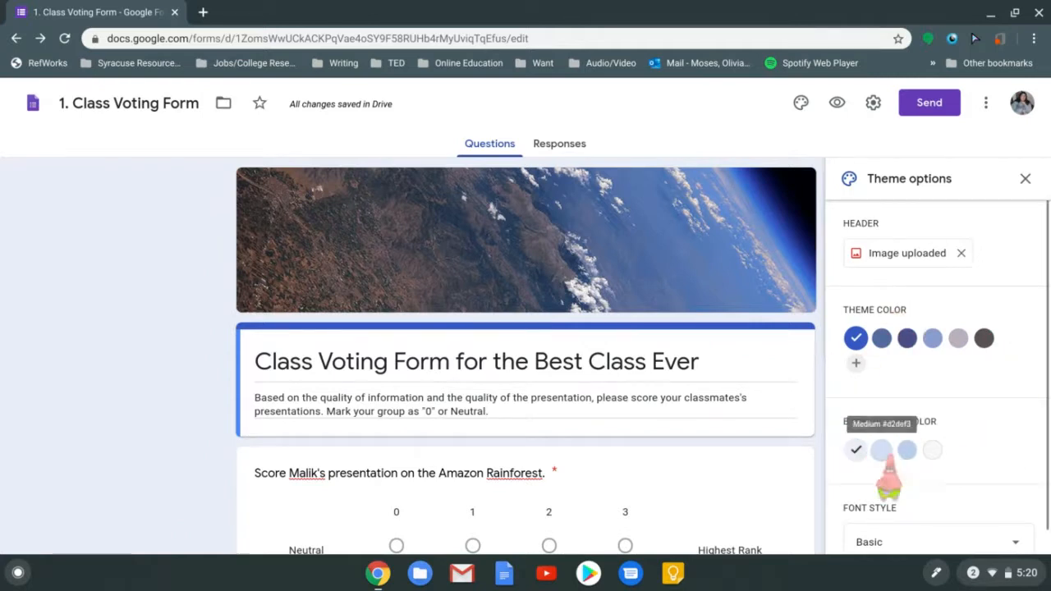
# Open the custom theme colour picker from the + under Theme color
pyautogui.click(855, 363)
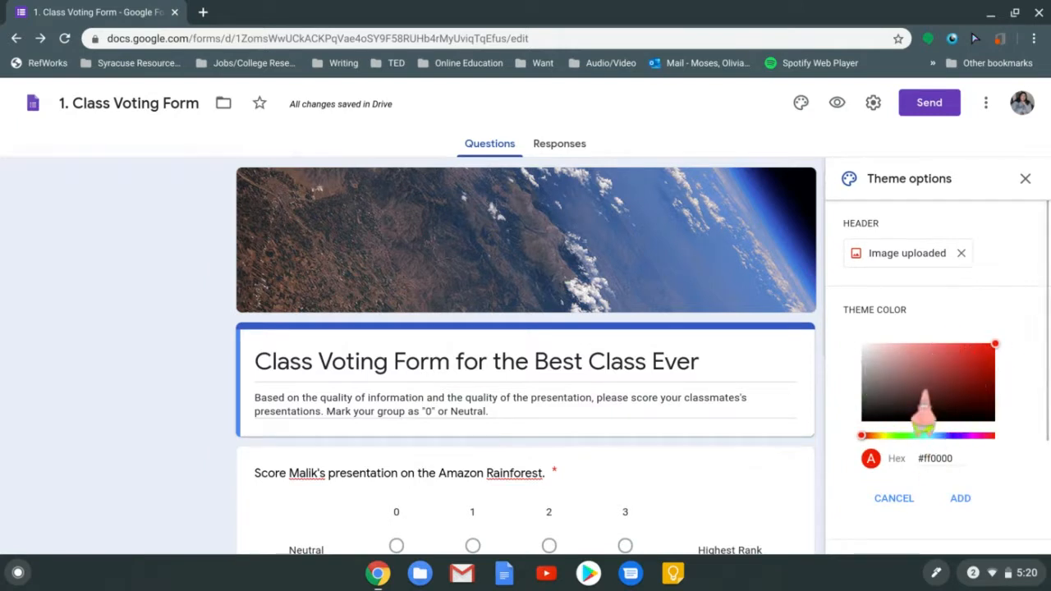
# Try a muted red shade in the picker, then cancel without adding a custom colour
pyautogui.moveTo(994, 346); pyautogui.dragTo(929, 375)
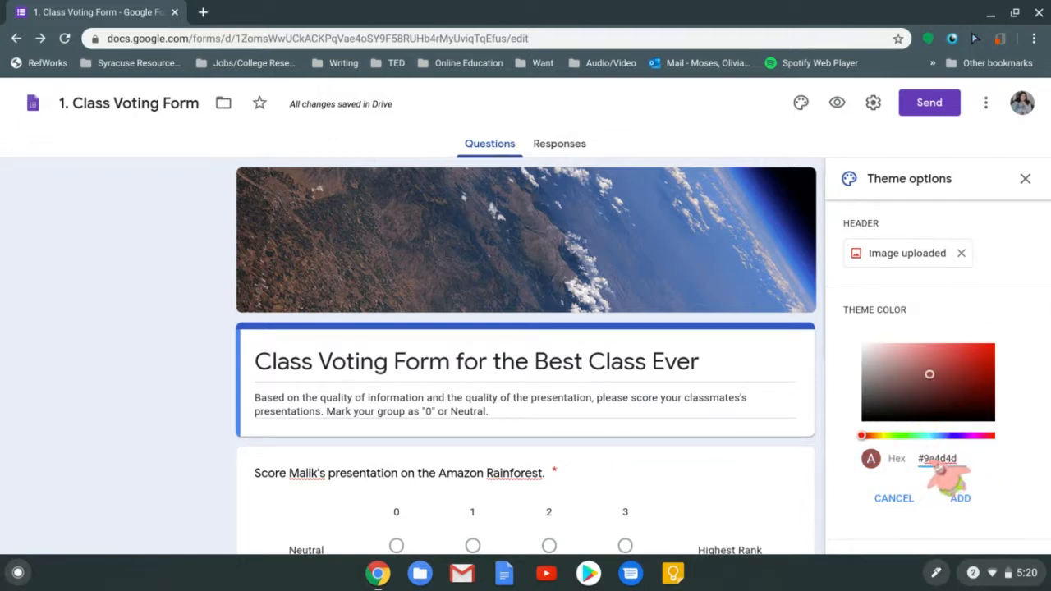
pyautogui.click(895, 498)
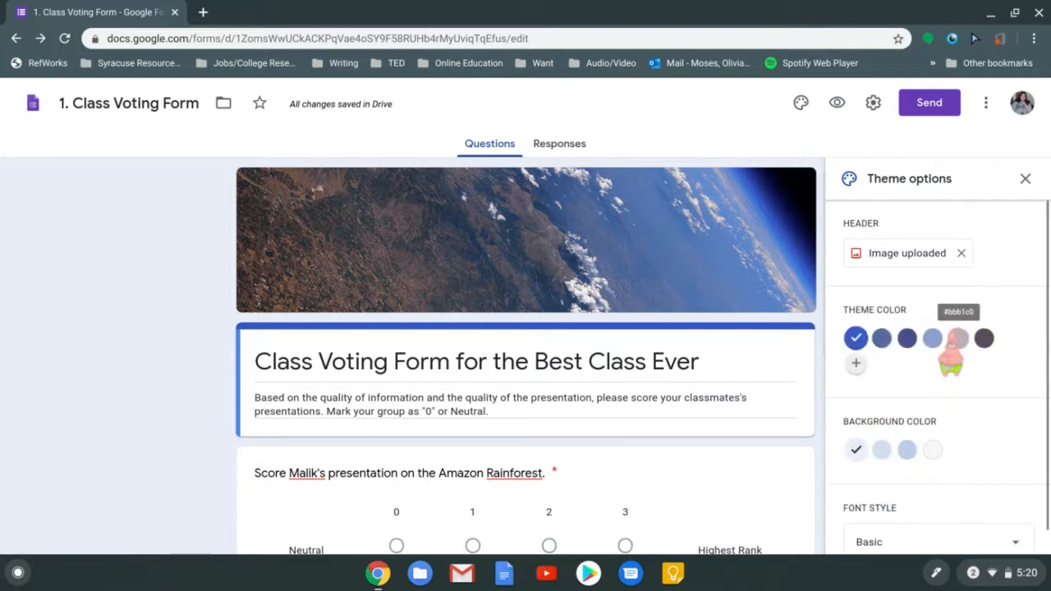
# Preview the theme colour swatches one by one and settle on the dark blue one
pyautogui.click(983, 337)
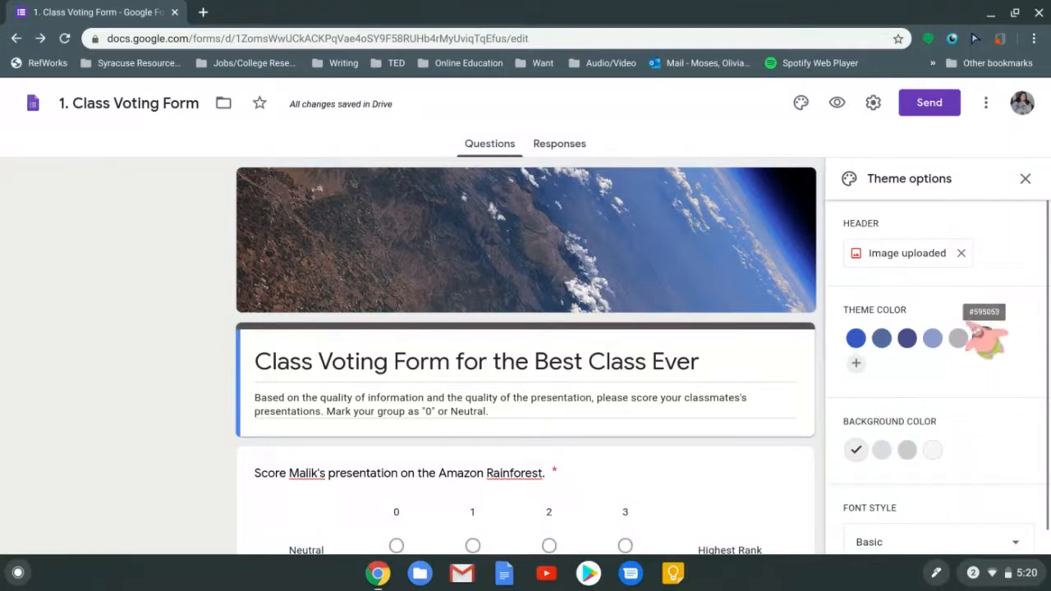
pyautogui.click(958, 338)
pyautogui.click(933, 337)
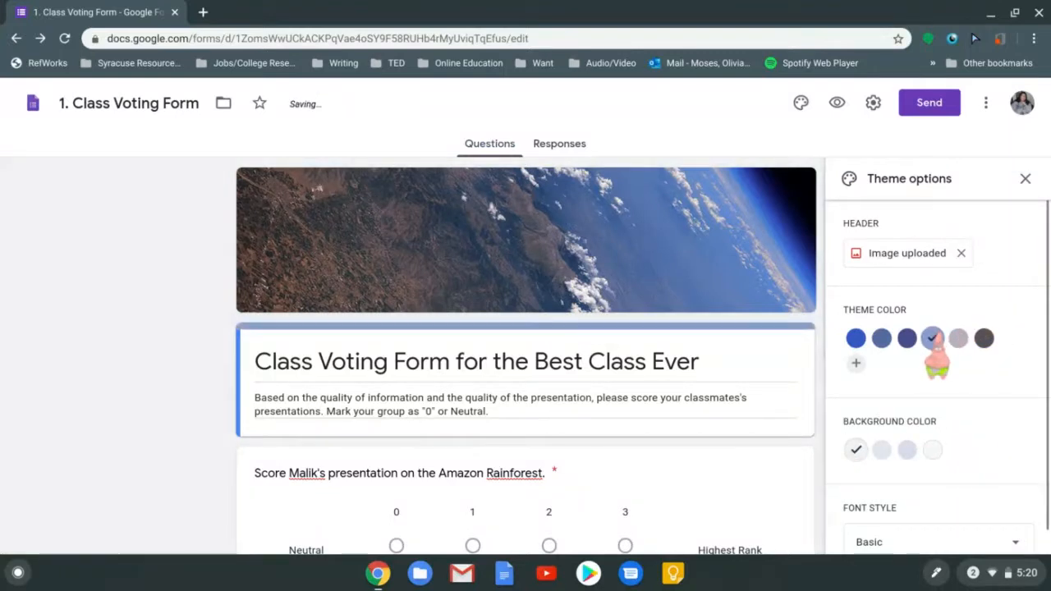
pyautogui.click(906, 337)
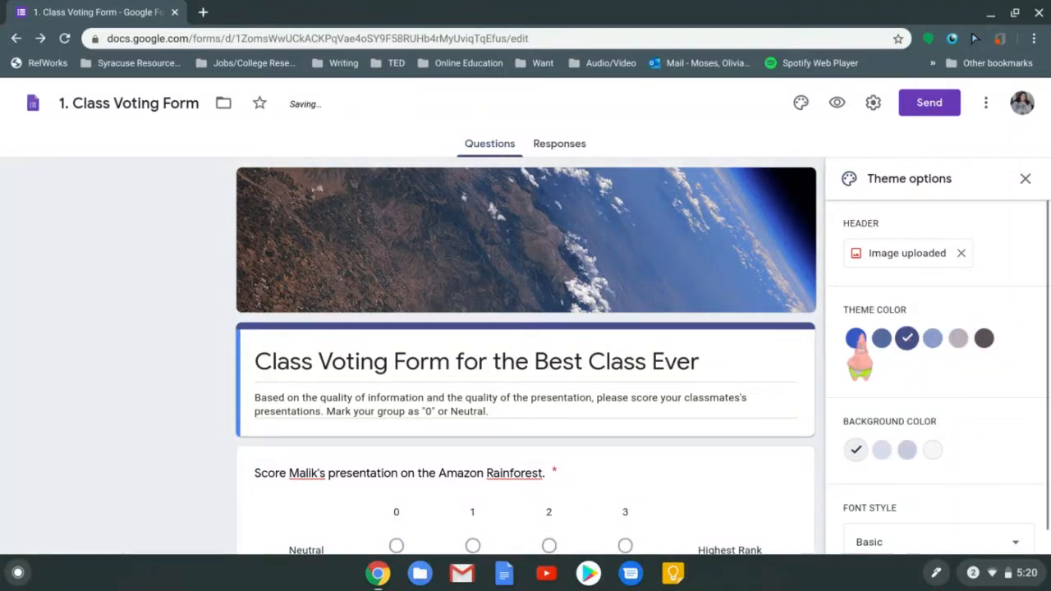
pyautogui.click(856, 337)
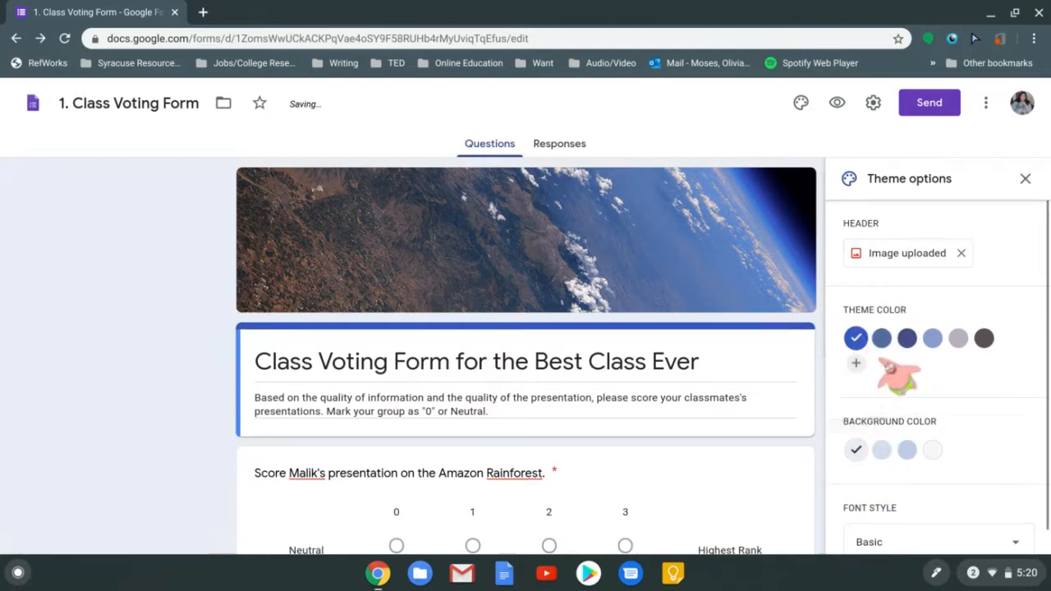
pyautogui.click(881, 337)
pyautogui.click(907, 338)
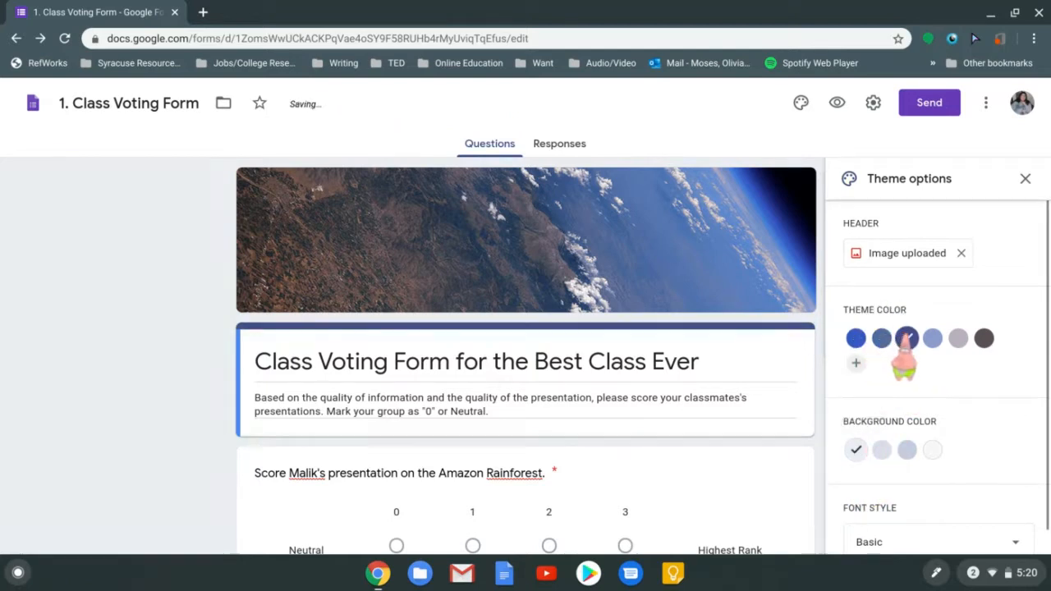
pyautogui.click(932, 337)
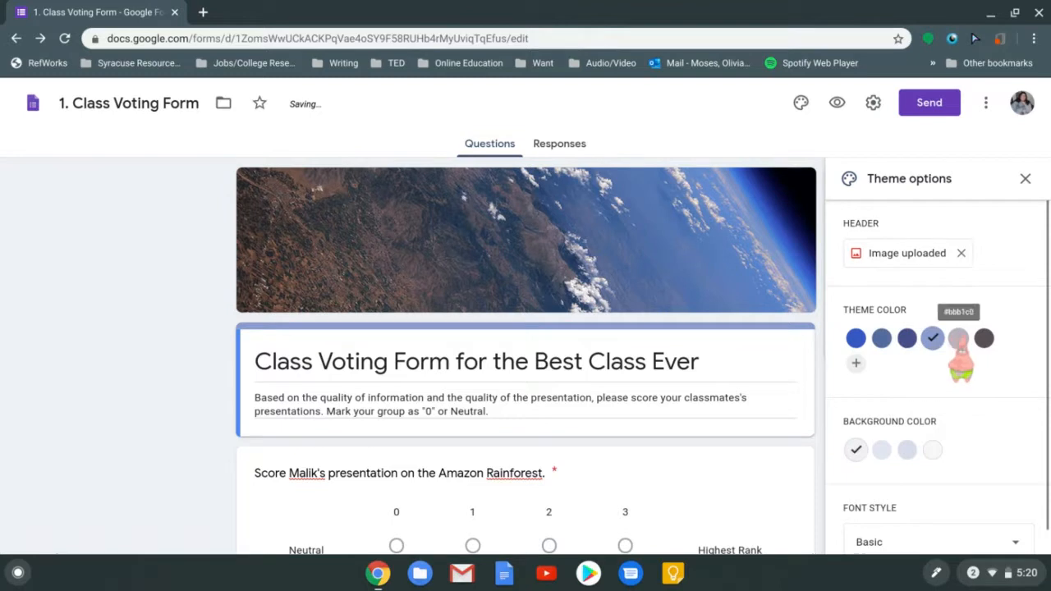
pyautogui.click(958, 338)
pyautogui.click(983, 337)
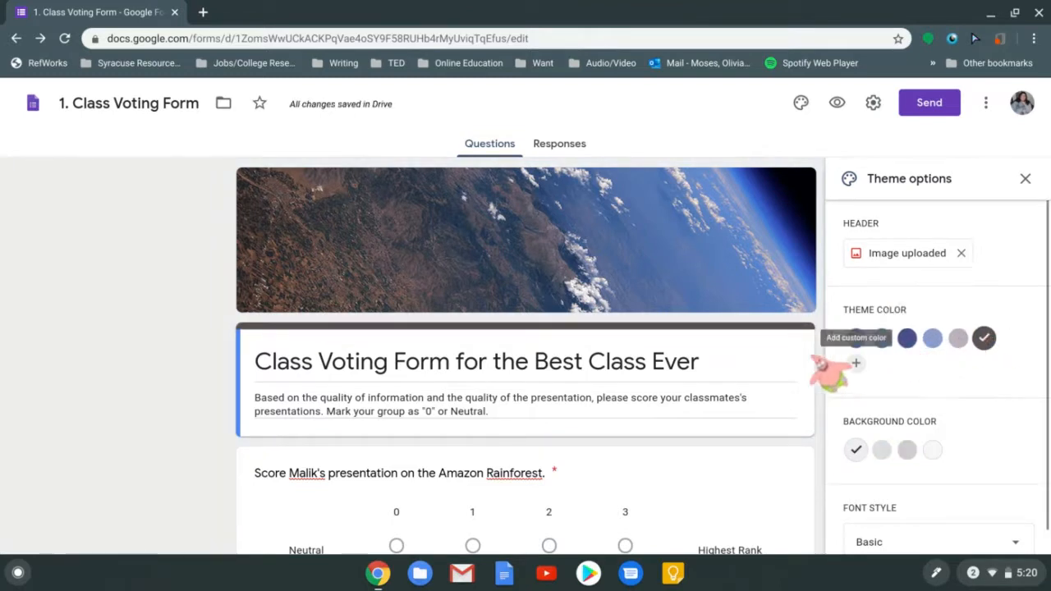
pyautogui.click(854, 343)
pyautogui.click(906, 342)
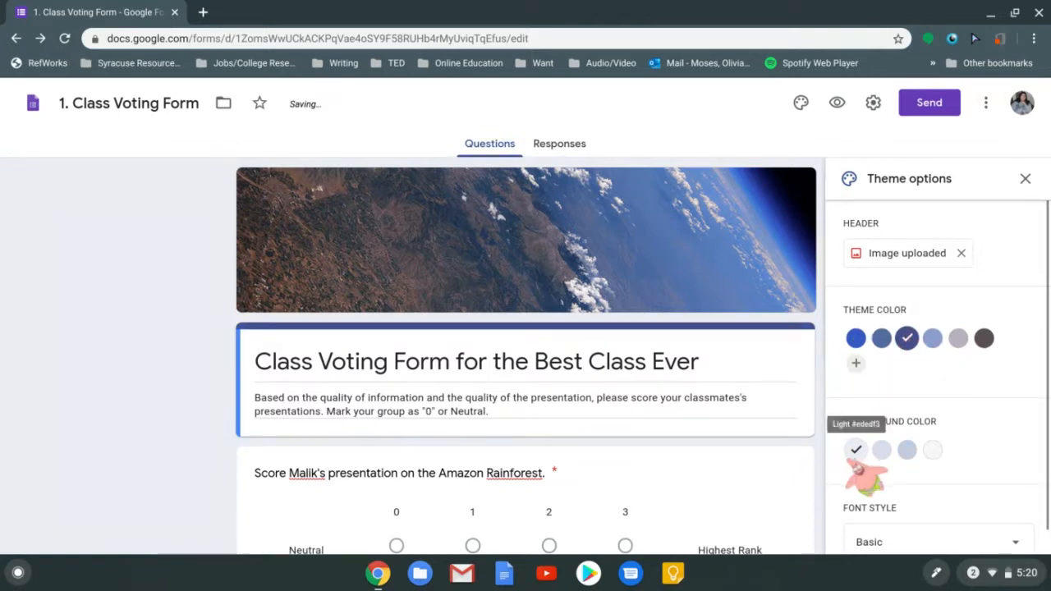
# Set the form background to the darker lavender shade #c8cadc
pyautogui.click(906, 450)
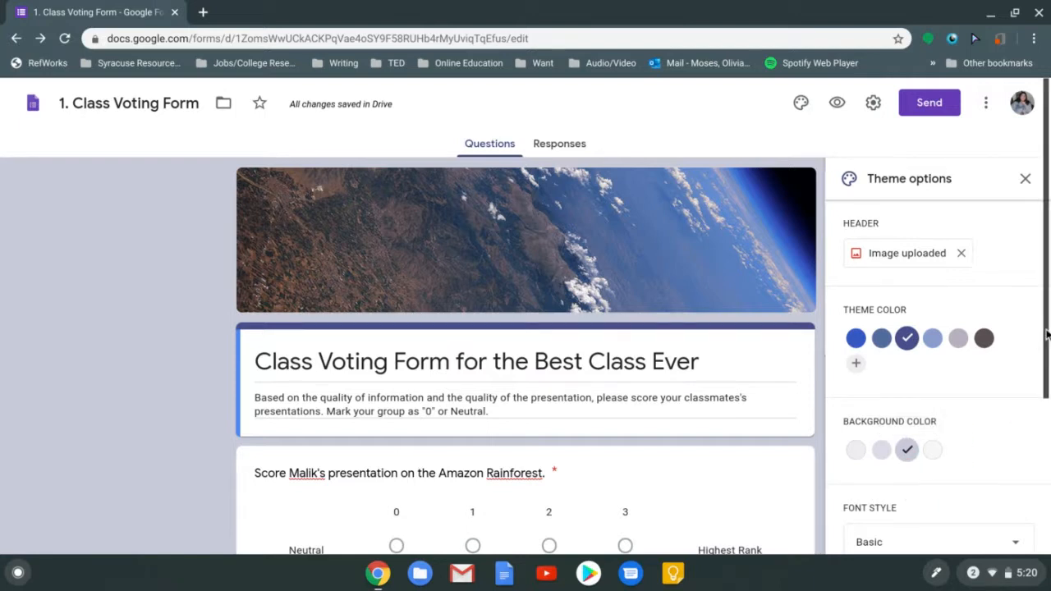
pyautogui.scroll(-1, 1041, 384)
pyautogui.moveTo(1048, 367); pyautogui.dragTo(1047, 328)
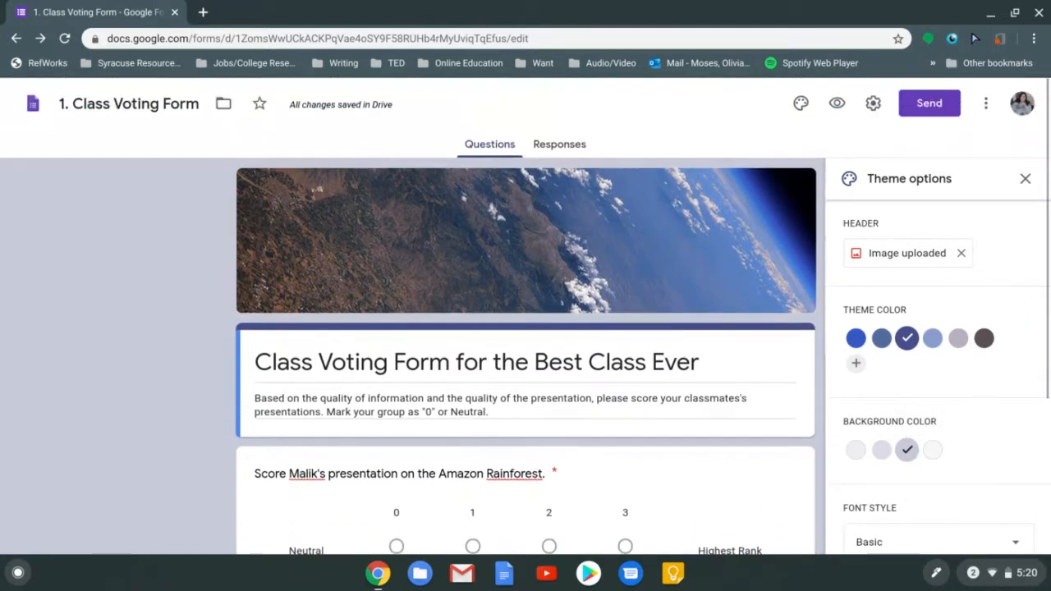
pyautogui.scroll(-1, 1041, 329)
pyautogui.click(893, 518)
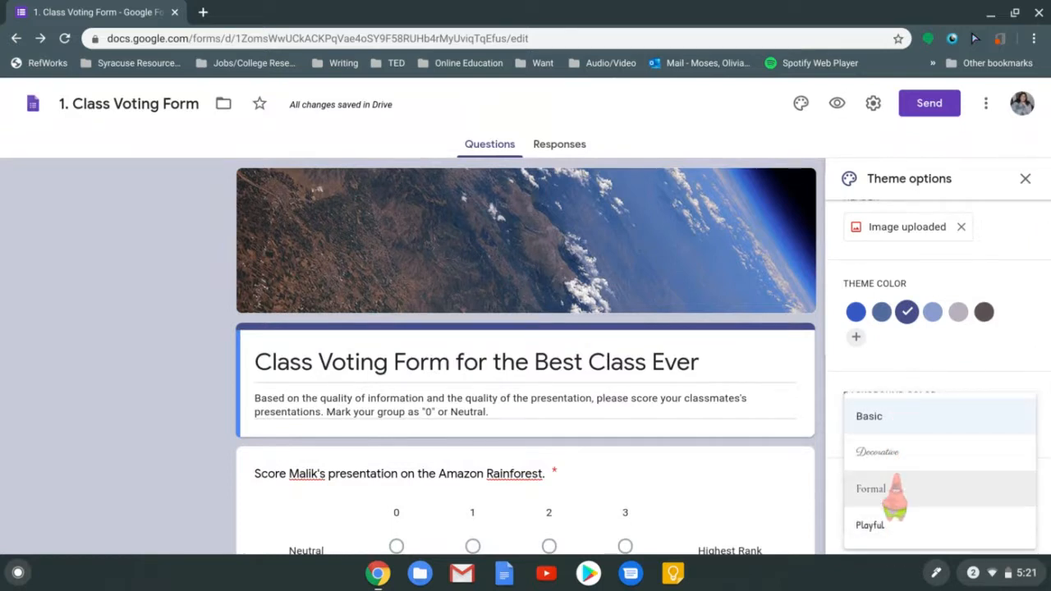
# Preview the form text in the Decorative font style, then in Formal
pyautogui.click(893, 451)
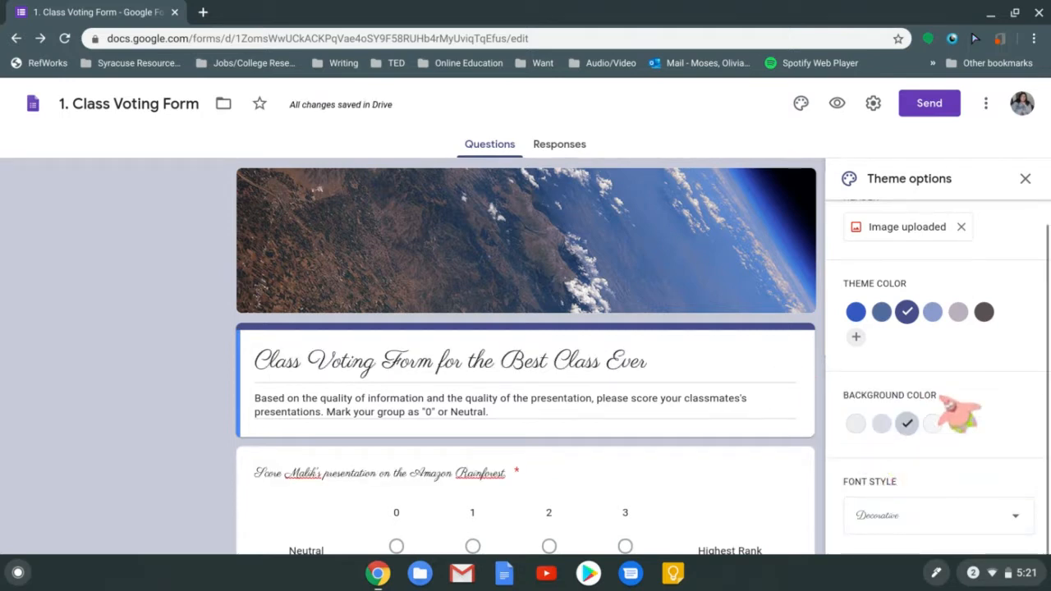
pyautogui.scroll(-3, 526, 328)
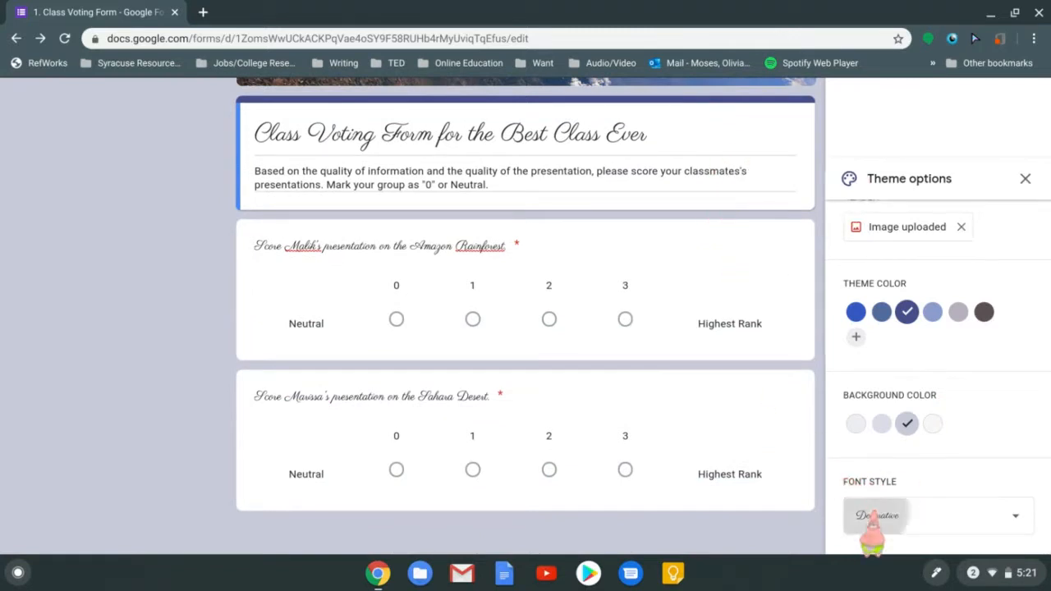
pyautogui.click(872, 516)
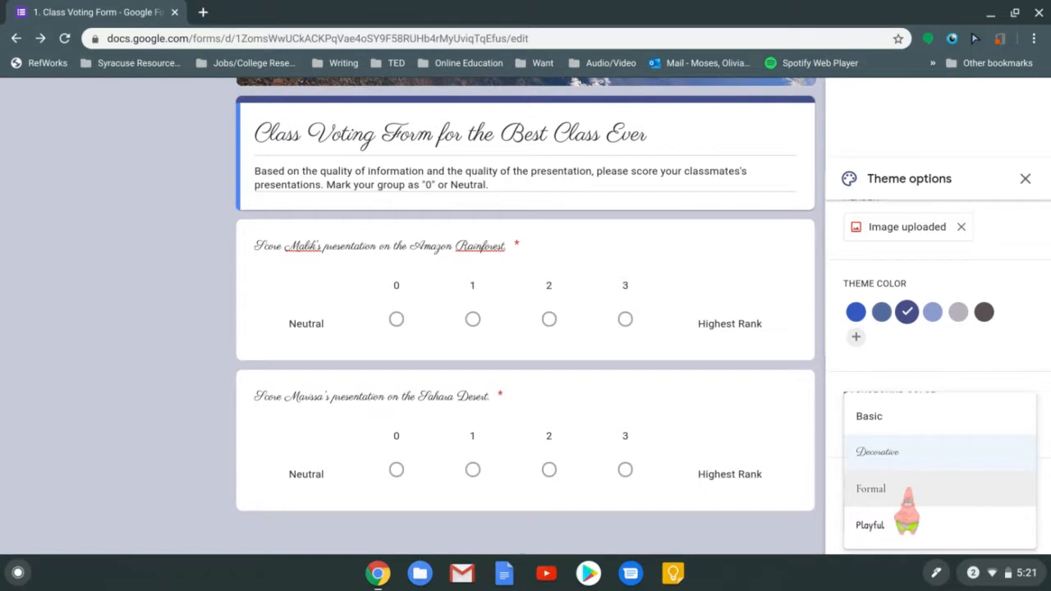
pyautogui.click(906, 492)
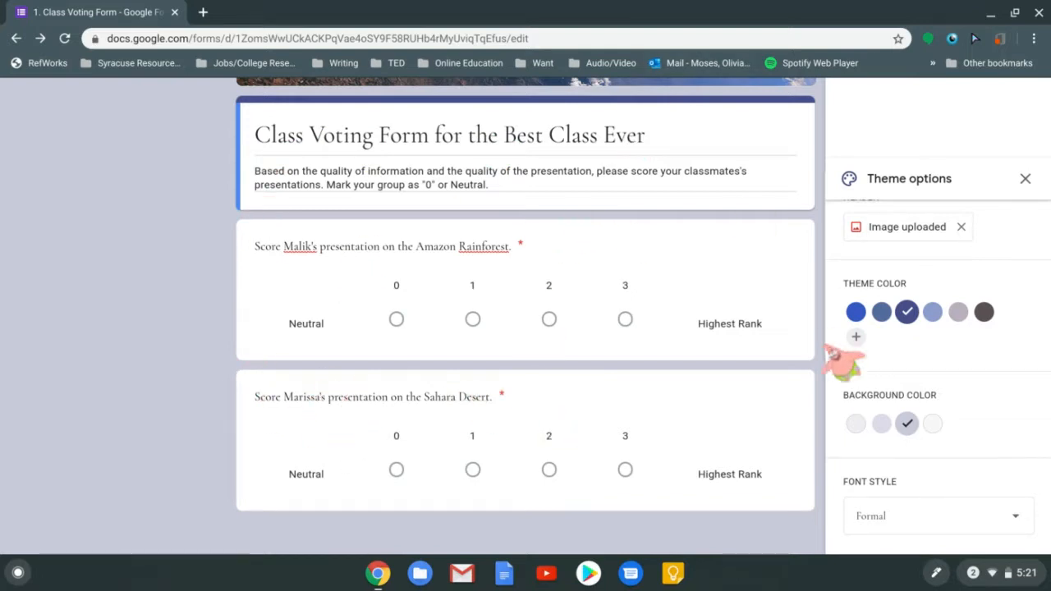
# Try the Playful font style, then switch the form text back to Basic
pyautogui.click(921, 517)
pyautogui.click(913, 530)
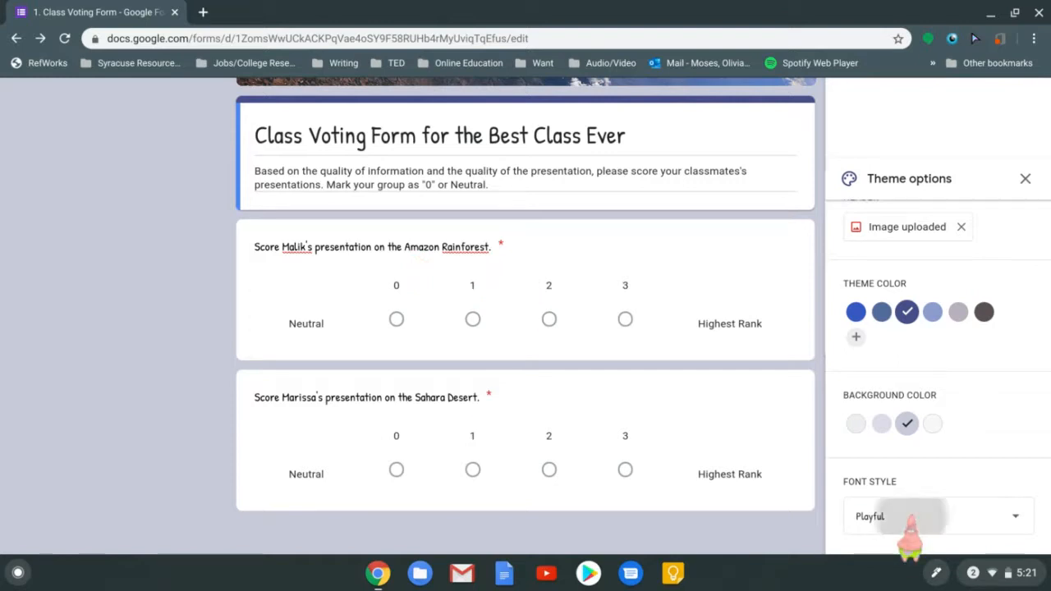
pyautogui.click(908, 518)
pyautogui.click(899, 419)
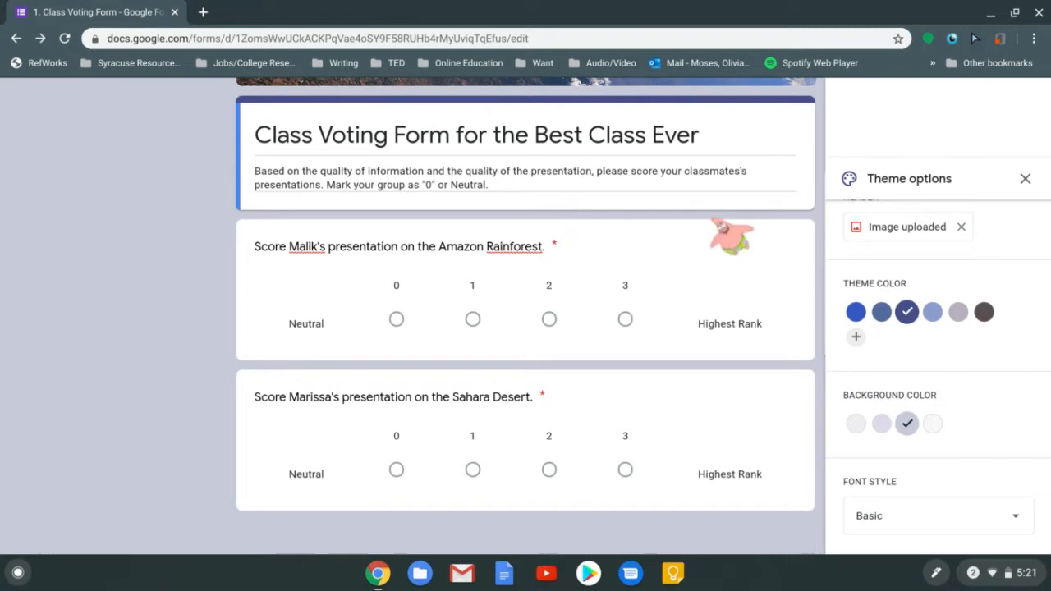
pyautogui.scroll(-1, 1026, 262)
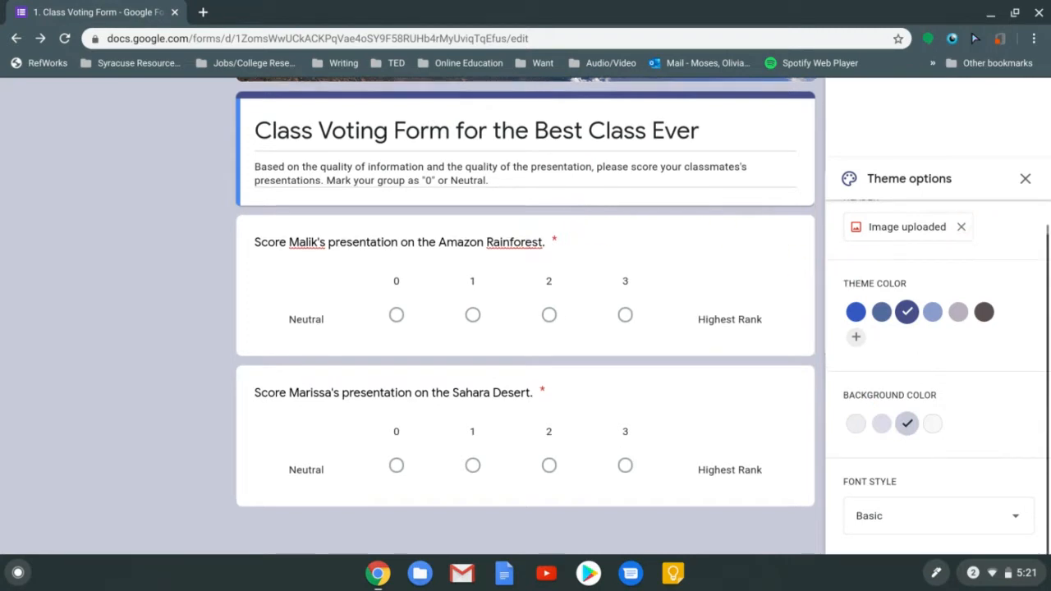
pyautogui.scroll(1, 935, 328)
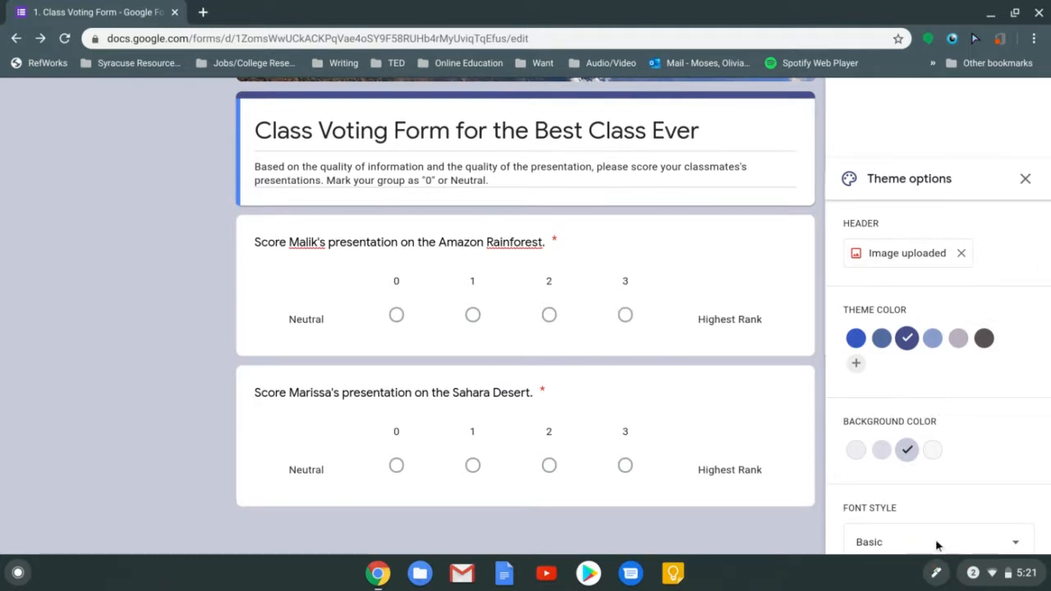
pyautogui.click(1024, 178)
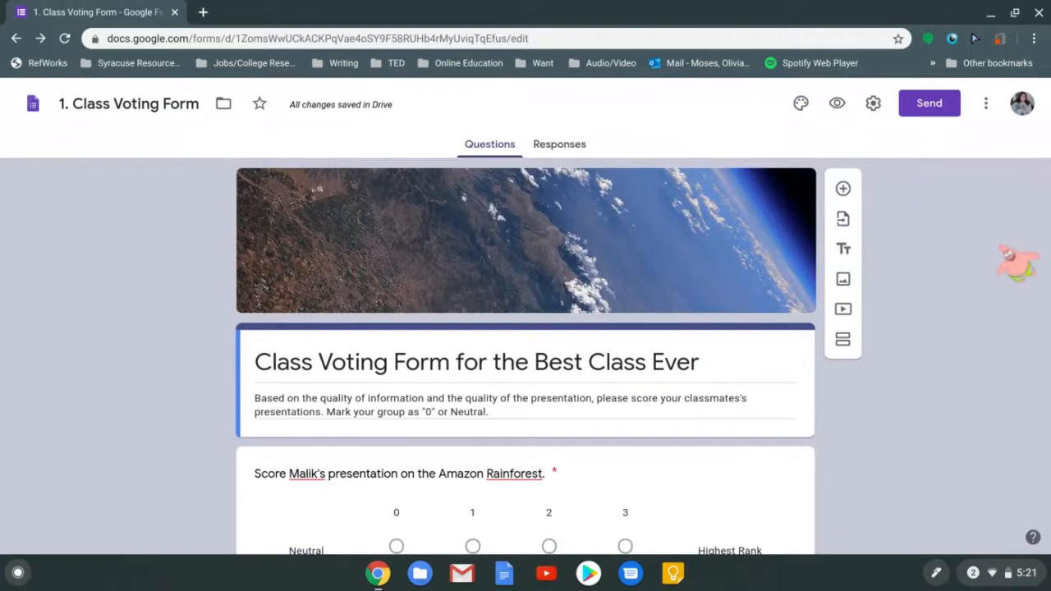
pyautogui.scroll(-3, 1018, 261)
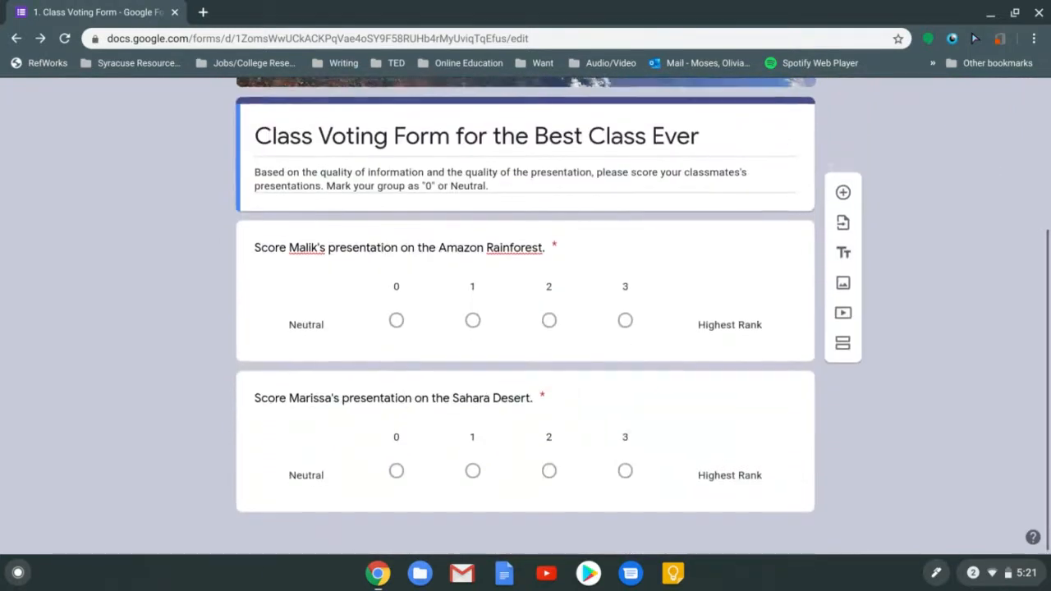
pyautogui.click(713, 256)
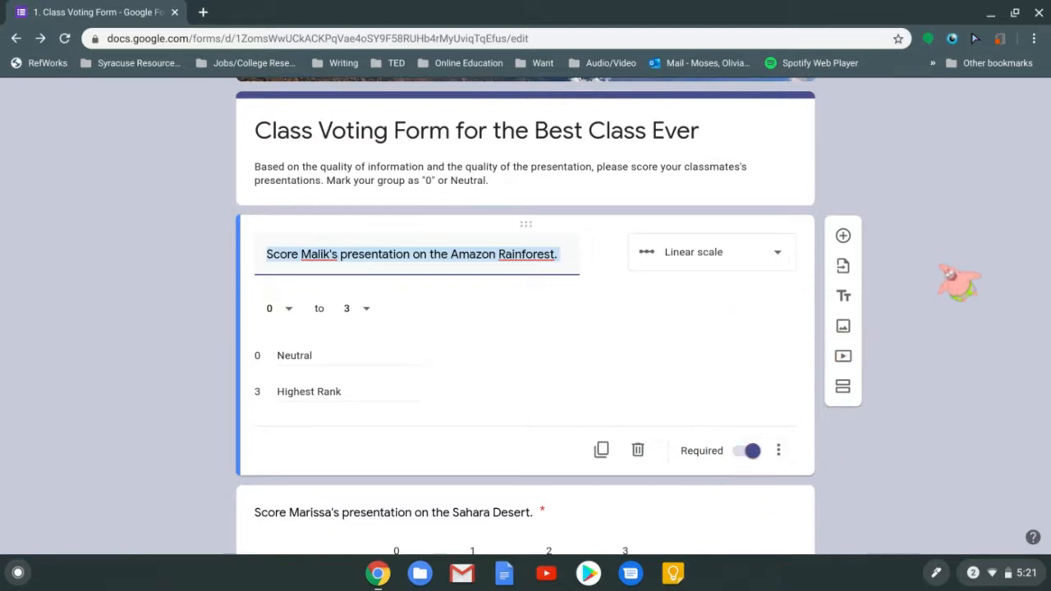
pyautogui.click(952, 278)
pyautogui.scroll(3, 878, 152)
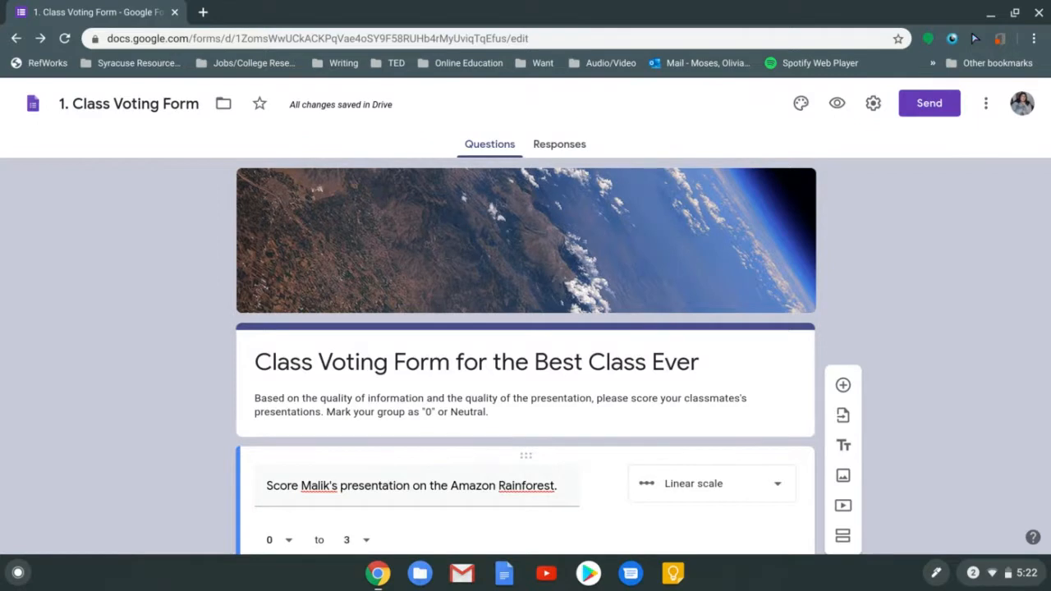
pyautogui.scroll(-1, 525, 329)
pyautogui.scroll(-4, 1025, 155)
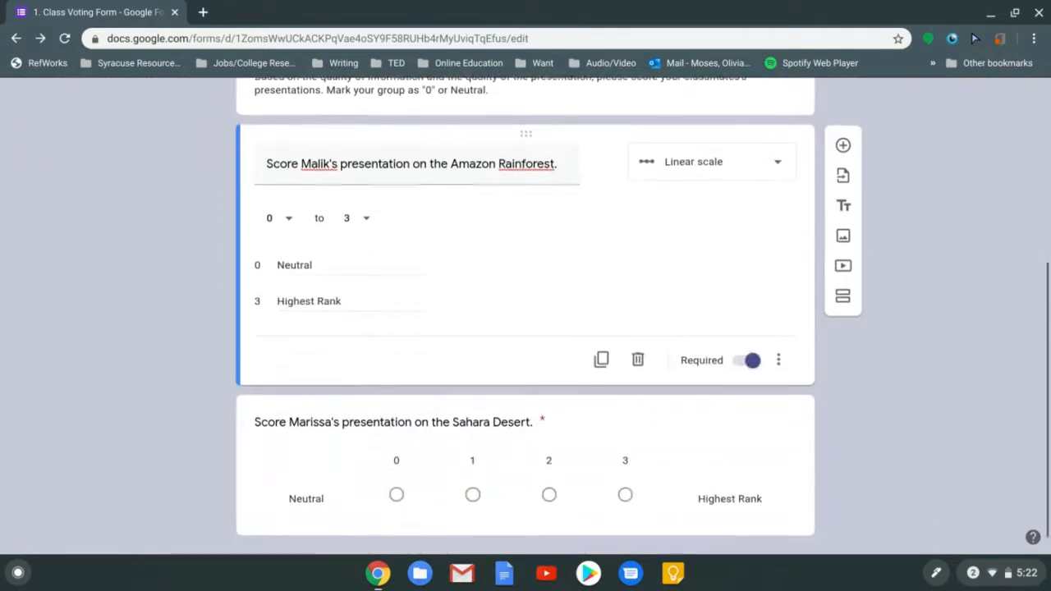
pyautogui.scroll(1, 1024, 154)
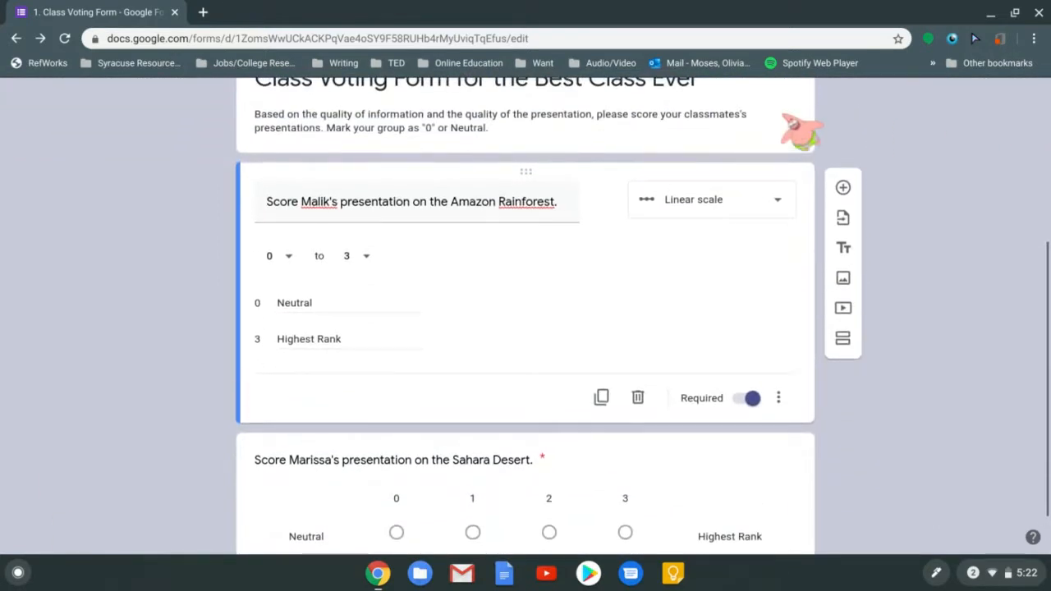
pyautogui.click(785, 112)
pyautogui.click(941, 143)
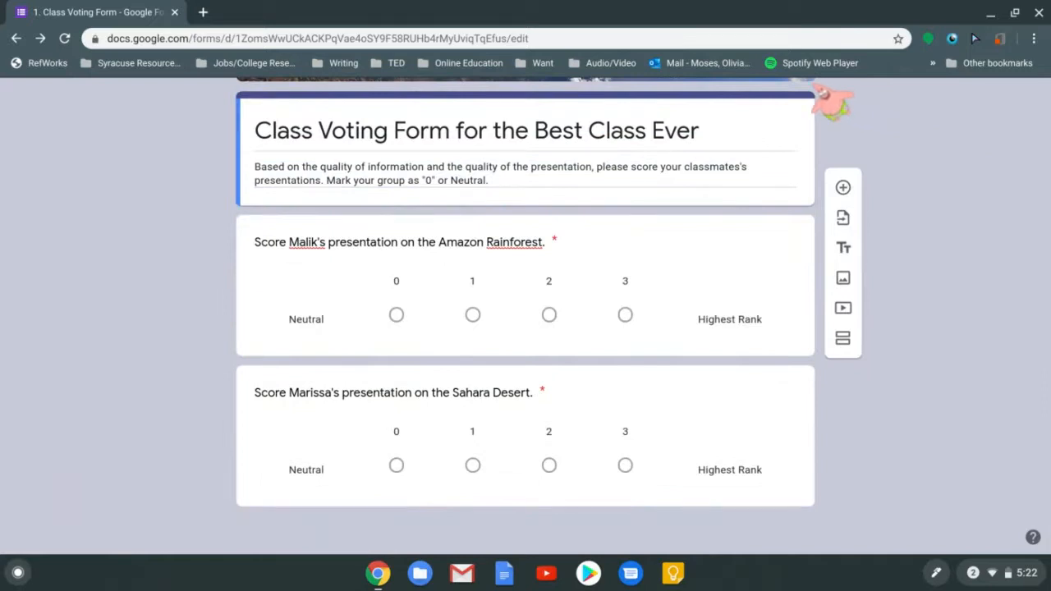
pyautogui.scroll(3, 525, 315)
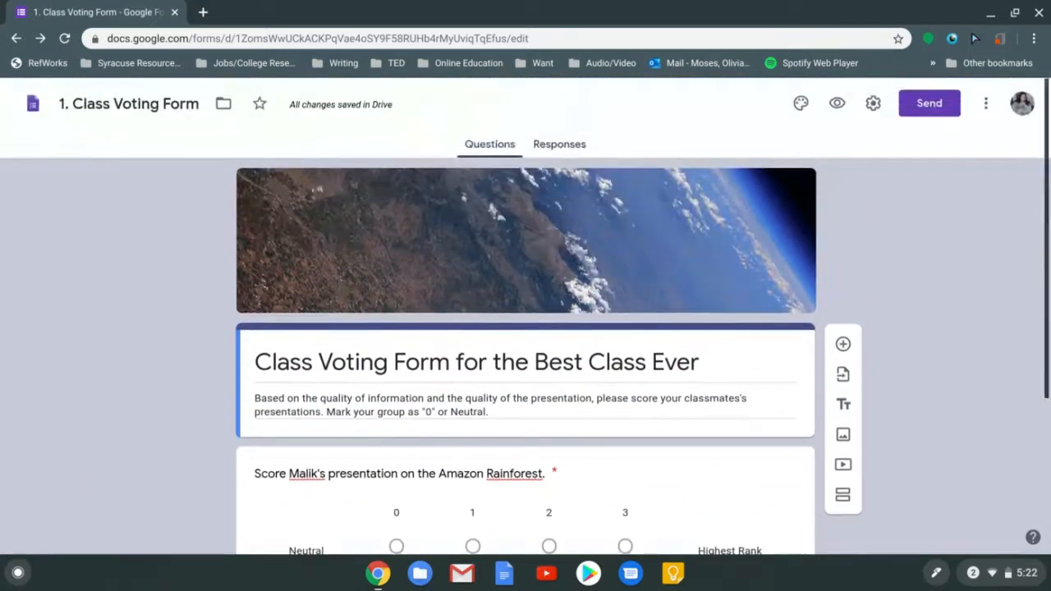
pyautogui.scroll(-2, 525, 315)
pyautogui.scroll(-1, 525, 315)
pyautogui.scroll(3, 525, 316)
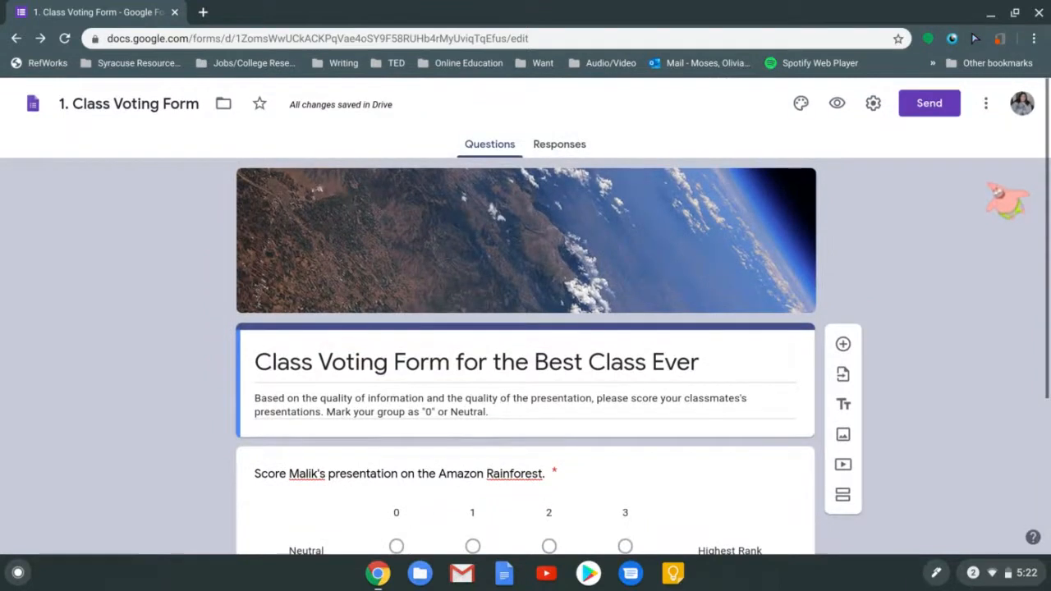
pyautogui.scroll(-3, 1006, 199)
pyautogui.scroll(3, 1006, 199)
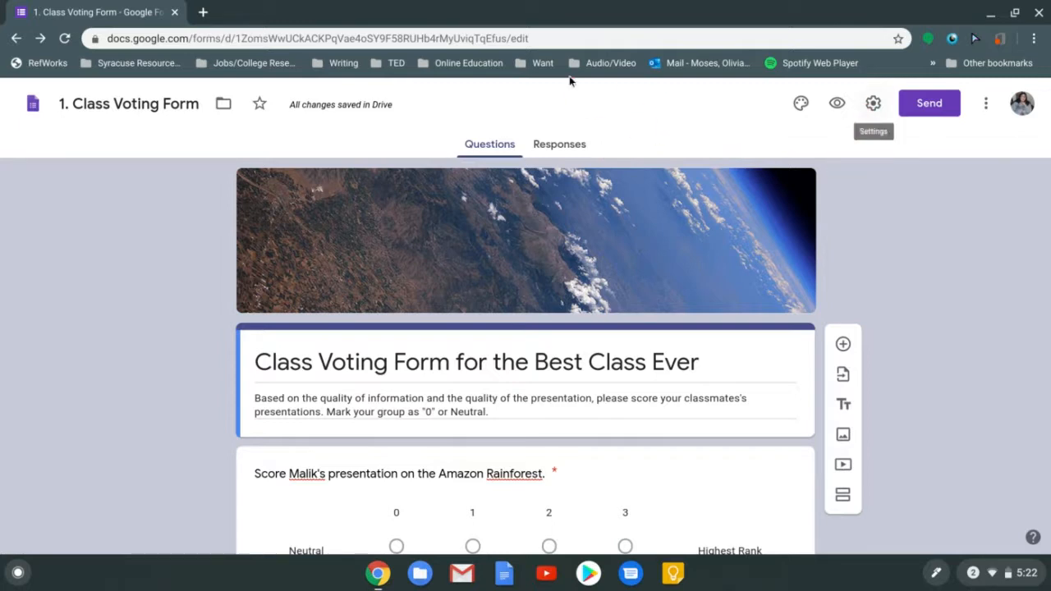
# Enable Collect email addresses in Settings, save, and reopen Settings to confirm it stuck
pyautogui.click(872, 104)
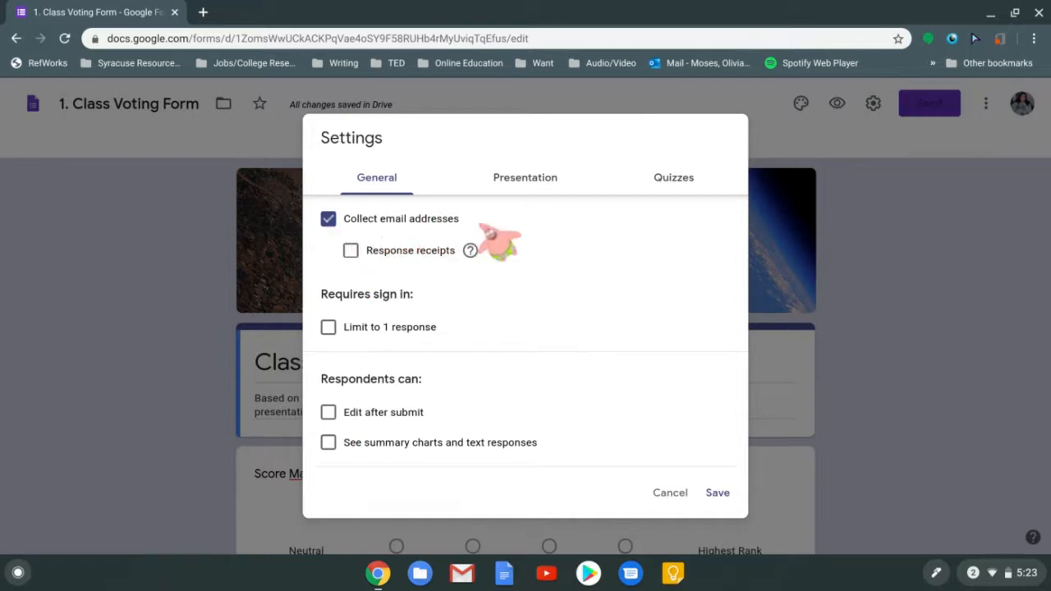
pyautogui.click(717, 492)
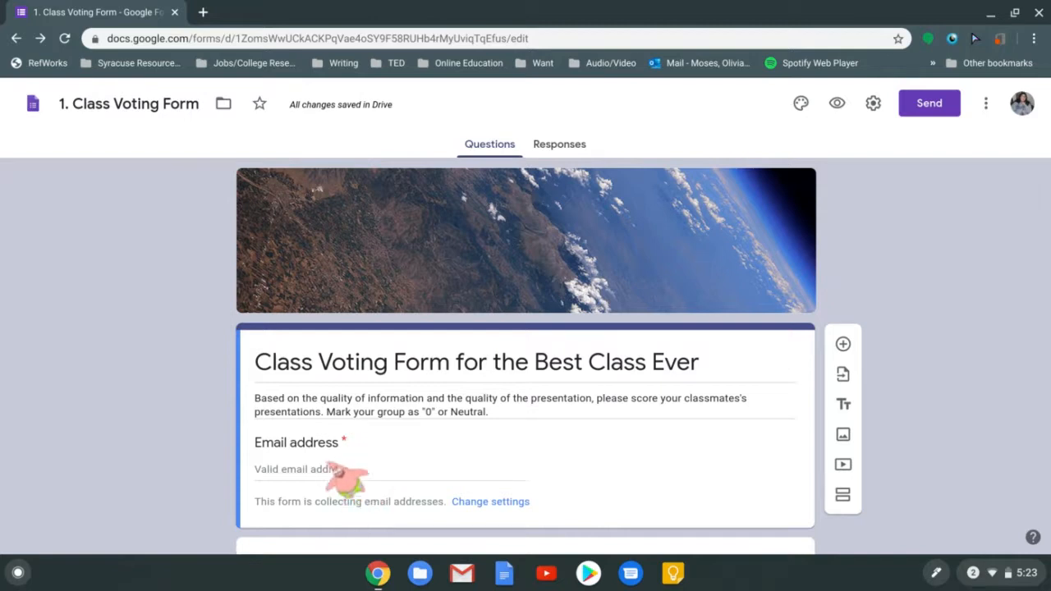
pyautogui.click(872, 103)
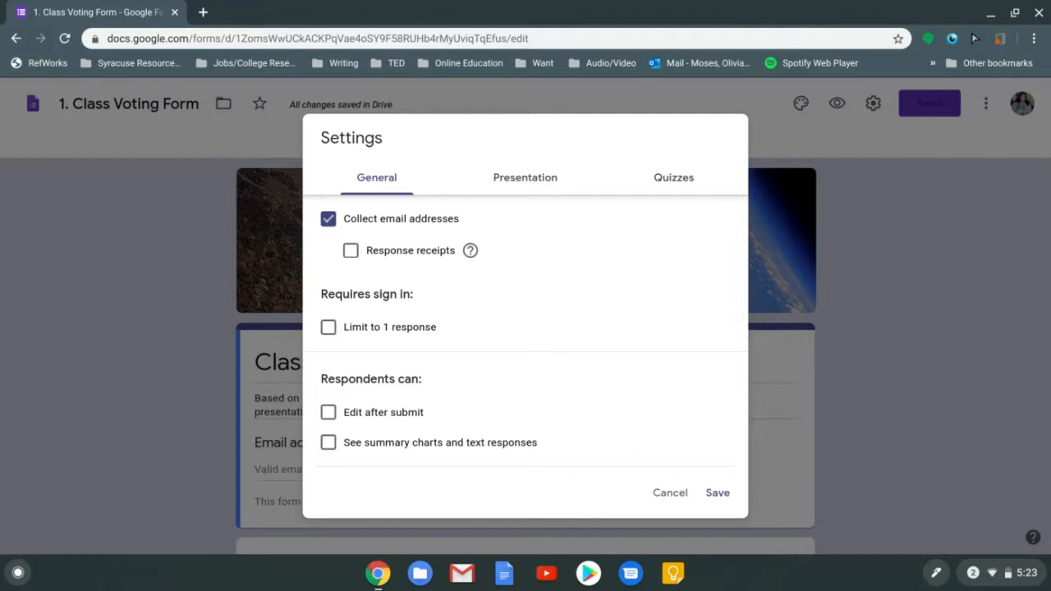
pyautogui.click(669, 492)
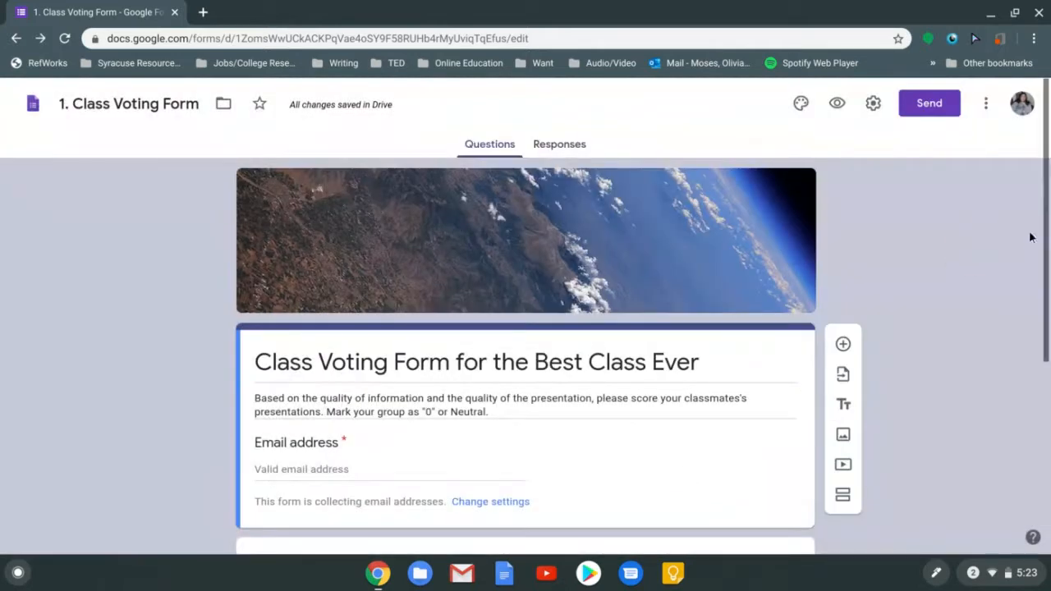
pyautogui.scroll(-3, 1031, 237)
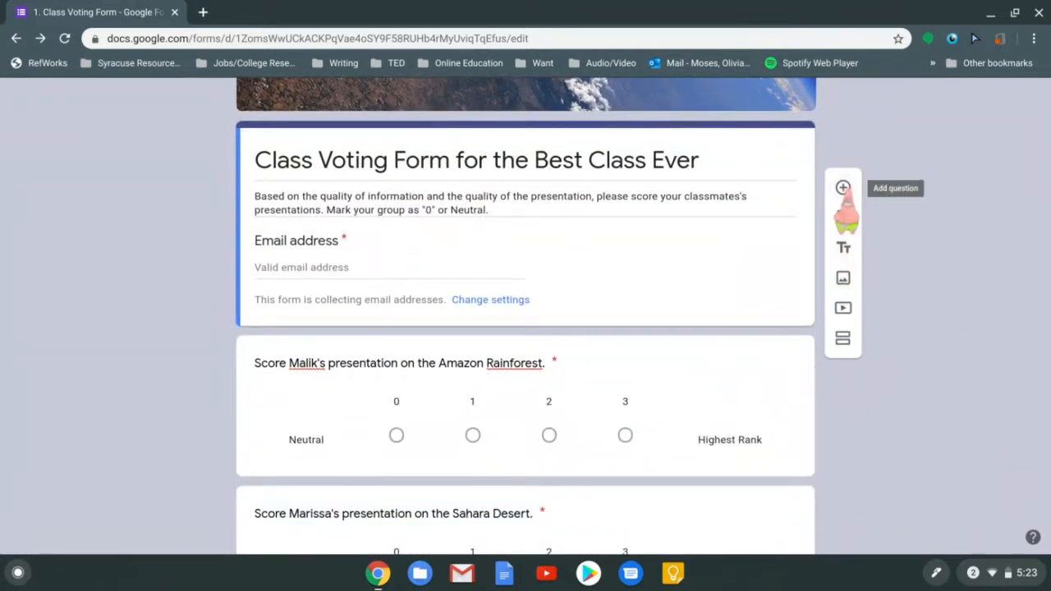
pyautogui.click(843, 188)
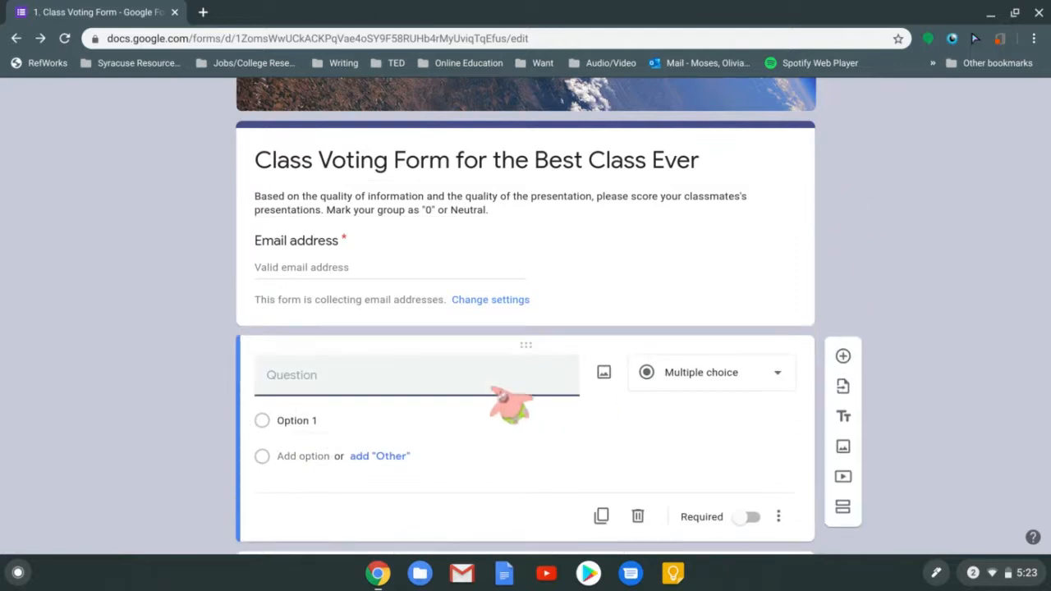
pyautogui.write('Write your name below.')
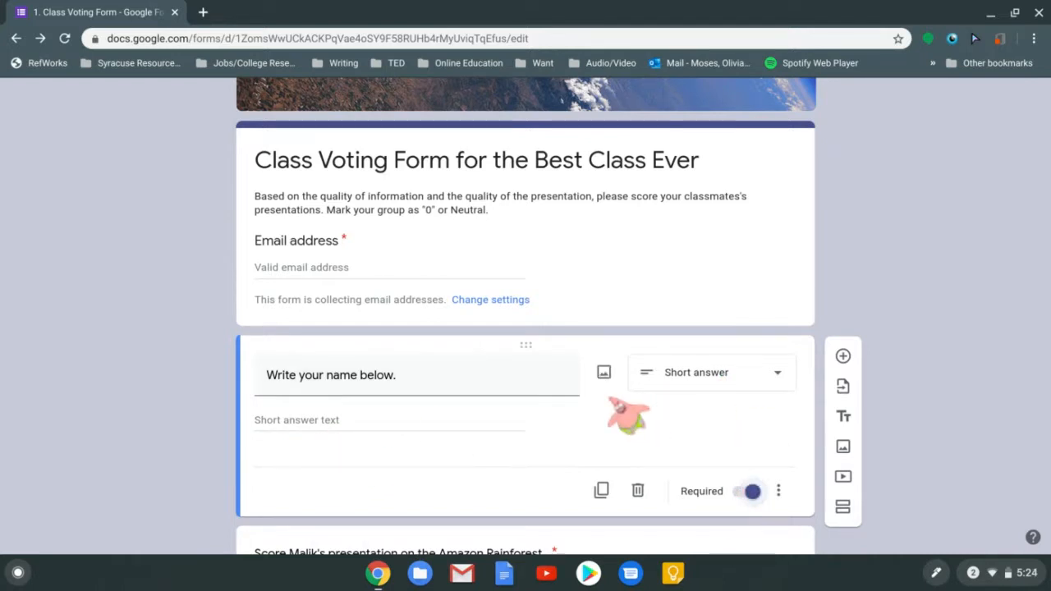
pyautogui.click(739, 381)
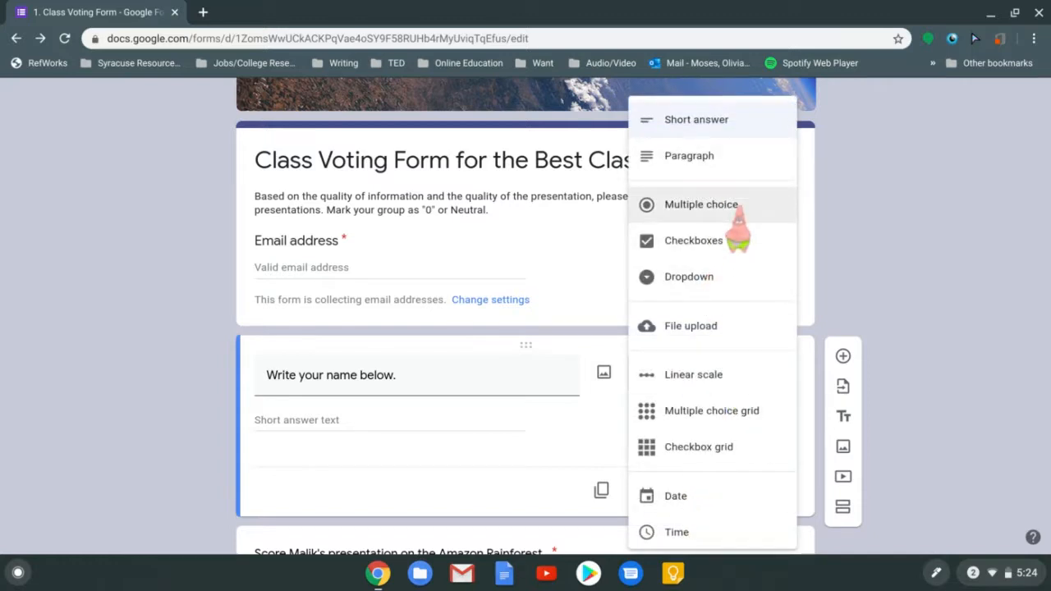
pyautogui.click(594, 440)
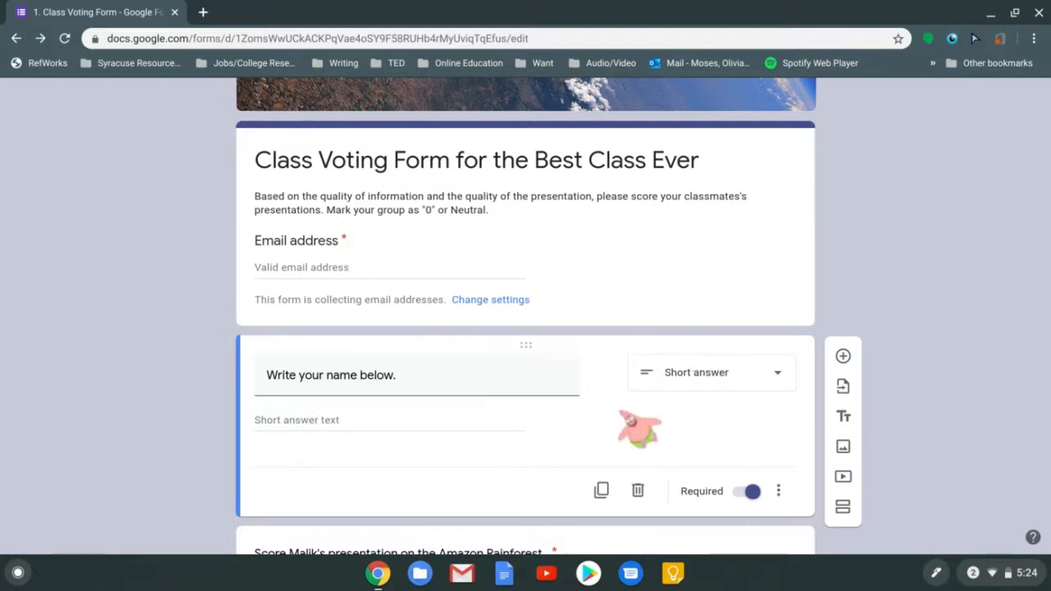
pyautogui.click(637, 491)
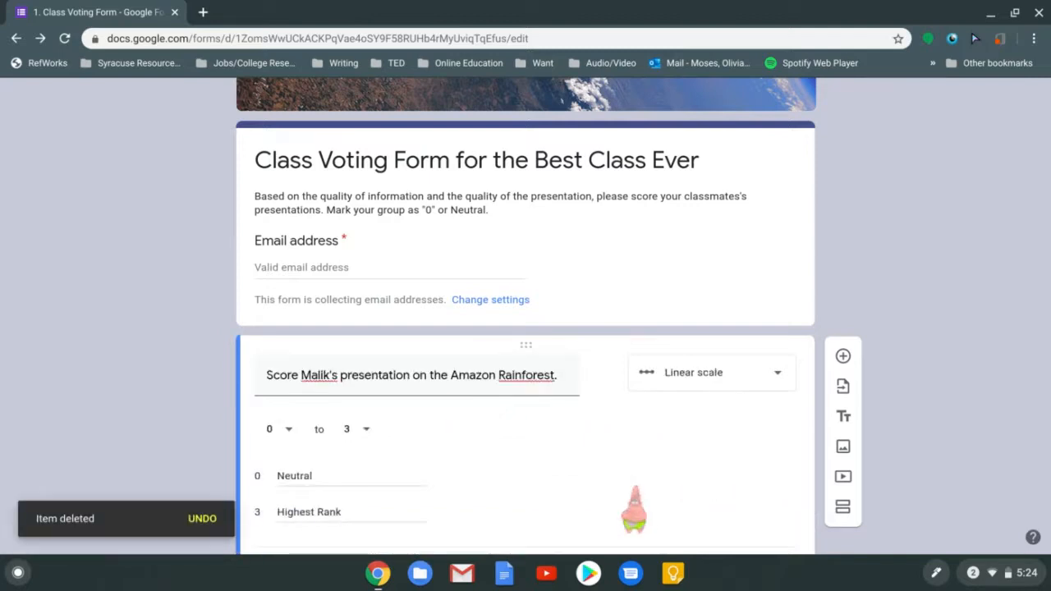
pyautogui.scroll(5, 1035, 188)
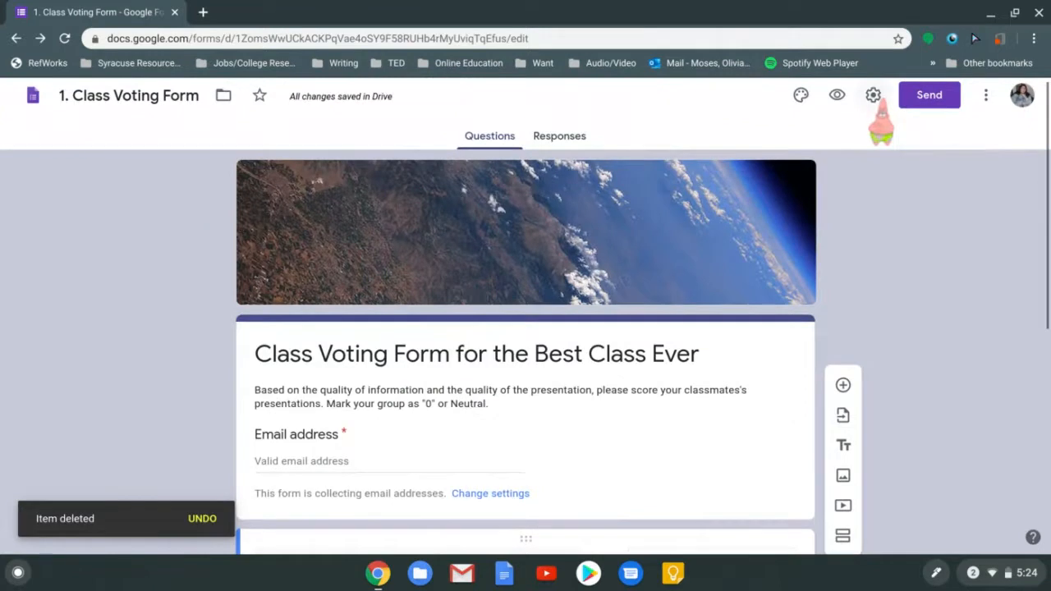
# Toggle Limit to 1 response on and off in Settings, leaving it ticked
pyautogui.click(873, 97)
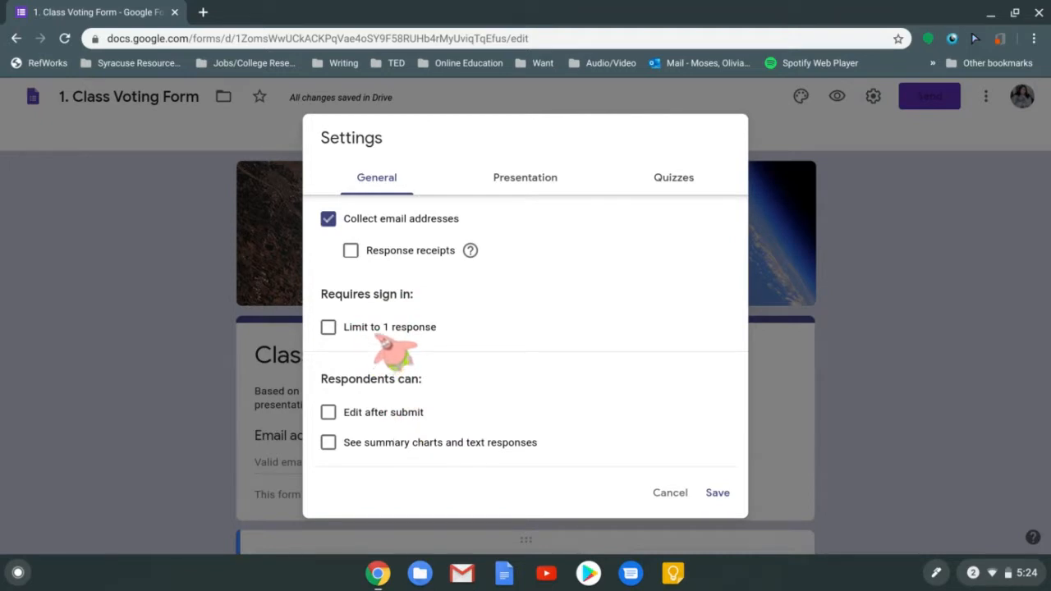
pyautogui.click(384, 340)
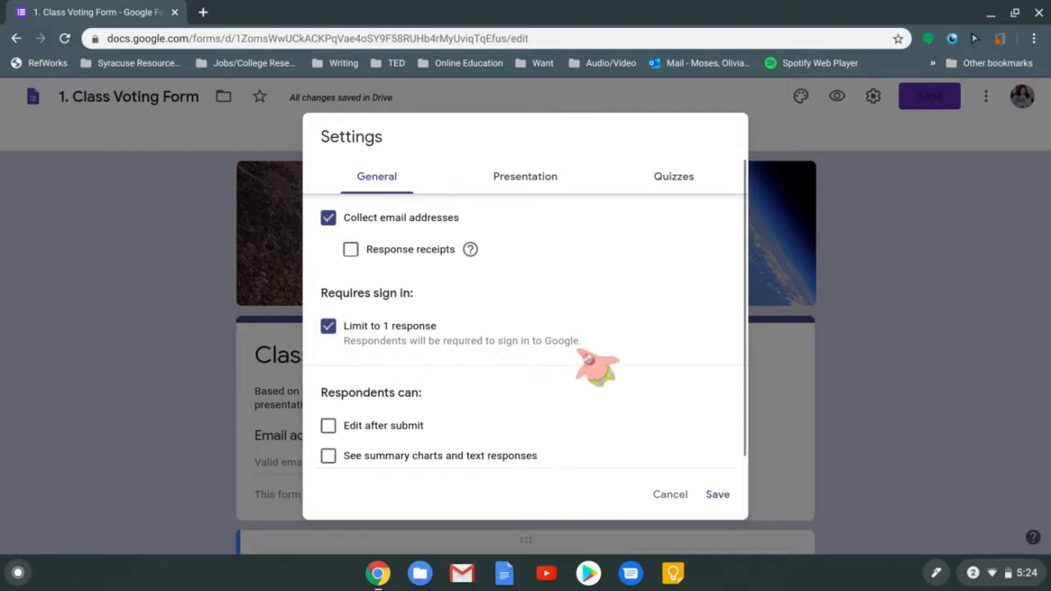
pyautogui.click(402, 333)
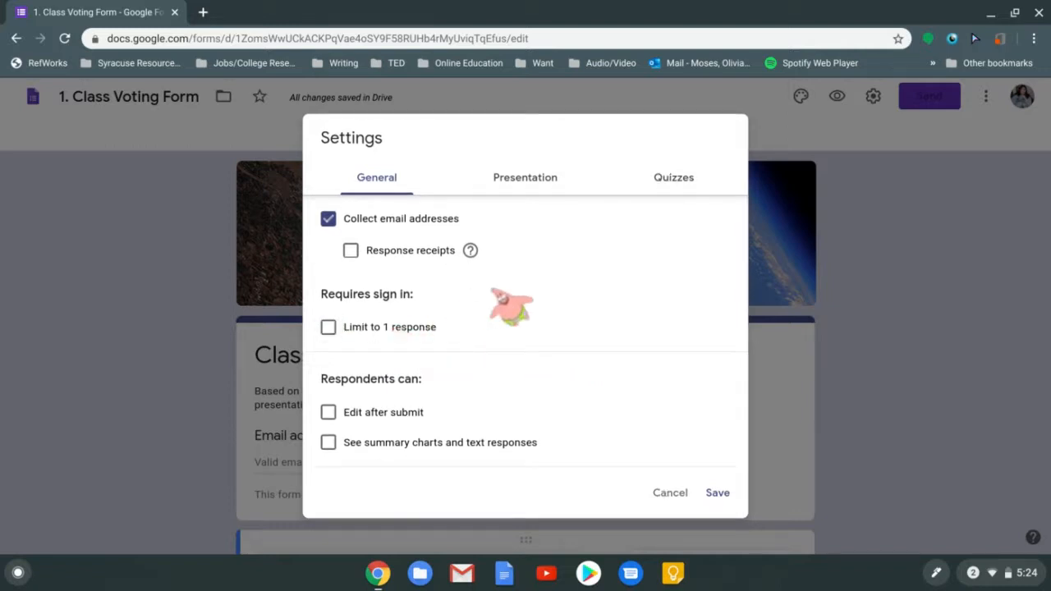
pyautogui.click(401, 330)
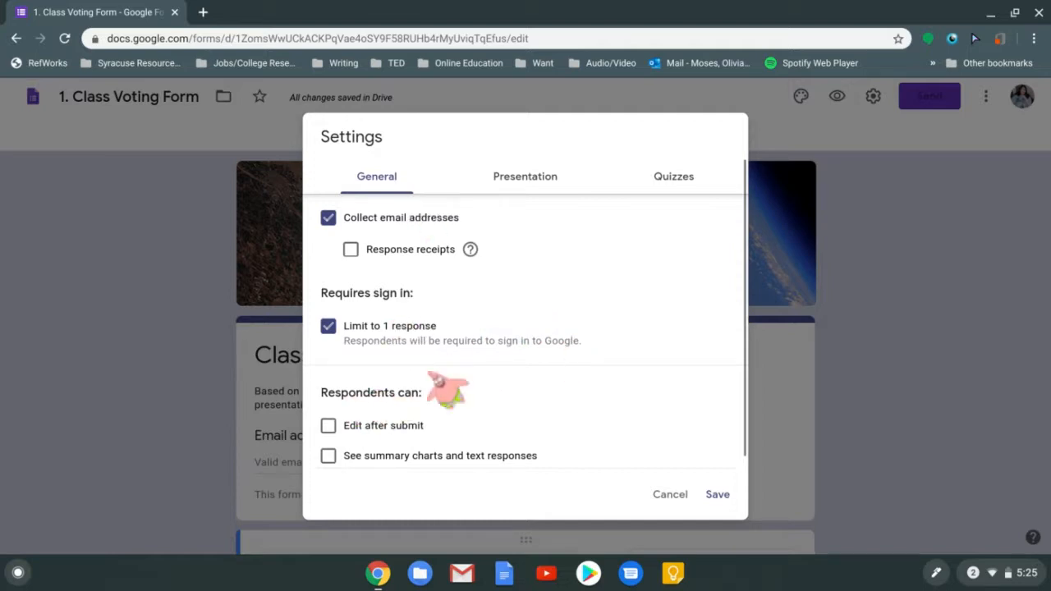
pyautogui.click(394, 330)
pyautogui.click(402, 328)
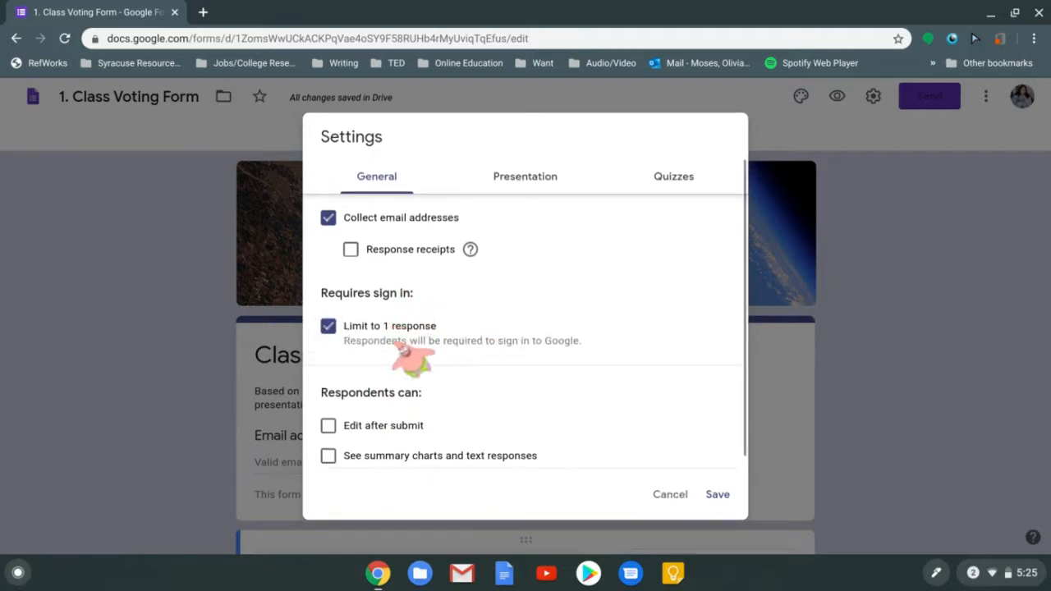
pyautogui.click(394, 332)
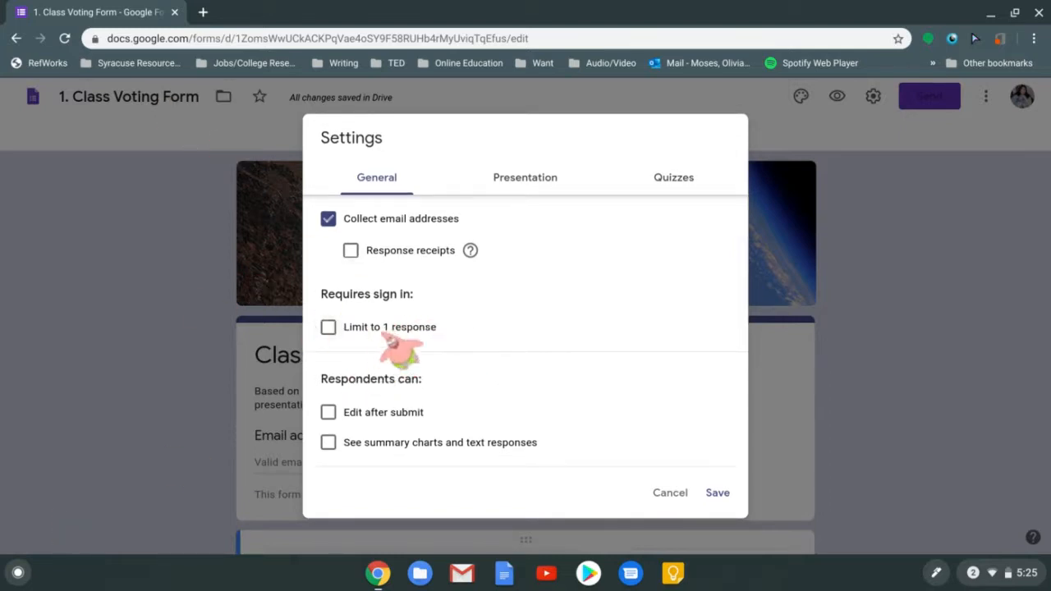
pyautogui.click(394, 336)
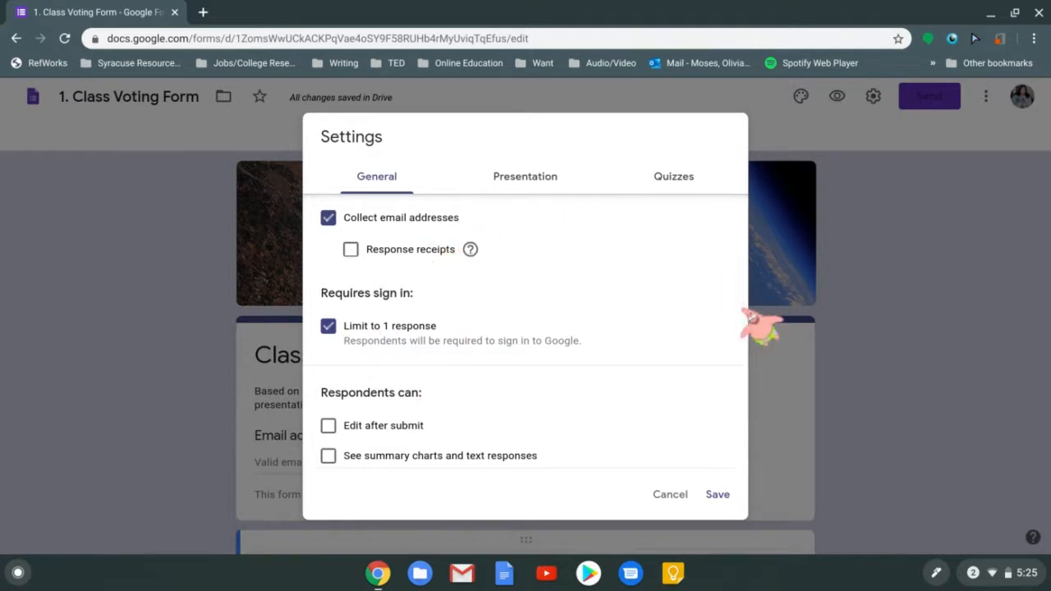
pyautogui.moveTo(740, 311); pyautogui.dragTo(741, 325)
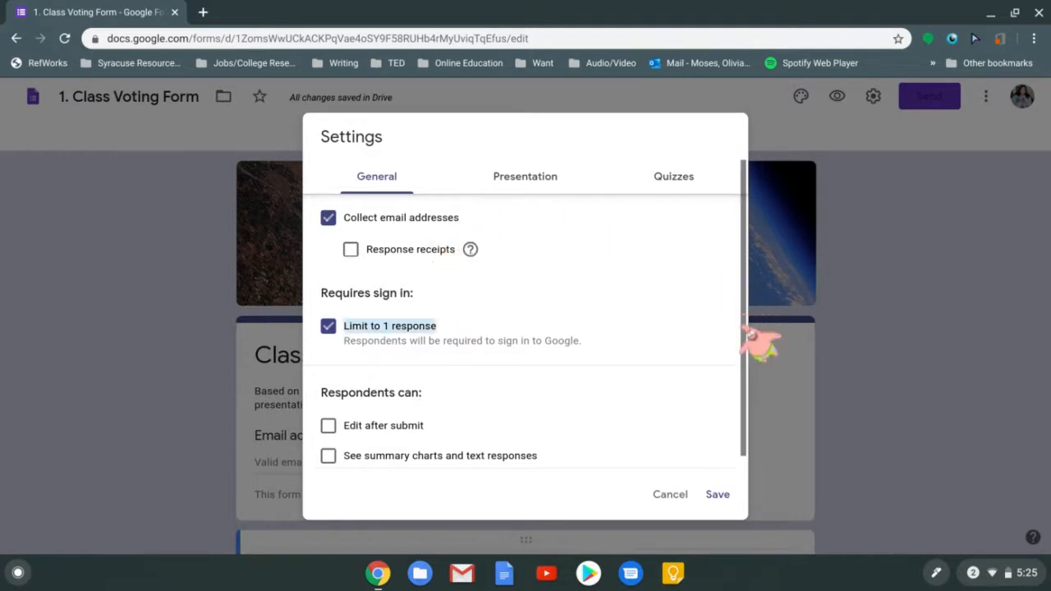
pyautogui.click(496, 326)
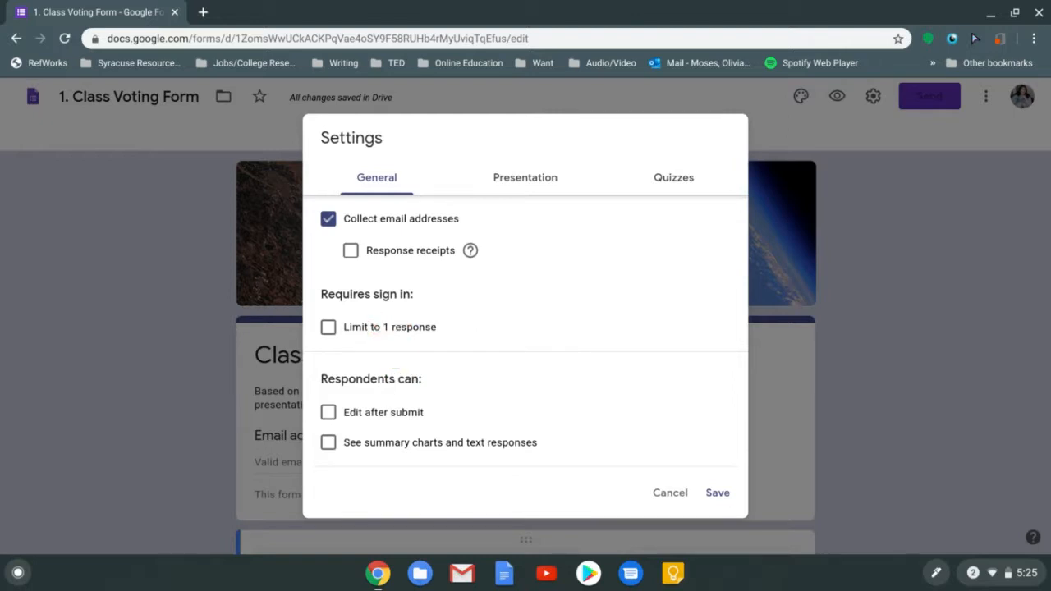
pyautogui.click(383, 330)
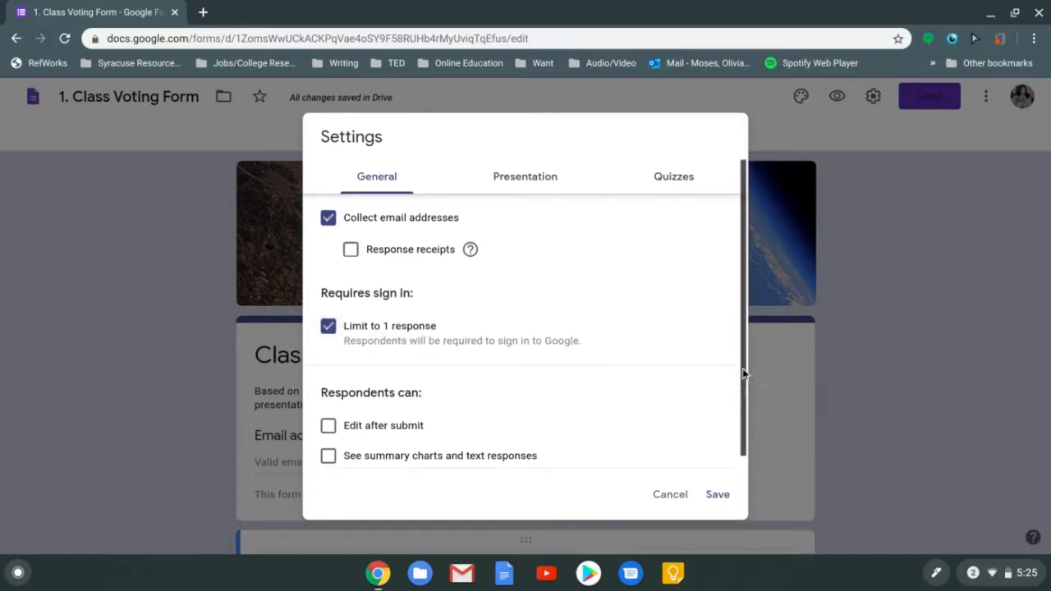
pyautogui.scroll(-1, 747, 379)
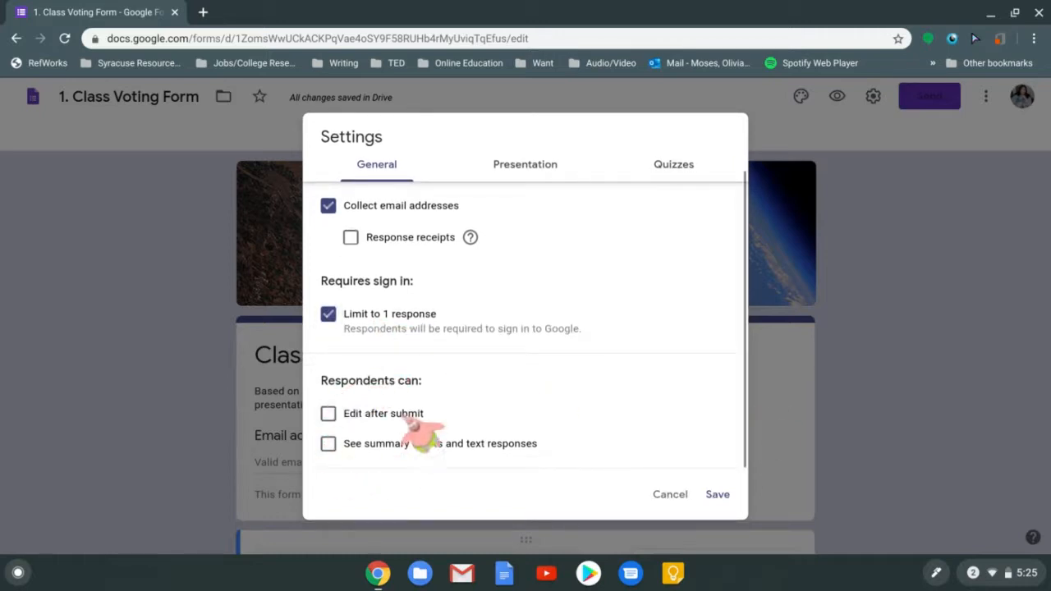
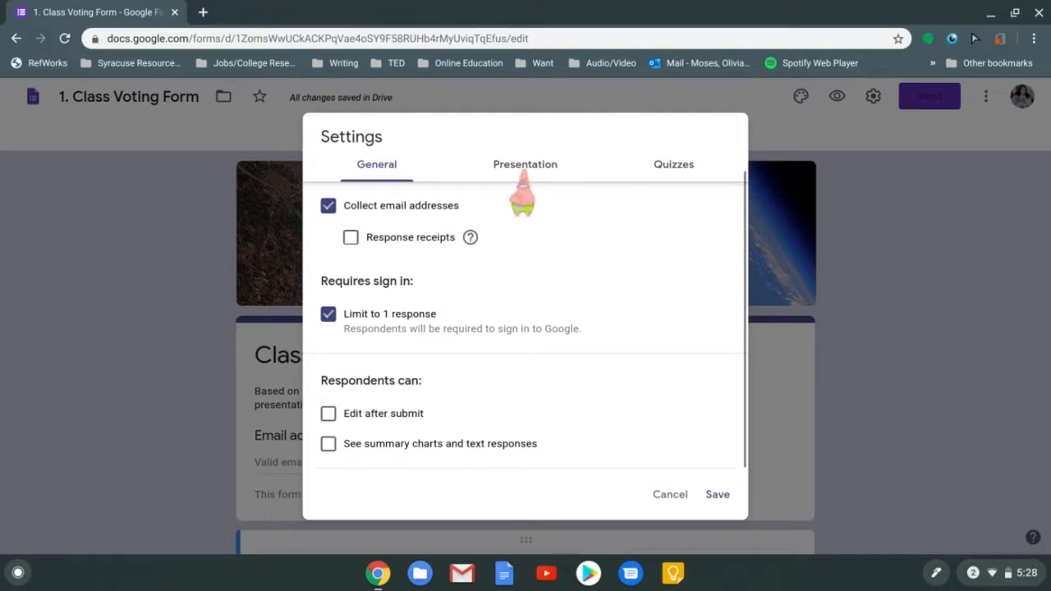
# Switch back and forth between the General and Presentation settings tabs, finishing on Presentation
pyautogui.click(522, 172)
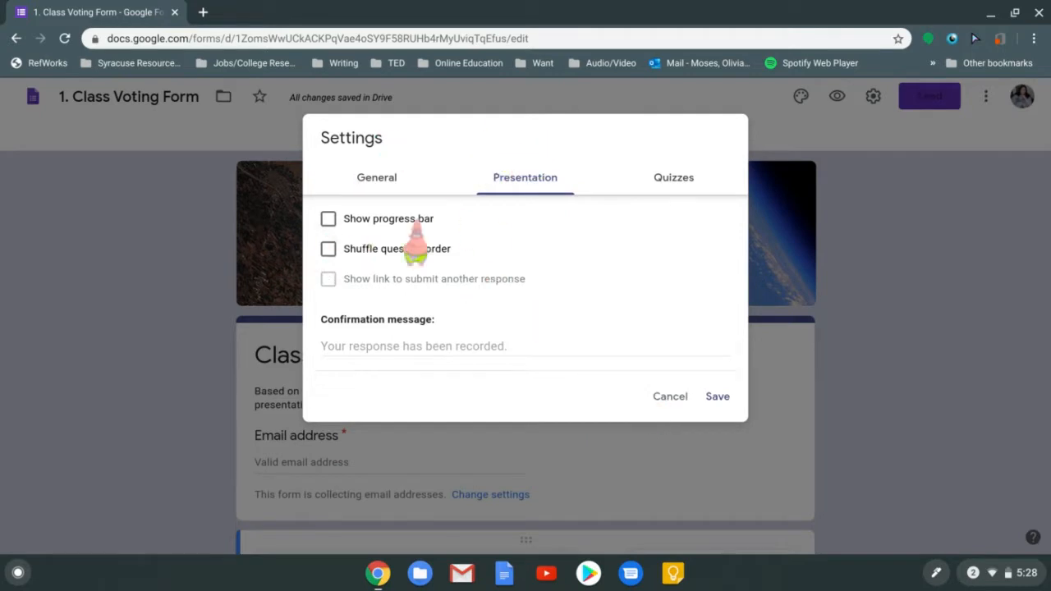
pyautogui.click(392, 175)
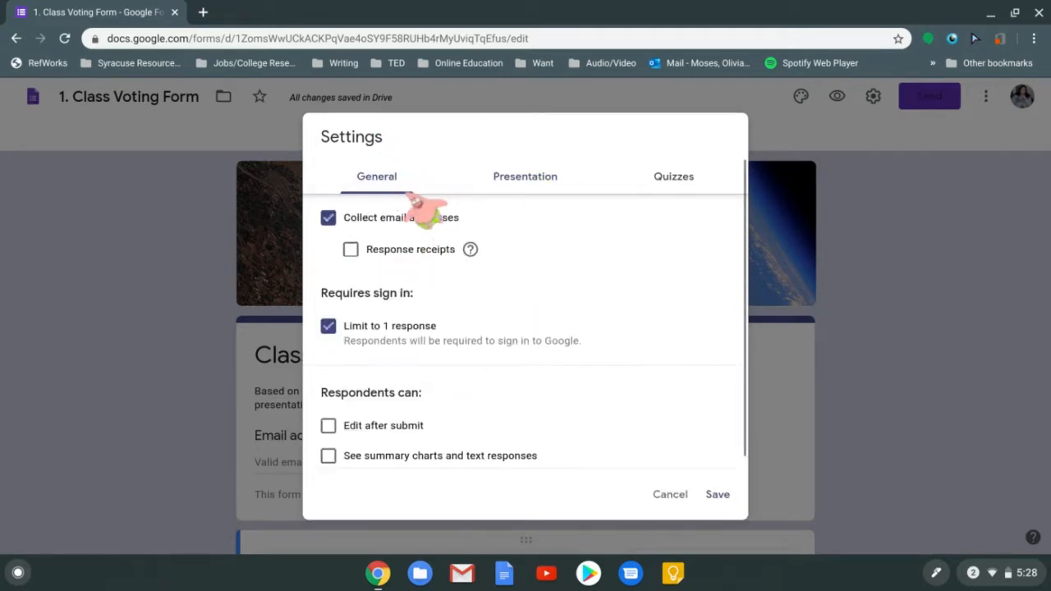
pyautogui.click(522, 177)
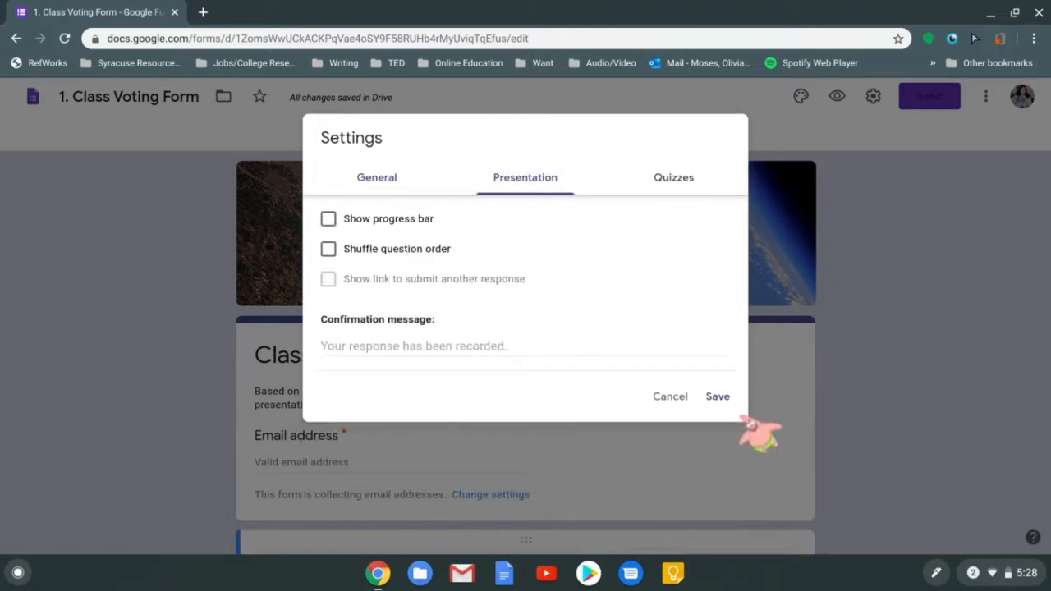
pyautogui.click(353, 179)
pyautogui.click(501, 181)
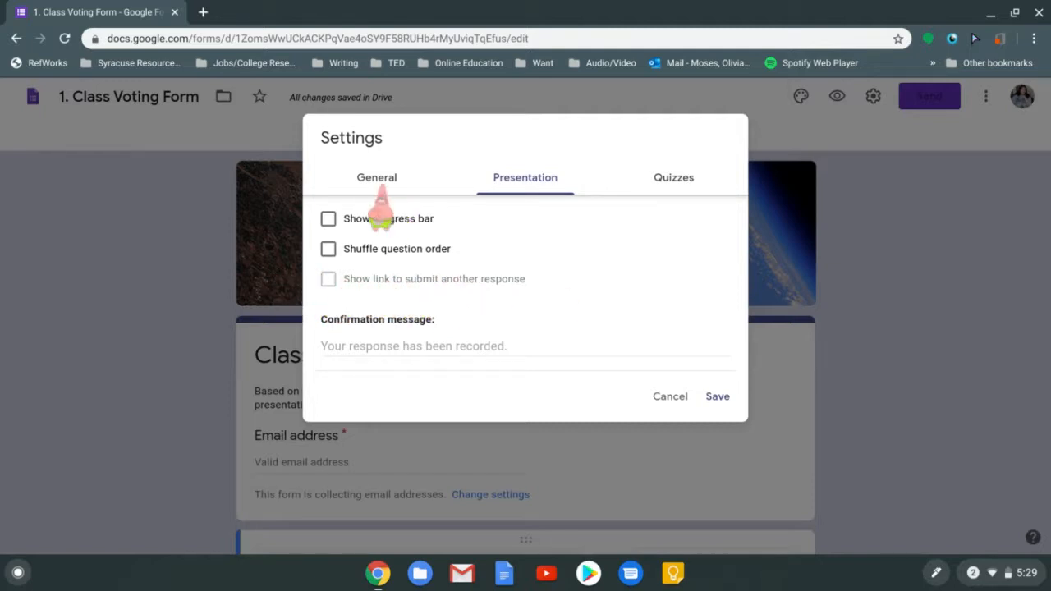
pyautogui.click(376, 182)
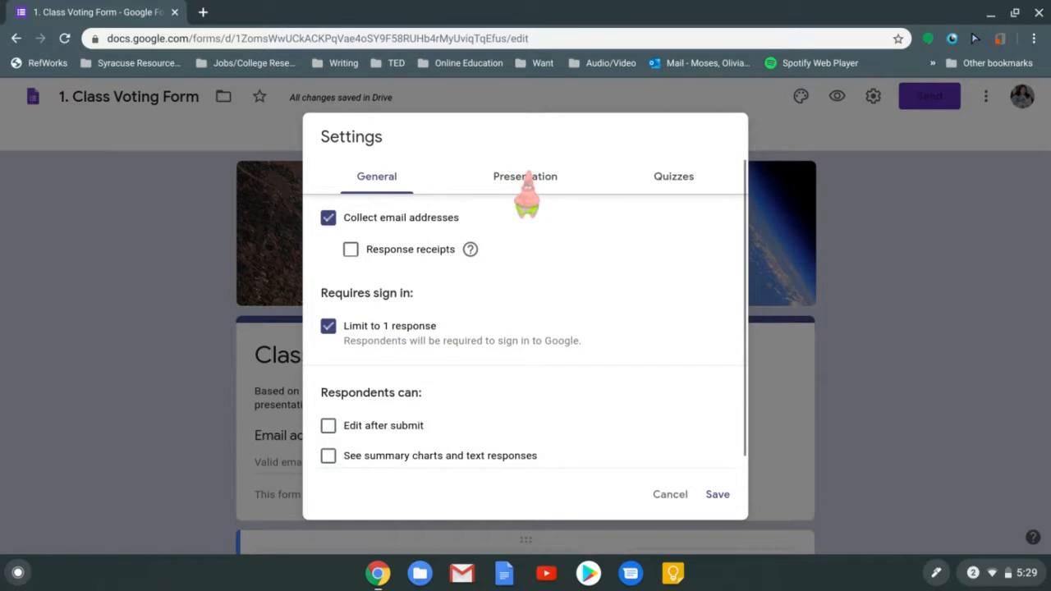
pyautogui.click(522, 176)
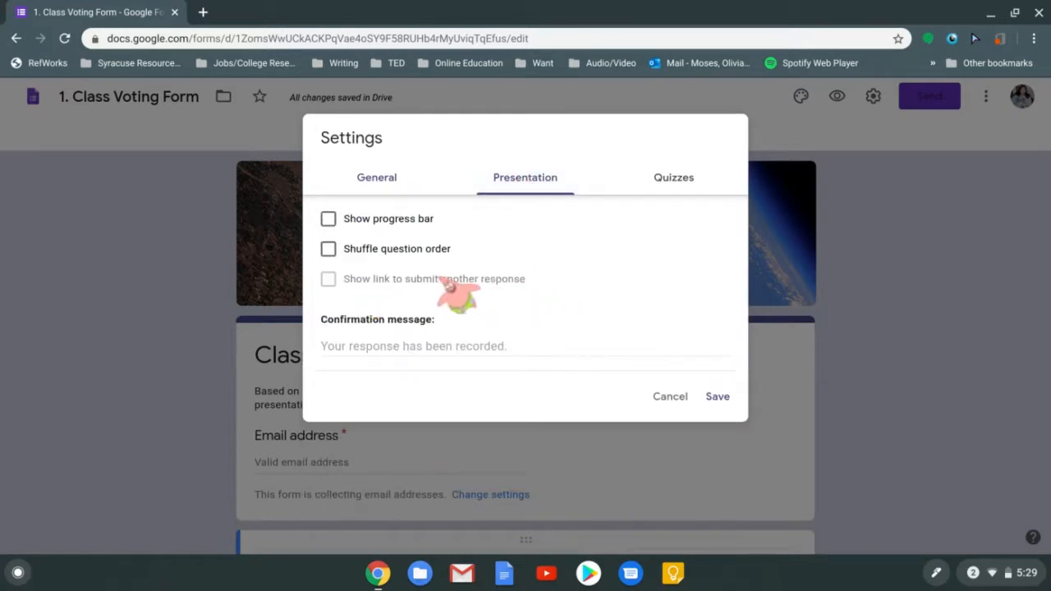
pyautogui.click(379, 178)
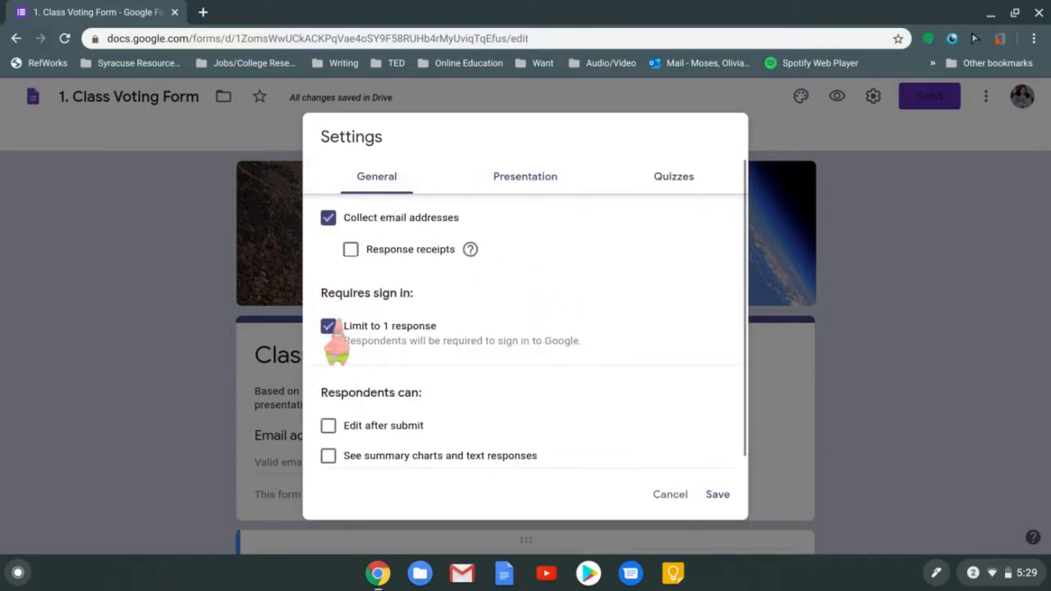
pyautogui.click(328, 327)
pyautogui.click(506, 189)
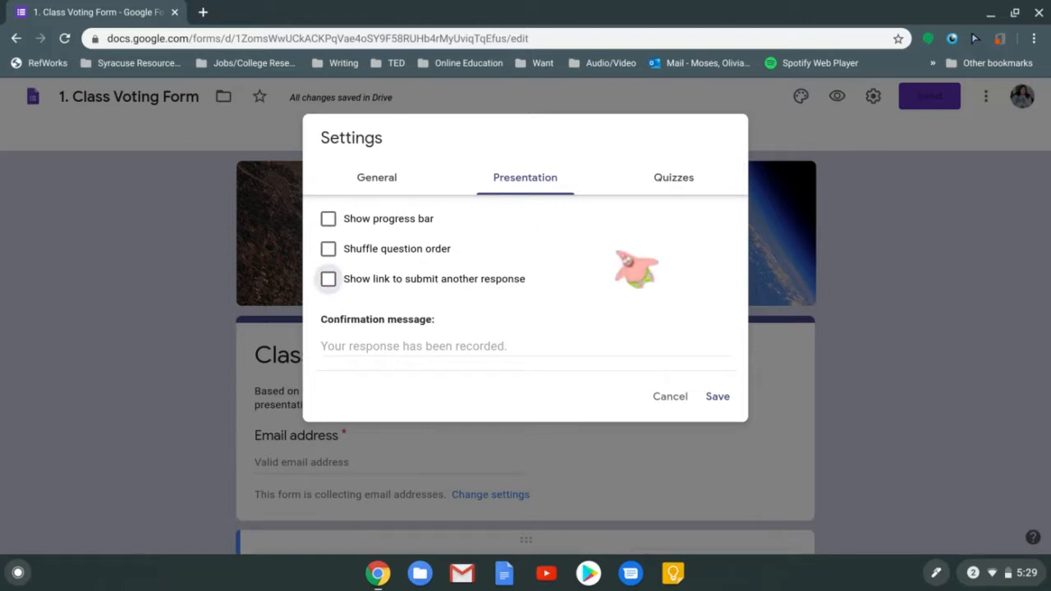
pyautogui.click(370, 186)
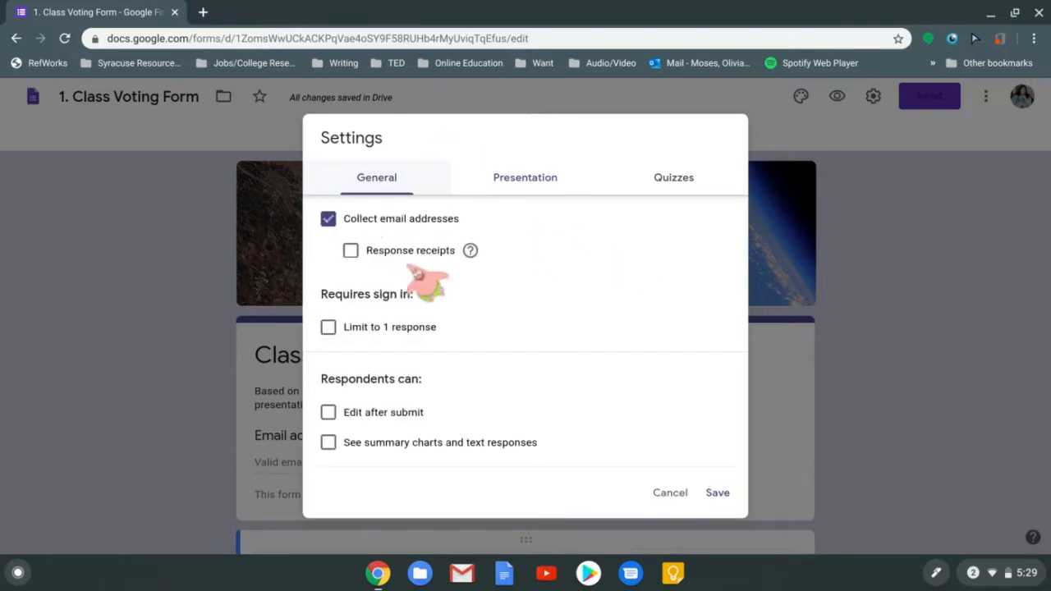
pyautogui.click(520, 181)
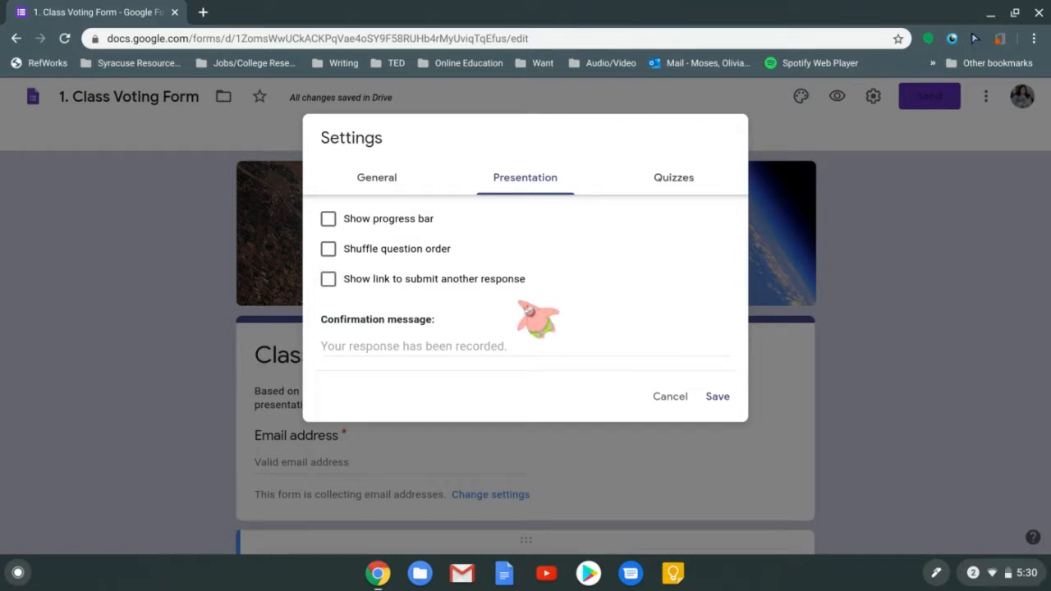
pyautogui.click(392, 188)
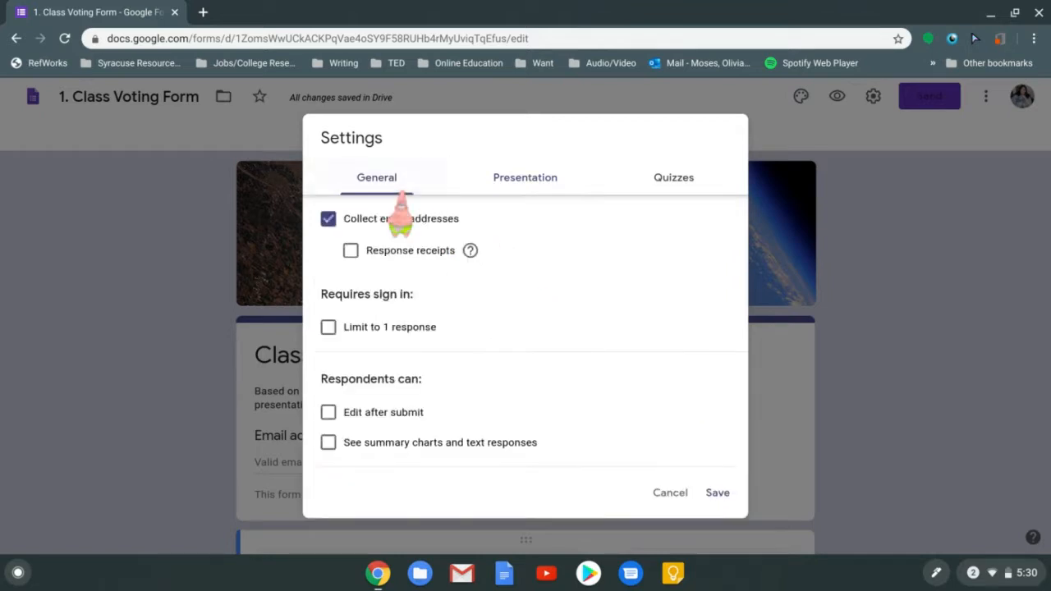
pyautogui.click(371, 327)
pyautogui.click(526, 179)
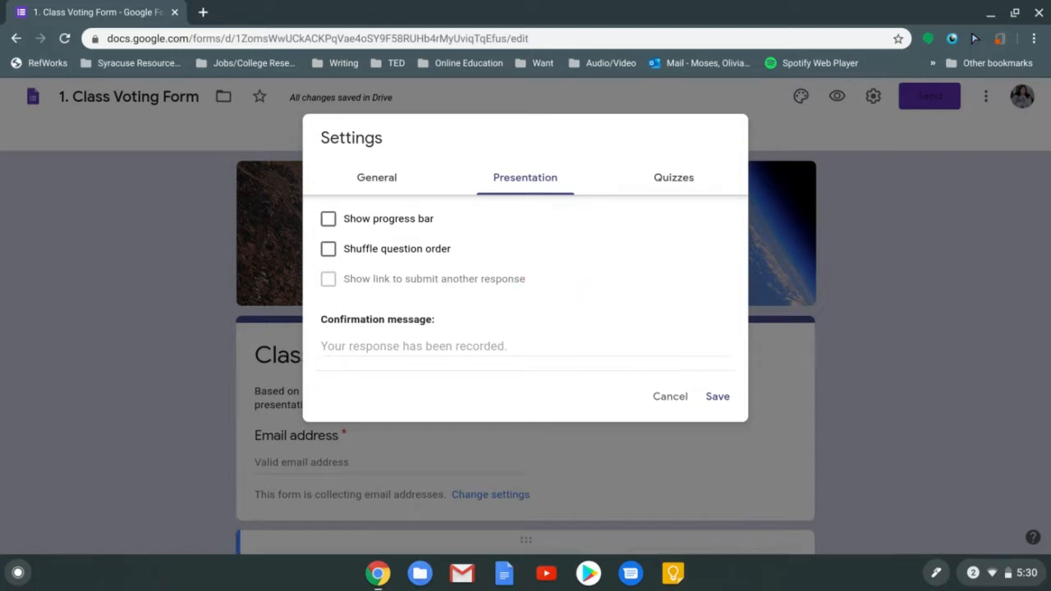
# Set the confirmation message to 'Thanks for voting!' and view the Quizzes settings
pyautogui.click(410, 346)
pyautogui.write('ting!')
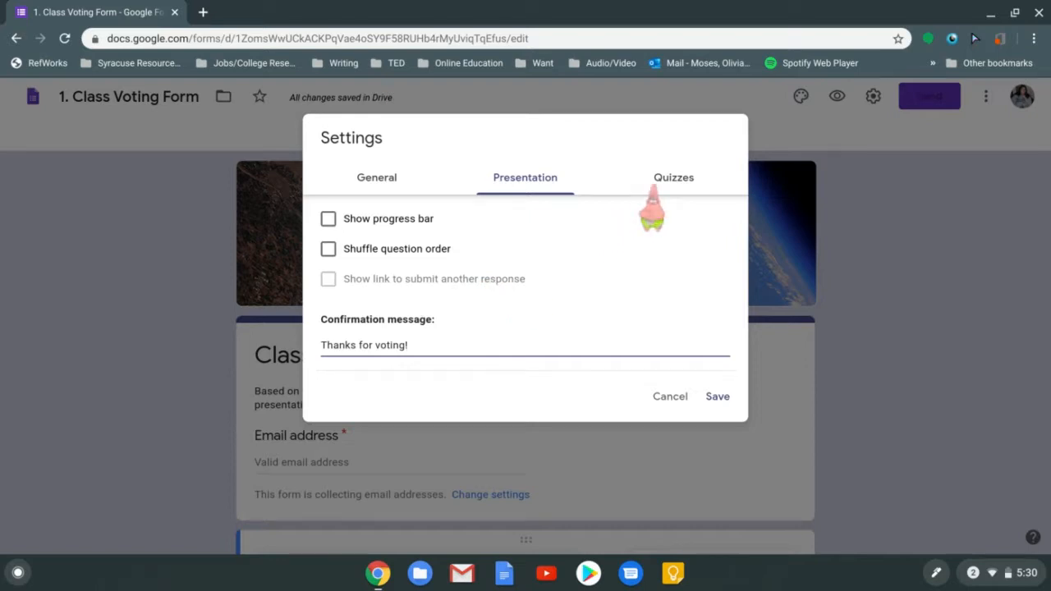
pyautogui.click(662, 181)
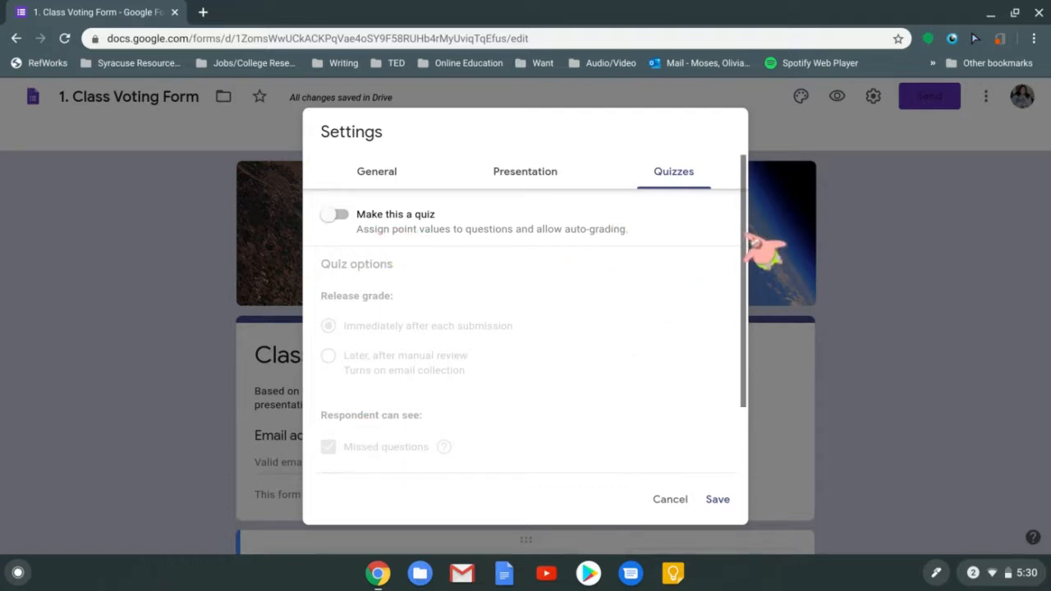
# Switch Make this a quiz on and back off, leaving quiz mode disabled
pyautogui.moveTo(742, 233); pyautogui.dragTo(742, 419)
pyautogui.moveTo(742, 351); pyautogui.dragTo(742, 258)
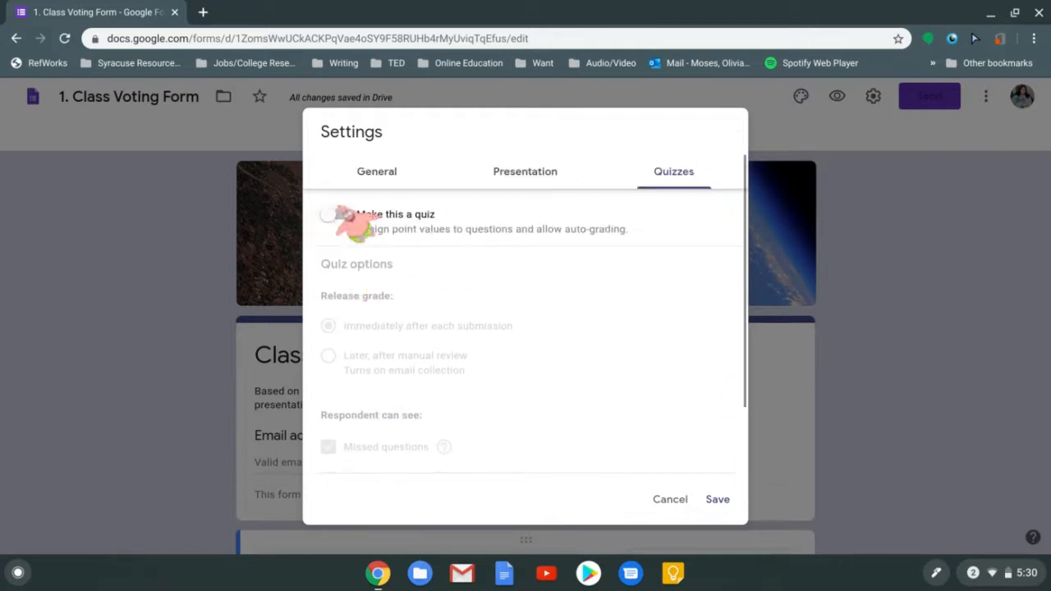
pyautogui.click(331, 214)
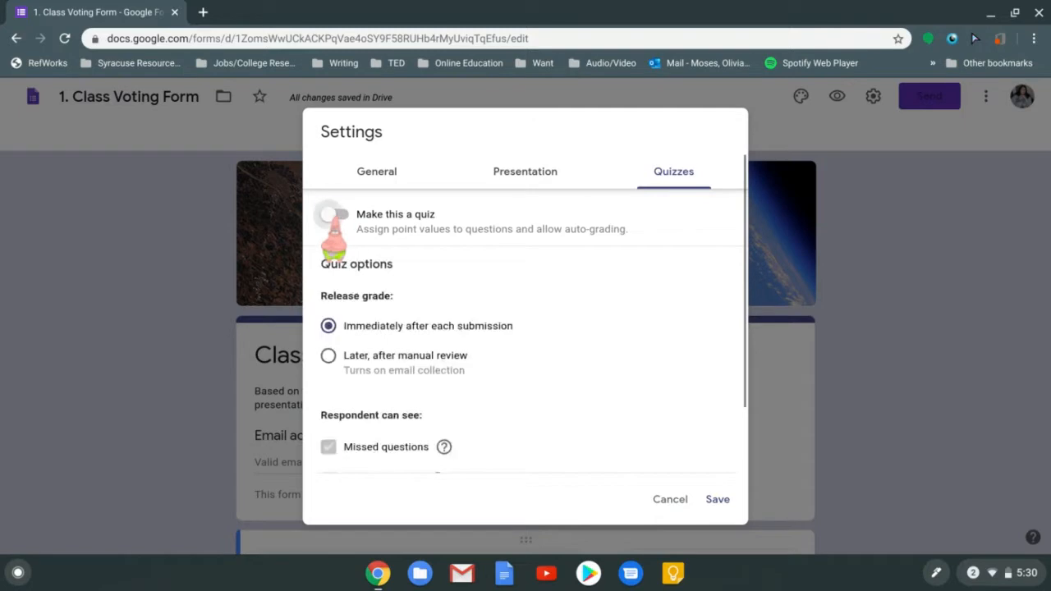
pyautogui.click(333, 215)
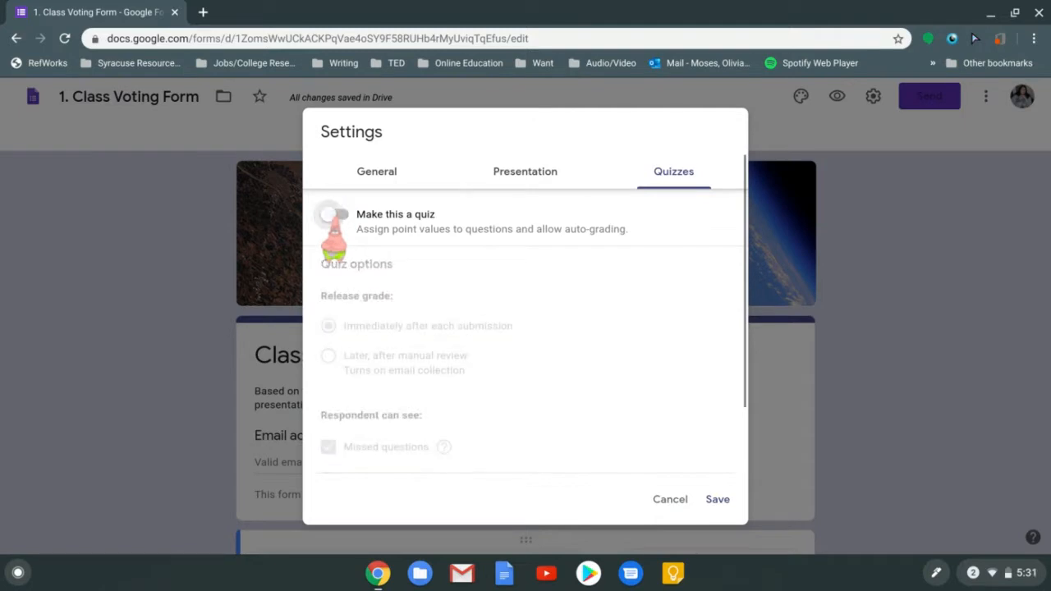
# Cycle through the General, Presentation and Quizzes tabs, ending on Presentation
pyautogui.click(525, 176)
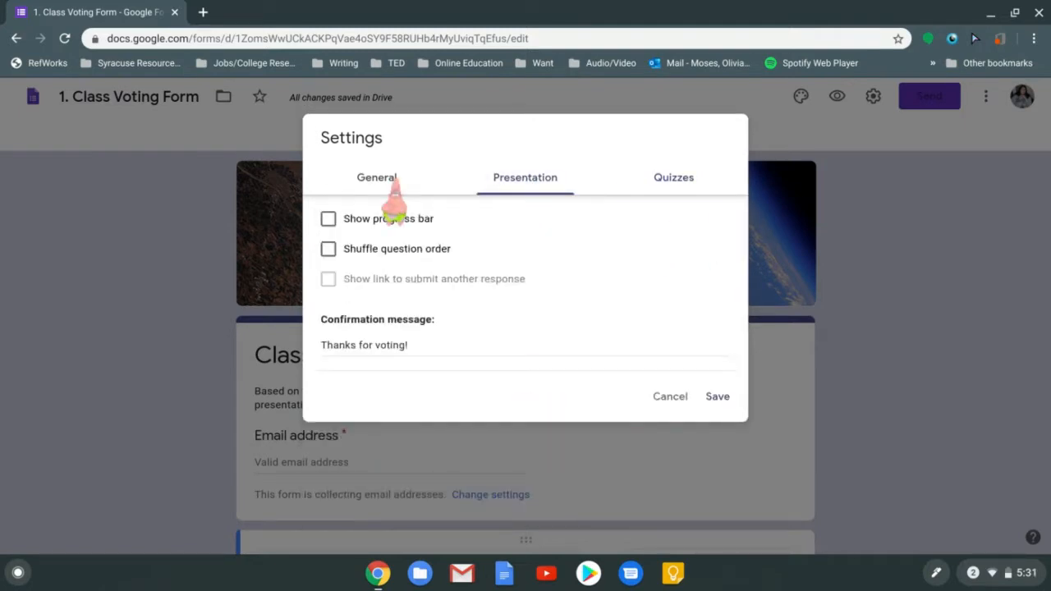
pyautogui.click(393, 182)
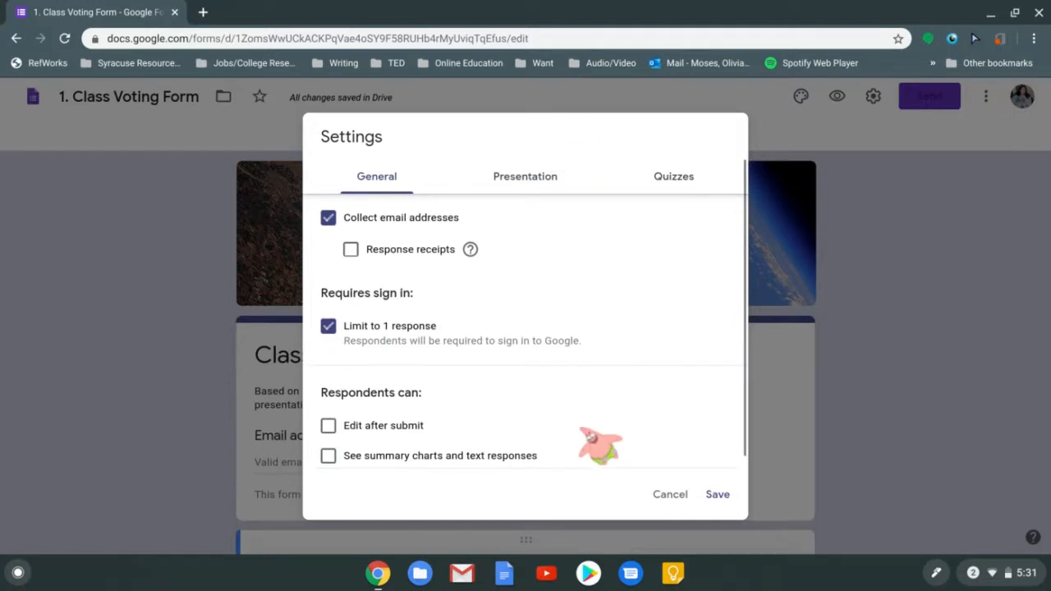
pyautogui.click(515, 182)
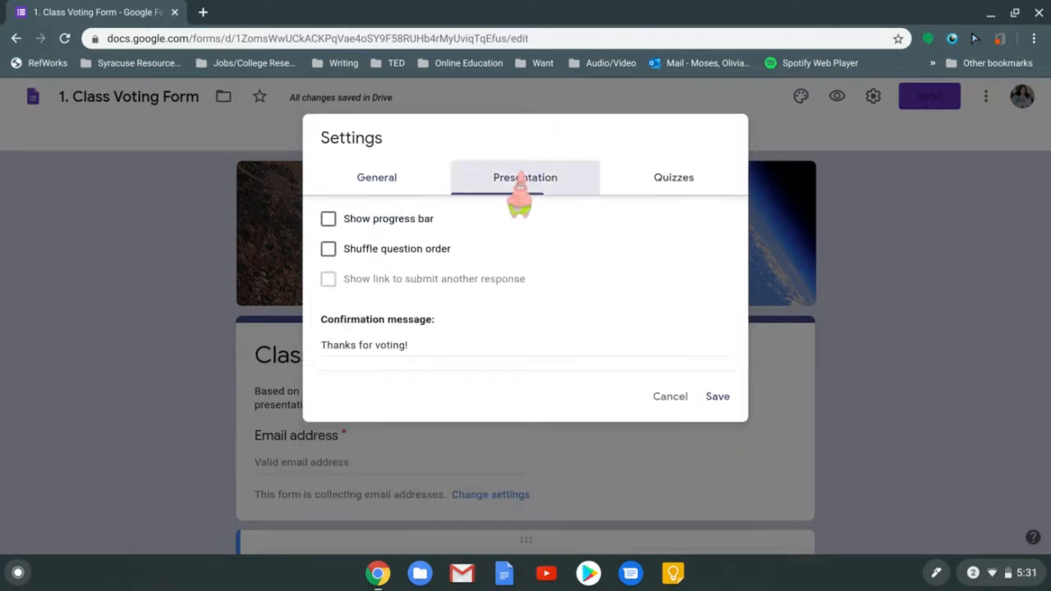
pyautogui.click(629, 179)
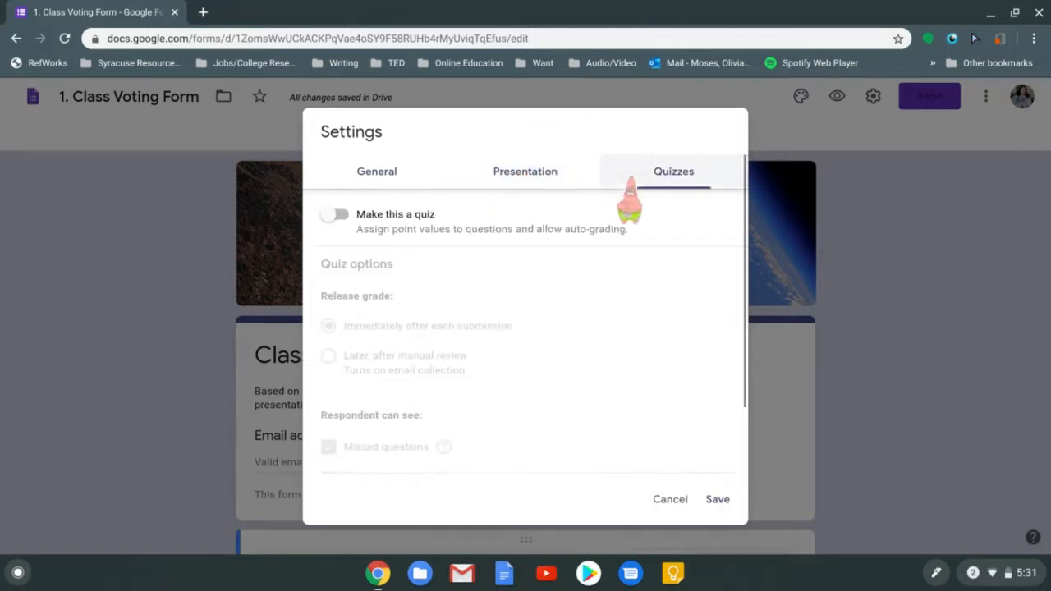
pyautogui.click(393, 175)
pyautogui.click(490, 191)
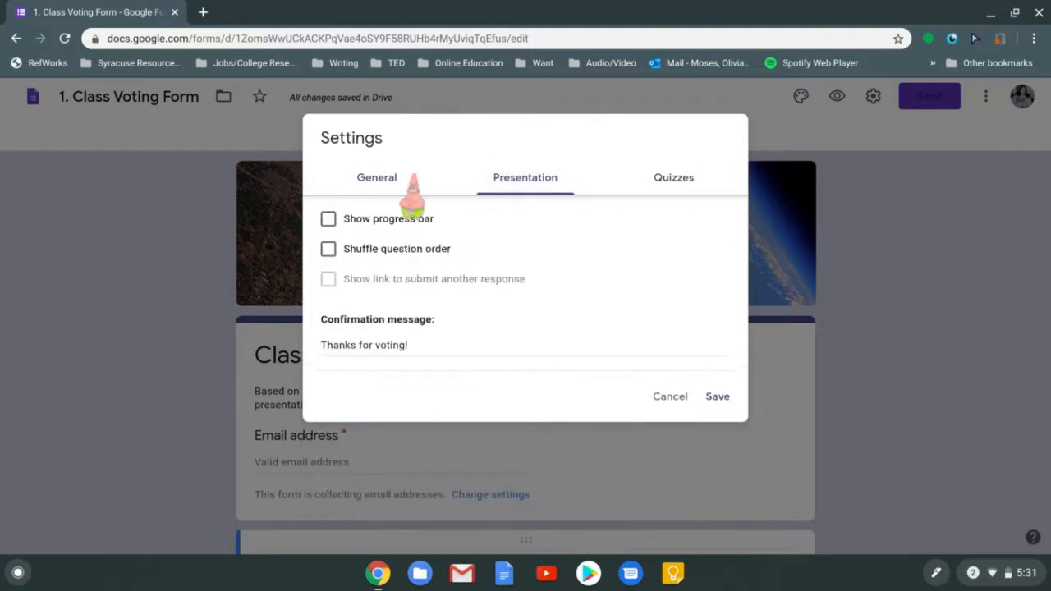
pyautogui.click(404, 190)
pyautogui.click(529, 185)
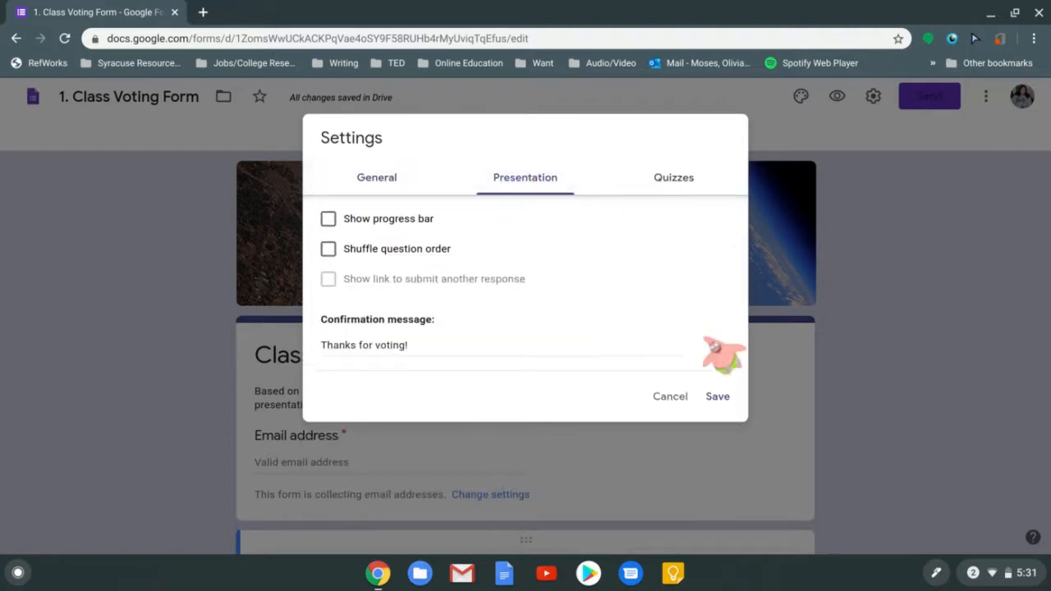
# Save the settings and look over the Questions editor, briefly opening the More menu
pyautogui.click(717, 397)
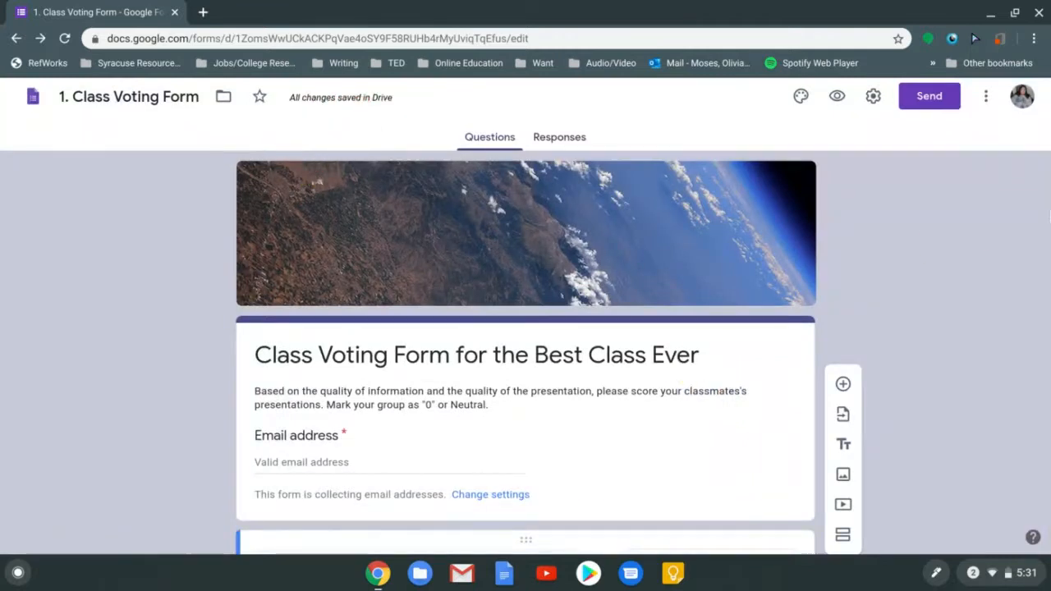
pyautogui.scroll(-3, 1049, 216)
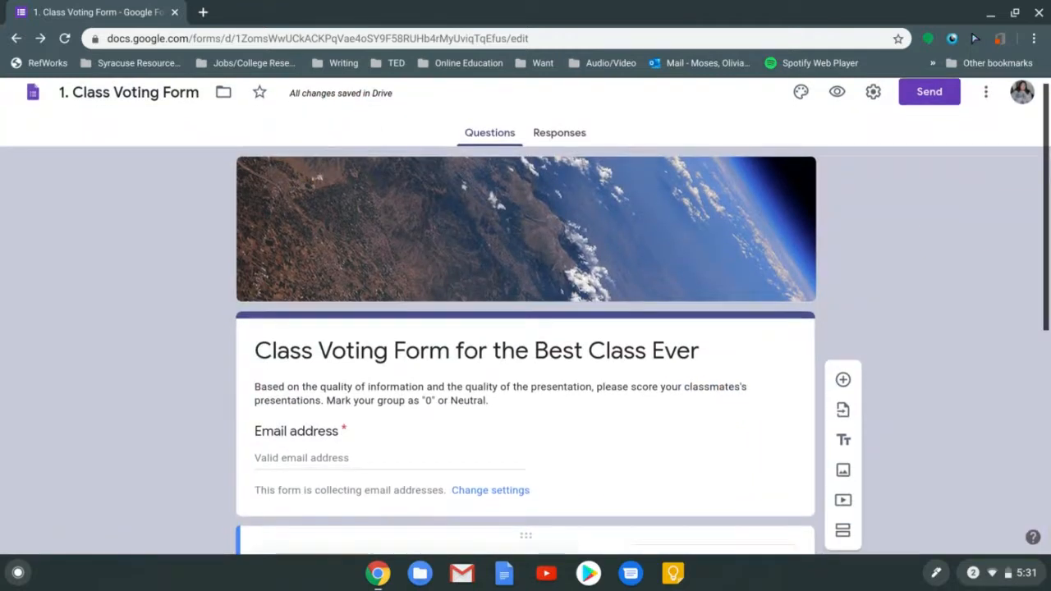
pyautogui.scroll(-2, 1018, 149)
pyautogui.scroll(5, 1017, 150)
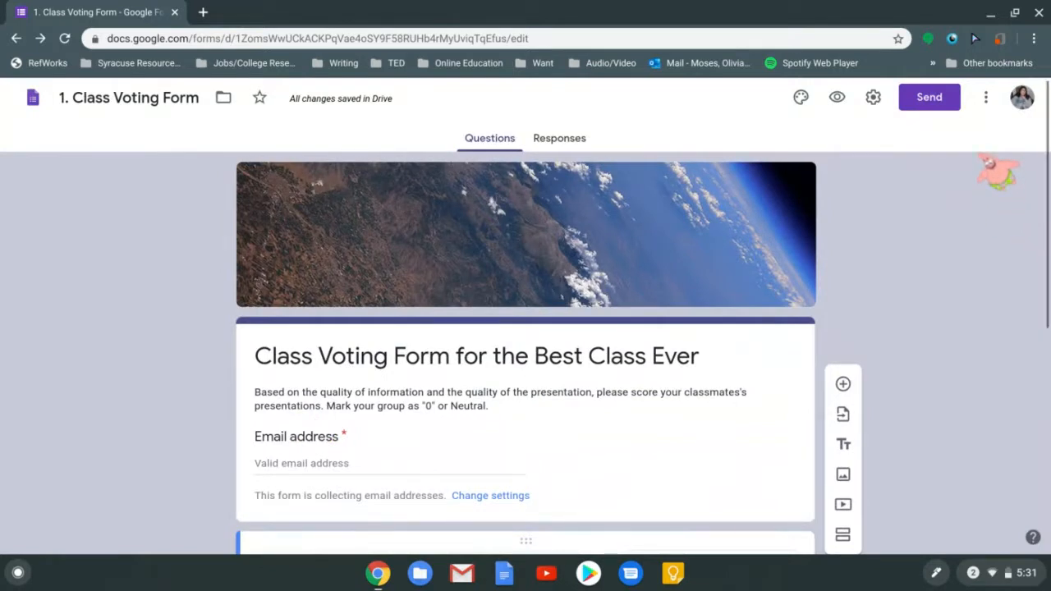
pyautogui.click(985, 97)
pyautogui.click(986, 97)
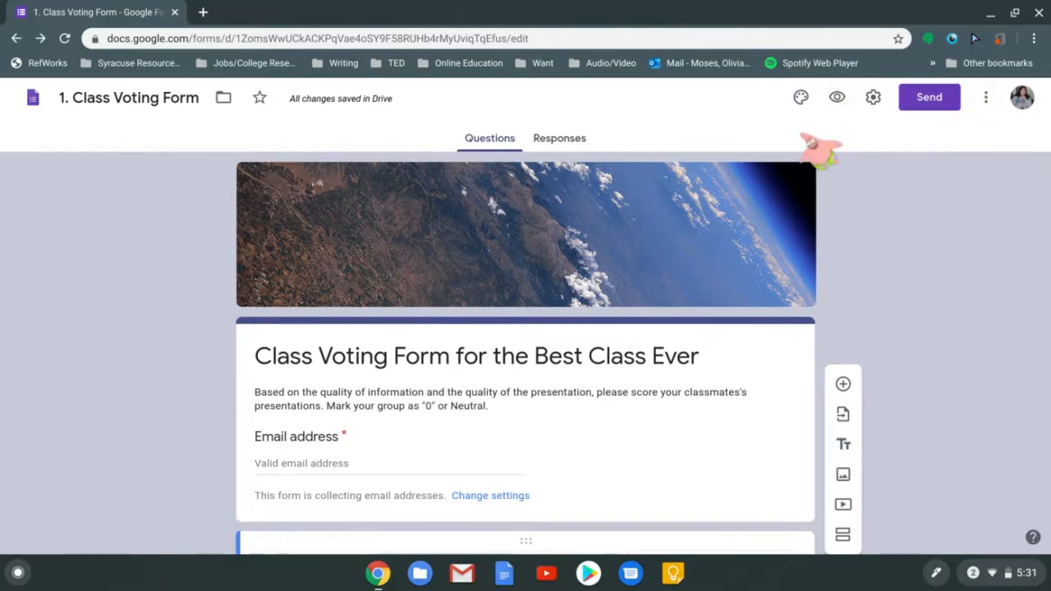
# Open the live respondent preview and scroll through the voting form
pyautogui.click(837, 99)
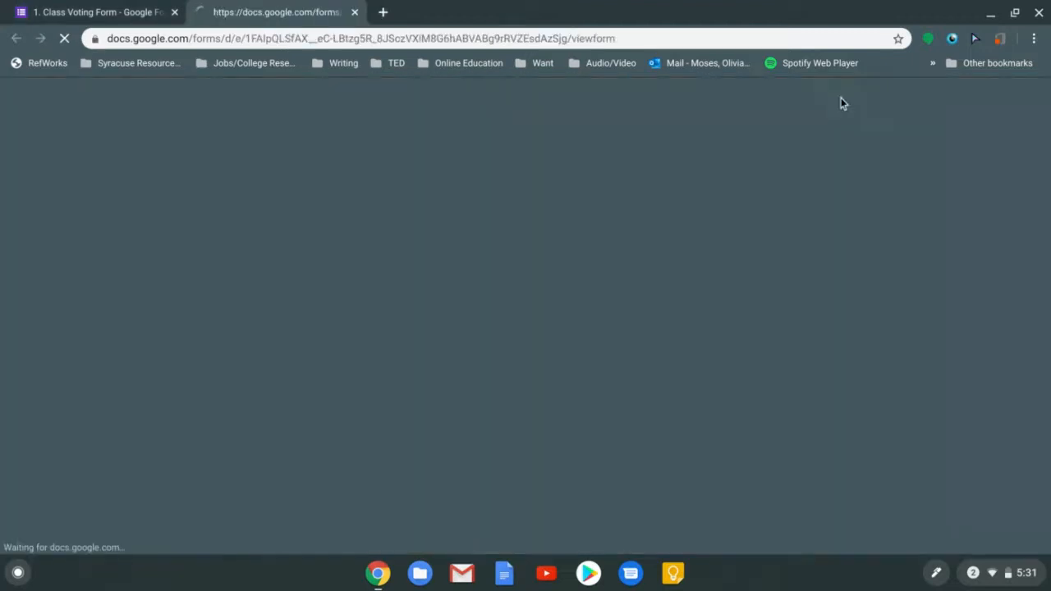
pyautogui.click(65, 11)
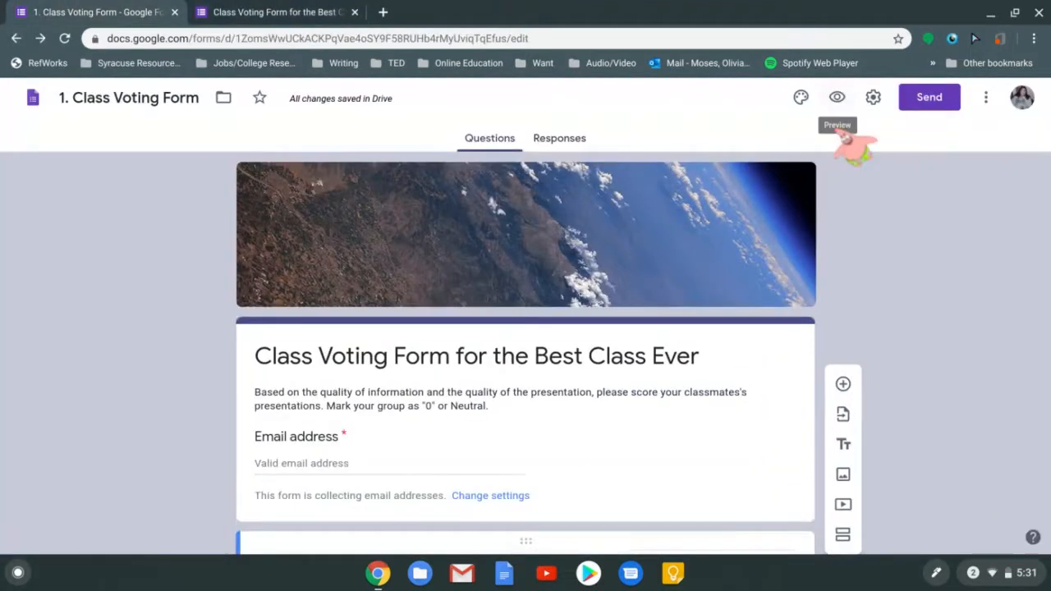
pyautogui.click(351, 4)
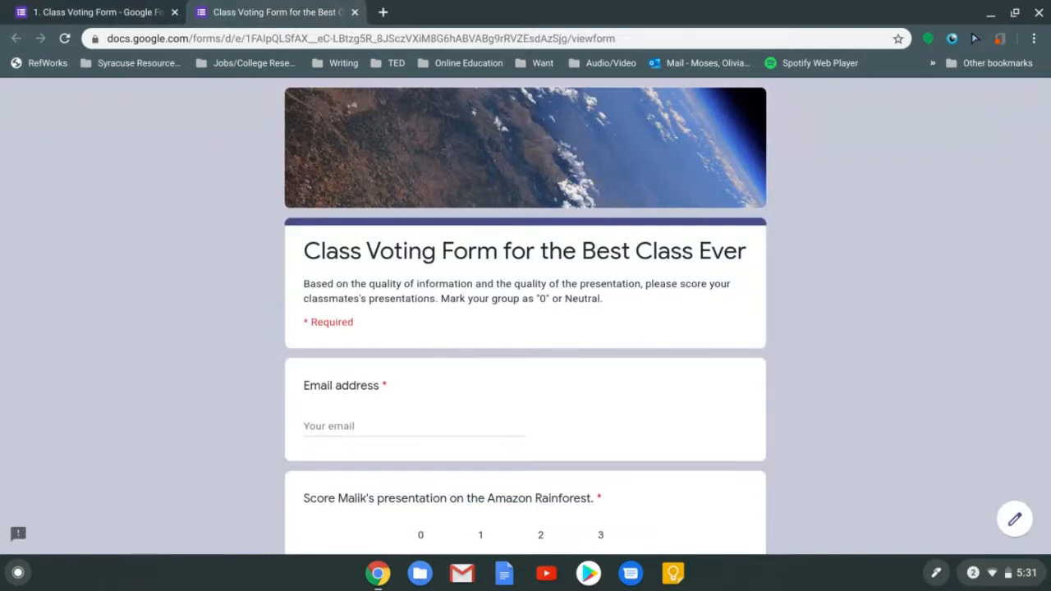
pyautogui.scroll(-1, 526, 316)
pyautogui.scroll(-5, 525, 317)
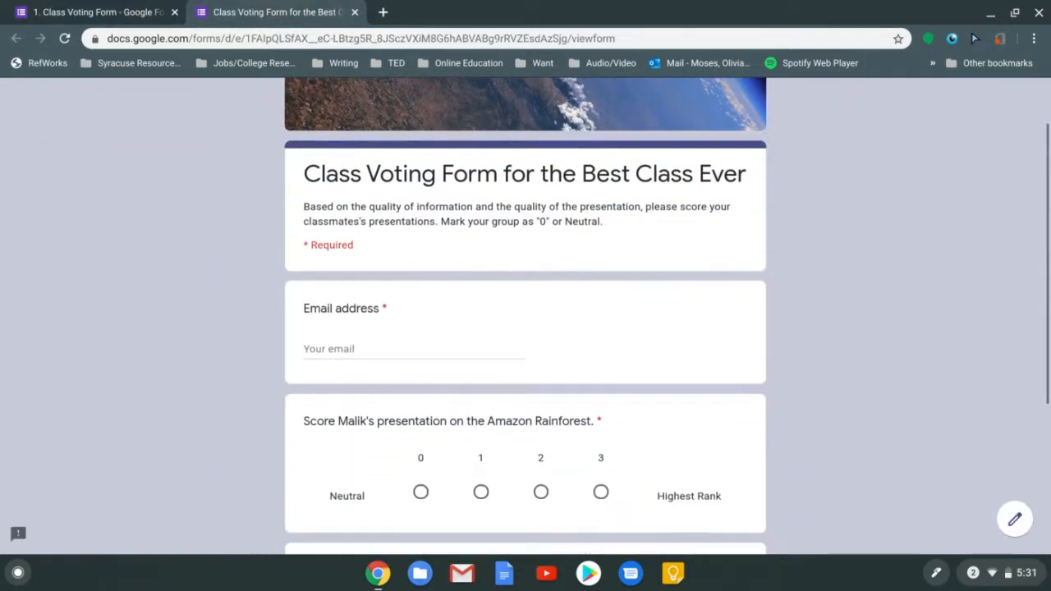
pyautogui.scroll(-5, 525, 316)
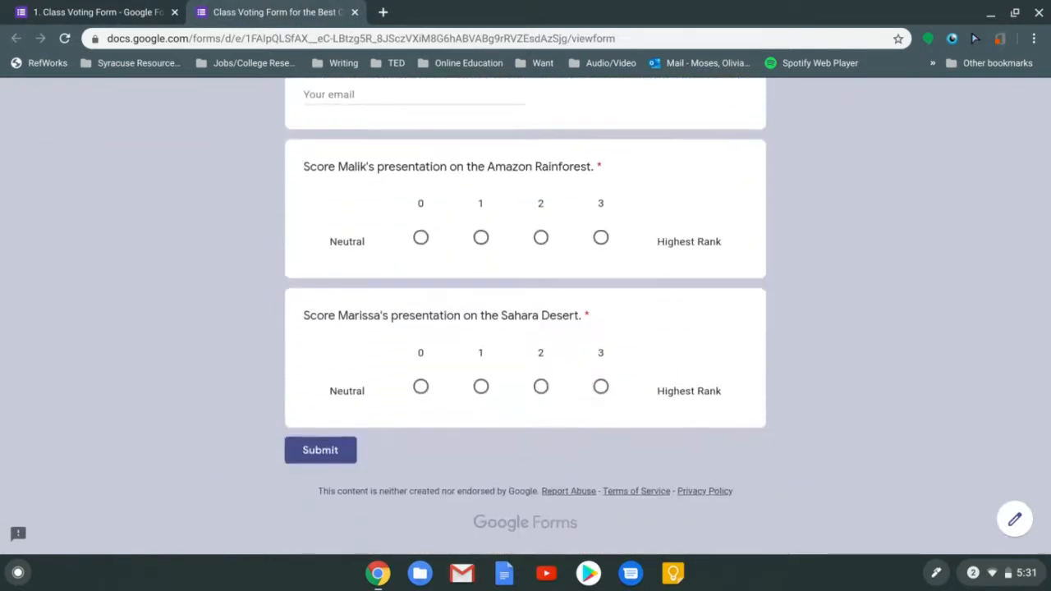
pyautogui.scroll(10, 525, 316)
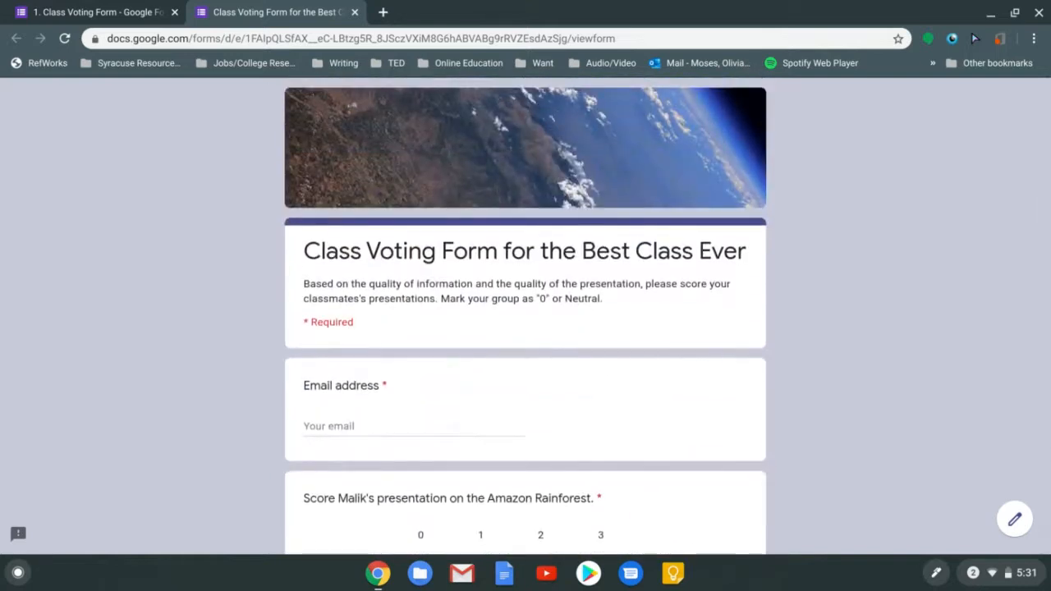
pyautogui.scroll(-10, 526, 316)
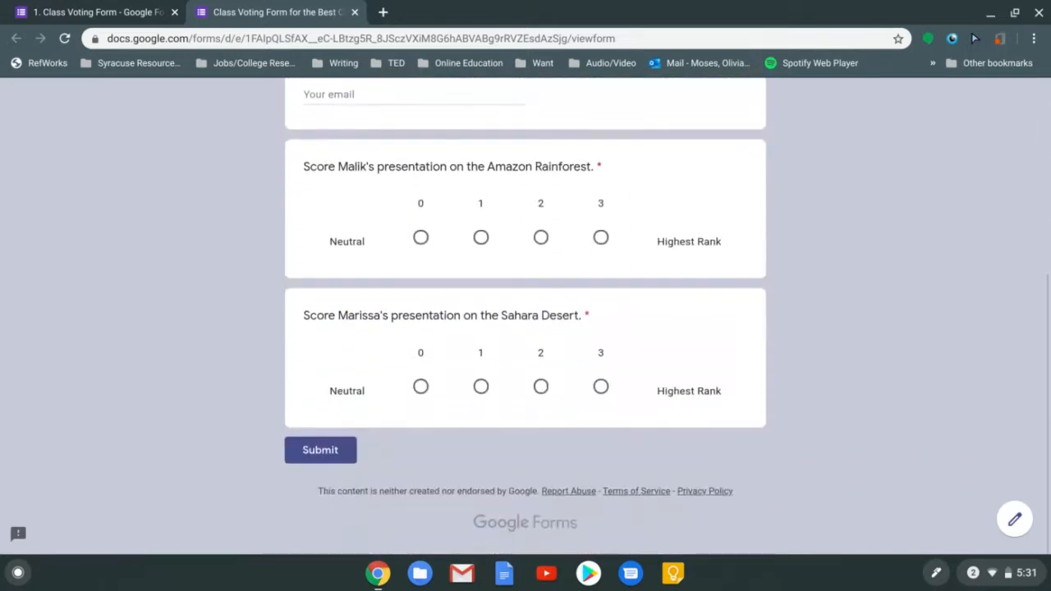
pyautogui.scroll(3, 525, 316)
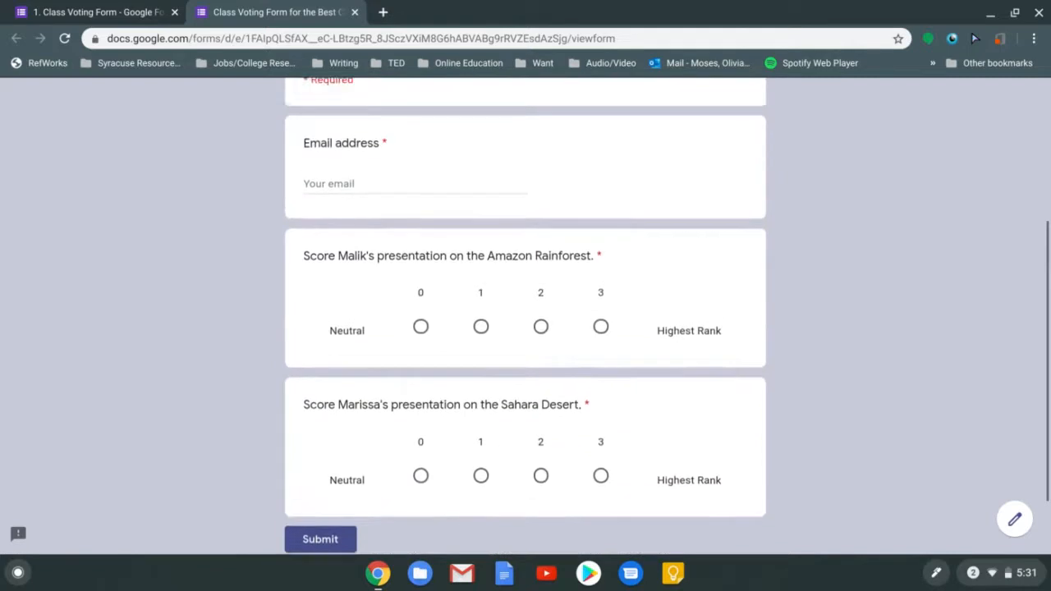
pyautogui.scroll(5, 850, 271)
pyautogui.scroll(-4, 849, 270)
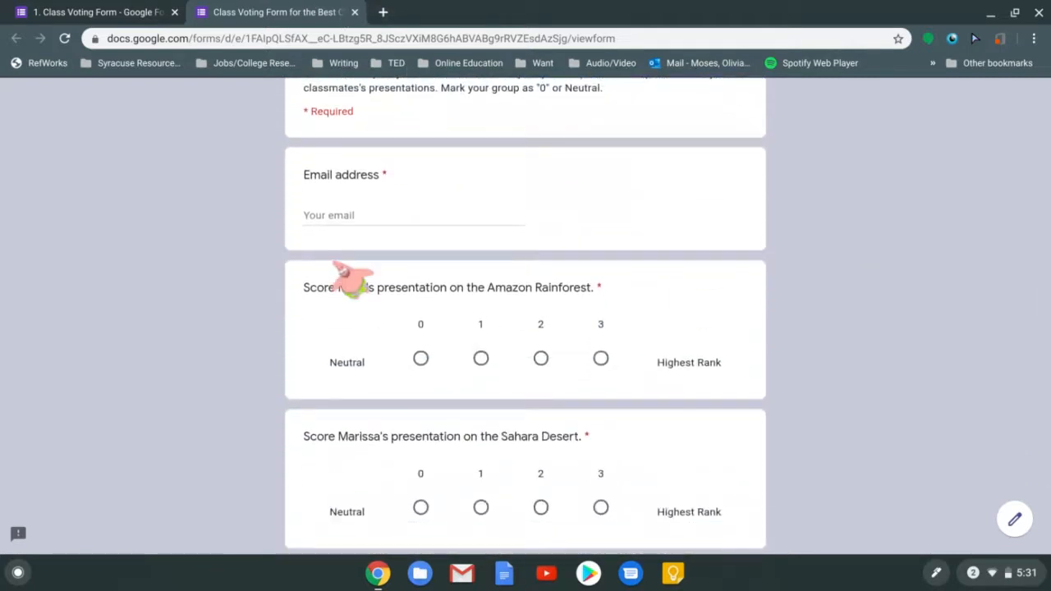
# Try the Email field in the preview, then close the preview tab and confirm leaving
pyautogui.click(345, 217)
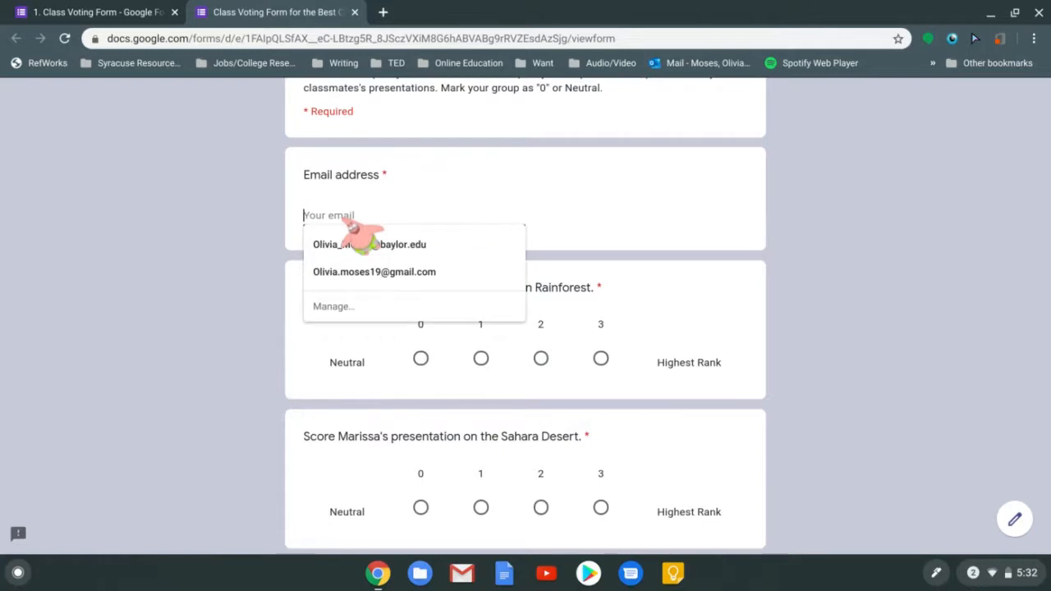
pyautogui.click(251, 159)
pyautogui.click(355, 13)
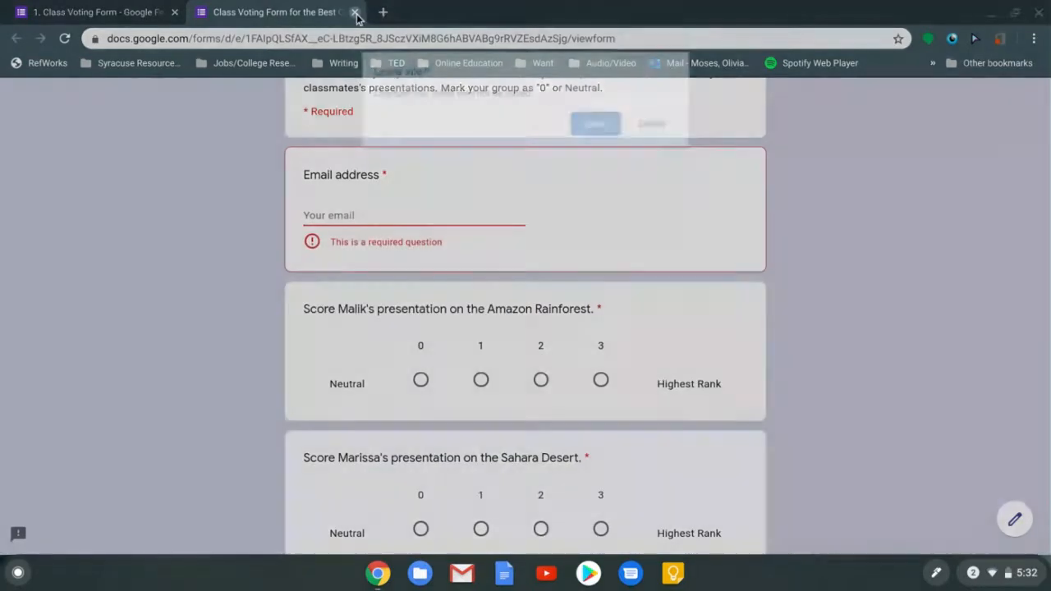
pyautogui.click(615, 124)
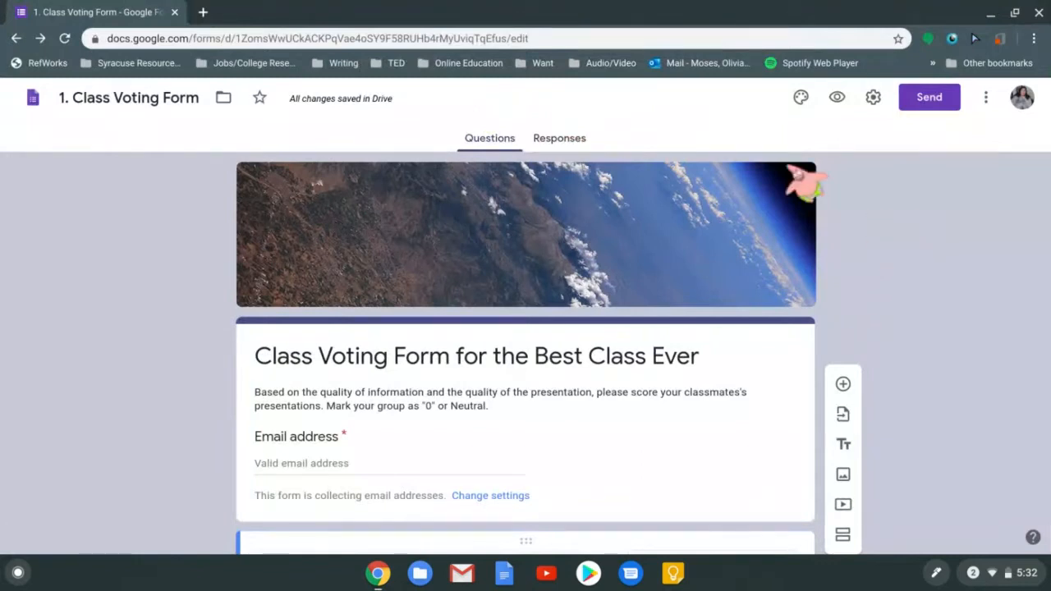
# Open the Send dialog, check the Link tab, and return to Email
pyautogui.click(929, 98)
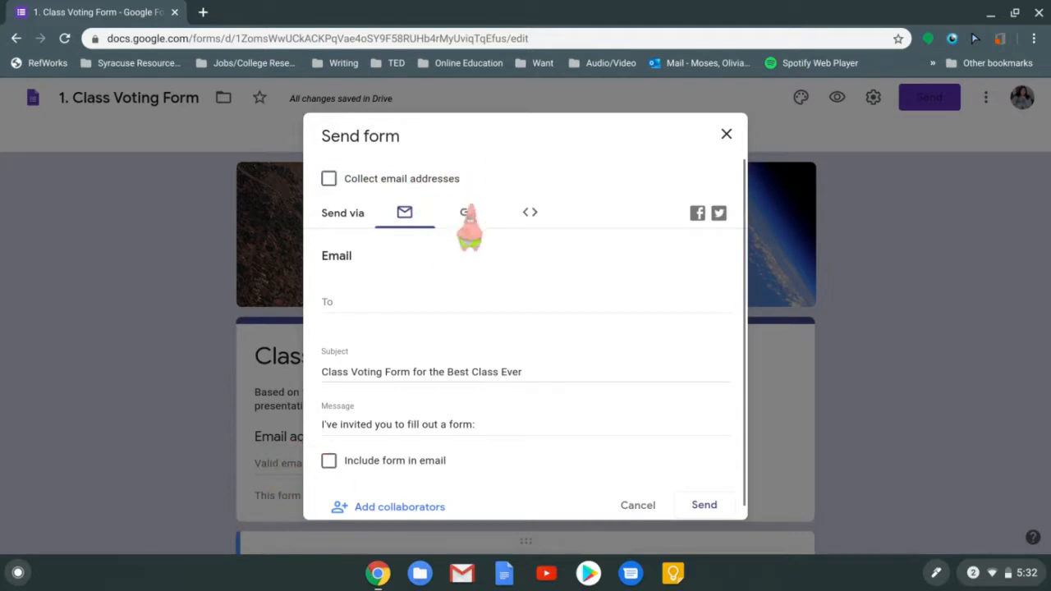
pyautogui.click(467, 212)
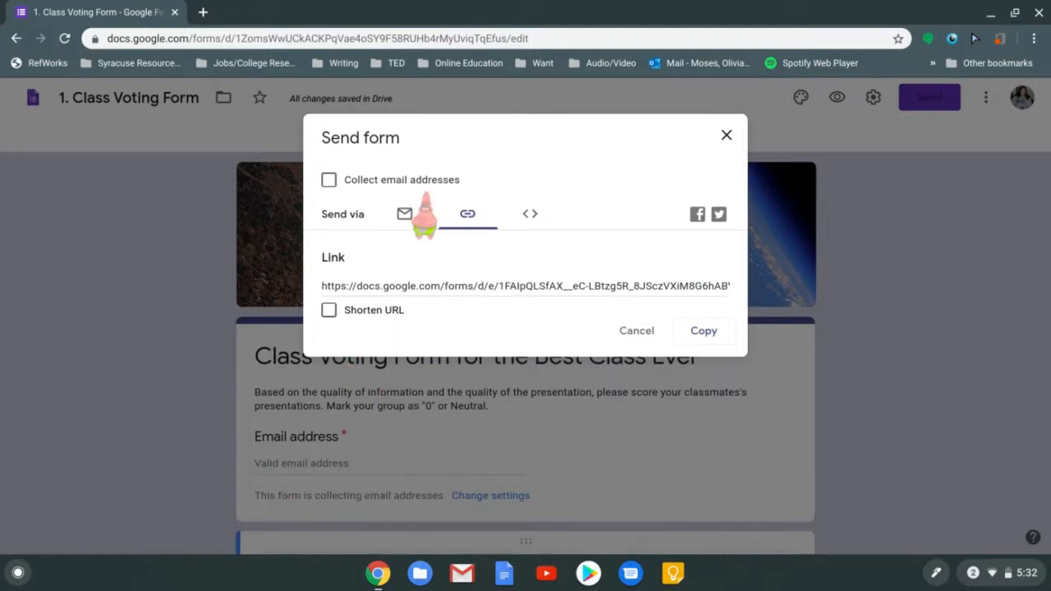
pyautogui.click(405, 217)
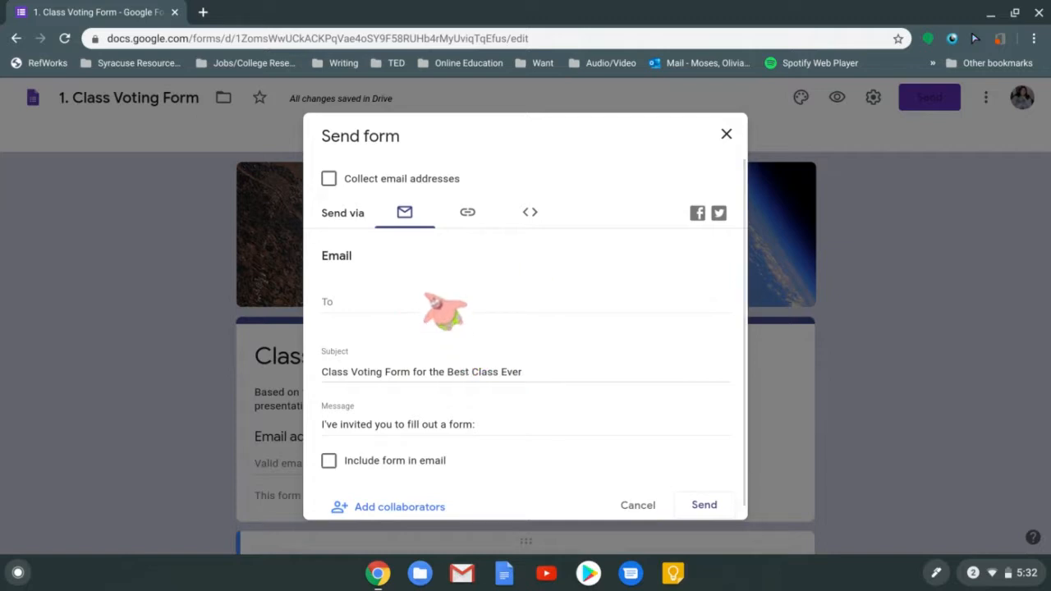
# Add the first recipient's university email address from the autocomplete suggestions
pyautogui.click(351, 308)
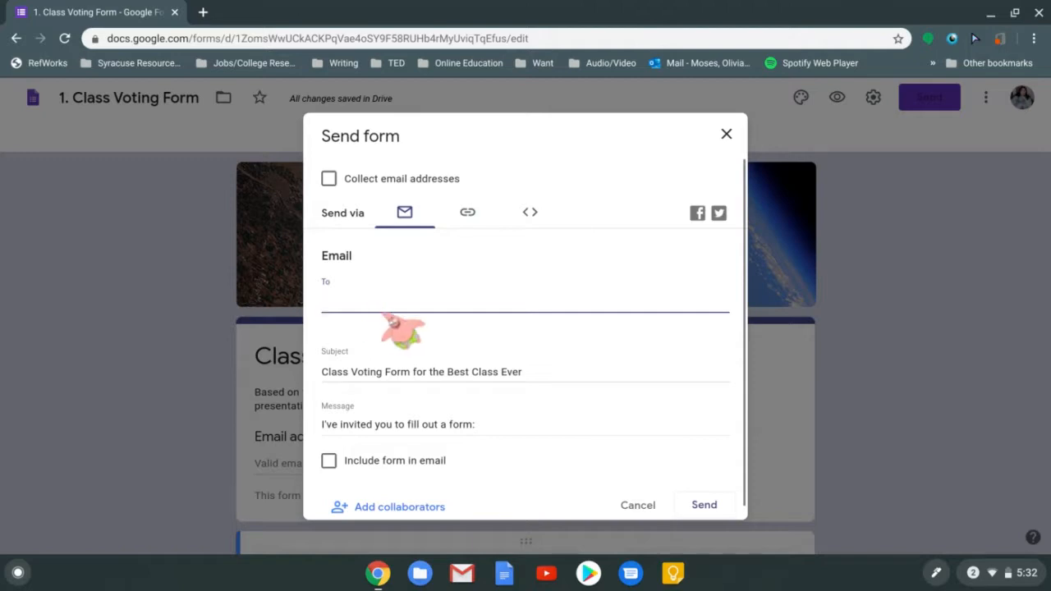
pyautogui.write('olivia')
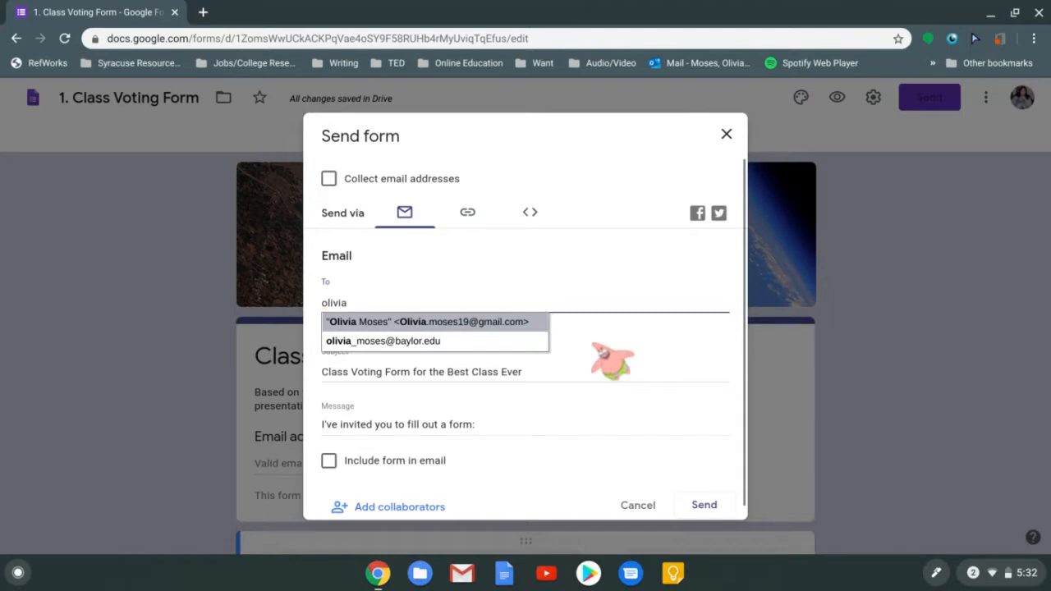
pyautogui.click(604, 353)
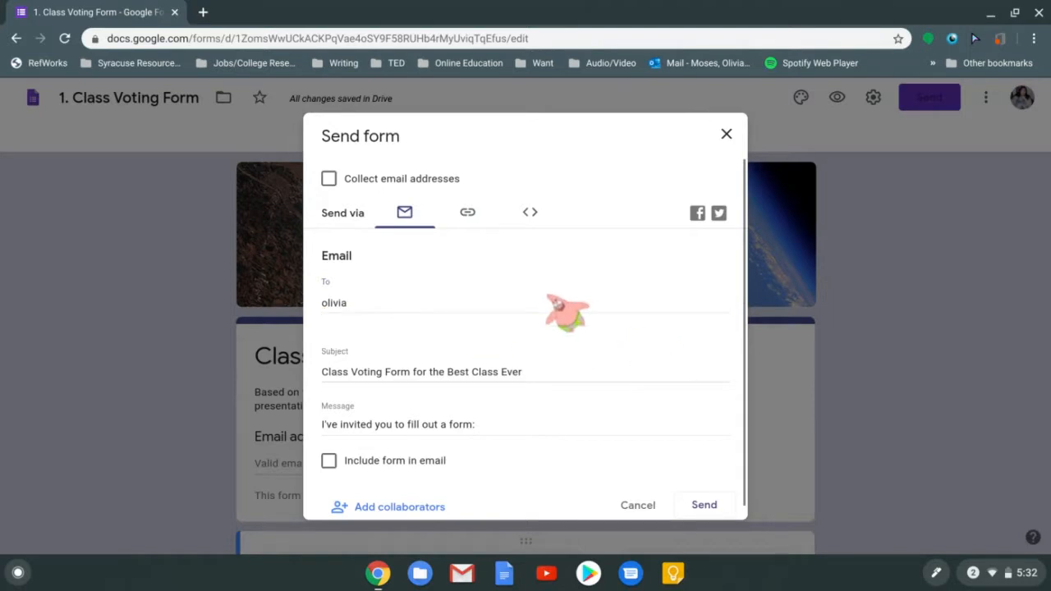
pyautogui.click(489, 304)
pyautogui.write('o')
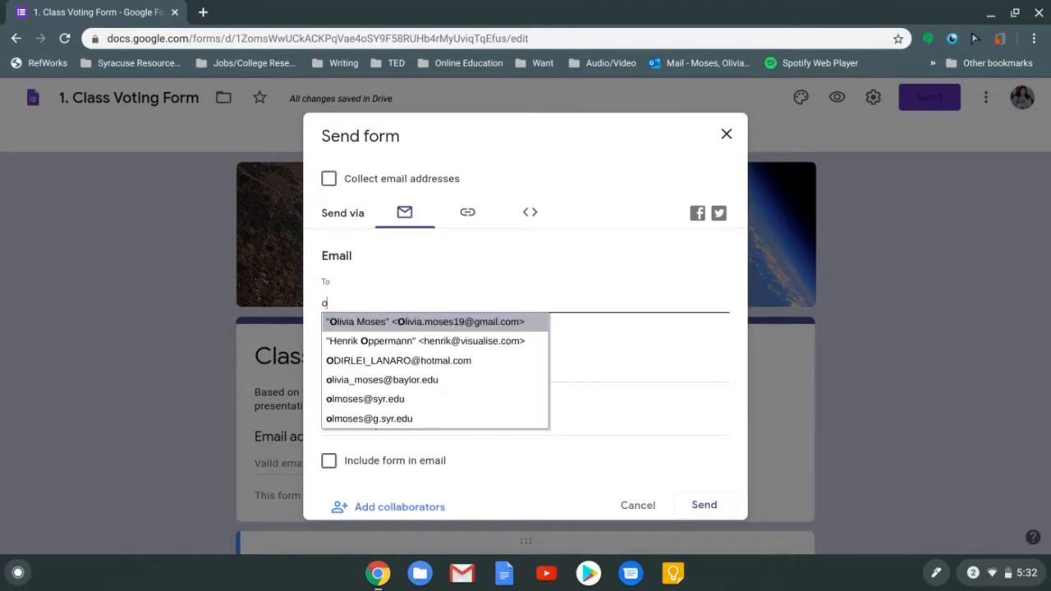
pyautogui.press('BackSpace')
pyautogui.write('olivia')
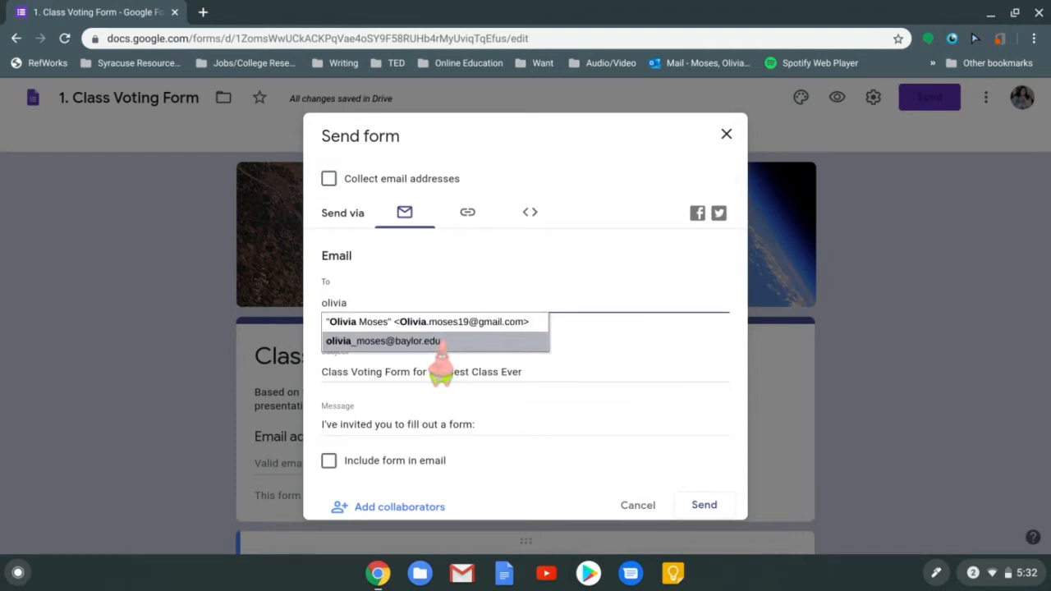
pyautogui.click(431, 342)
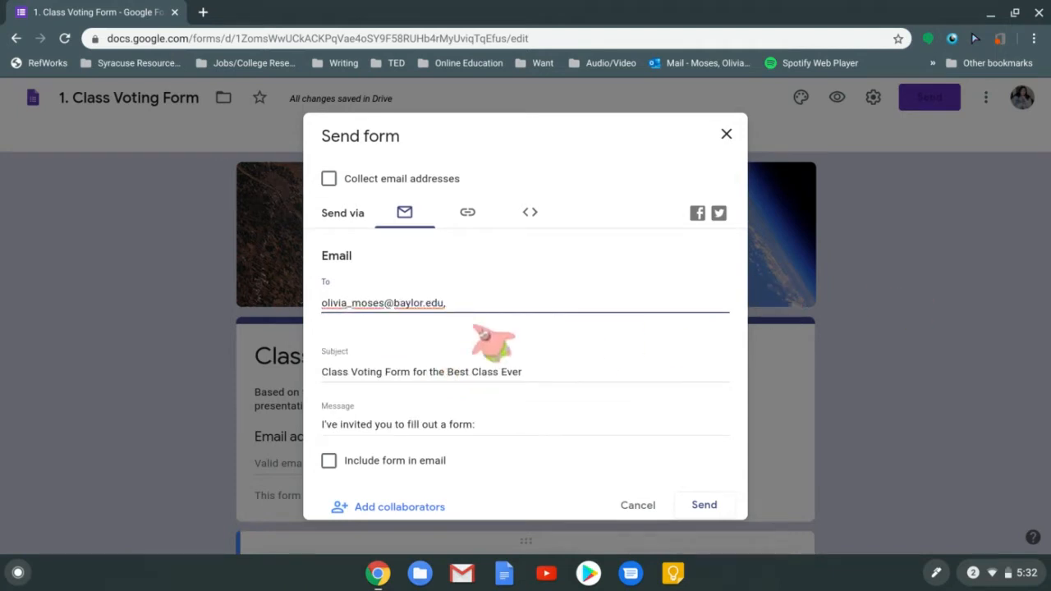
# Add the second and third recipient addresses from the suggestions
pyautogui.write('olivia')
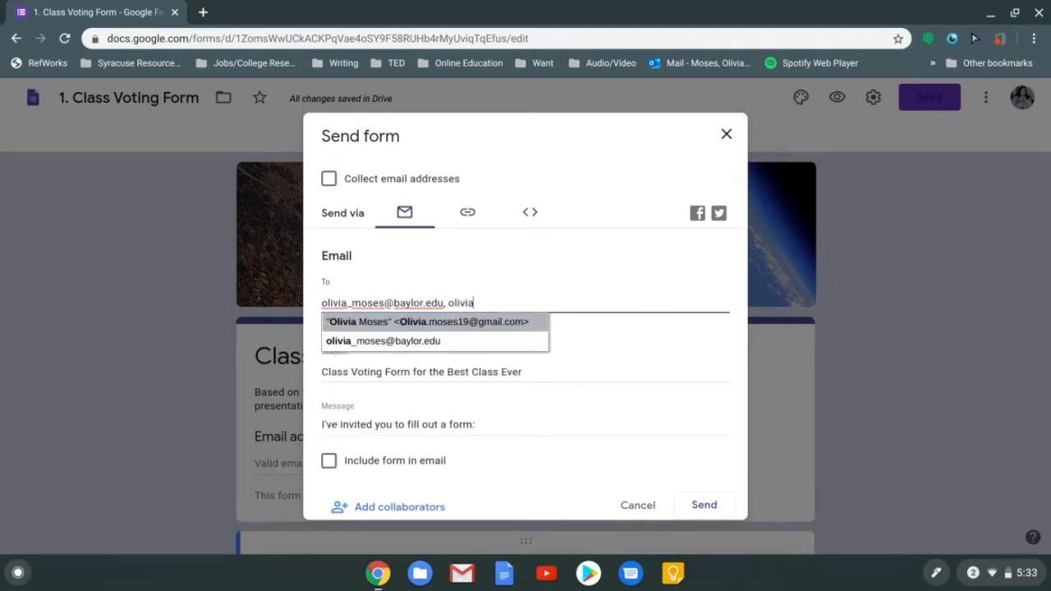
pyautogui.press('Return')
pyautogui.write('ol')
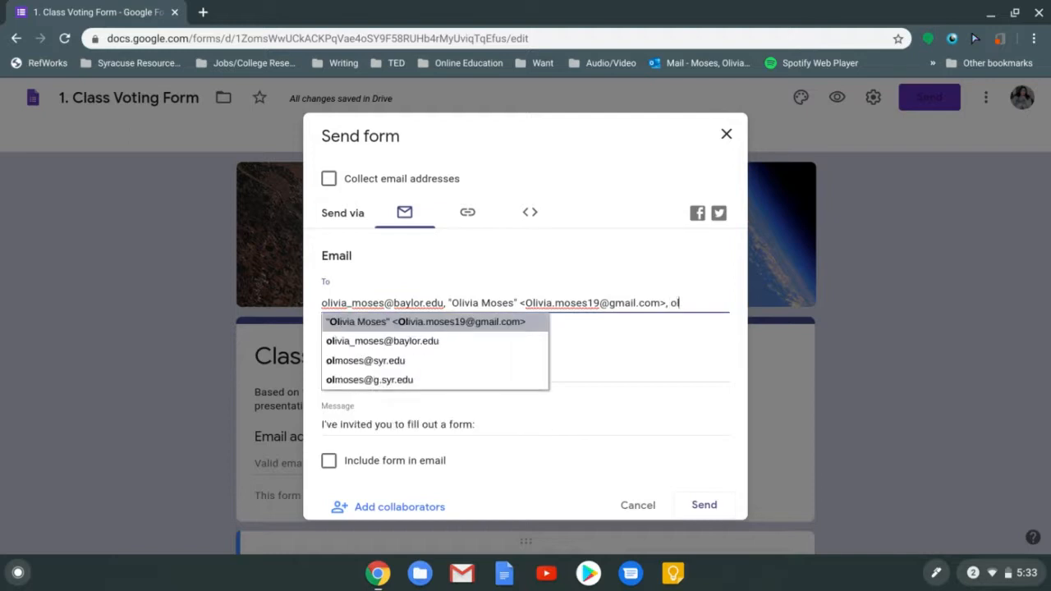
pyautogui.click(398, 366)
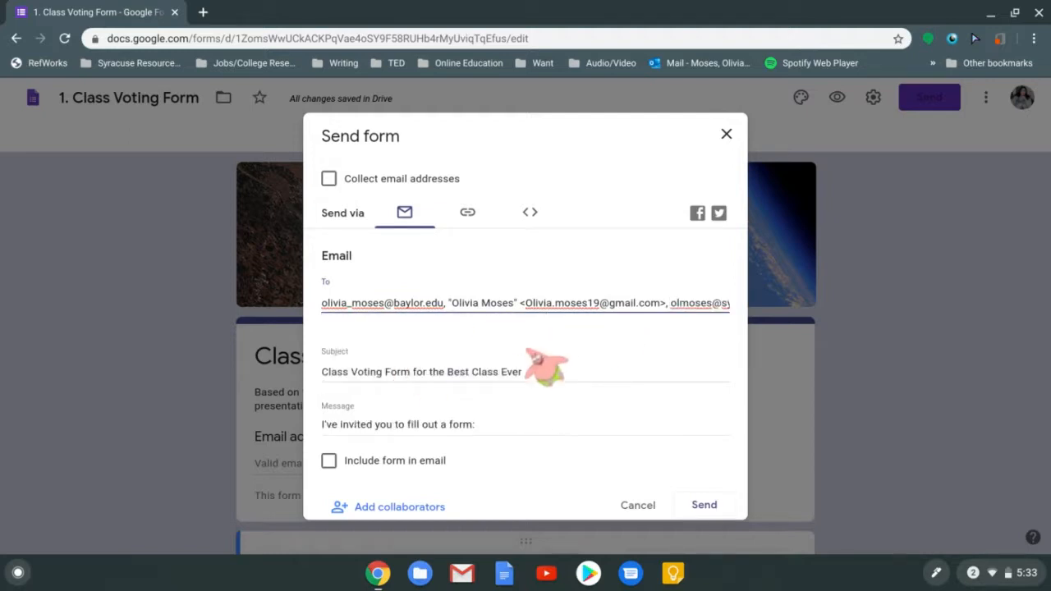
pyautogui.scroll(-1, 579, 411)
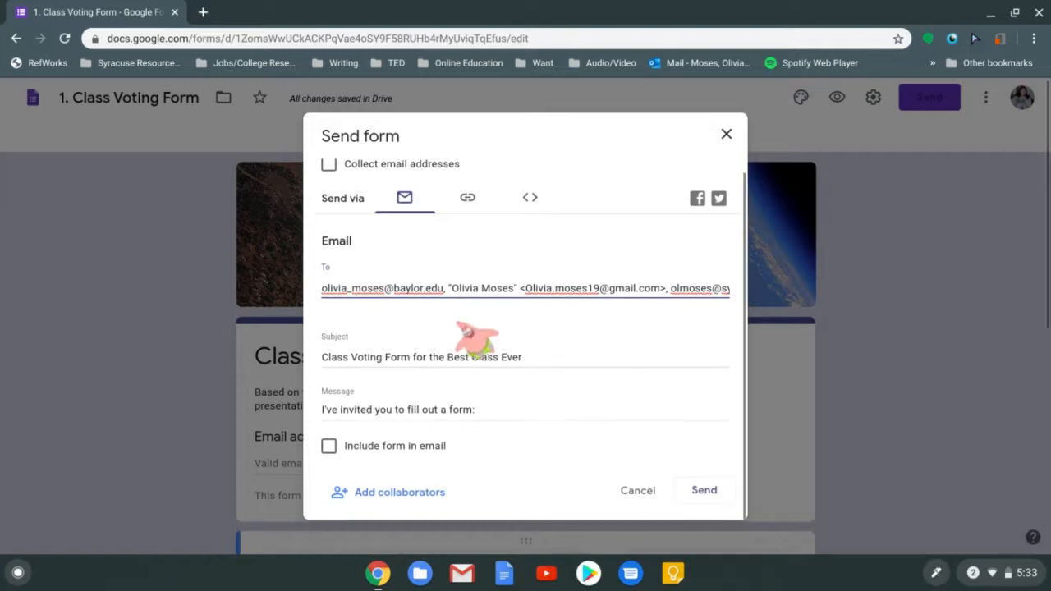
pyautogui.click(525, 361)
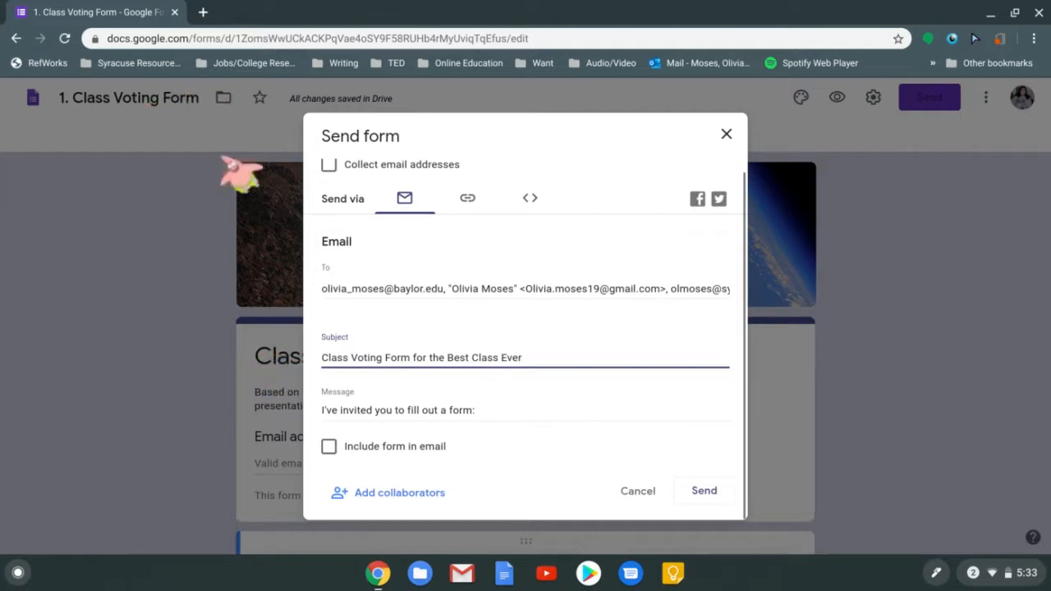
# Retitle the subject 'DUE TONIGHT: Voting Form on Final Projects' and include the form in the email
pyautogui.moveTo(529, 361); pyautogui.dragTo(322, 359)
pyautogui.press('BackSpace')
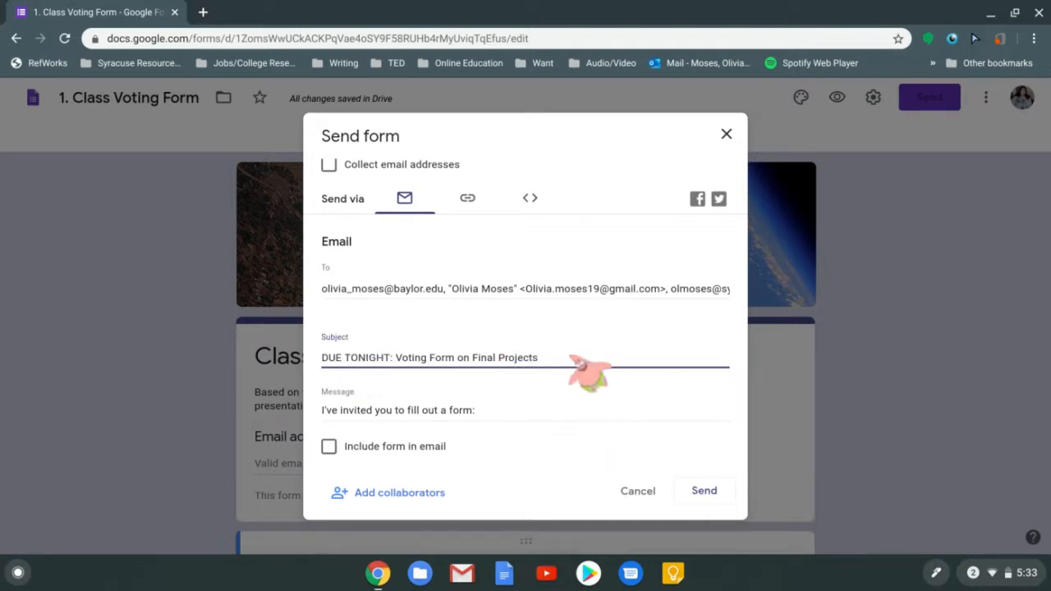
pyautogui.click(687, 422)
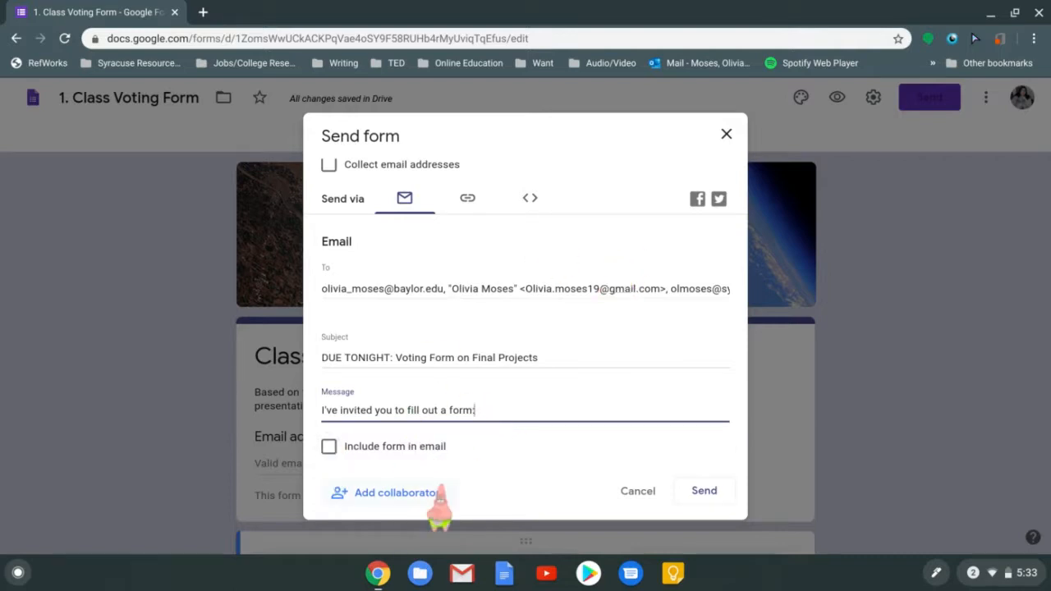
pyautogui.click(329, 446)
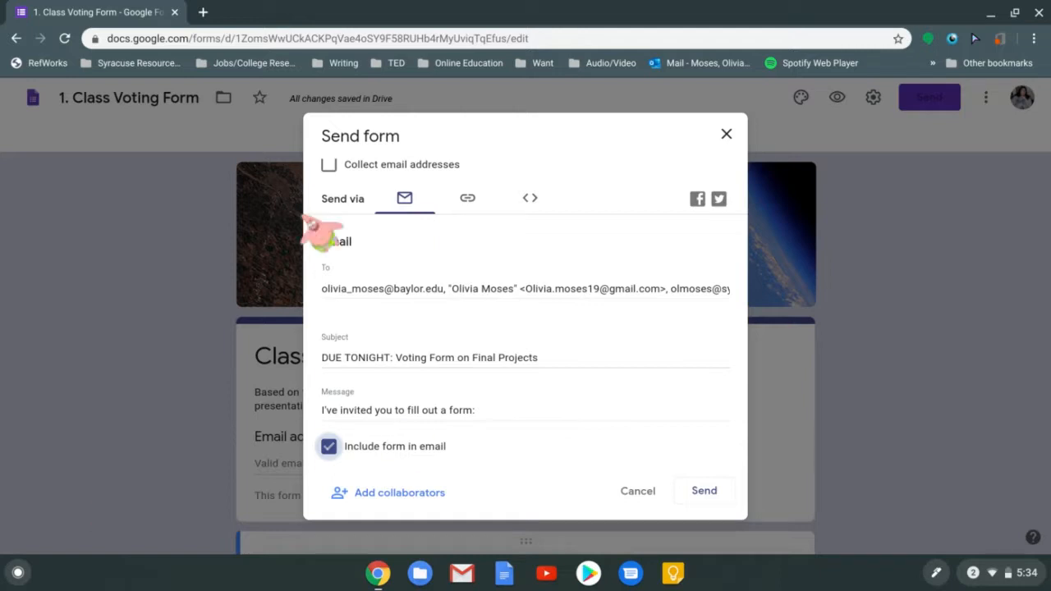
pyautogui.click(465, 213)
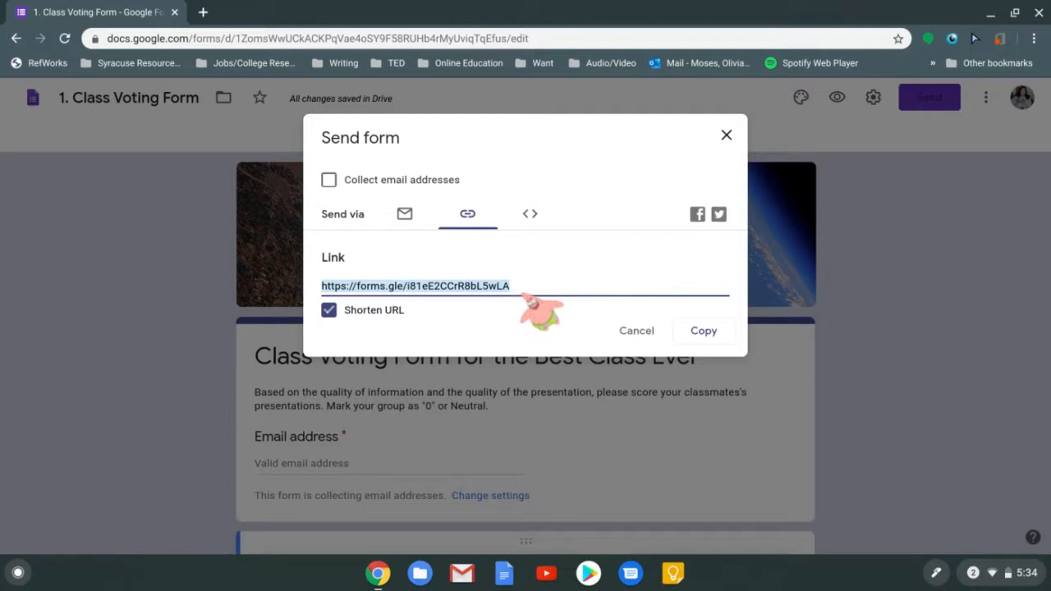
# Copy the shortened form link and open a new blank browser tab
pyautogui.click(711, 333)
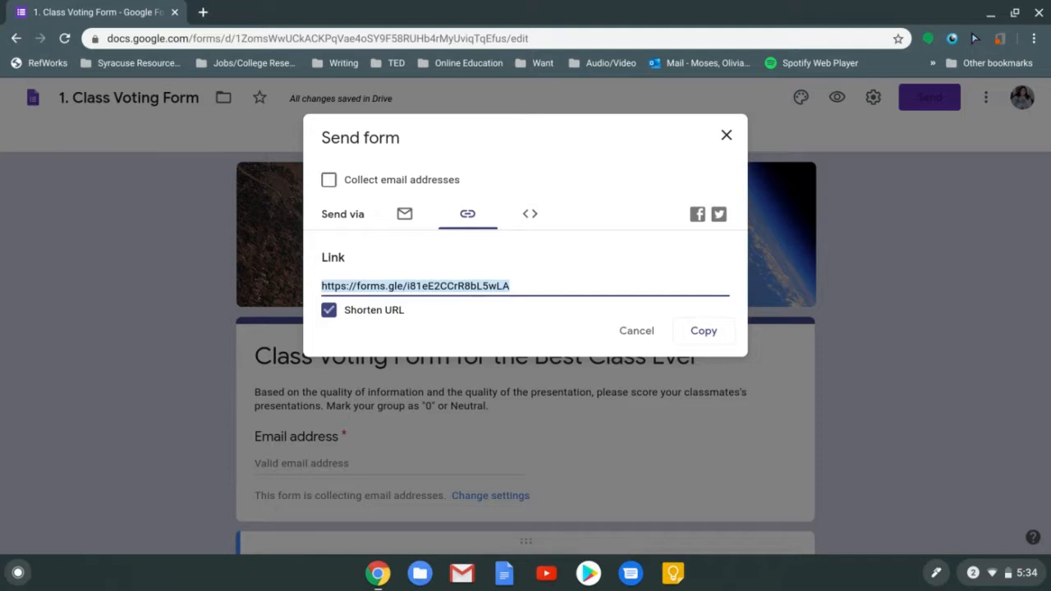
pyautogui.click(633, 165)
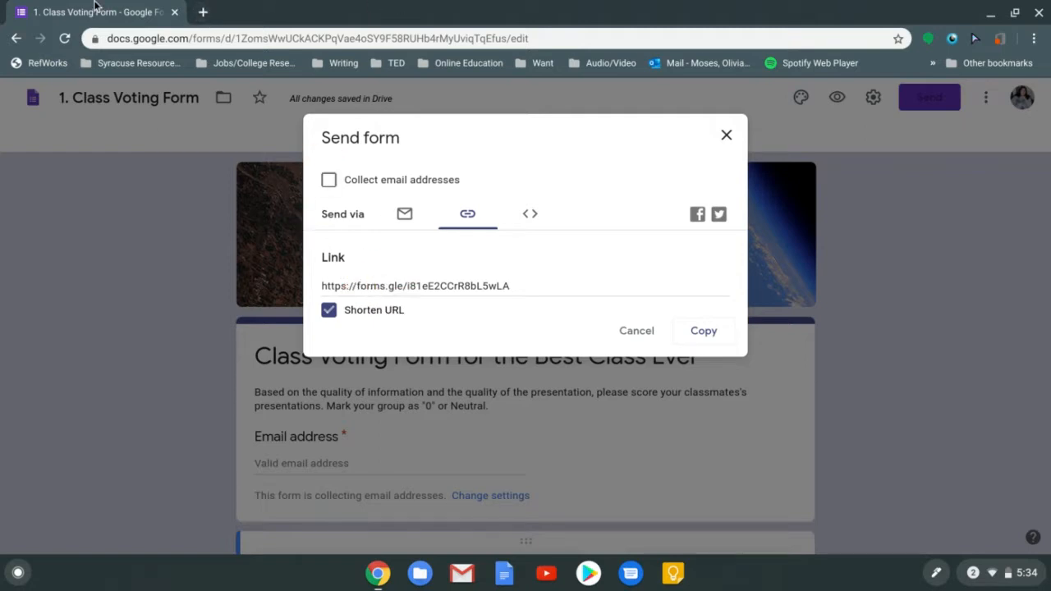
pyautogui.click(203, 12)
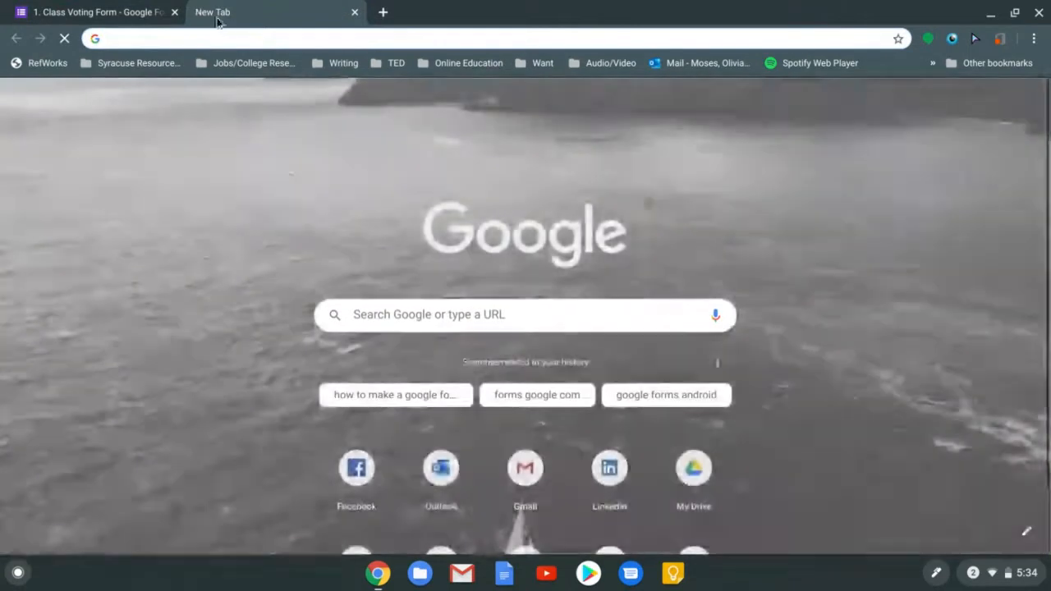
# Load the pasted forms.gle link, scroll the live form, then return to the editor
pyautogui.hotkey('ctrl', 'v')
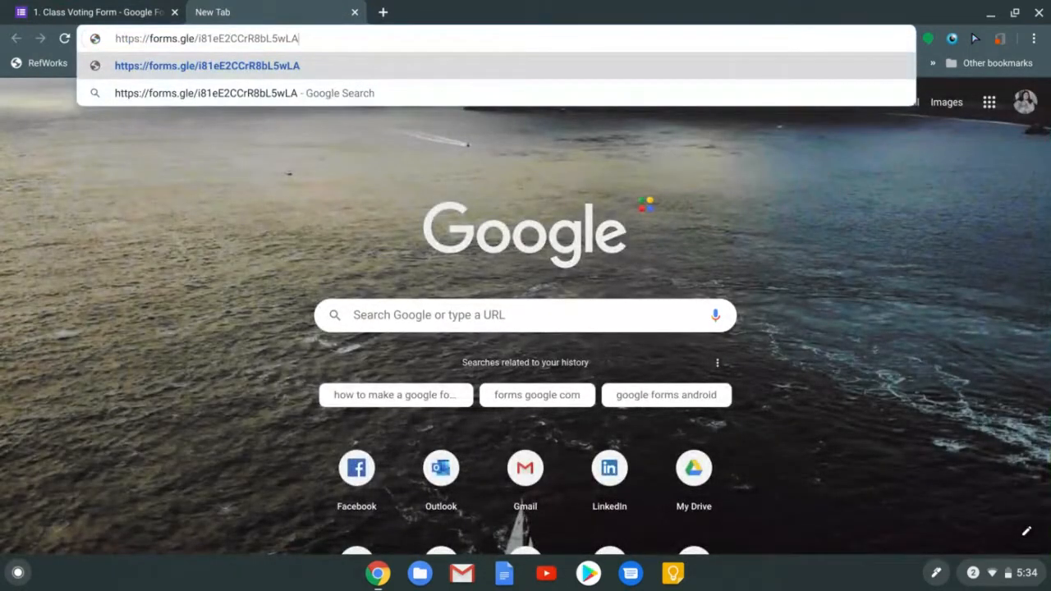
pyautogui.press('Return')
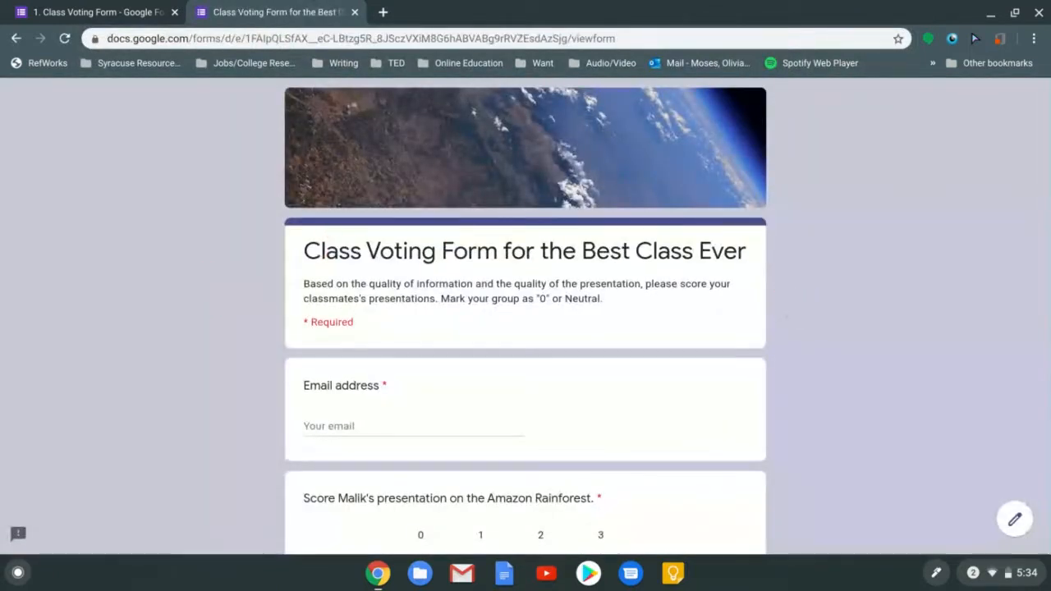
pyautogui.scroll(-3, 525, 316)
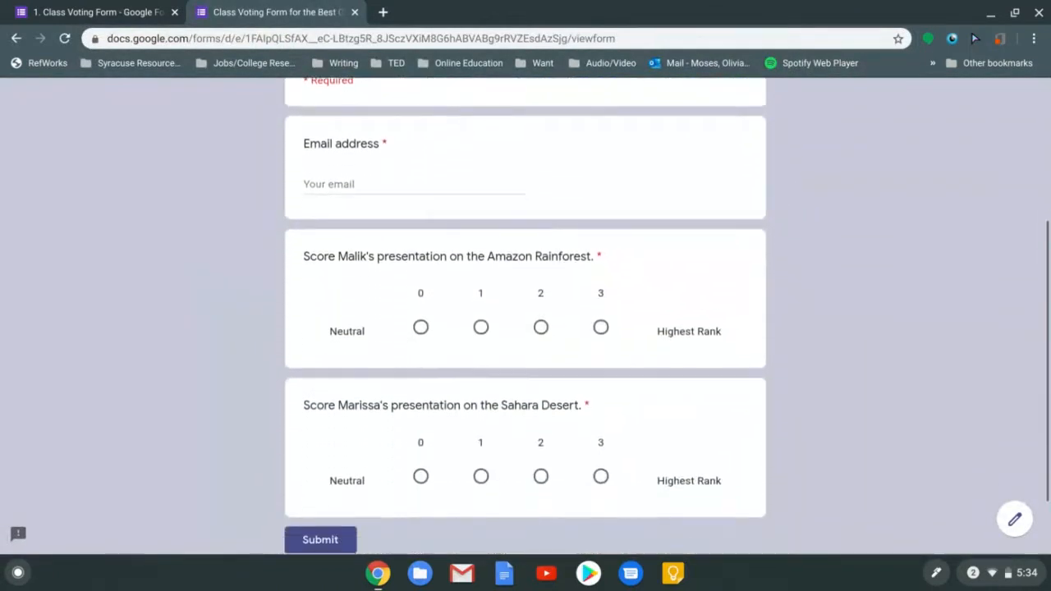
pyautogui.scroll(3, 525, 316)
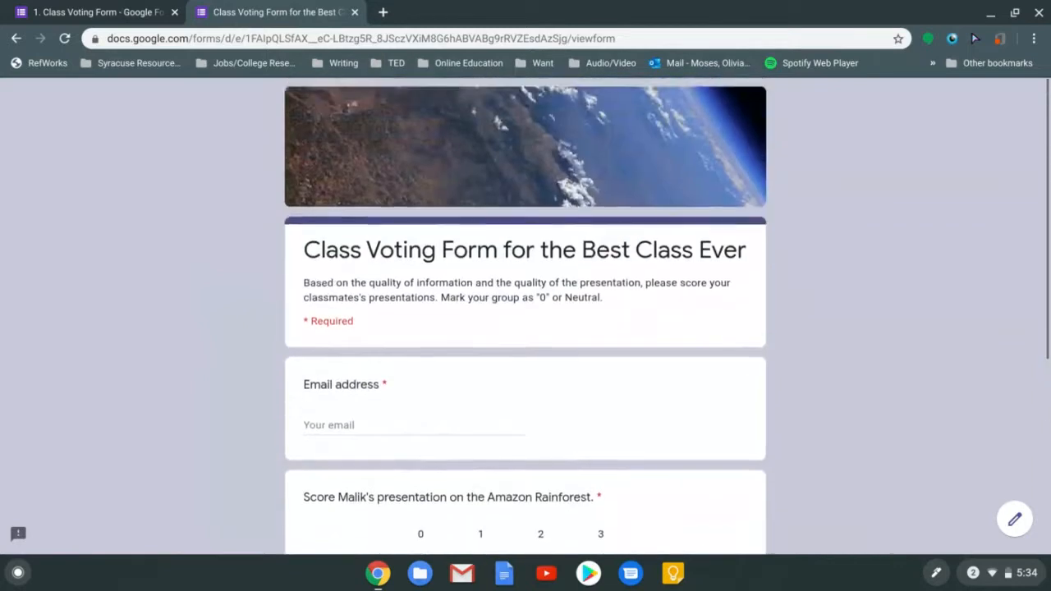
pyautogui.scroll(-4, 525, 316)
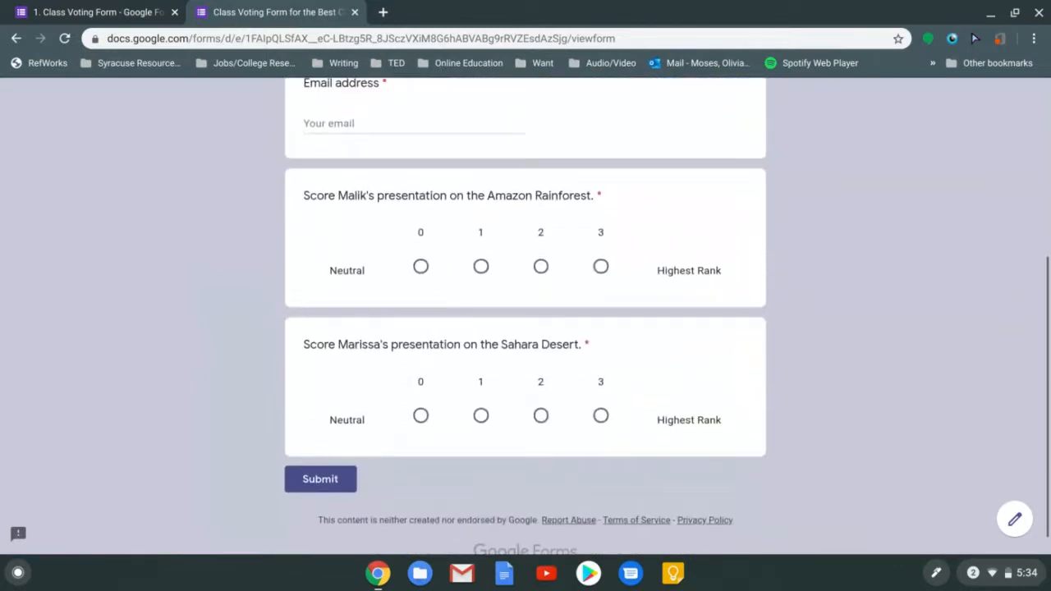
pyautogui.scroll(3, 526, 315)
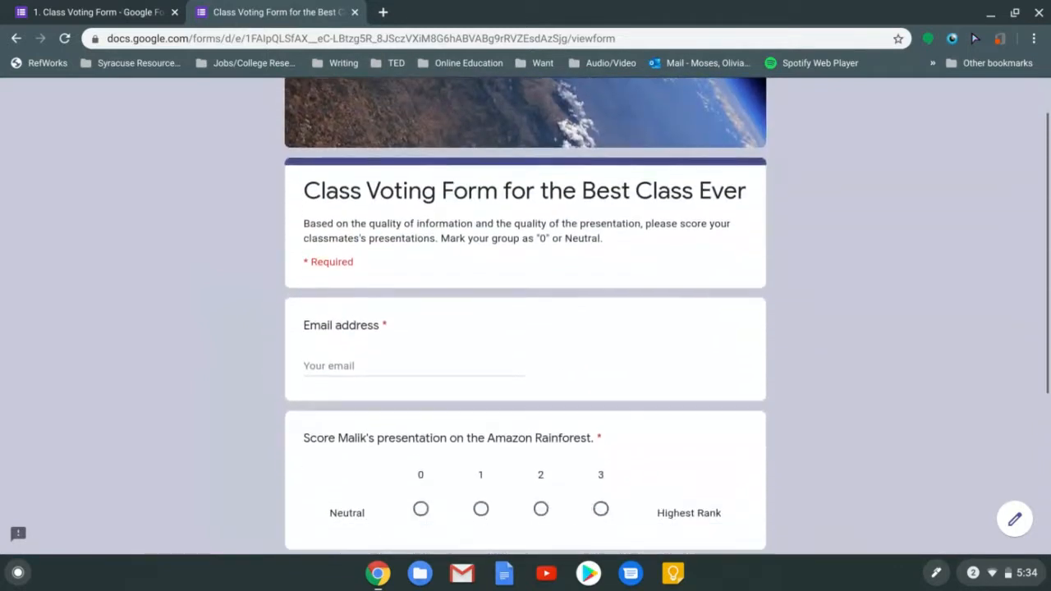
pyautogui.scroll(-3, 525, 315)
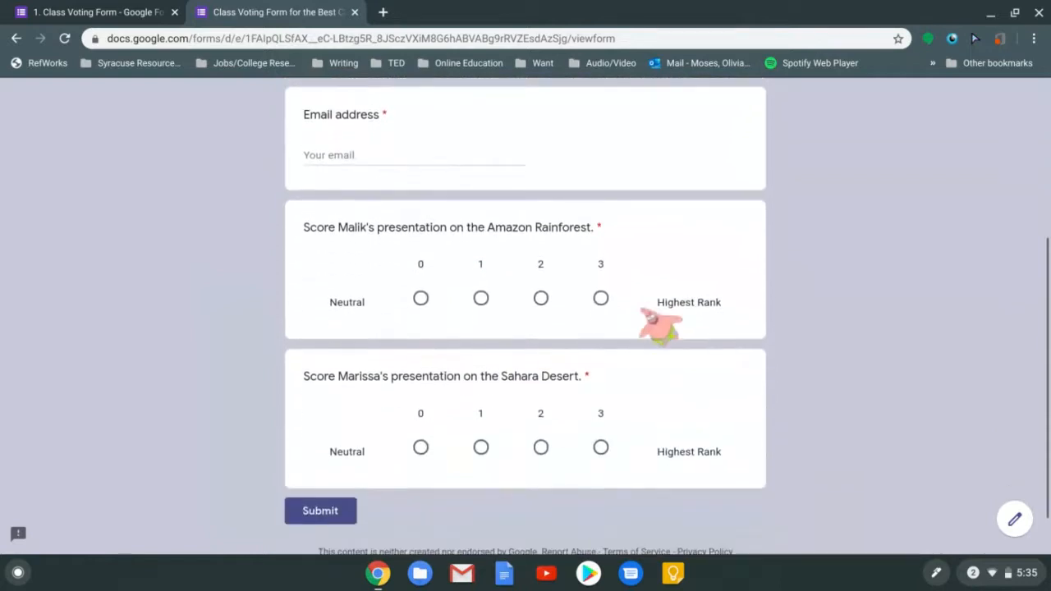
pyautogui.click(65, 10)
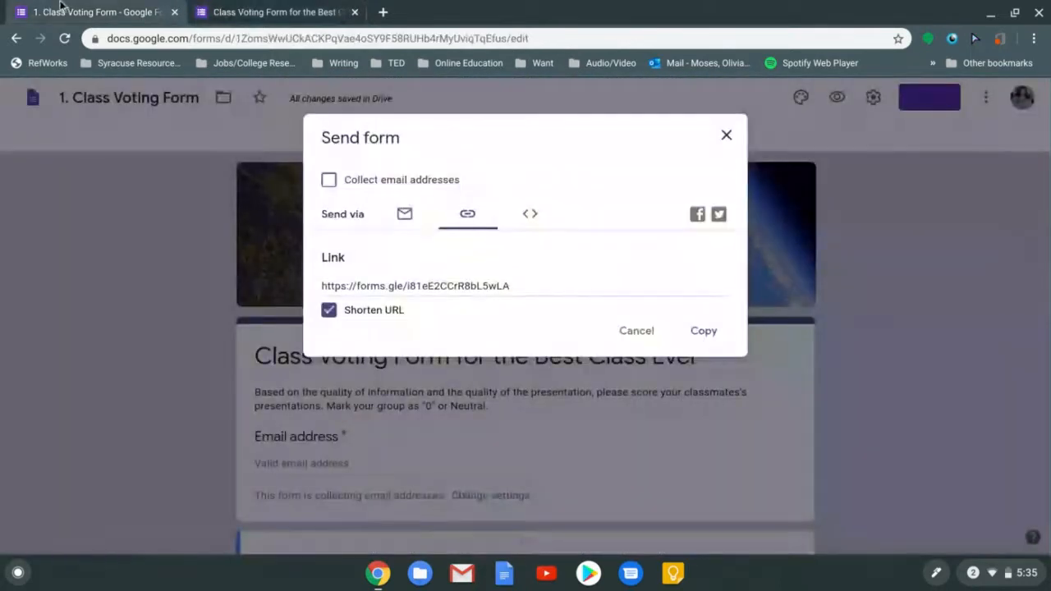
# Review the Embed HTML, Link and Email tabs, then open Sharing settings for collaborators
pyautogui.click(529, 214)
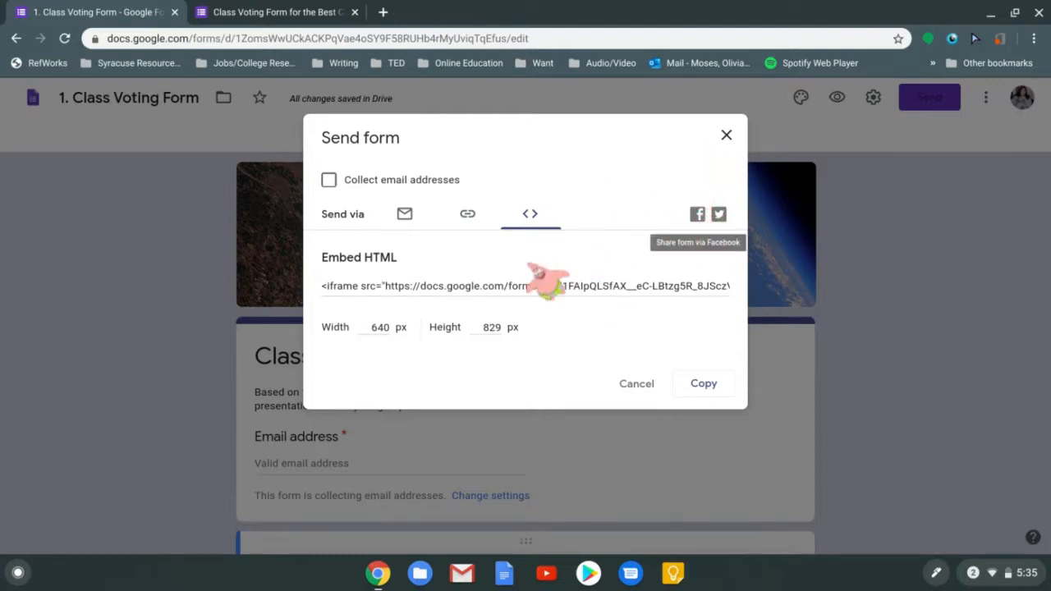
pyautogui.click(475, 224)
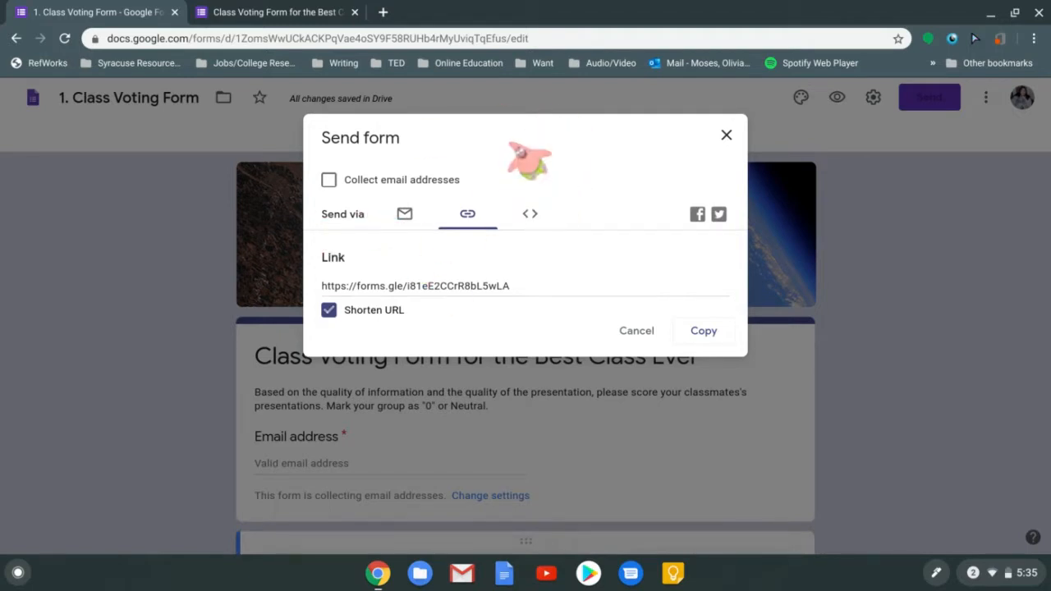
pyautogui.click(404, 215)
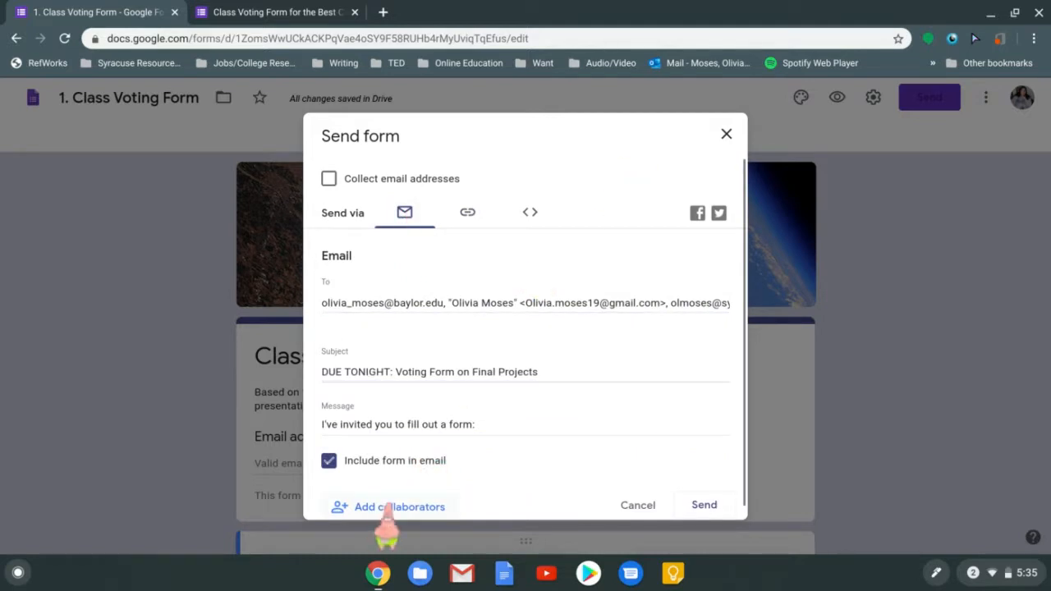
pyautogui.click(386, 508)
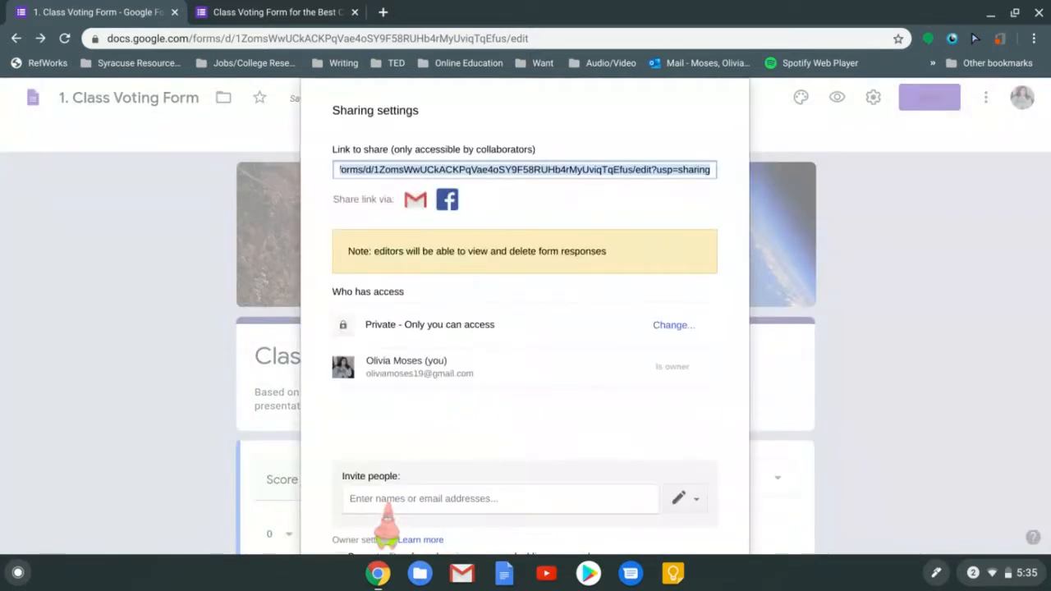
# Inspect the form's share link and link-sharing access options without changing anything
pyautogui.click(700, 142)
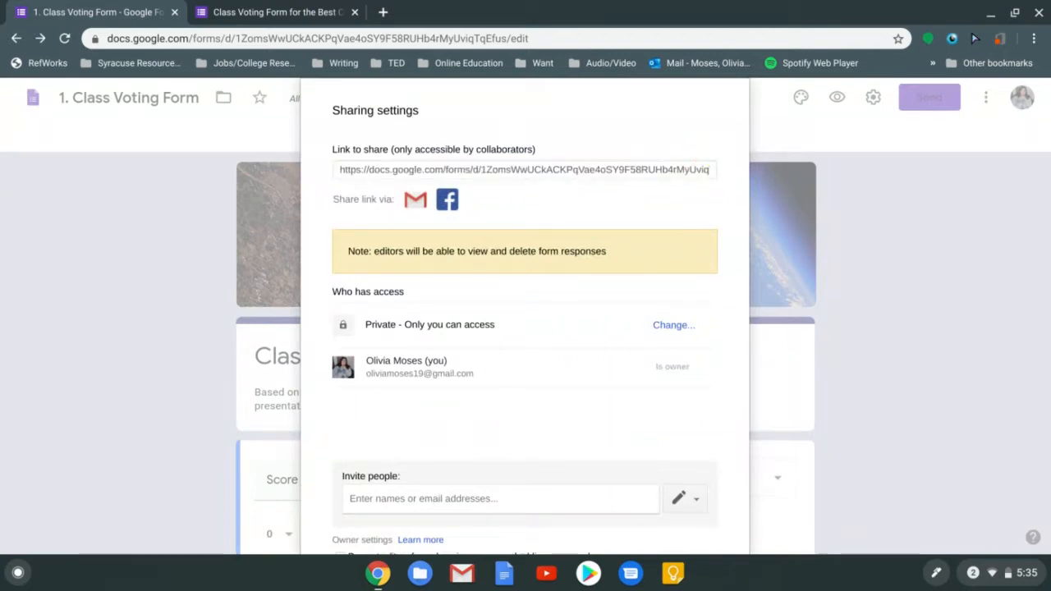
pyautogui.scroll(-1, 526, 316)
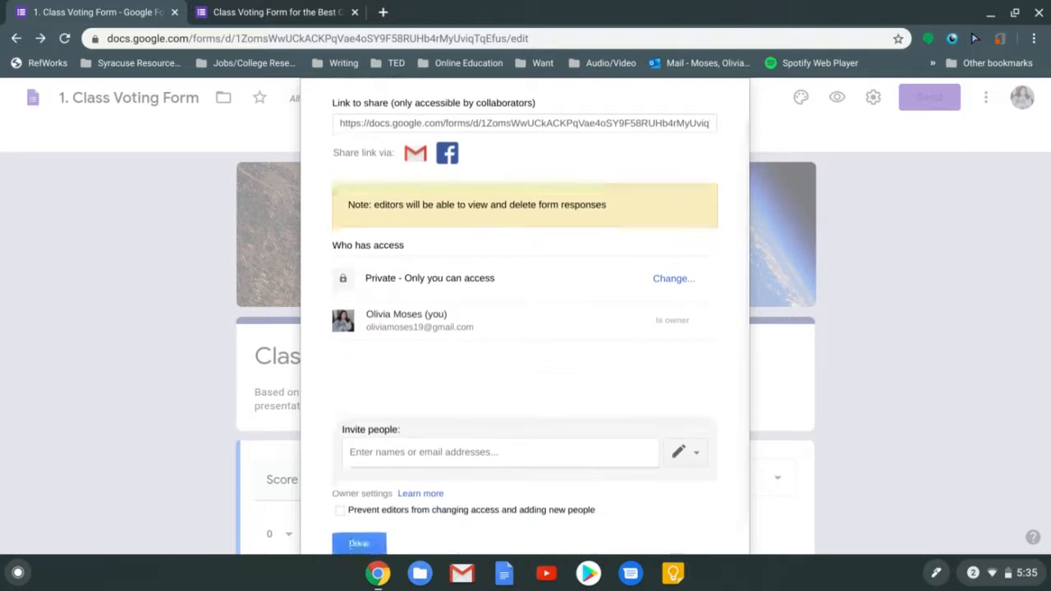
pyautogui.scroll(1, 525, 316)
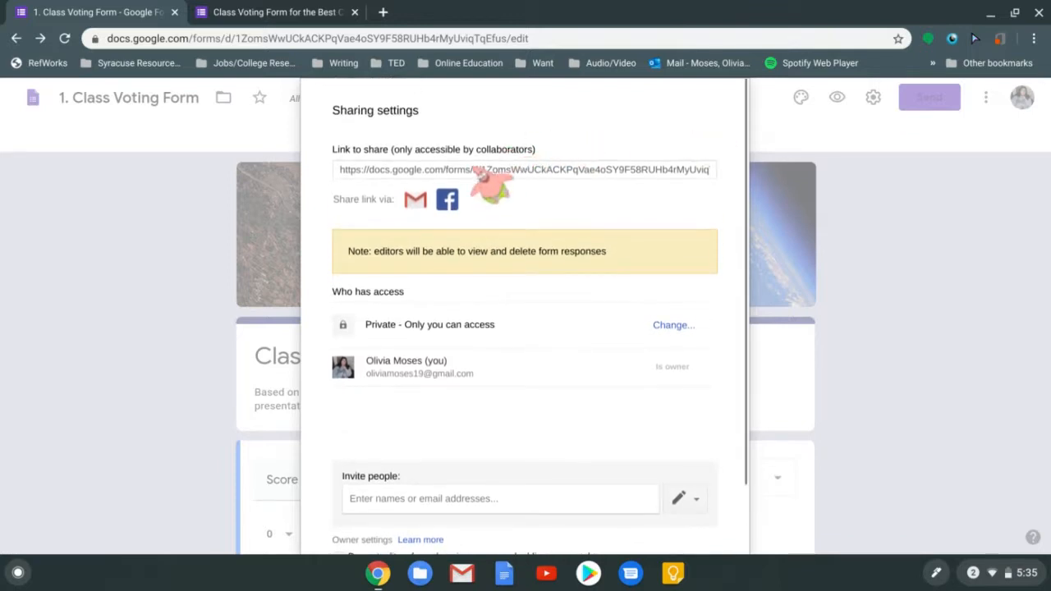
pyautogui.click(476, 170)
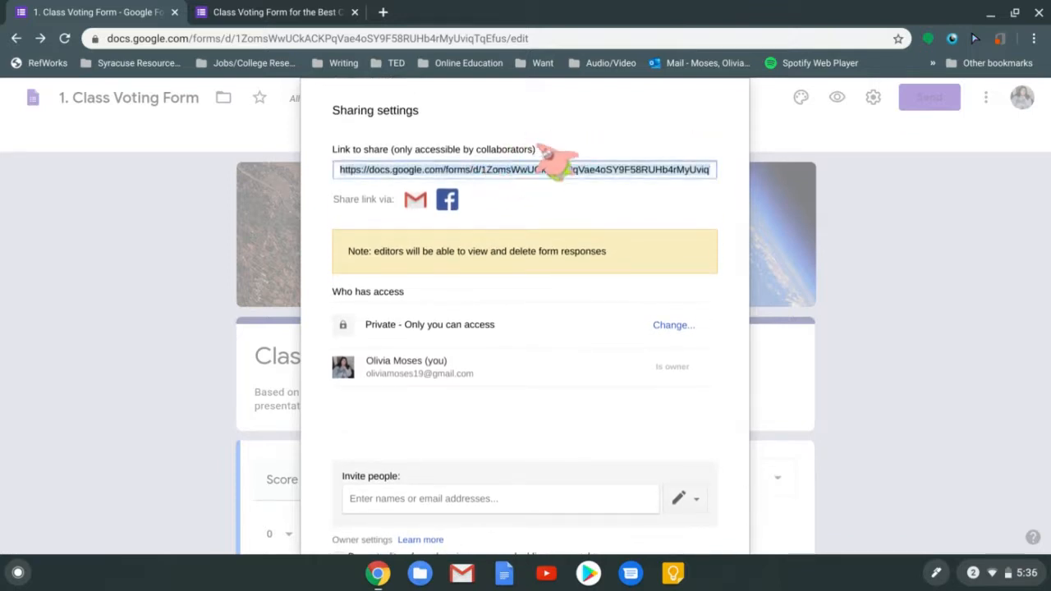
pyautogui.click(503, 196)
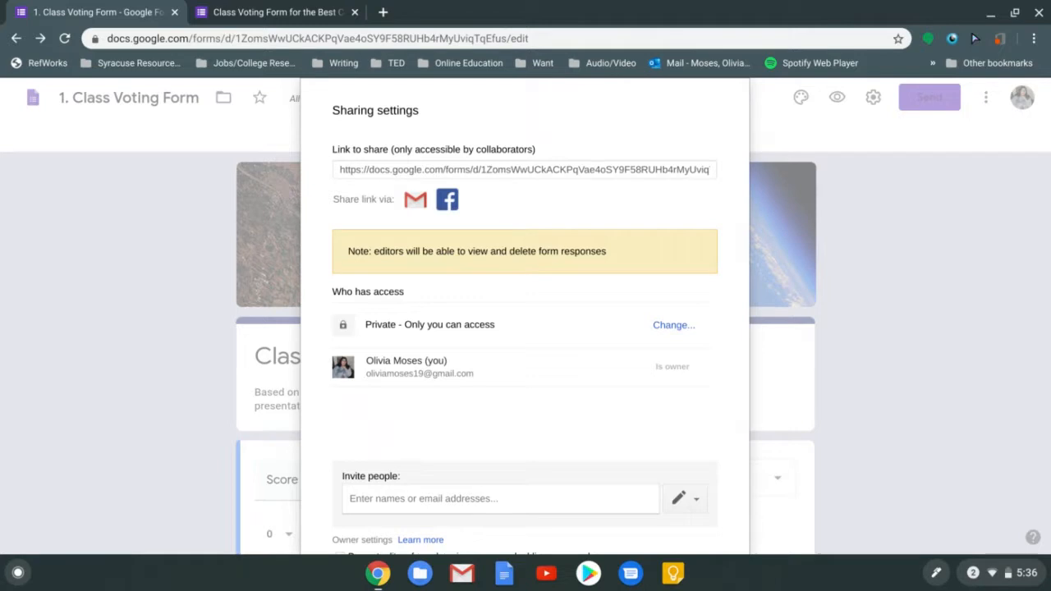
pyautogui.click(483, 172)
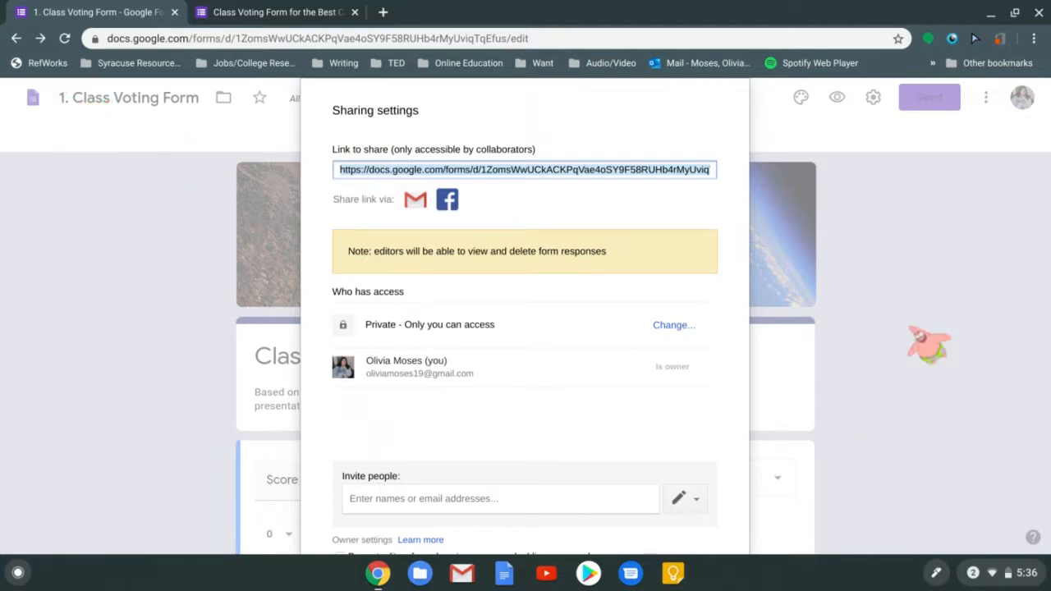
pyautogui.scroll(-3, 633, 446)
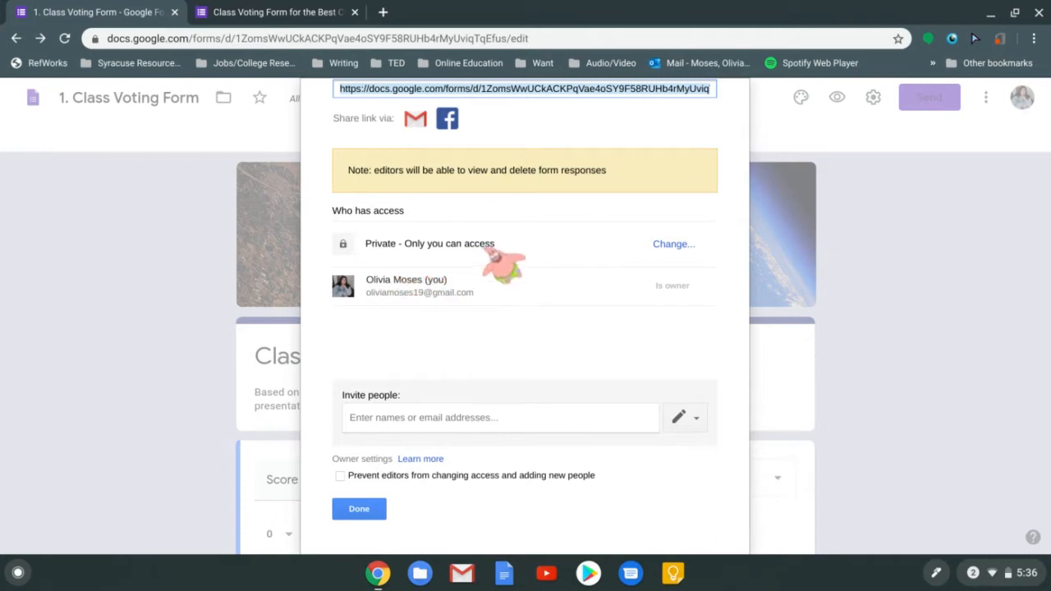
pyautogui.click(672, 245)
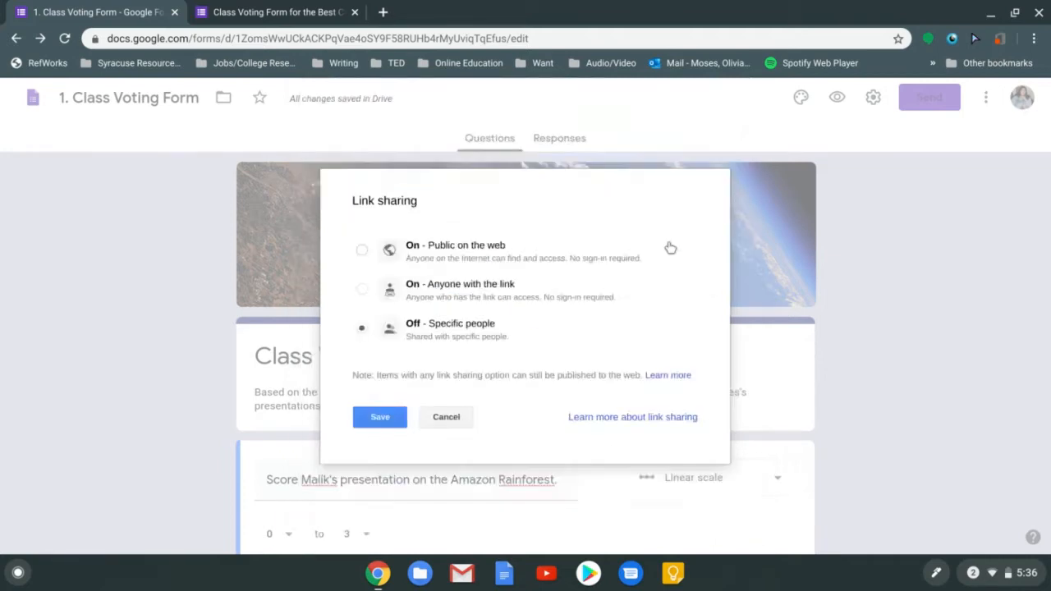
pyautogui.click(446, 416)
# Leave the form private to its owner and close the sharing settings with Done
pyautogui.click(499, 417)
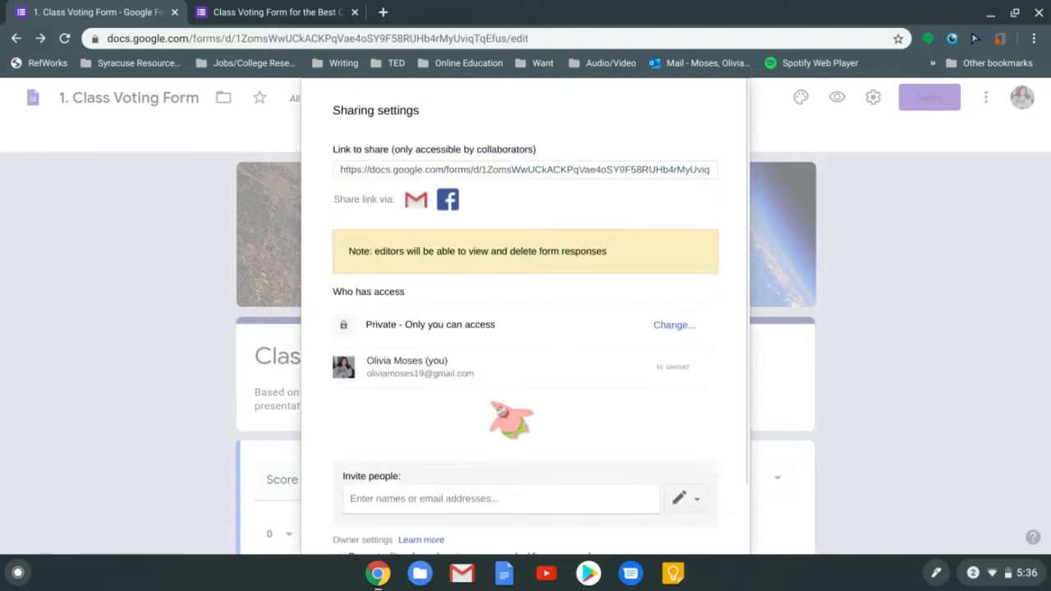
pyautogui.scroll(-1, 501, 417)
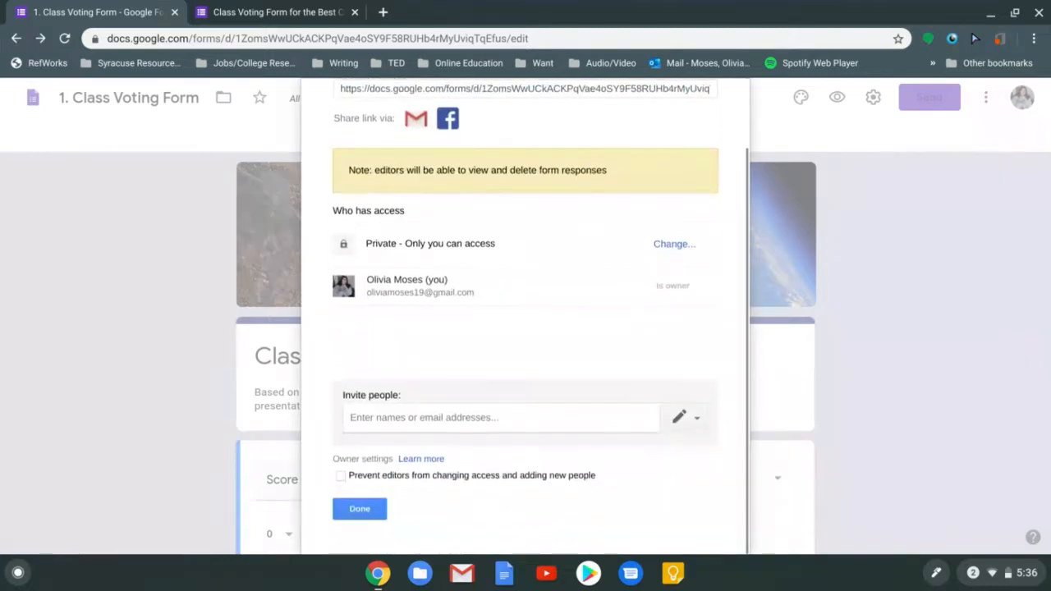
pyautogui.click(504, 427)
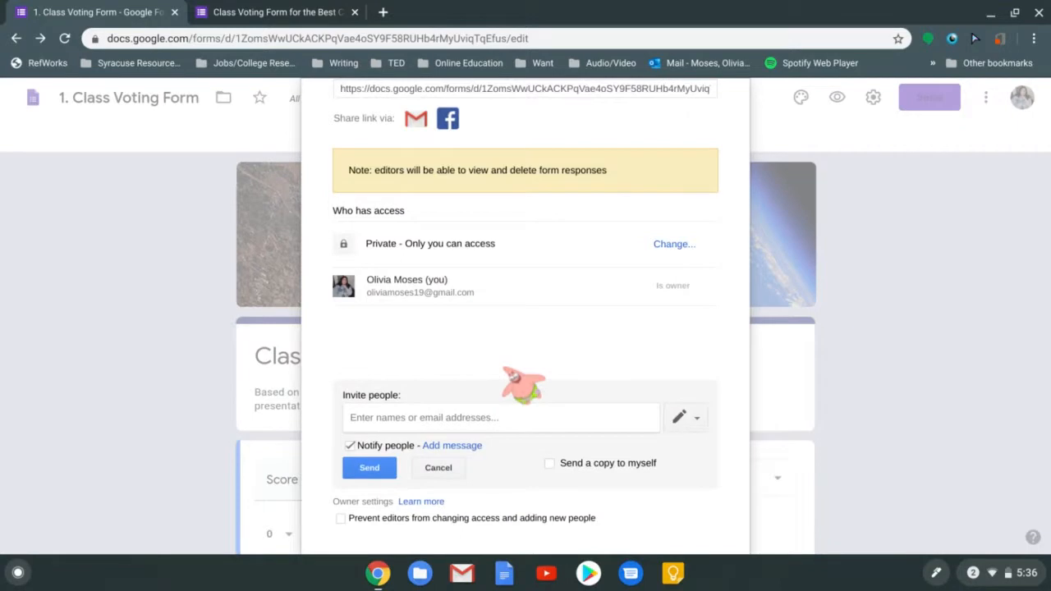
pyautogui.scroll(-1, 503, 369)
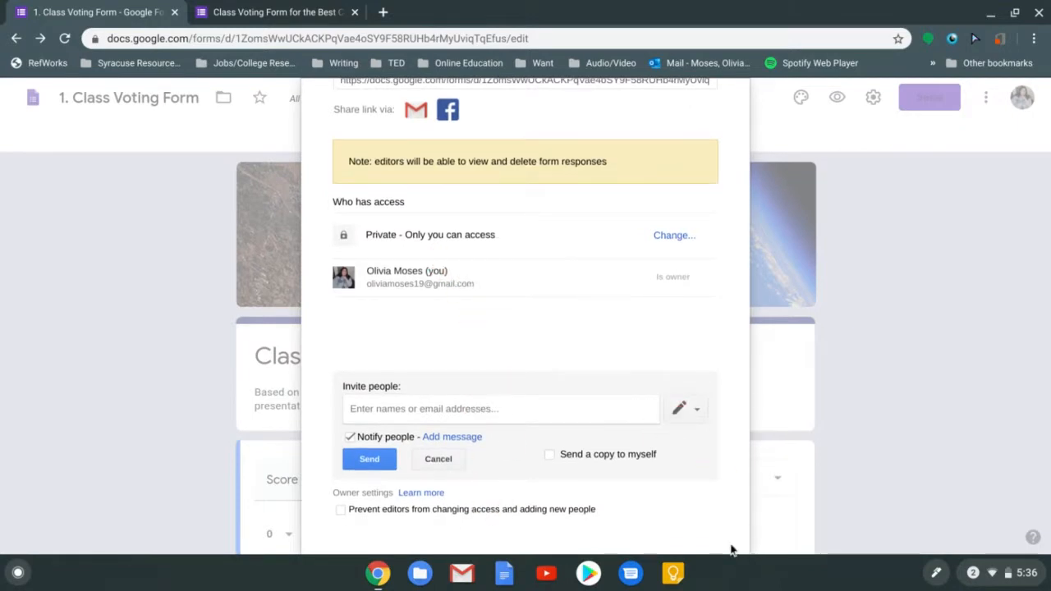
pyautogui.scroll(2, 727, 305)
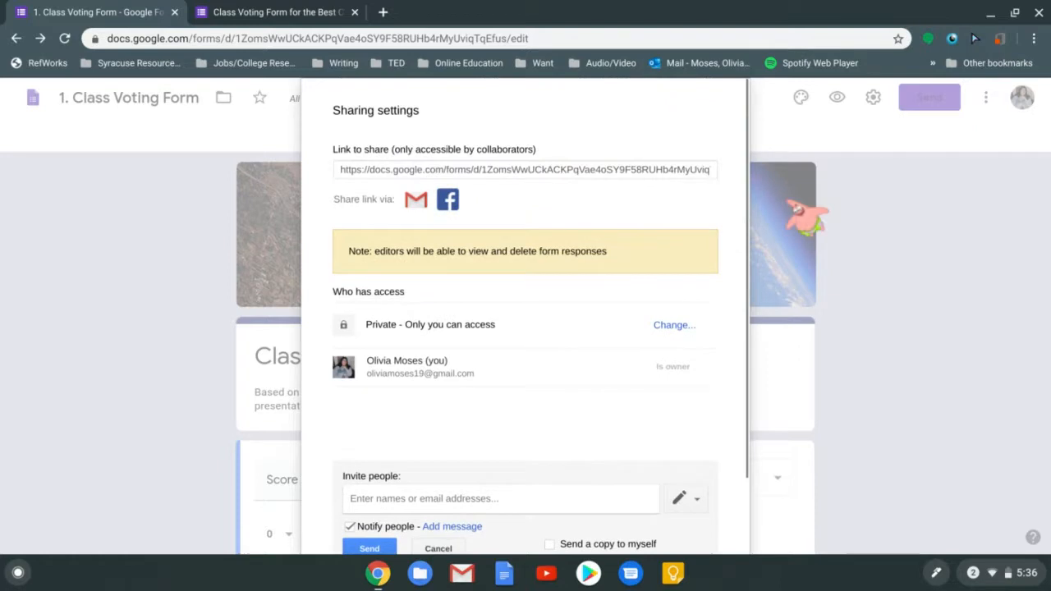
pyautogui.scroll(-2, 525, 328)
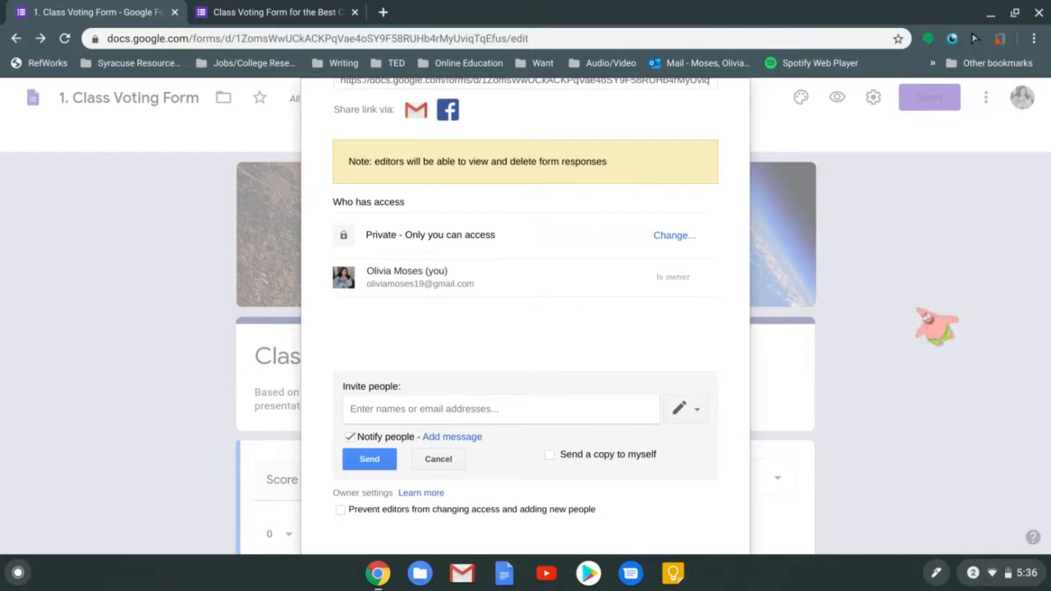
pyautogui.scroll(1, 612, 295)
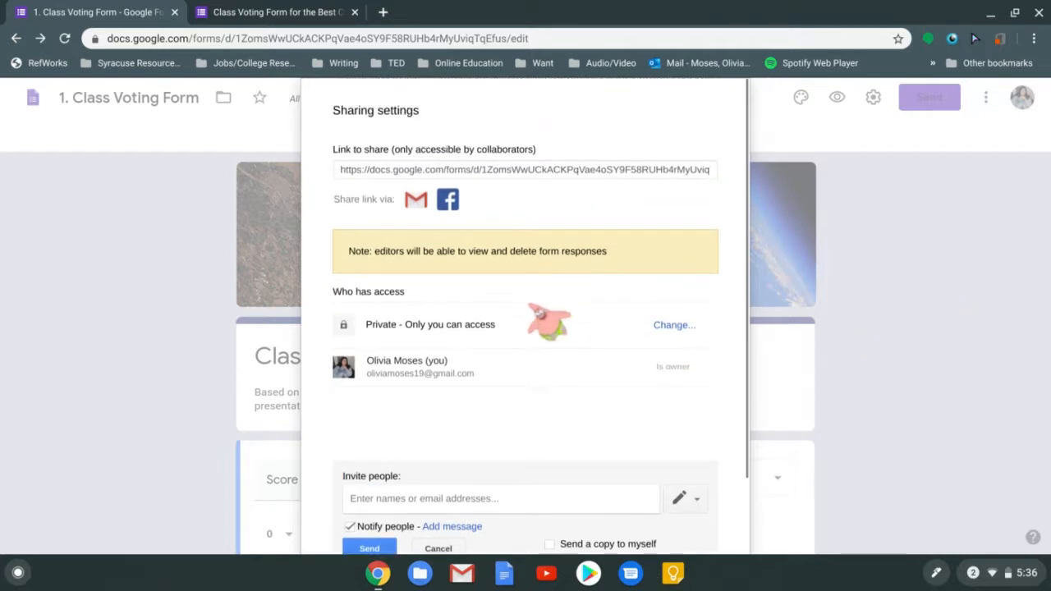
pyautogui.click(440, 174)
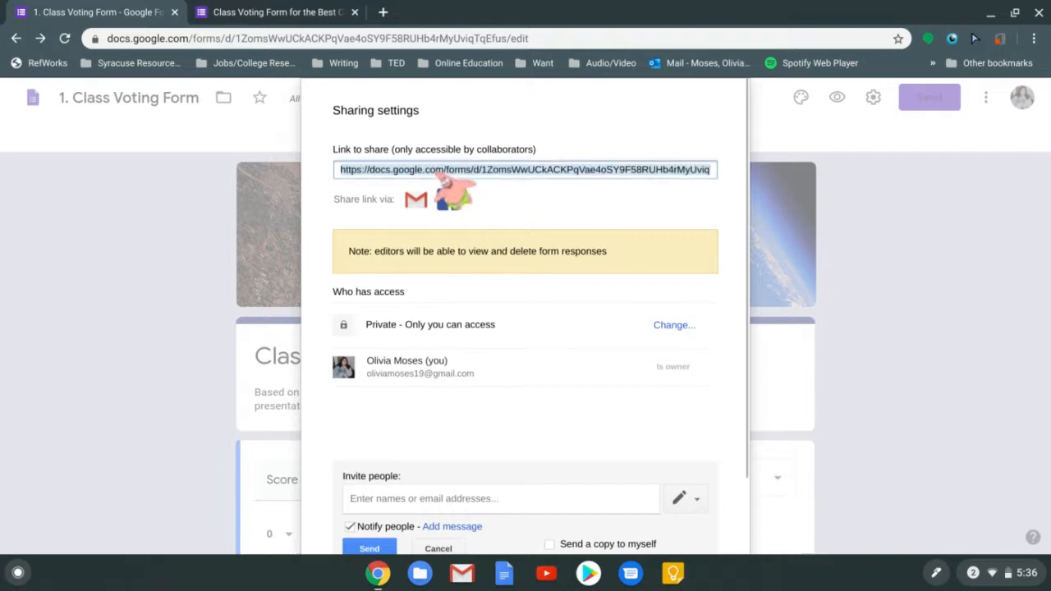
pyautogui.click(566, 375)
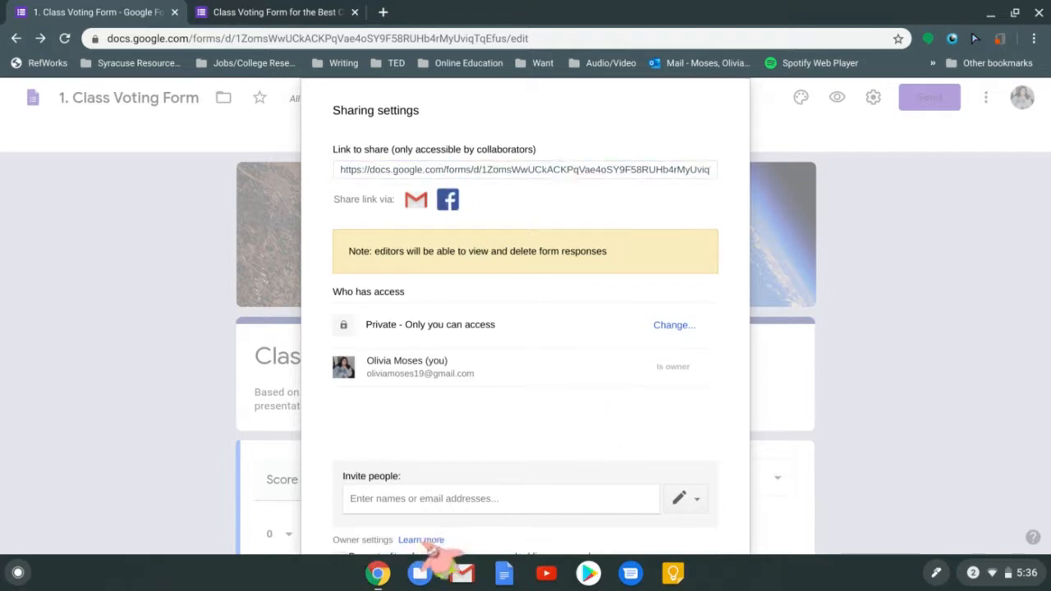
pyautogui.scroll(-2, 419, 525)
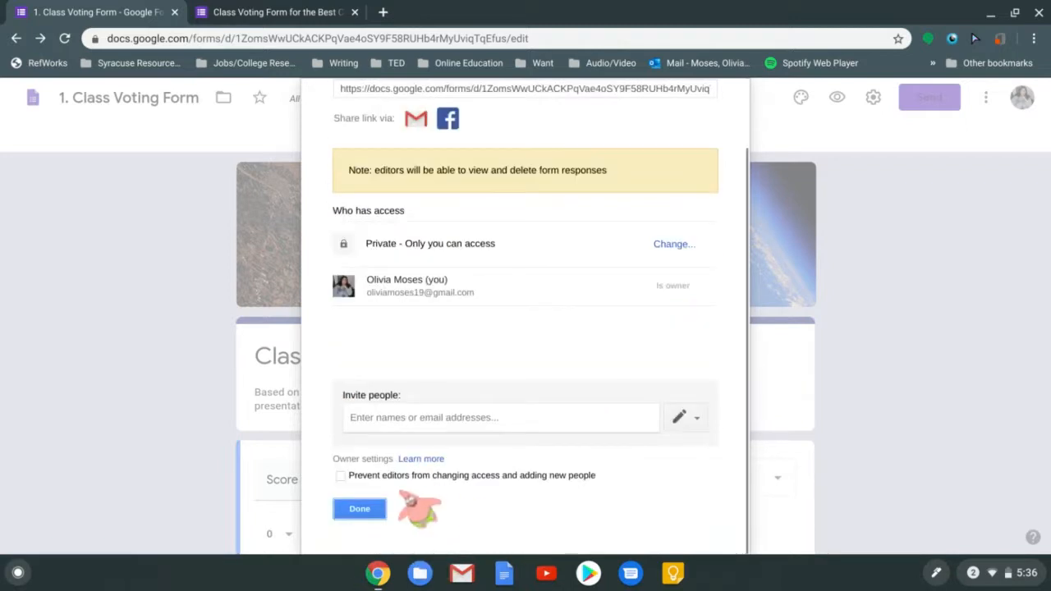
pyautogui.click(365, 510)
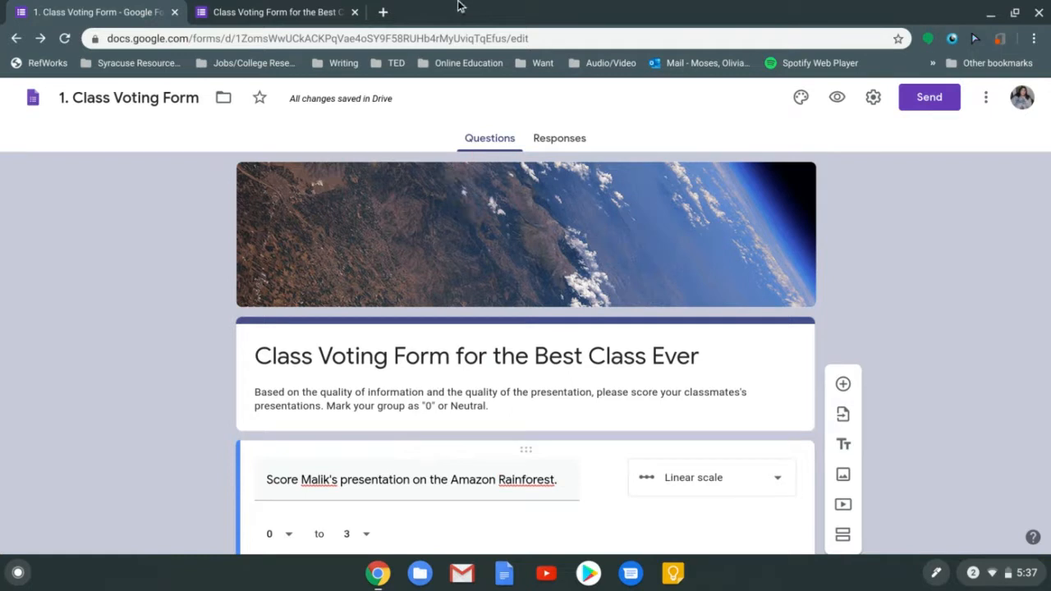
# Show the Class Voting Form's Responses tab, currently at 0 responses
pyautogui.click(554, 141)
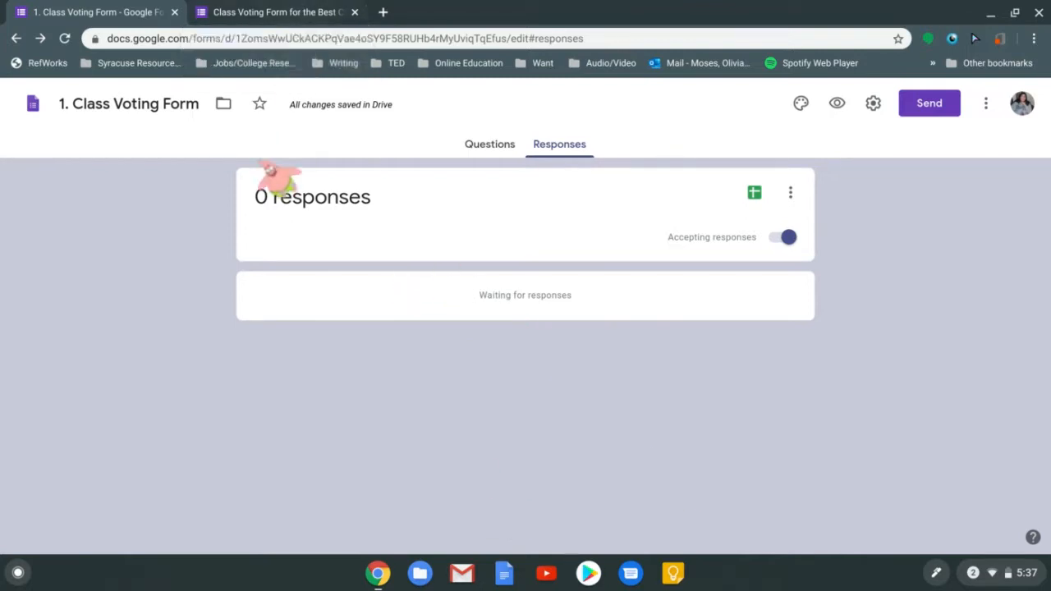
# Turn off Accepting responses and begin editing the message for respondents
pyautogui.click(784, 238)
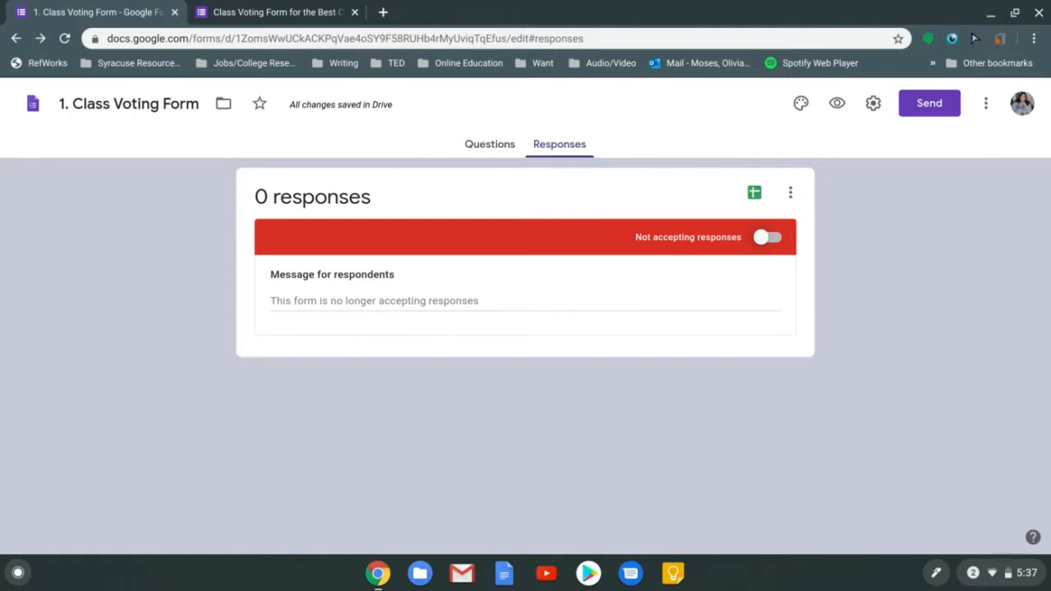
pyautogui.click(374, 315)
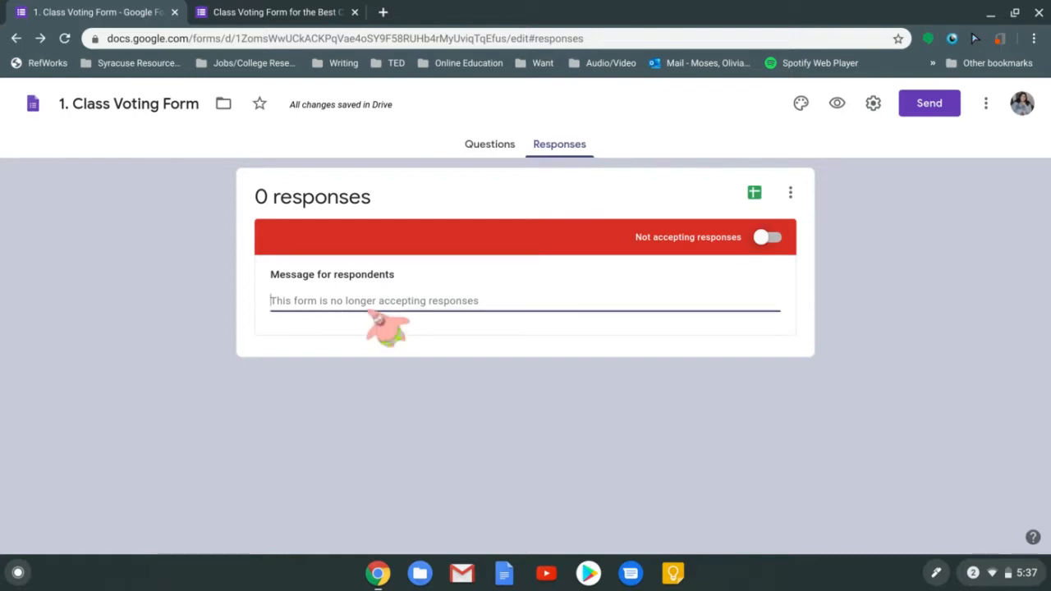
# Set the closed message to 'The voting period is over.' and confirm it on the reloaded live form
pyautogui.write('The voting period is over.')
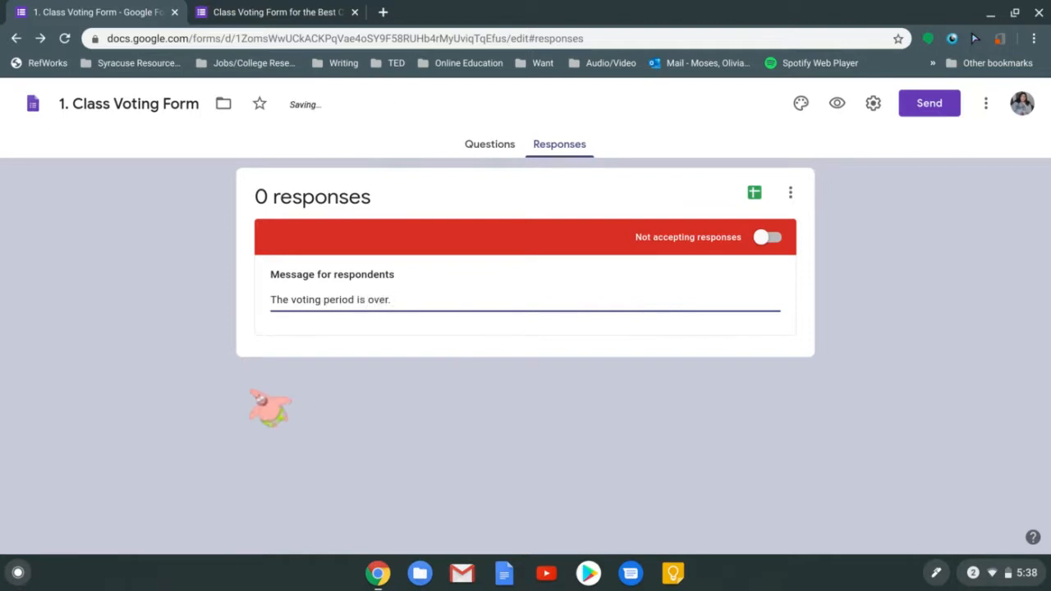
pyautogui.click(296, 10)
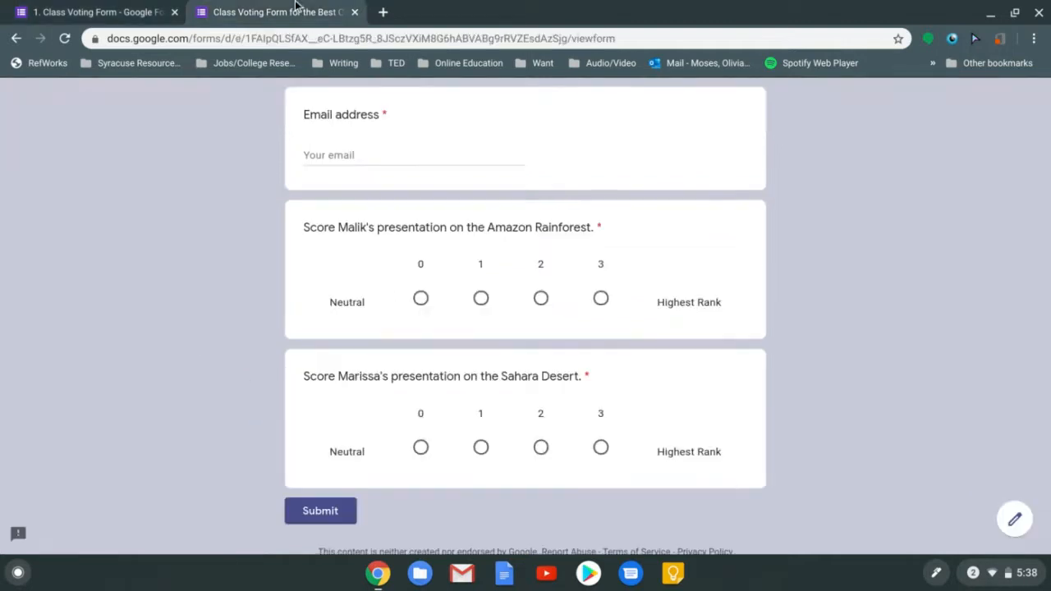
pyautogui.click(168, 7)
pyautogui.click(289, 7)
pyautogui.click(71, 43)
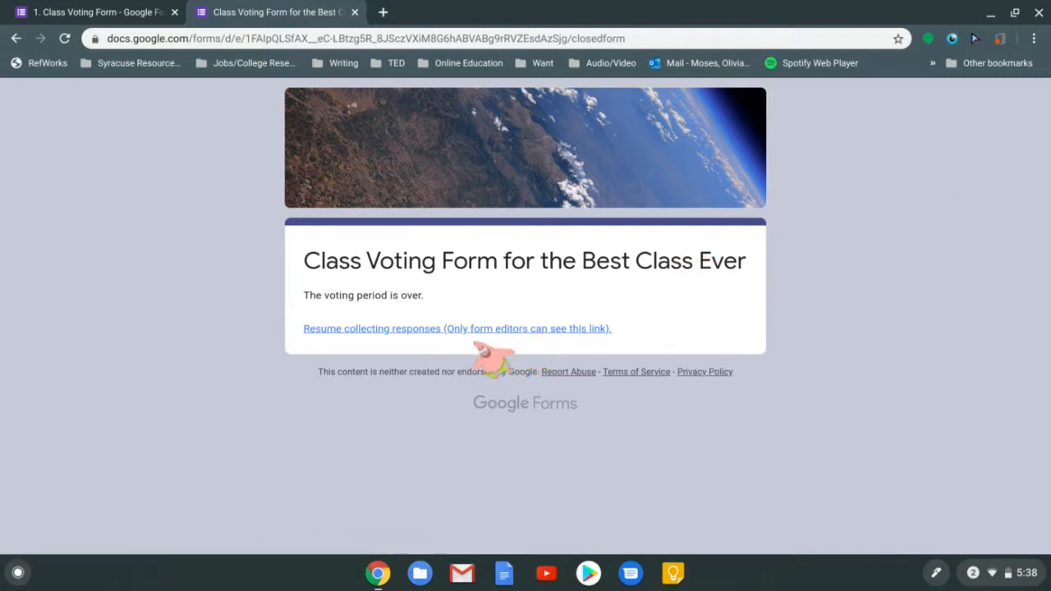
pyautogui.click(45, 10)
# Turn Accepting responses back on and reload the live form to confirm voting is open
pyautogui.click(782, 237)
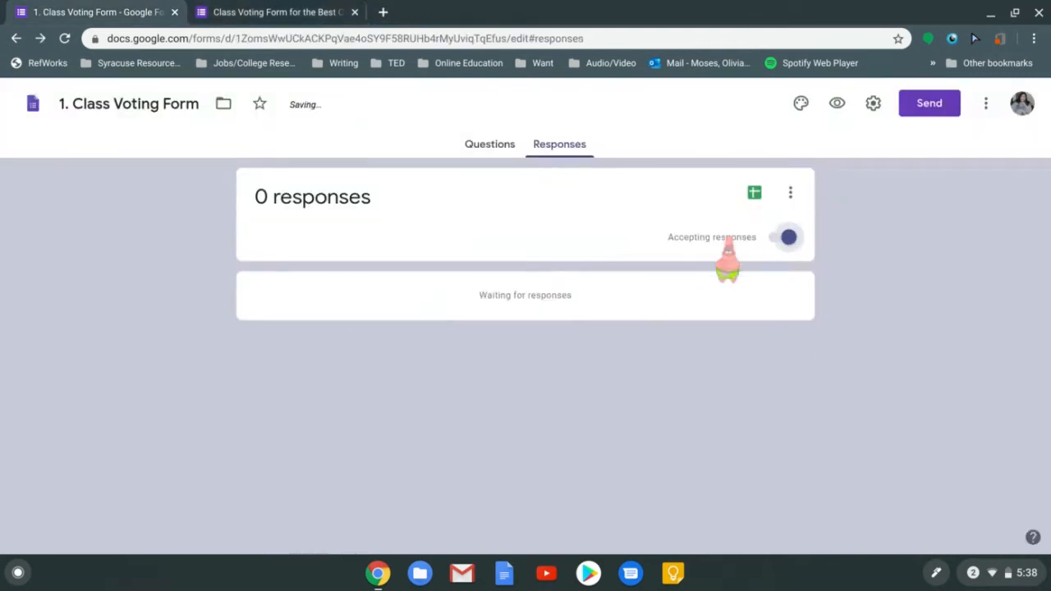
pyautogui.click(279, 11)
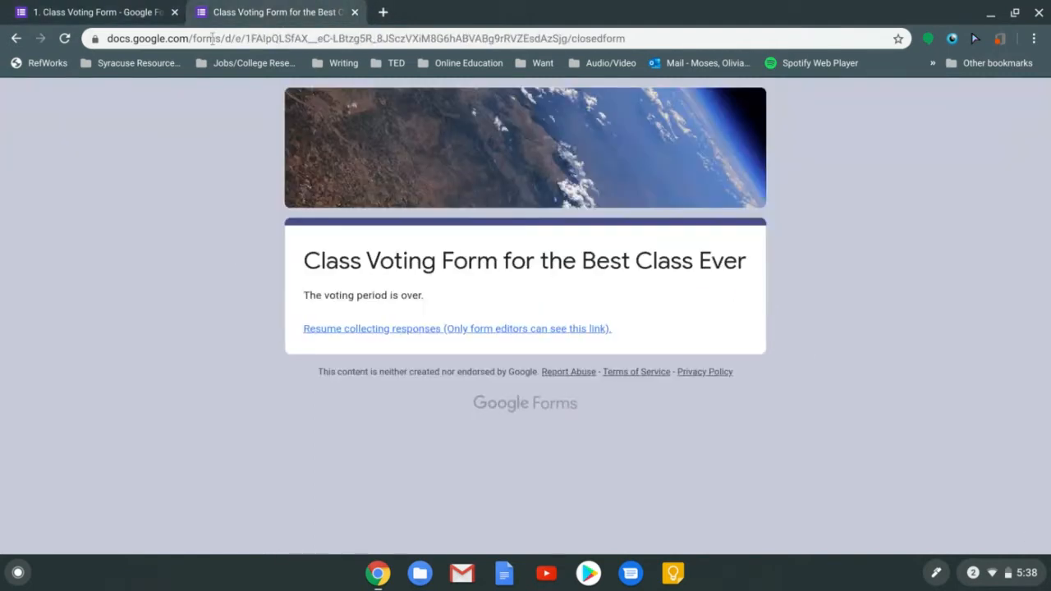
pyautogui.click(64, 39)
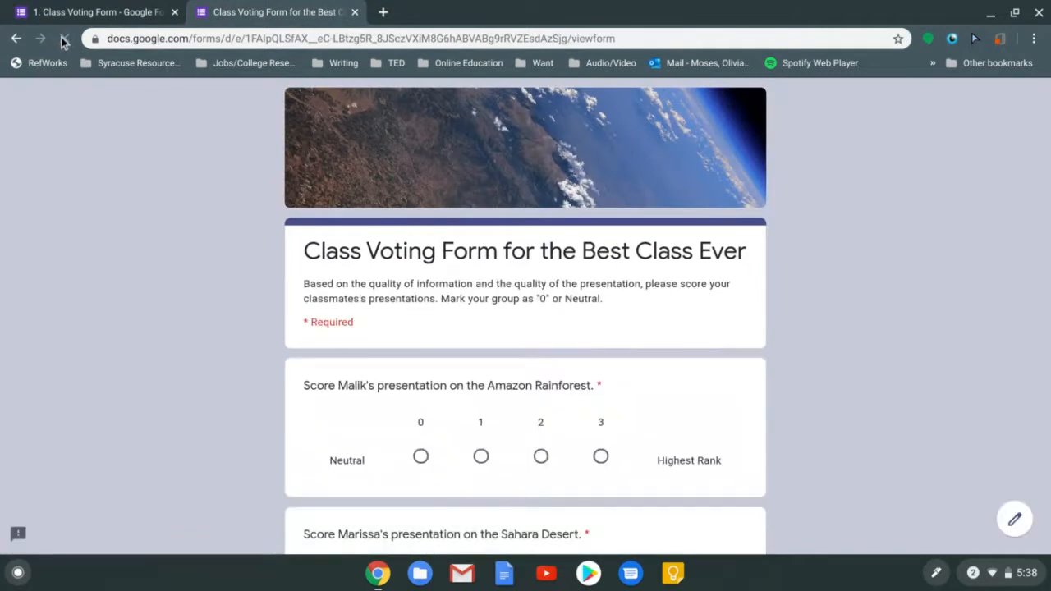
pyautogui.click(124, 6)
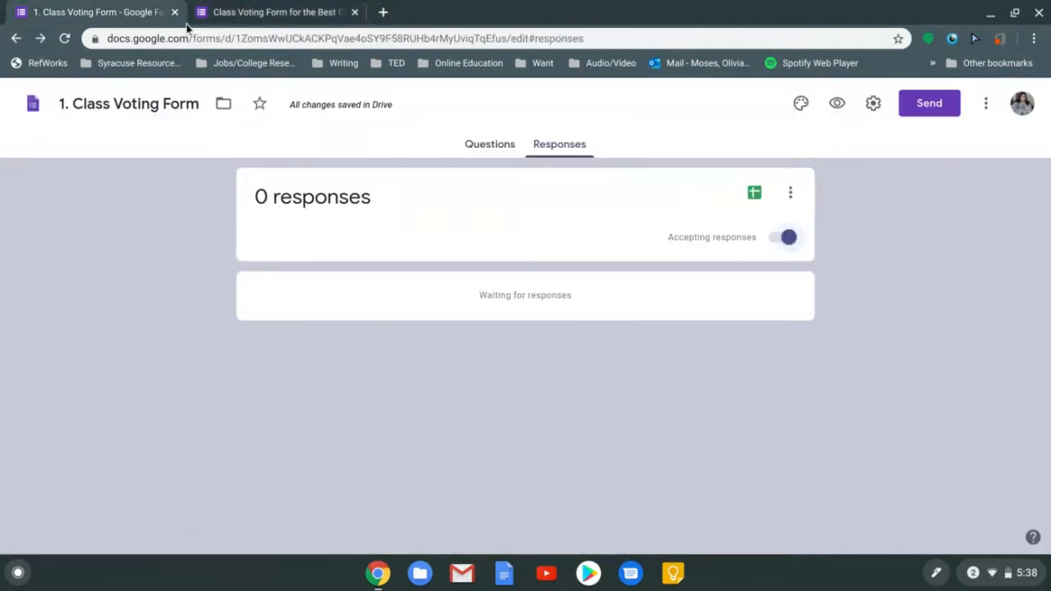
pyautogui.click(790, 191)
pyautogui.click(944, 205)
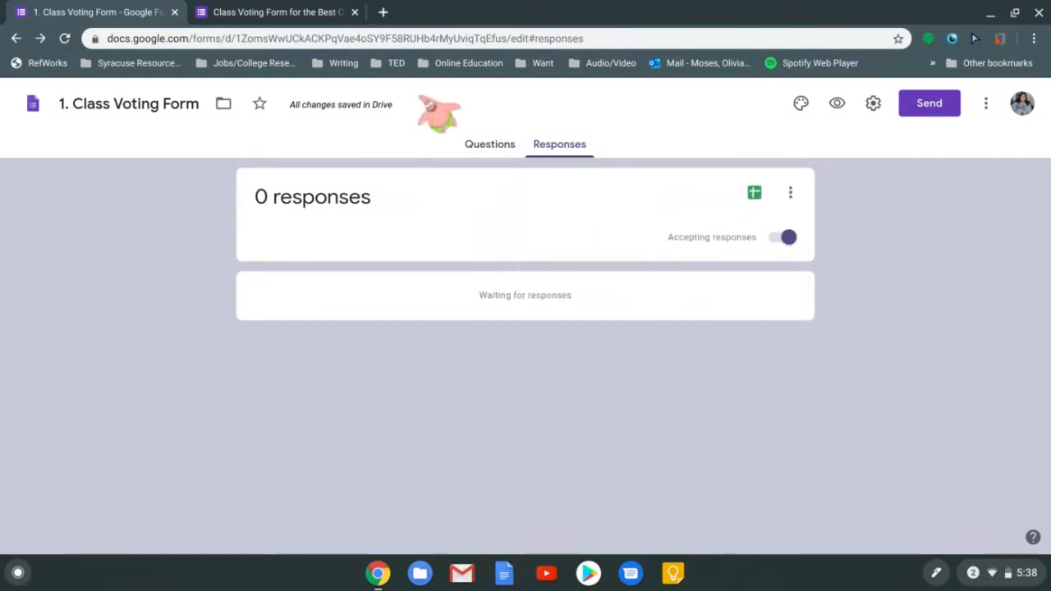
pyautogui.click(279, 8)
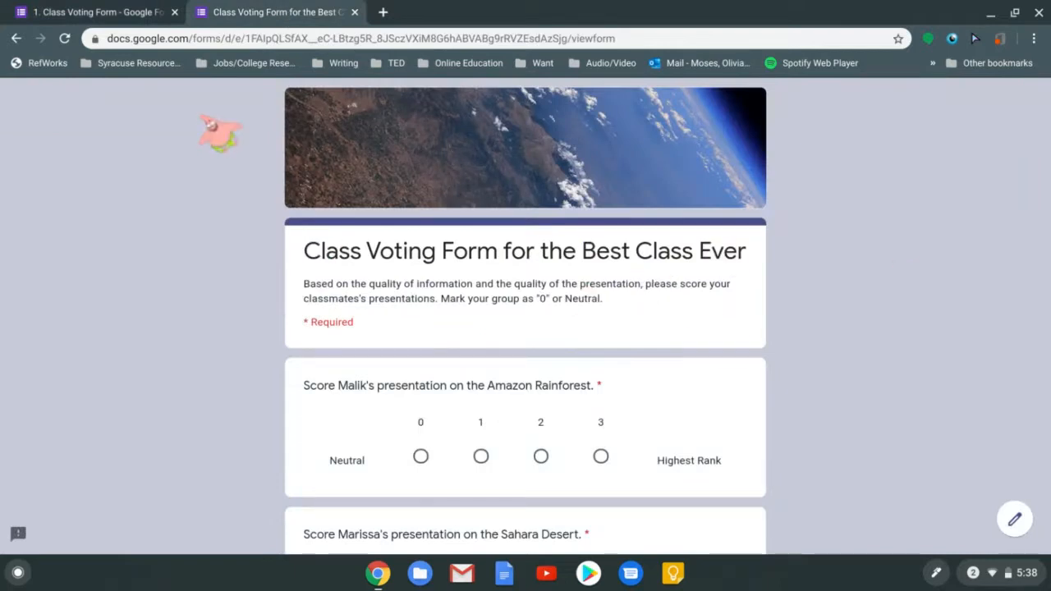
# Enable Collect email addresses in settings, then reload the live form showing the Email question
pyautogui.click(82, 11)
pyautogui.click(873, 105)
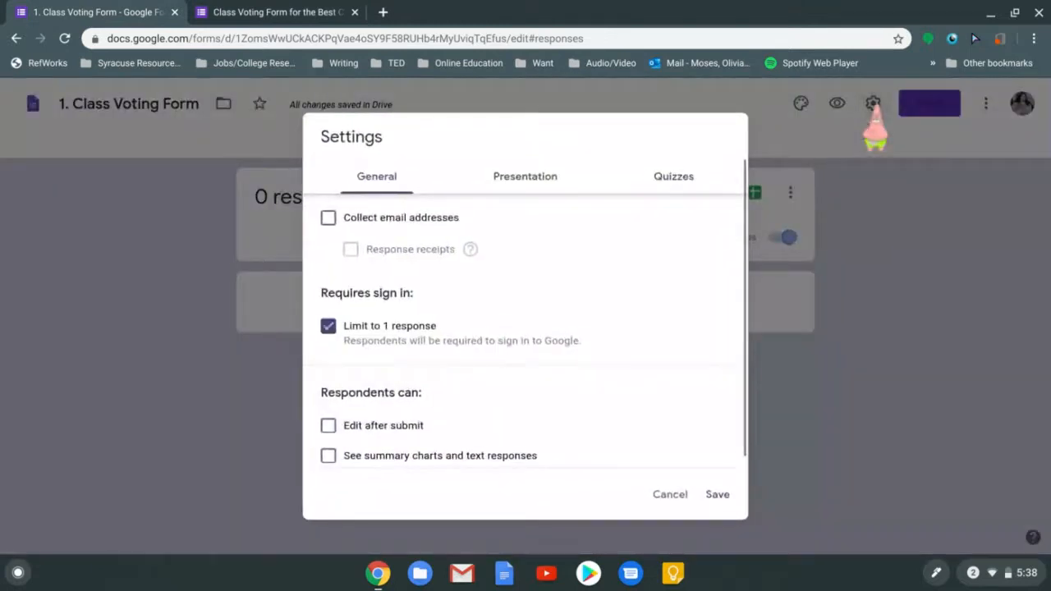
pyautogui.click(450, 218)
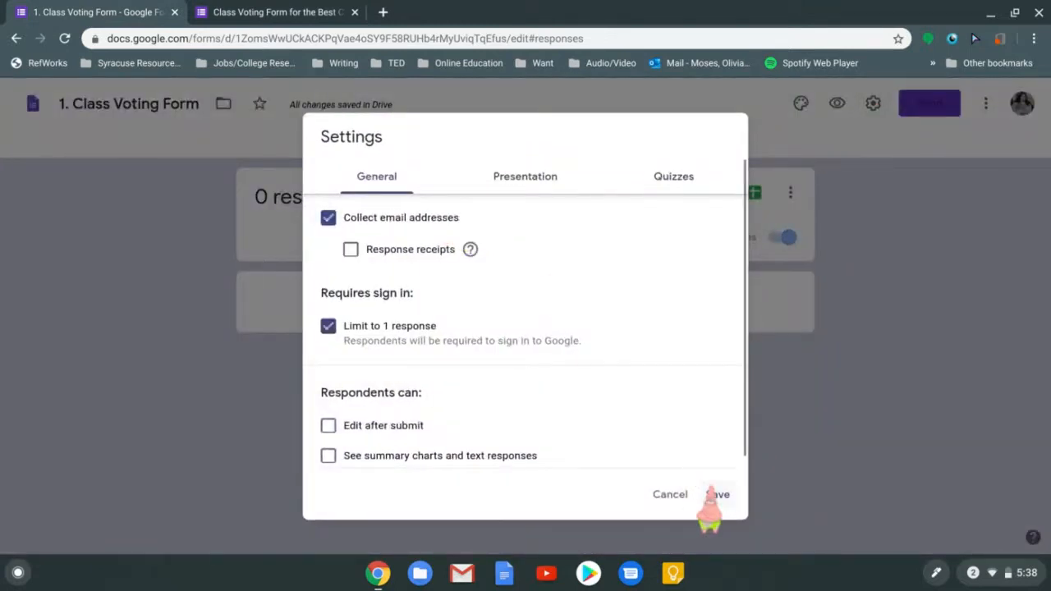
pyautogui.click(712, 494)
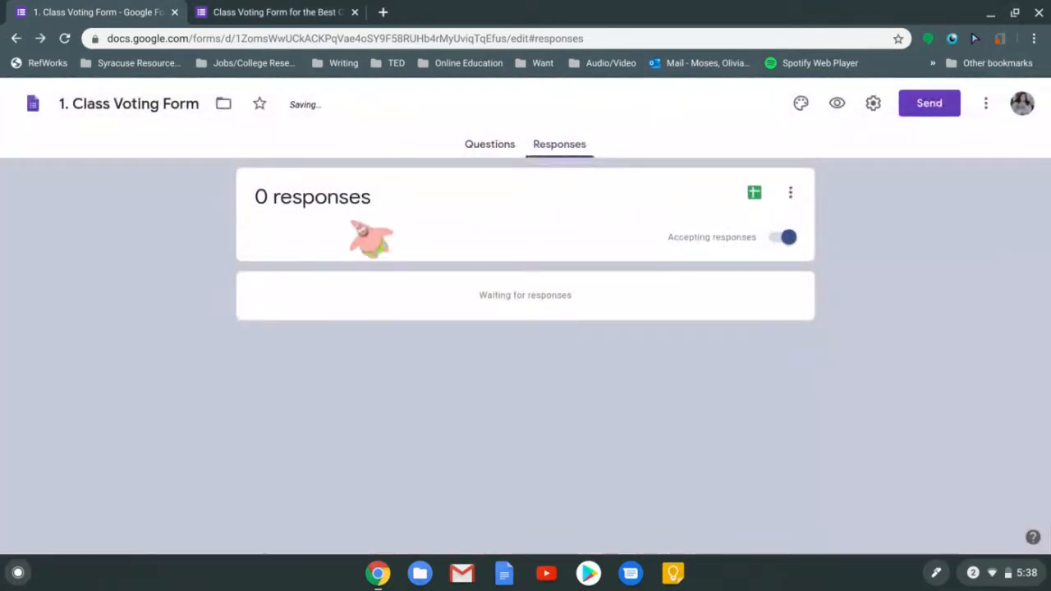
pyautogui.click(230, 17)
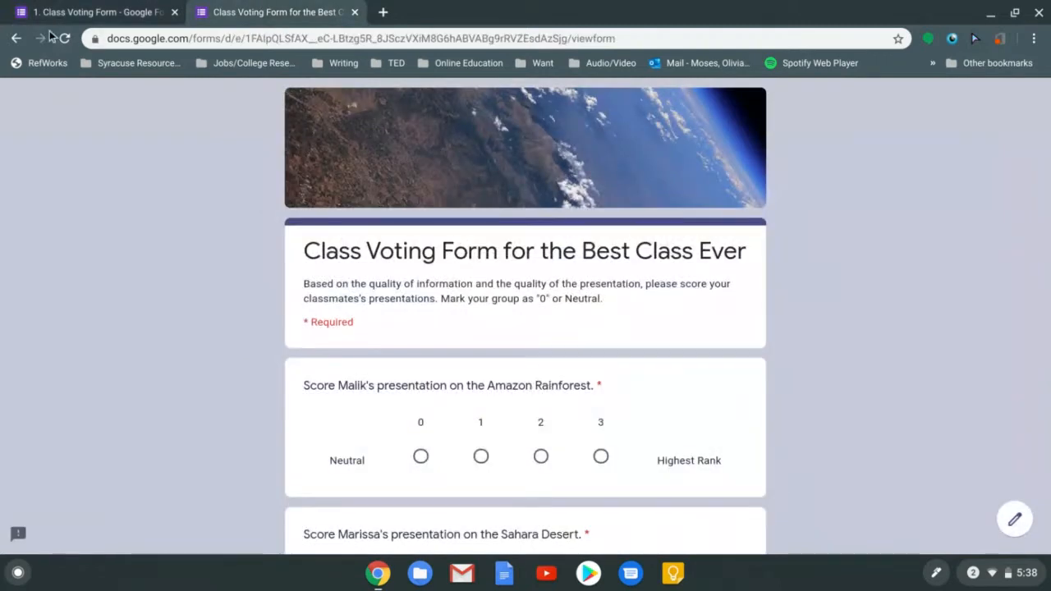
pyautogui.click(66, 40)
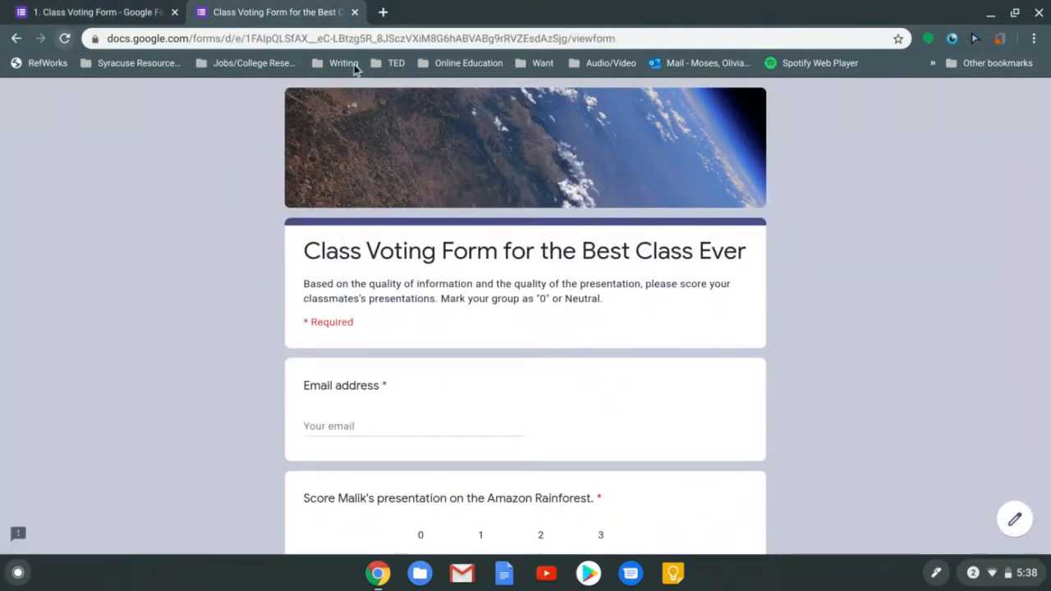
# Submit a test vote with the autofilled email, scoring Amazon Rainforest 3 and Sahara Desert 0
pyautogui.scroll(-2, 831, 264)
pyautogui.scroll(-2, 831, 264)
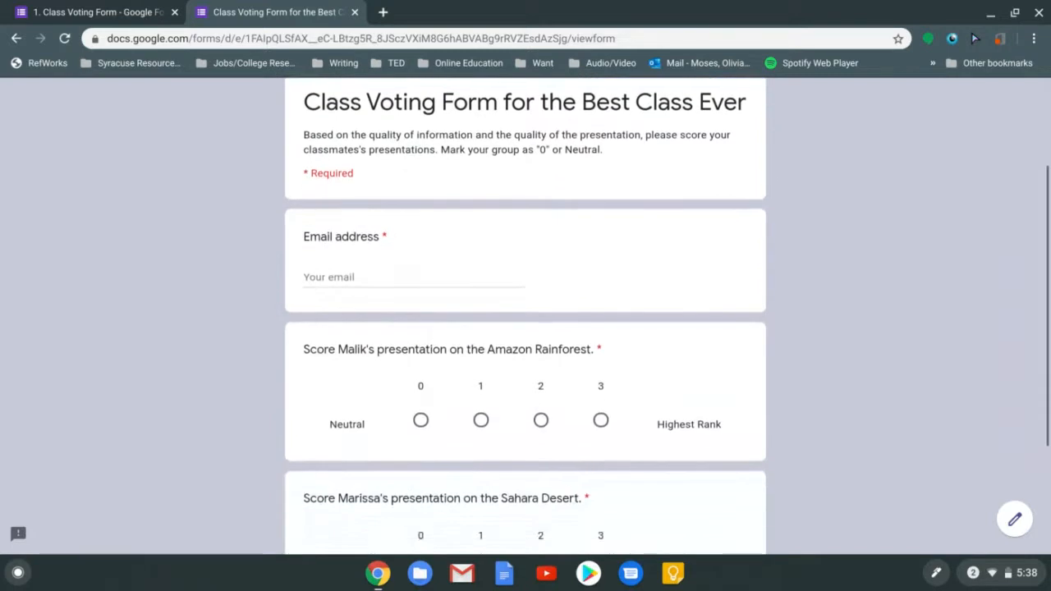
pyautogui.scroll(1, 831, 265)
pyautogui.scroll(-2, 477, 216)
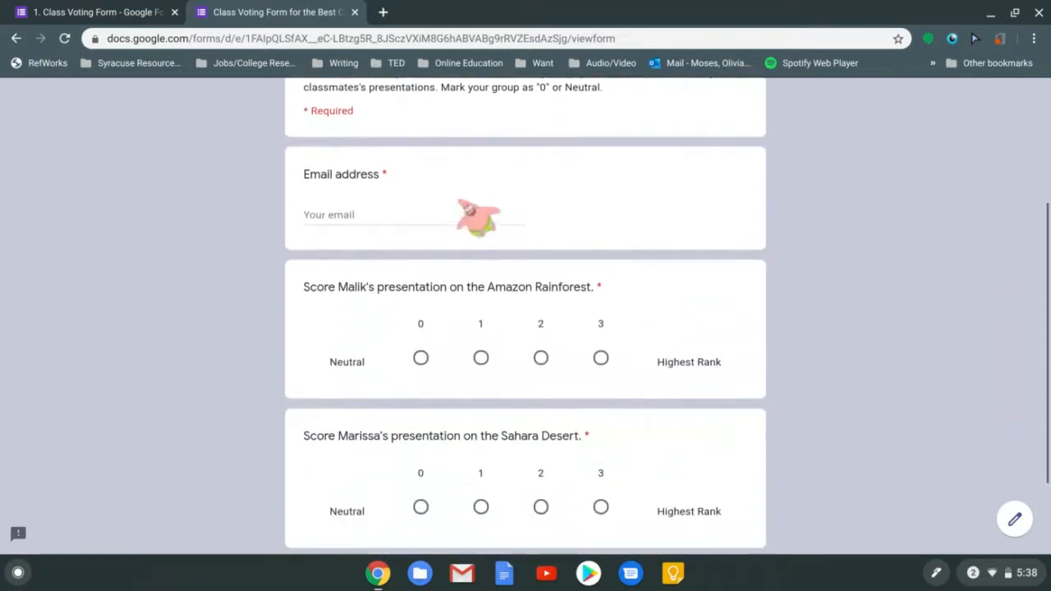
pyautogui.click(428, 216)
pyautogui.write('o')
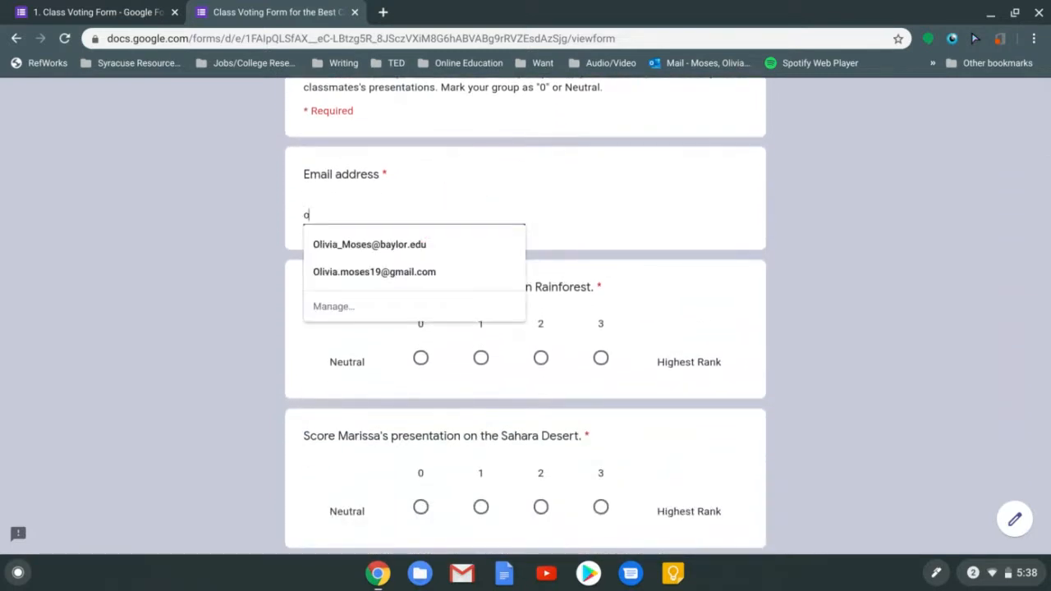
pyautogui.click(423, 271)
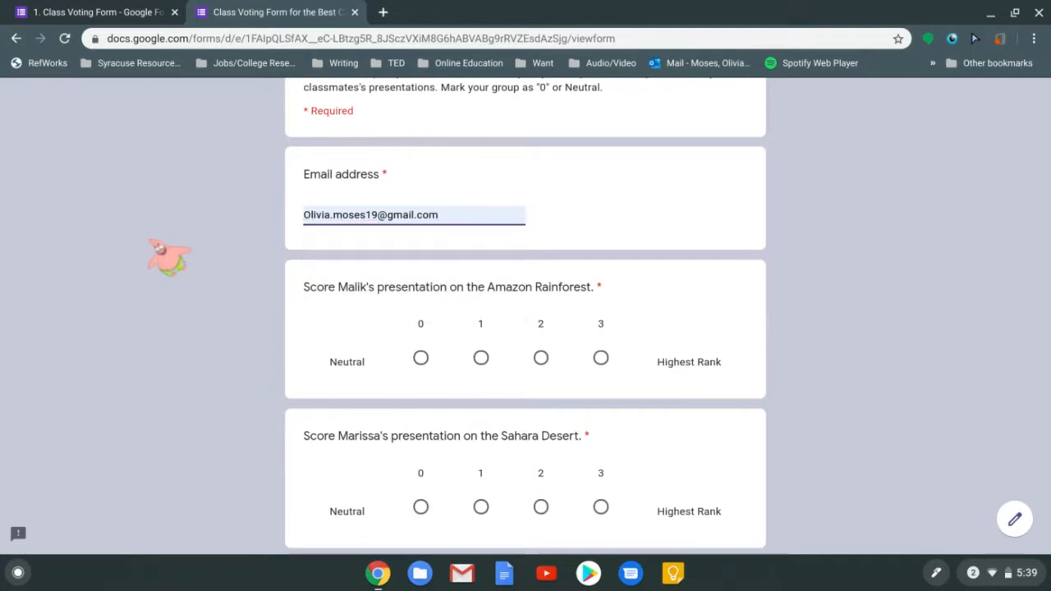
pyautogui.scroll(-1, 170, 254)
pyautogui.scroll(-1, 749, 207)
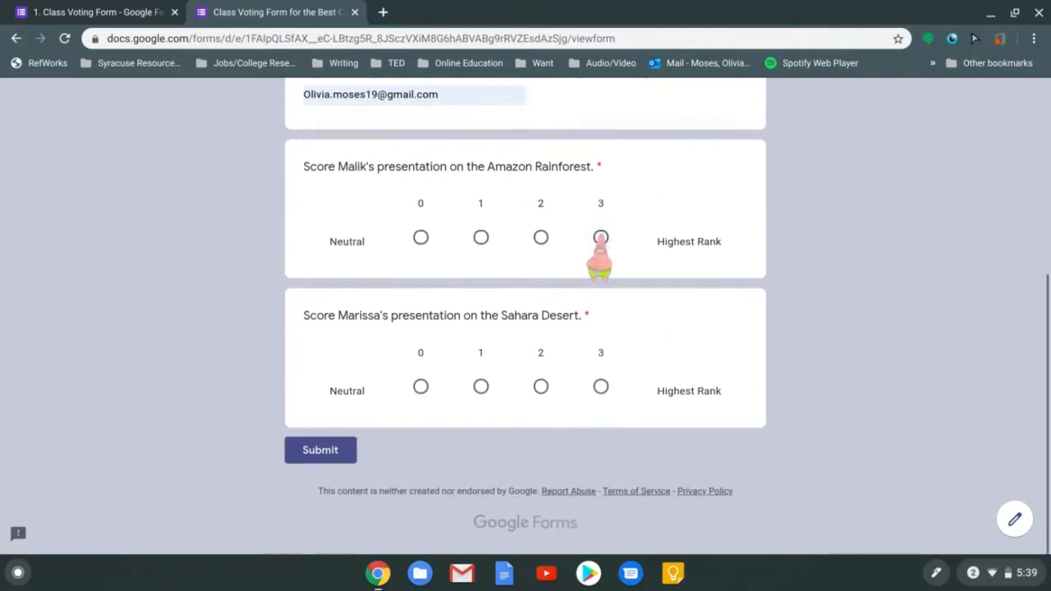
pyautogui.click(600, 238)
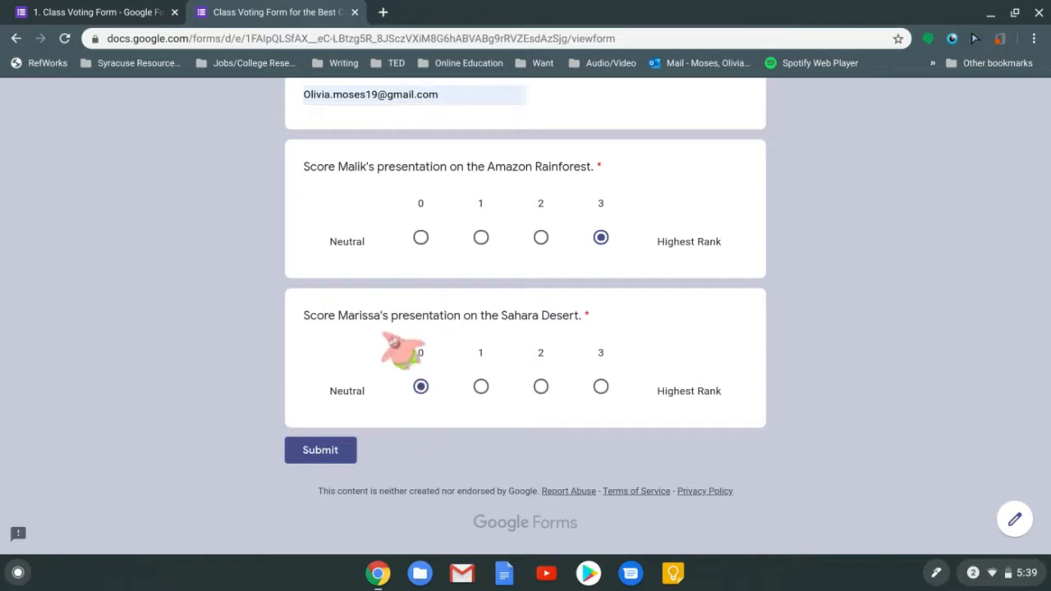
pyautogui.click(332, 450)
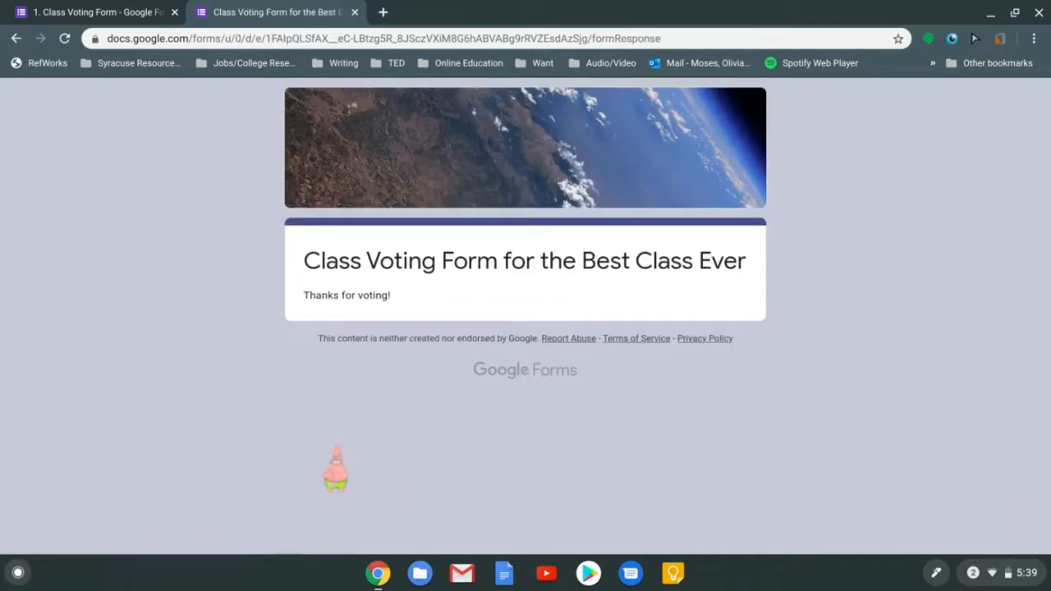
pyautogui.click(355, 13)
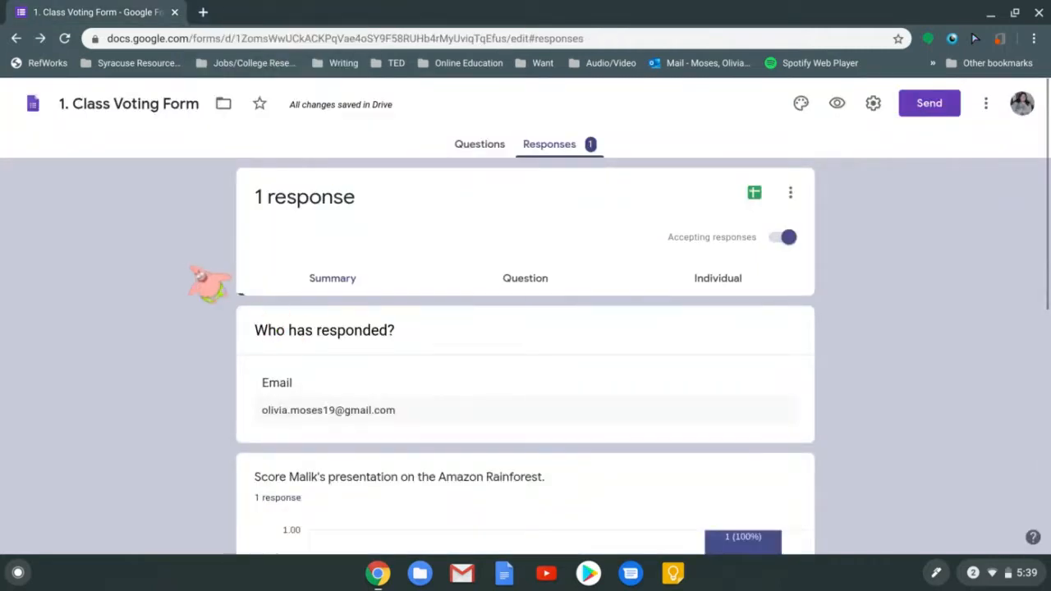
pyautogui.scroll(-1, 211, 282)
pyautogui.scroll(1, 526, 312)
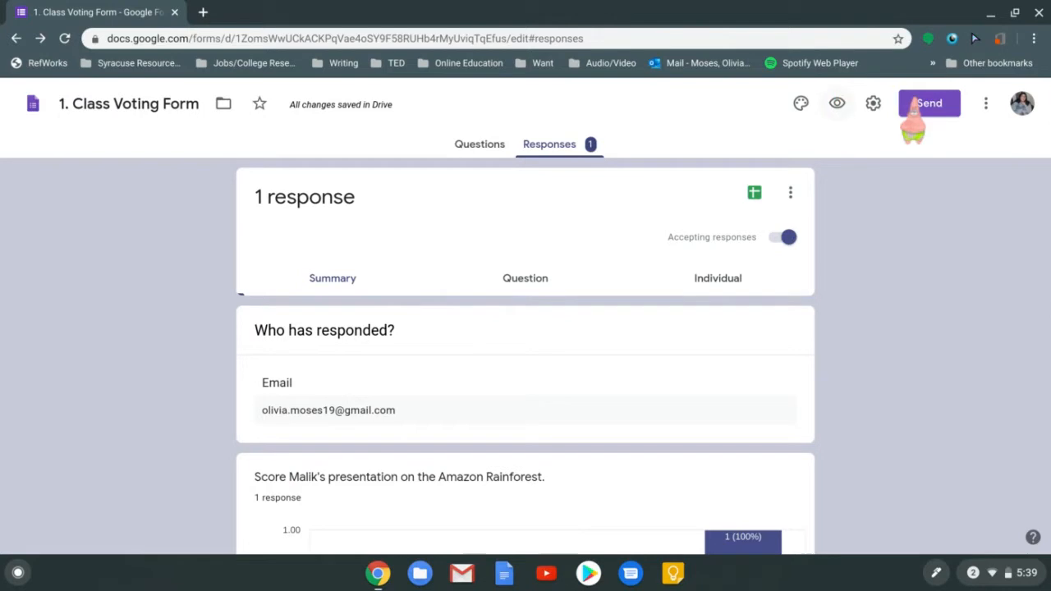
pyautogui.click(203, 11)
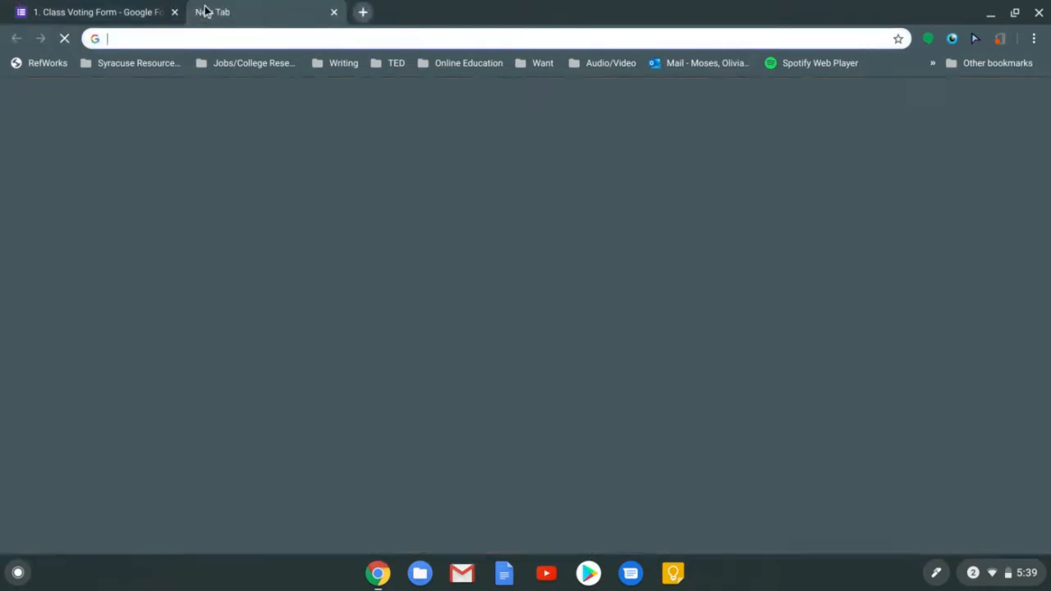
pyautogui.write('https://forms.gle/i81eE2CCrR8bL5wLA')
pyautogui.press('Return')
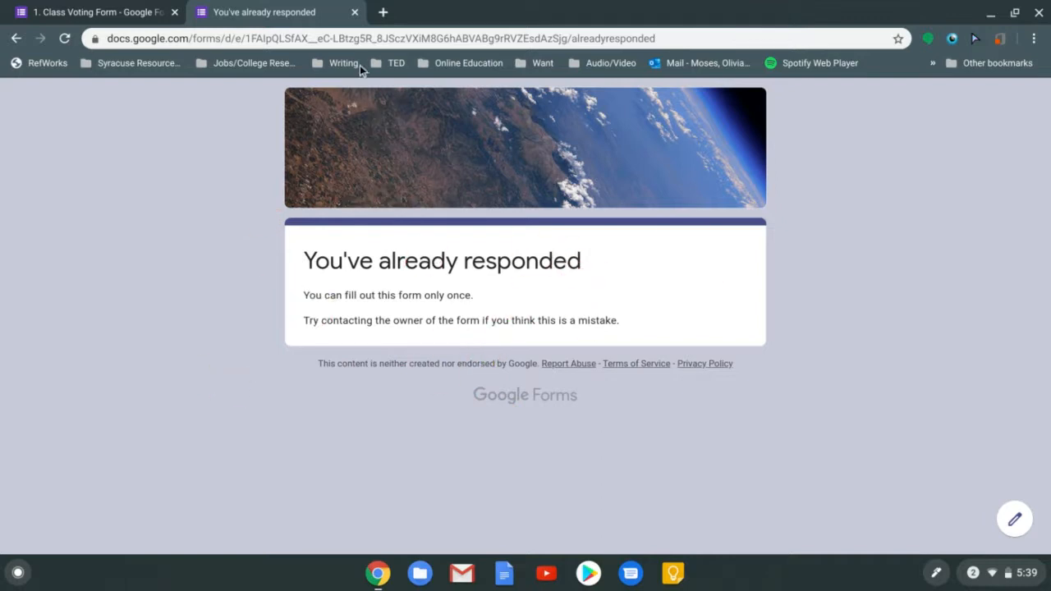
pyautogui.click(355, 13)
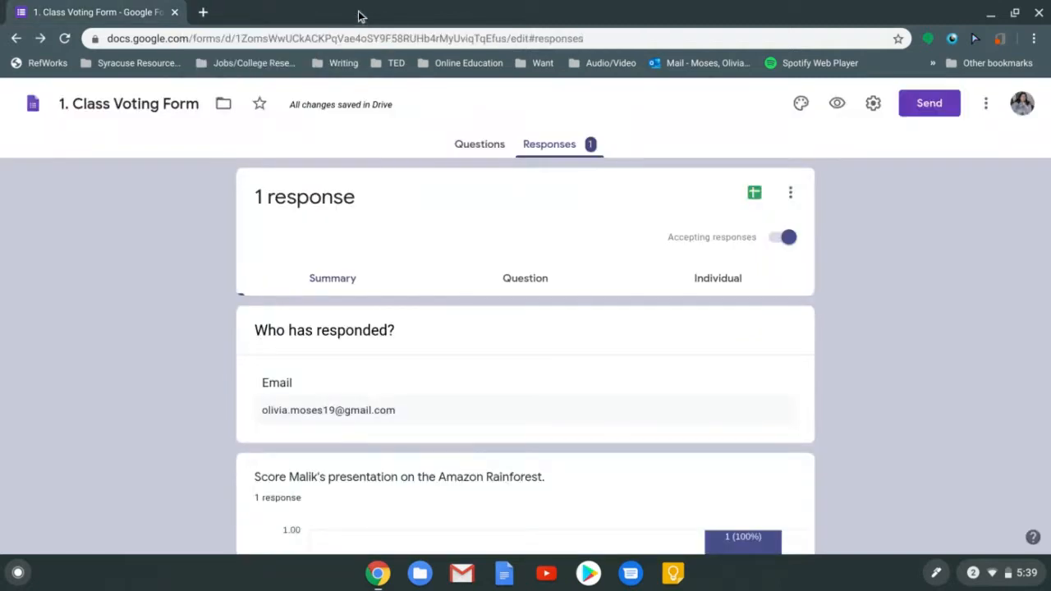
# Turn off 'Limit to 1 response' in the form settings and save
pyautogui.click(872, 104)
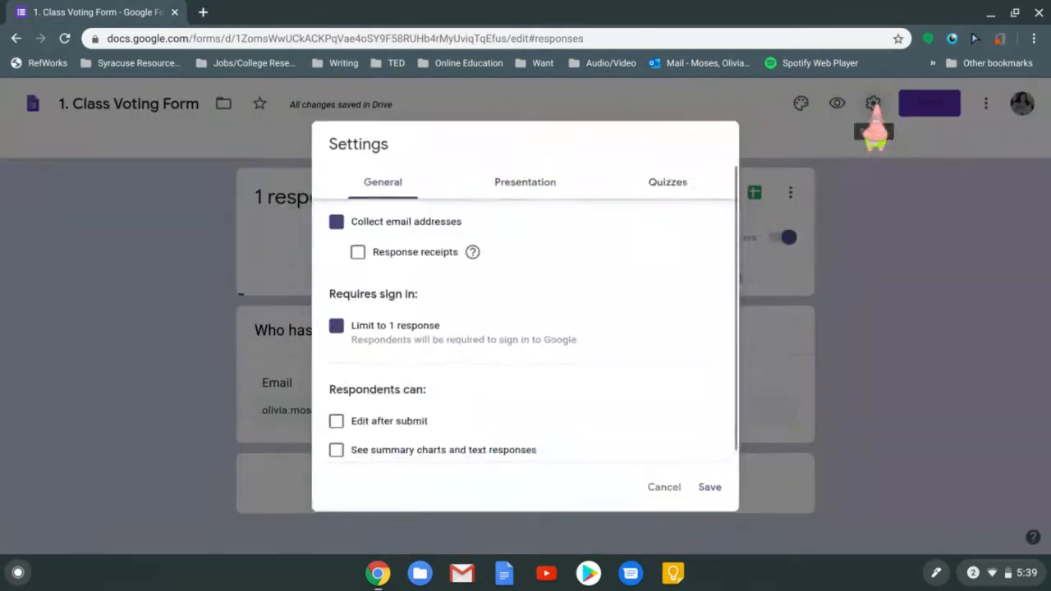
pyautogui.click(421, 332)
pyautogui.click(716, 492)
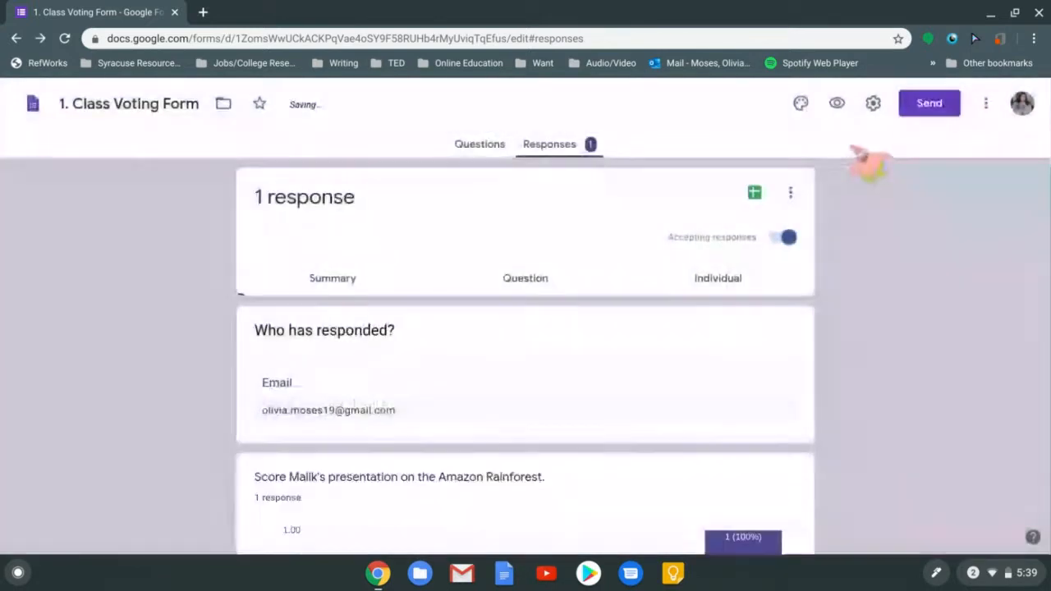
# Submit a second vote from the pasted form link, scoring Amazon Rainforest 0 and Sahara Desert 2
pyautogui.click(203, 12)
pyautogui.write('forms.gle/i81eE2CCrR8bL5wLA')
pyautogui.press('Return')
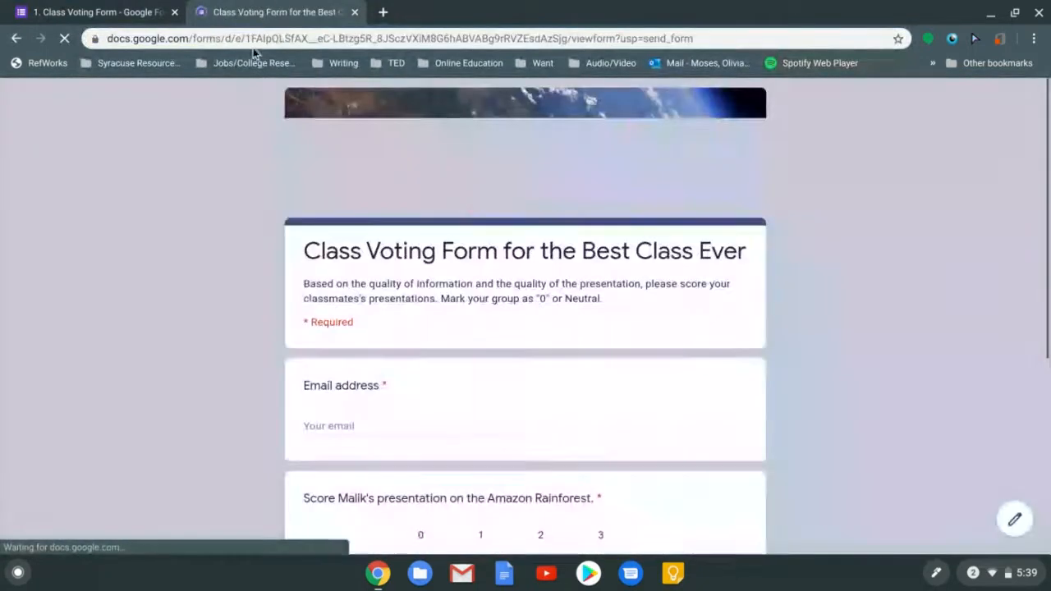
pyautogui.scroll(-1, 931, 293)
pyautogui.scroll(-5, 469, 157)
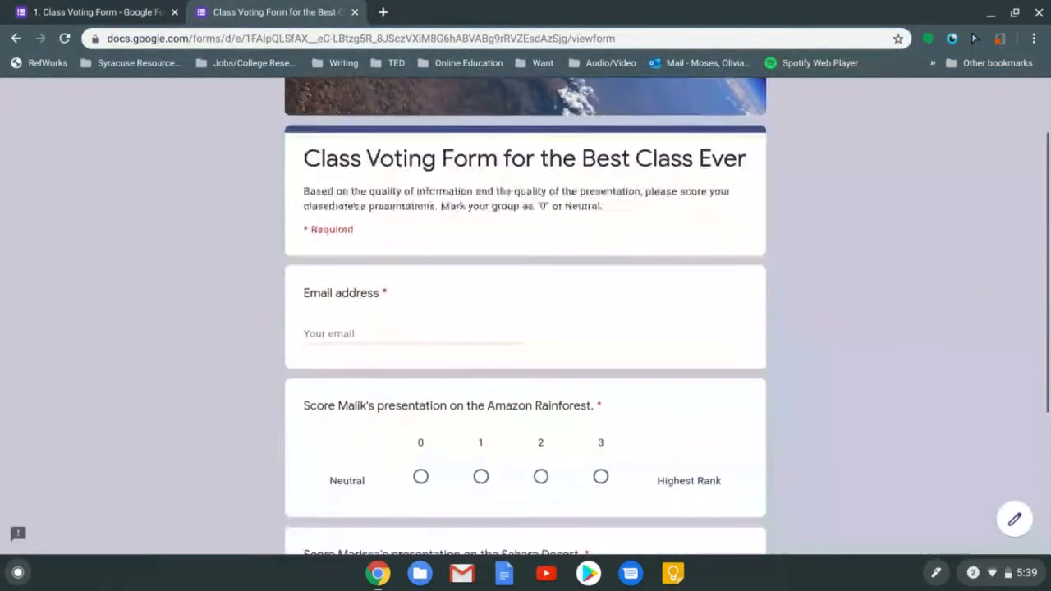
pyautogui.click(366, 187)
pyautogui.write('o')
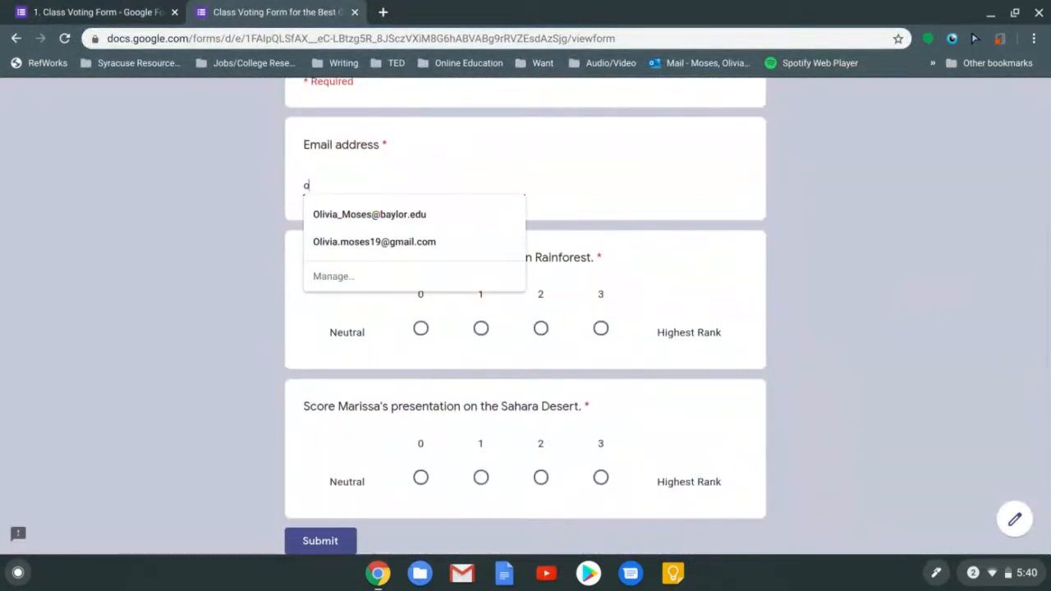
pyautogui.click(370, 214)
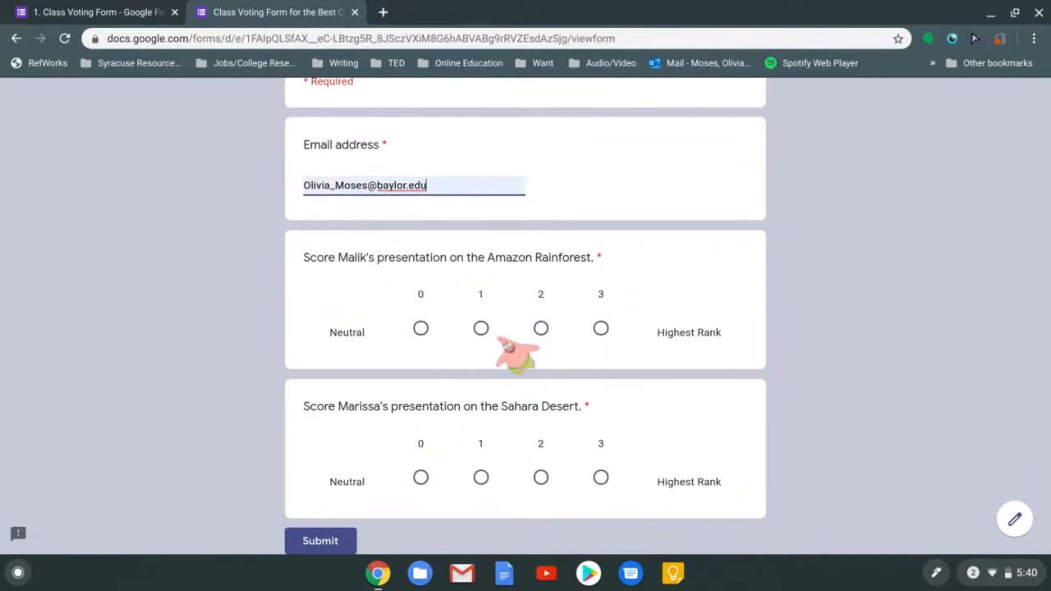
pyautogui.click(420, 329)
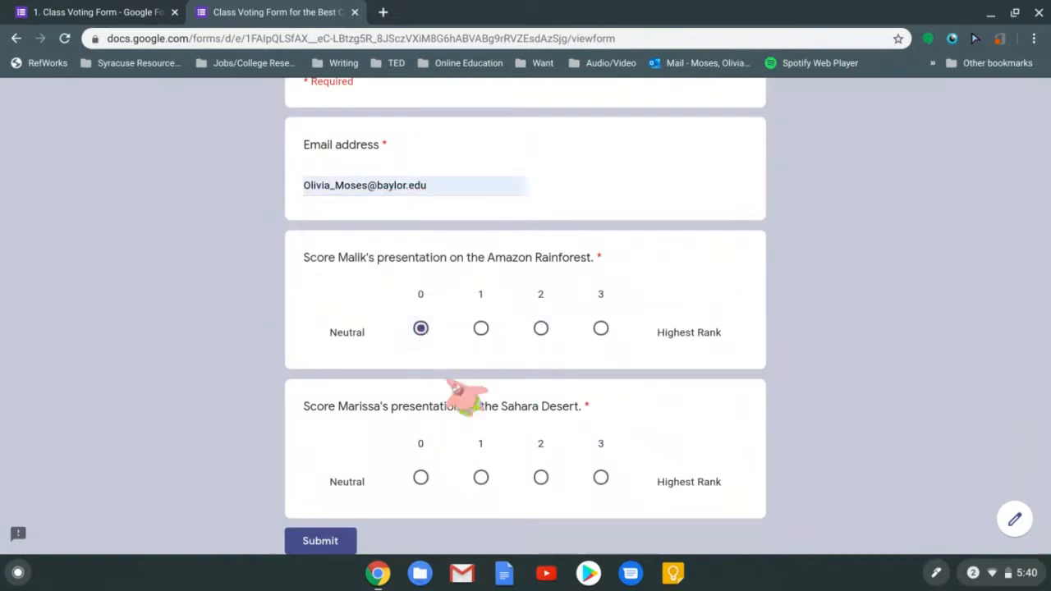
pyautogui.click(541, 478)
pyautogui.click(340, 548)
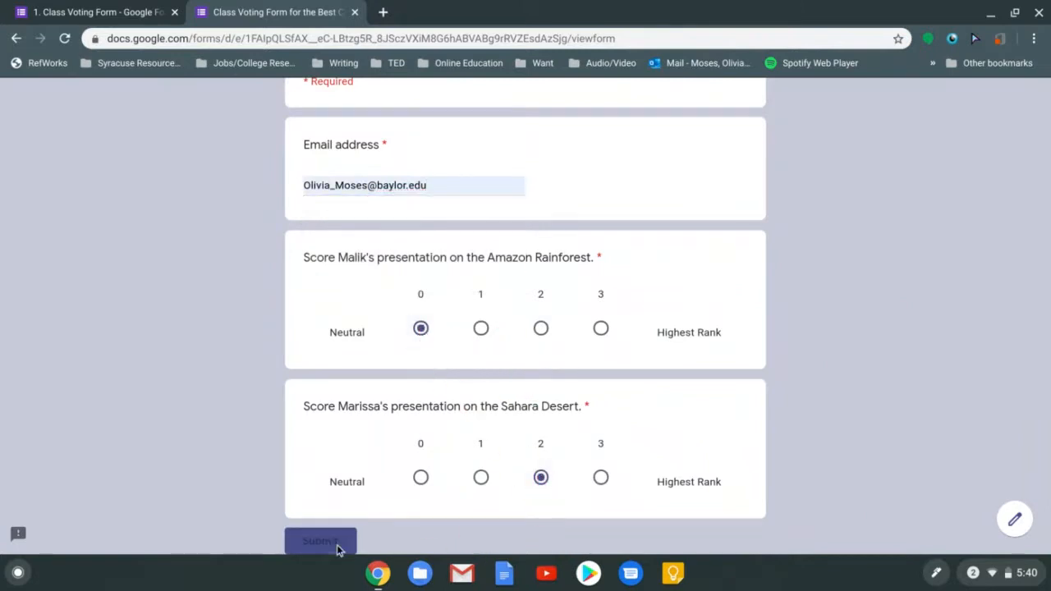
pyautogui.click(355, 12)
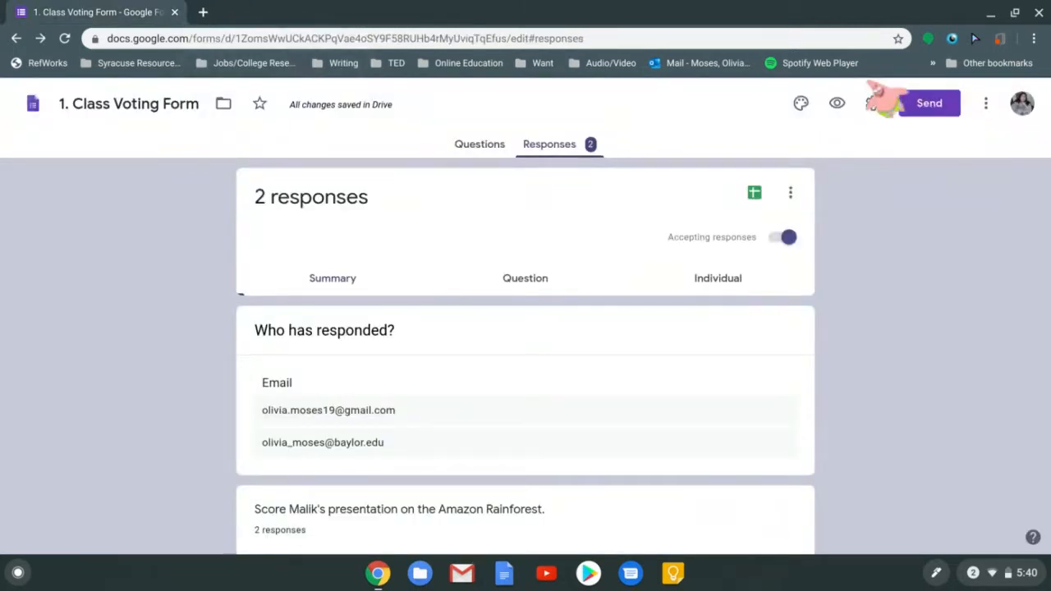
# Turn 'Limit to 1 response' back on and save the settings
pyautogui.click(873, 102)
pyautogui.click(384, 328)
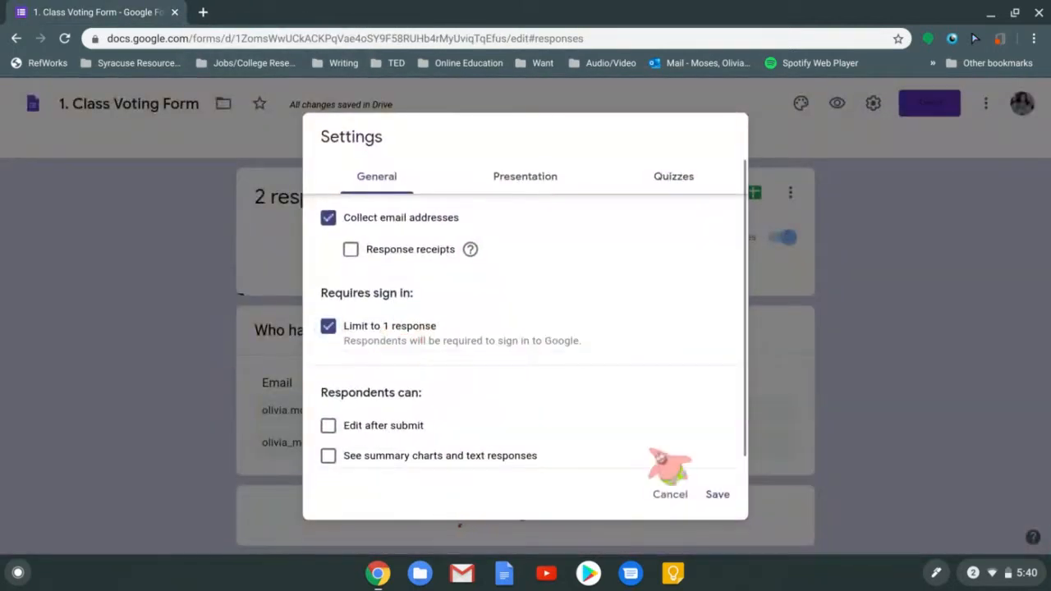
pyautogui.click(711, 495)
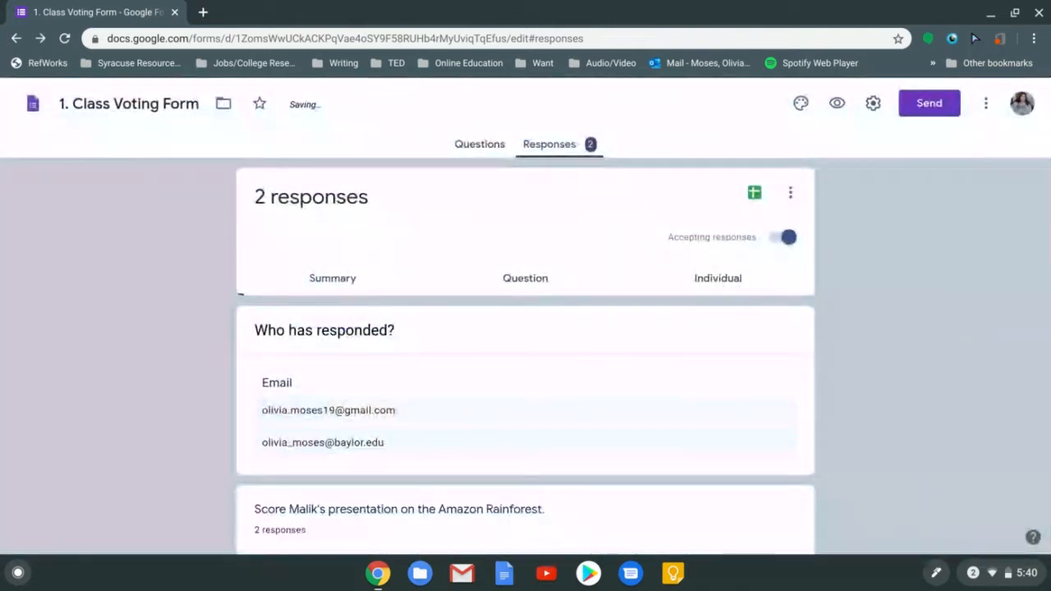
# Review the summary charts: Amazon Rainforest votes 0 and 3, Sahara Desert votes 0 and 2
pyautogui.scroll(-3, 525, 315)
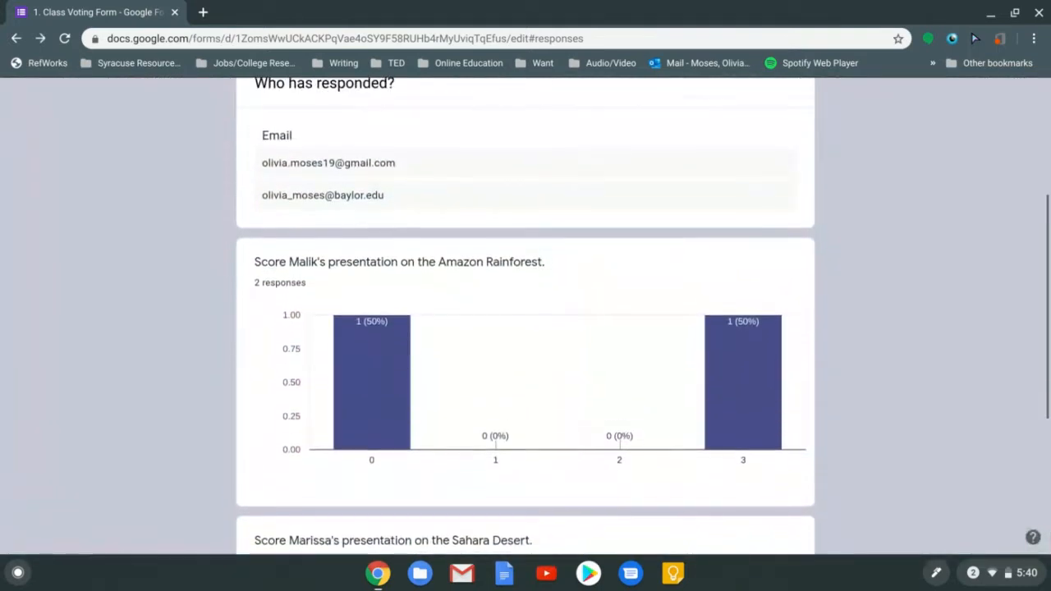
pyautogui.scroll(2, 525, 315)
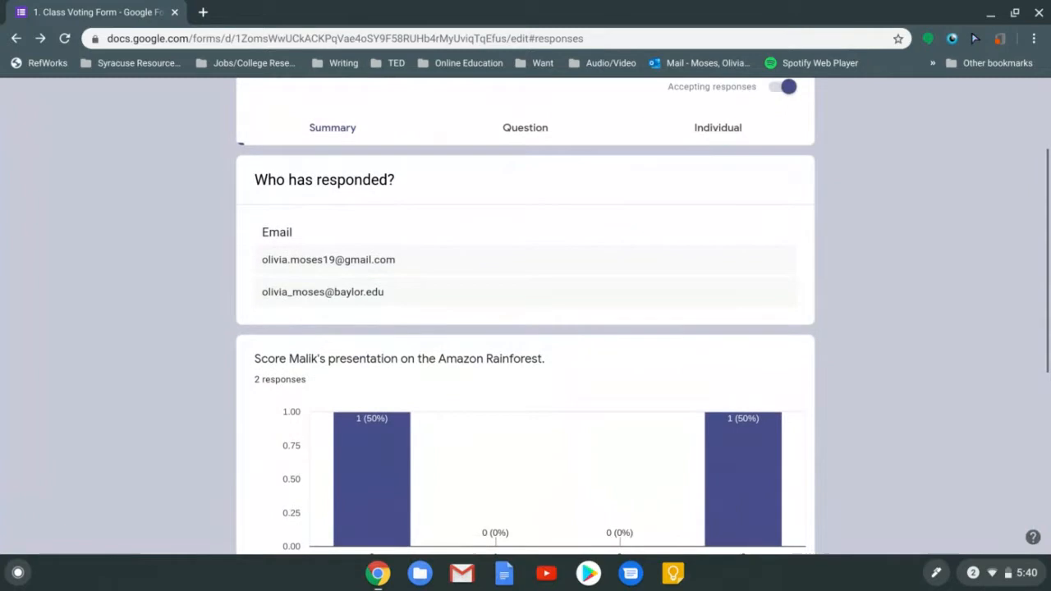
pyautogui.scroll(-1, 525, 315)
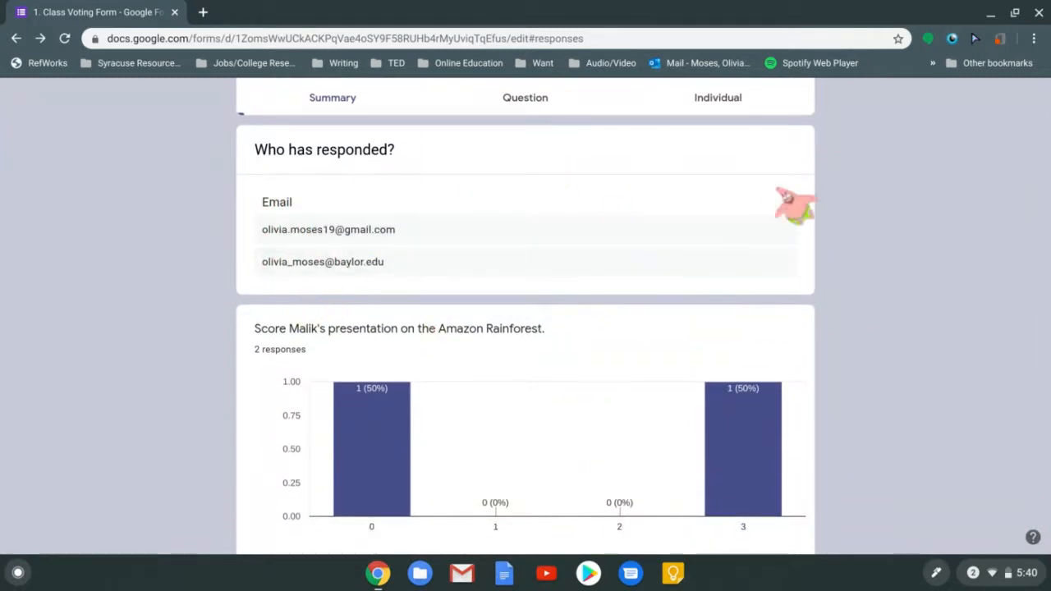
pyautogui.scroll(-4, 525, 316)
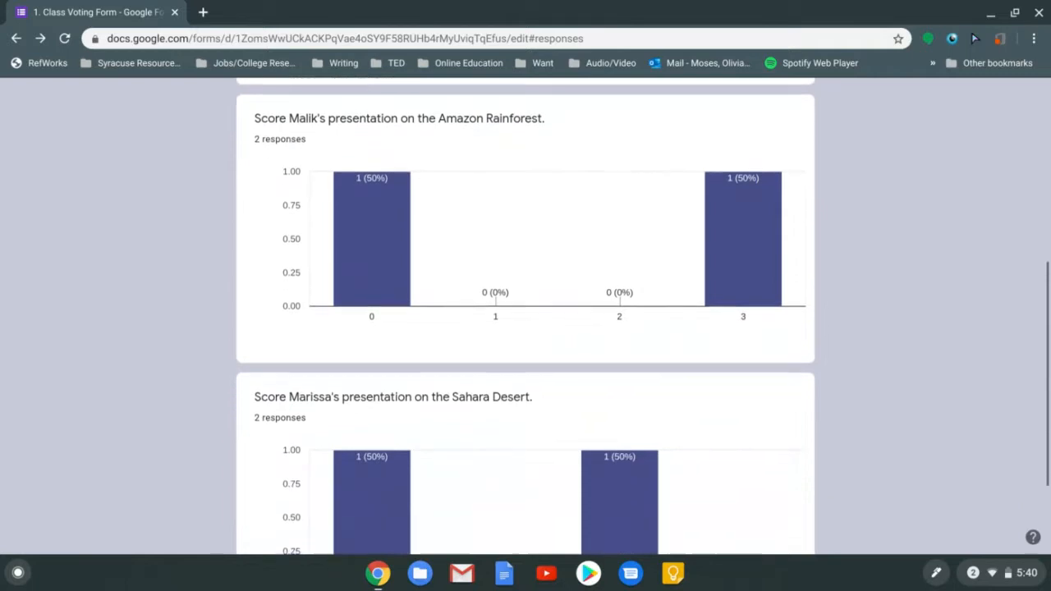
pyautogui.scroll(-3, 526, 315)
pyautogui.scroll(3, 525, 315)
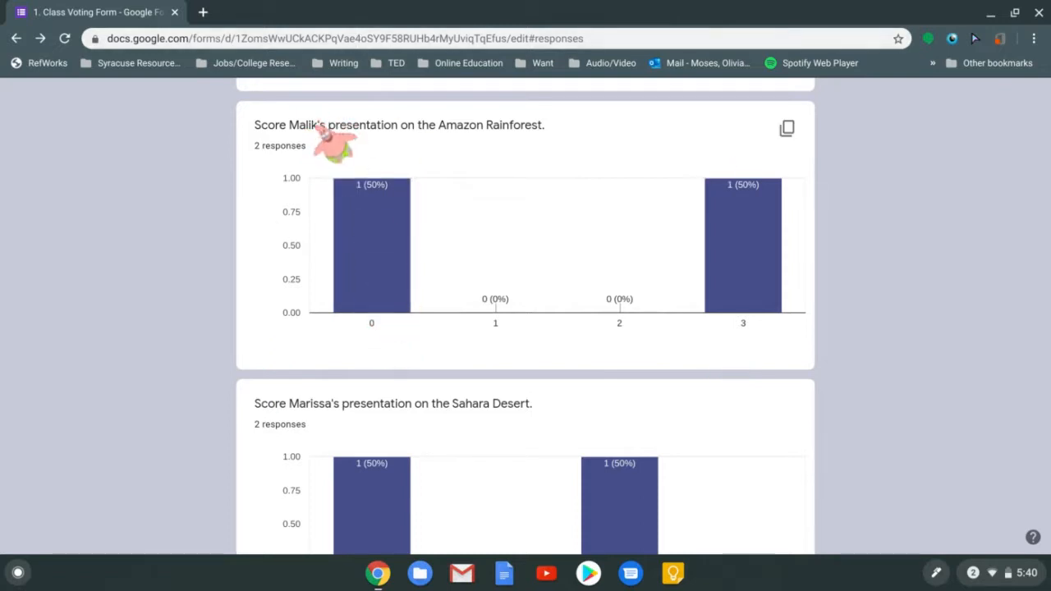
pyautogui.moveTo(768, 298)
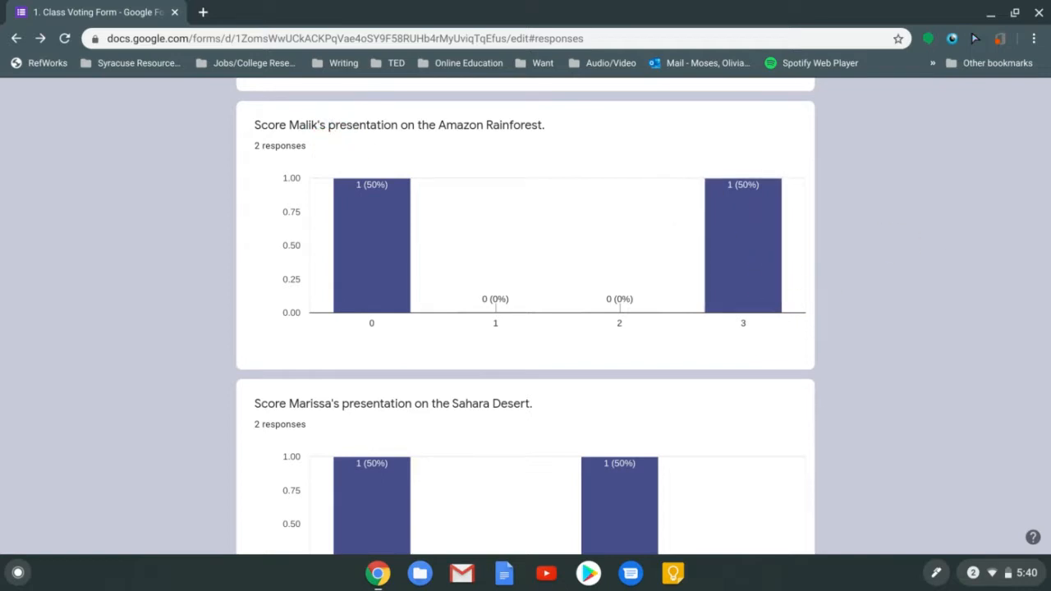
pyautogui.moveTo(363, 235)
pyautogui.scroll(-2, 308, 135)
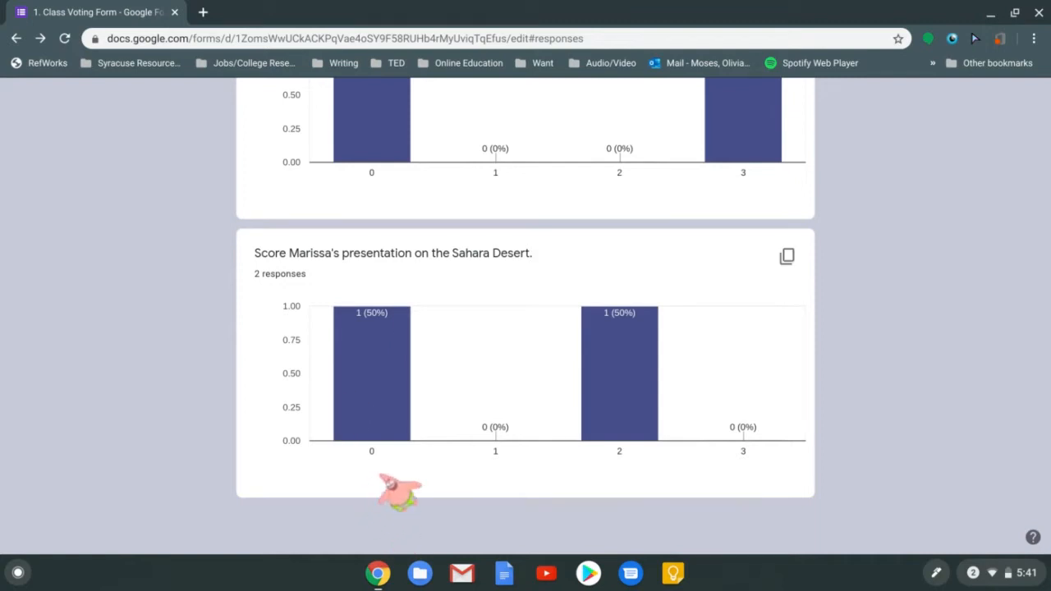
pyautogui.scroll(1, 400, 491)
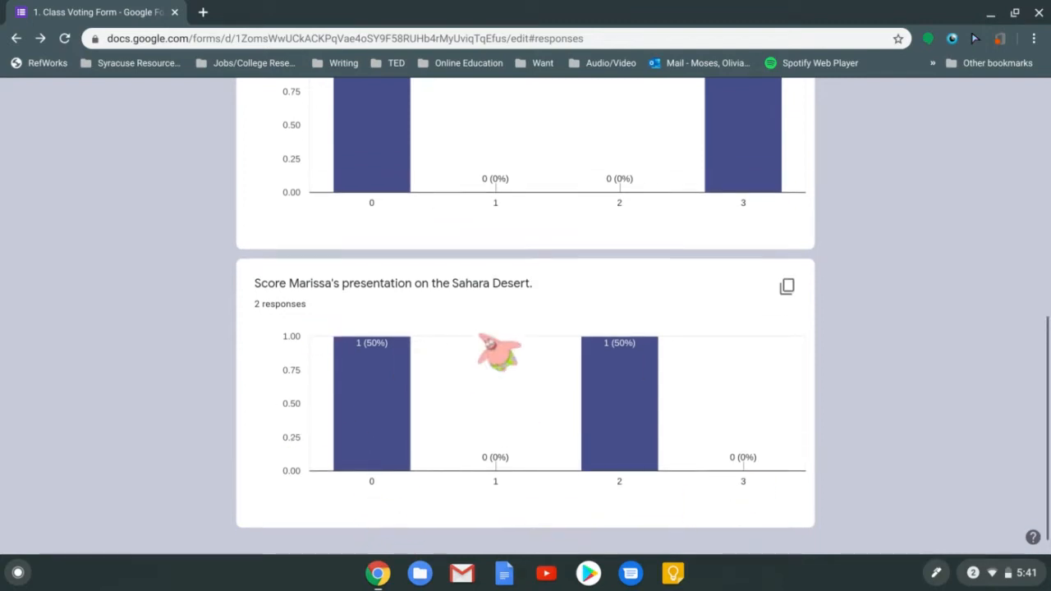
pyautogui.scroll(1, 497, 352)
pyautogui.scroll(3, 481, 225)
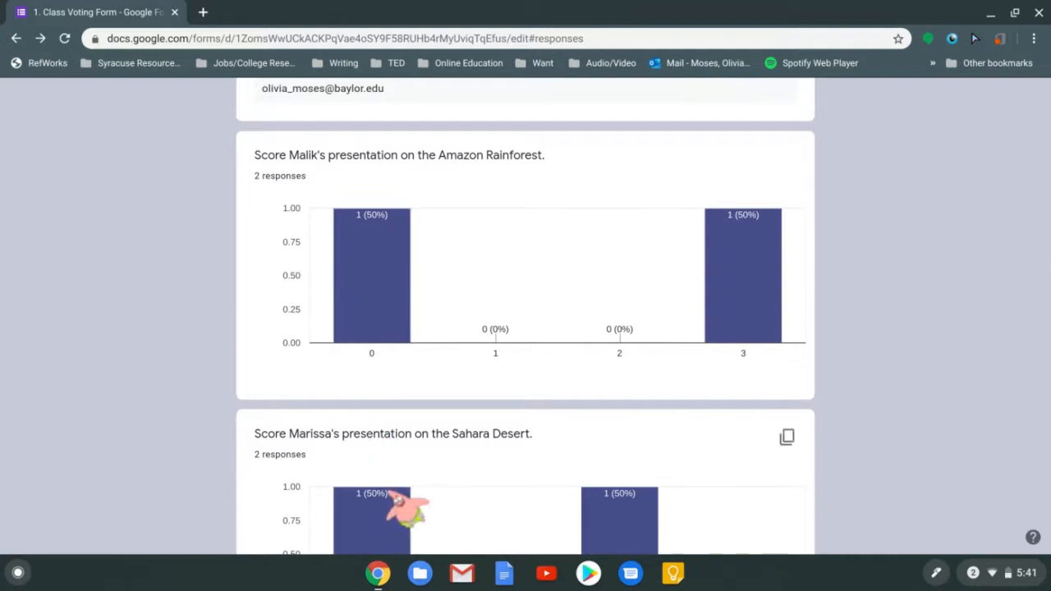
pyautogui.scroll(-1, 411, 504)
pyautogui.scroll(-2, 413, 444)
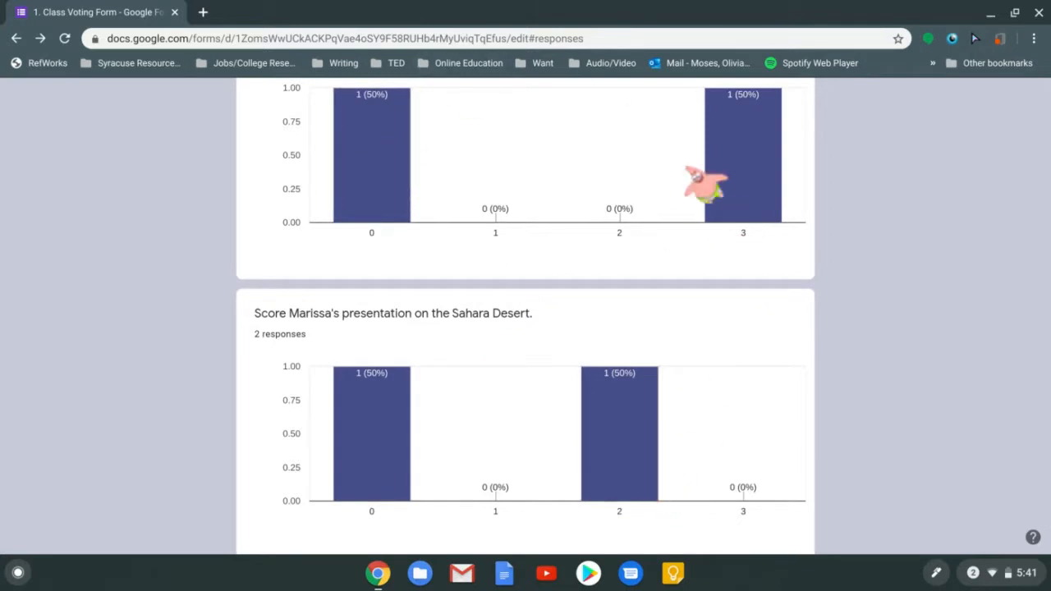
pyautogui.scroll(2, 884, 242)
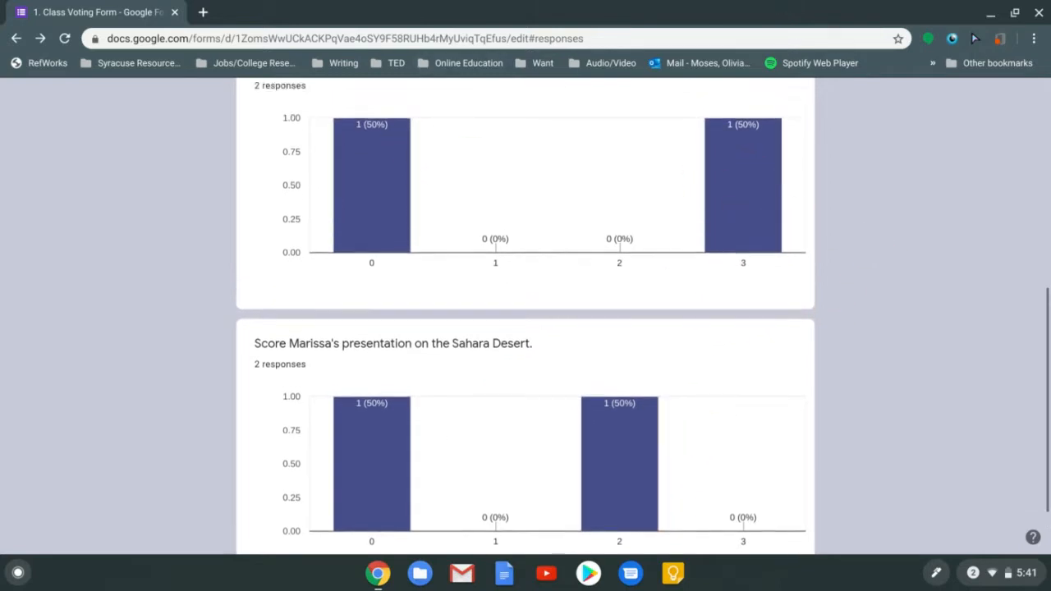
pyautogui.scroll(6, 534, 232)
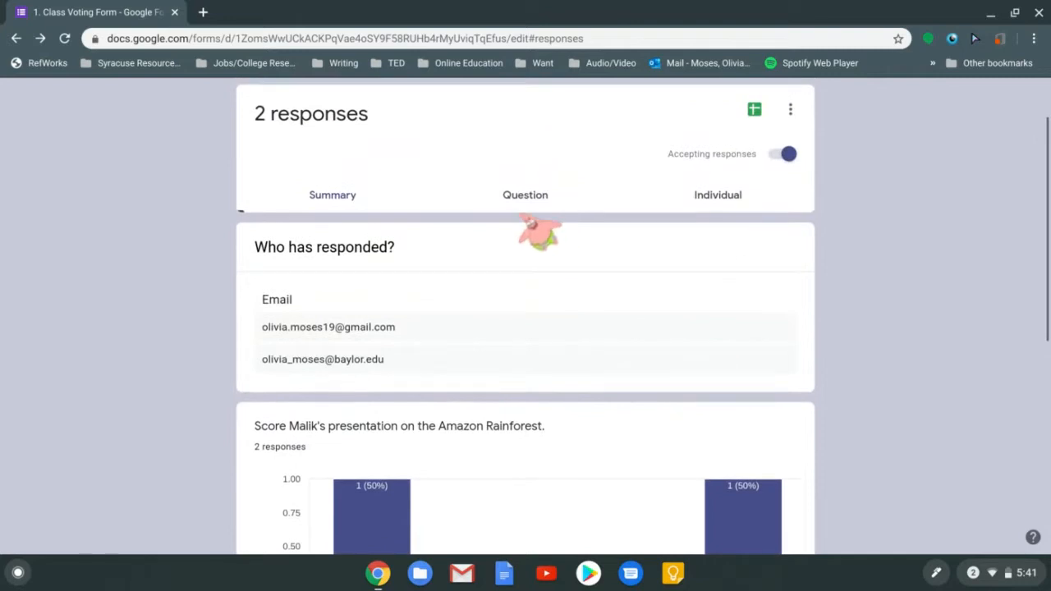
# Switch the Responses view to question-by-question results
pyautogui.click(517, 206)
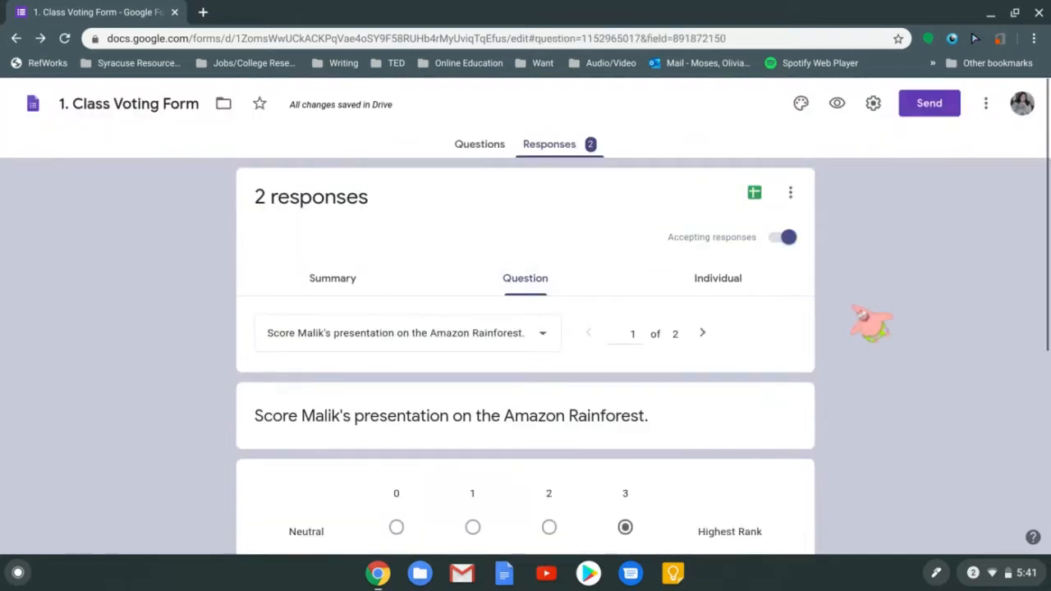
pyautogui.scroll(-5, 525, 312)
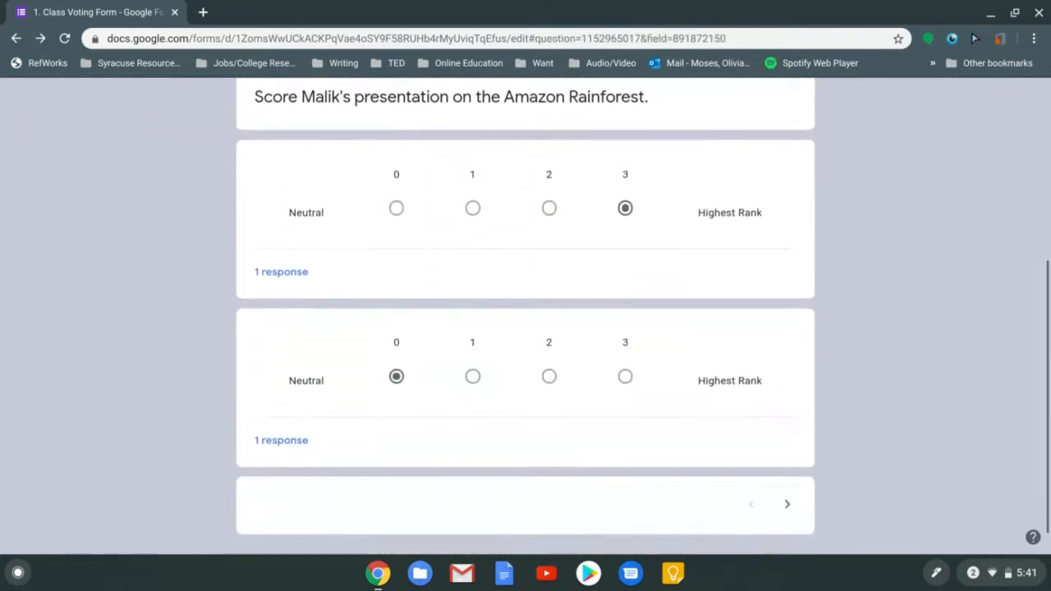
pyautogui.scroll(3, 683, 146)
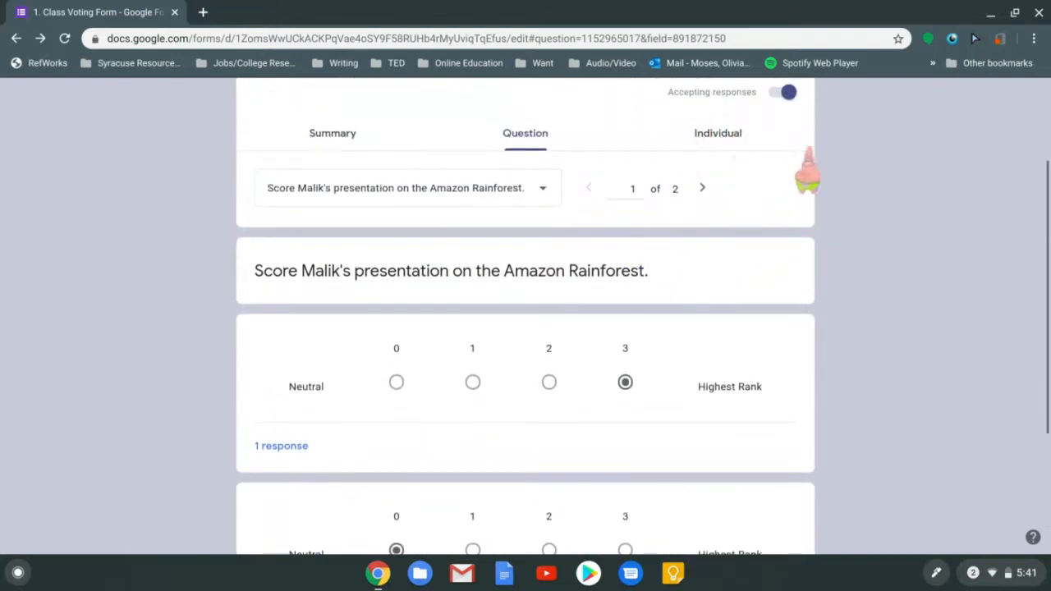
pyautogui.scroll(-1, 899, 212)
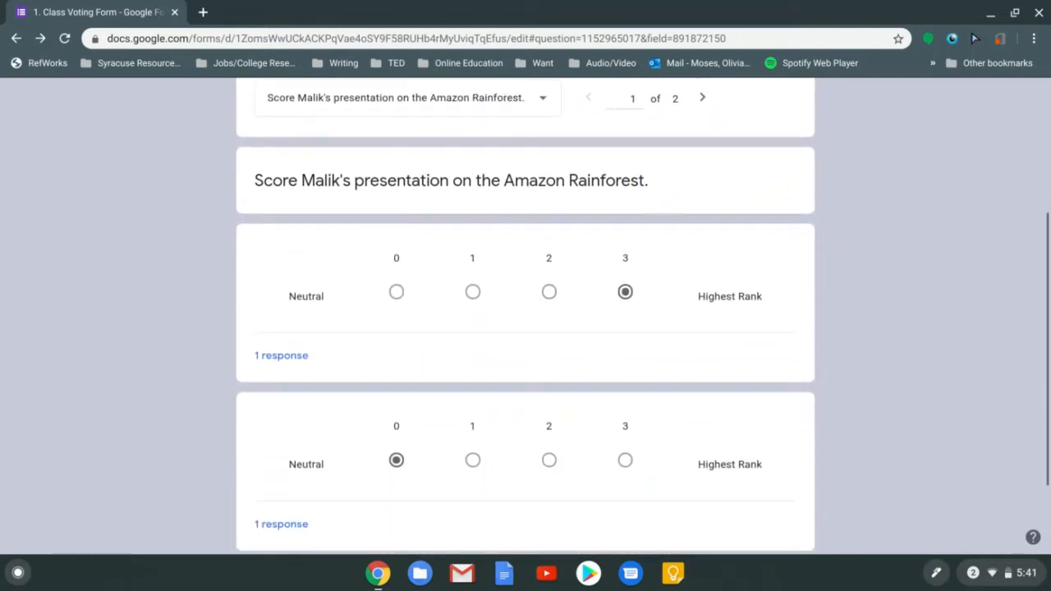
pyautogui.scroll(1, 443, 226)
pyautogui.scroll(-3, 443, 225)
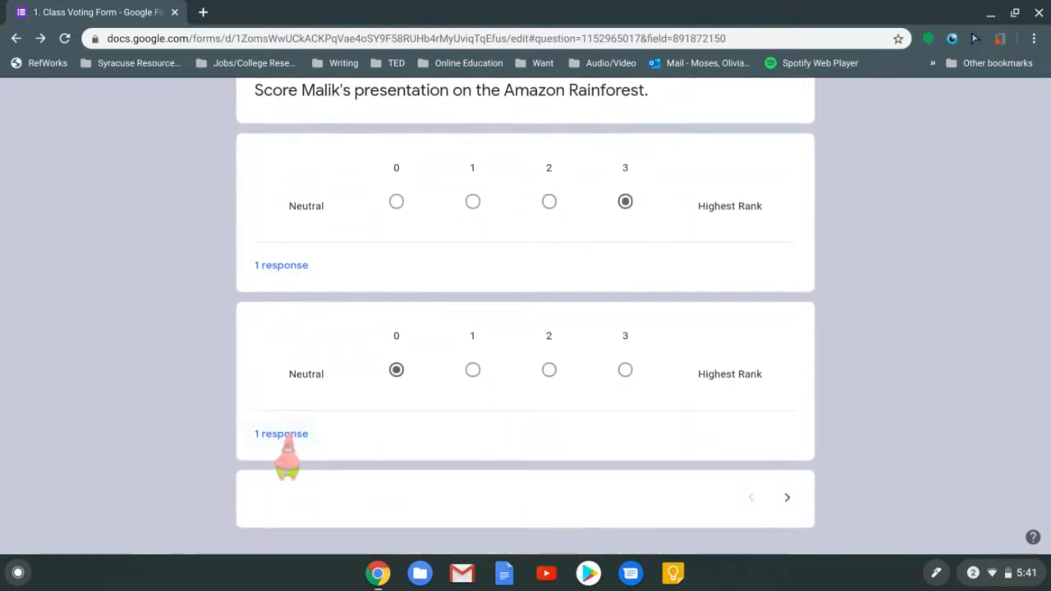
pyautogui.scroll(3, 674, 211)
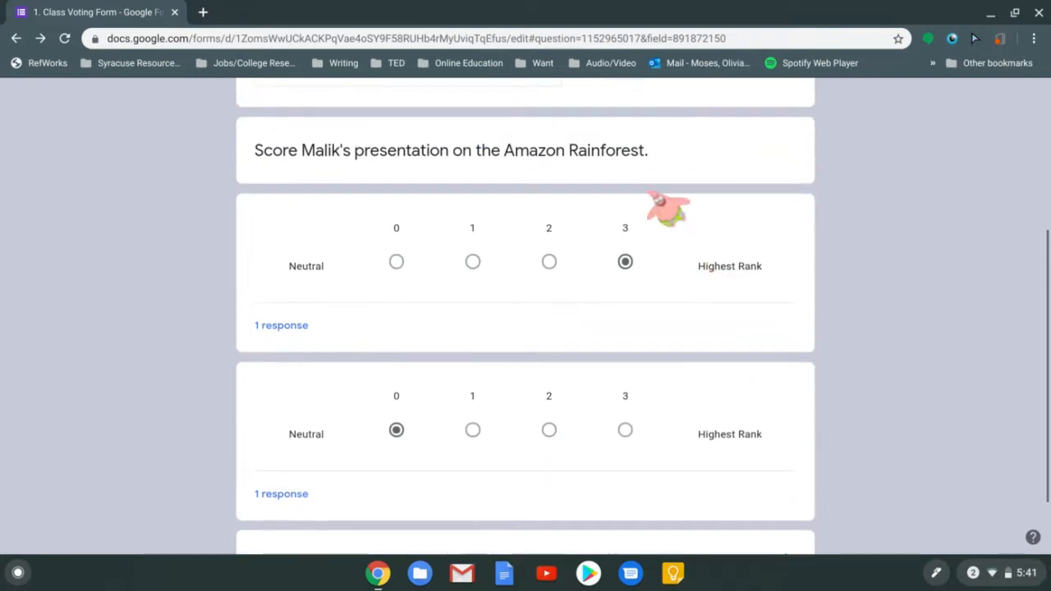
# Pick the Sahara Desert presentation scoring question from the question dropdown
pyautogui.click(508, 130)
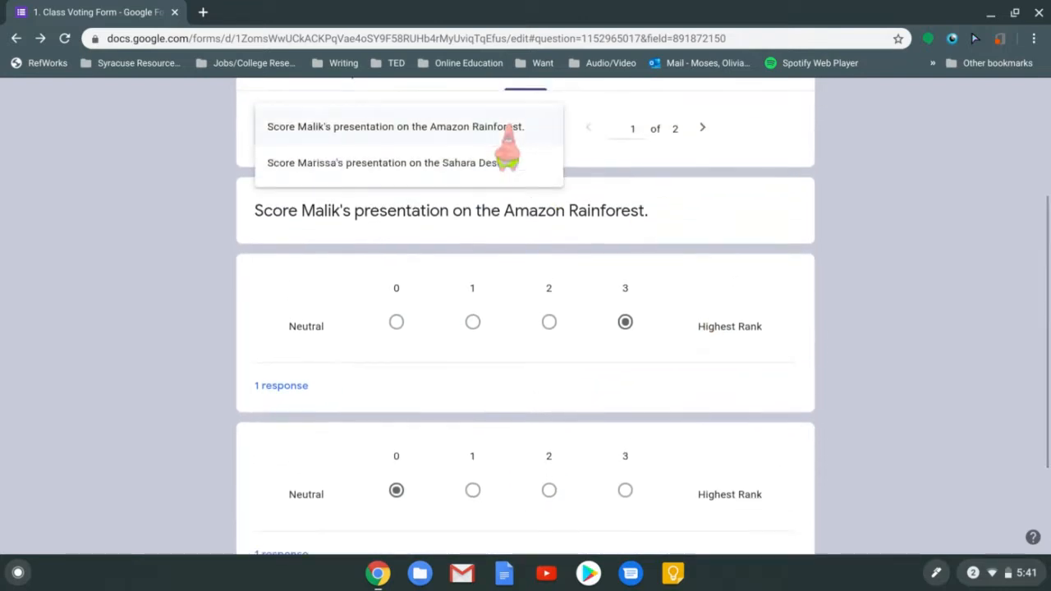
pyautogui.click(481, 163)
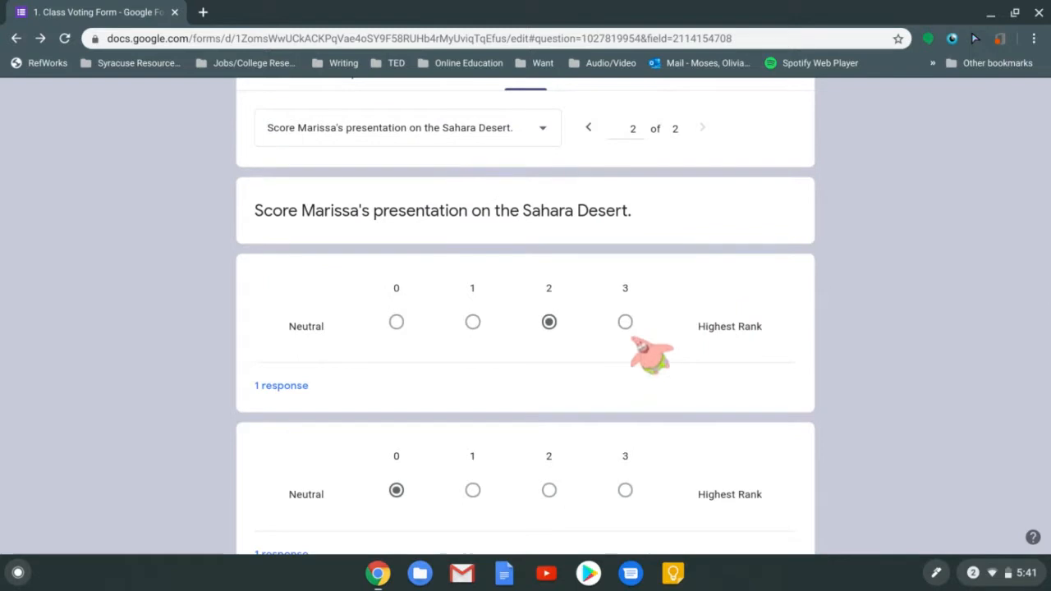
pyautogui.press('Down')
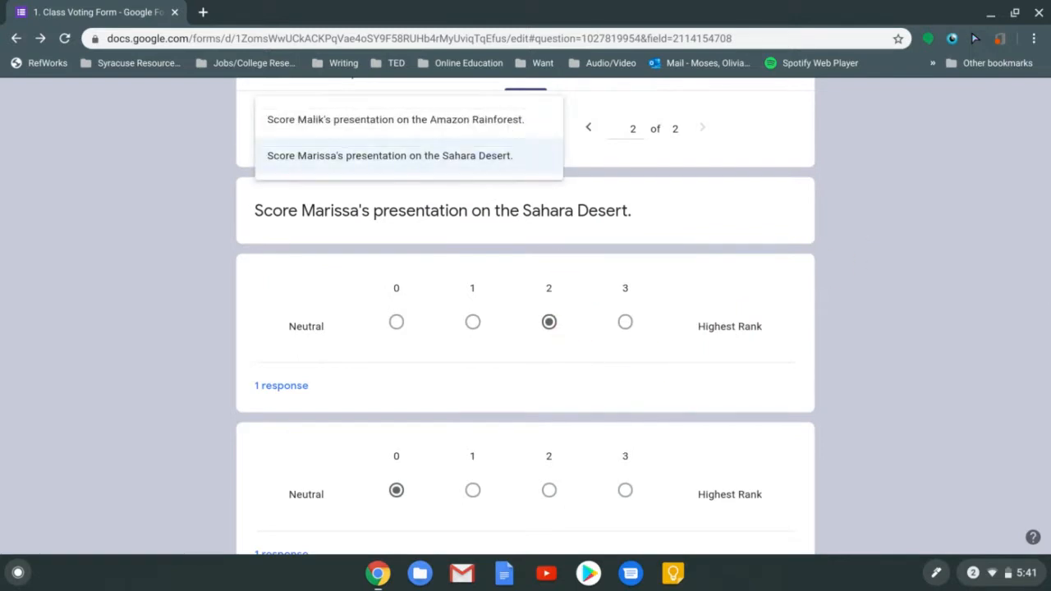
pyautogui.press('Return')
pyautogui.scroll(-3, 481, 488)
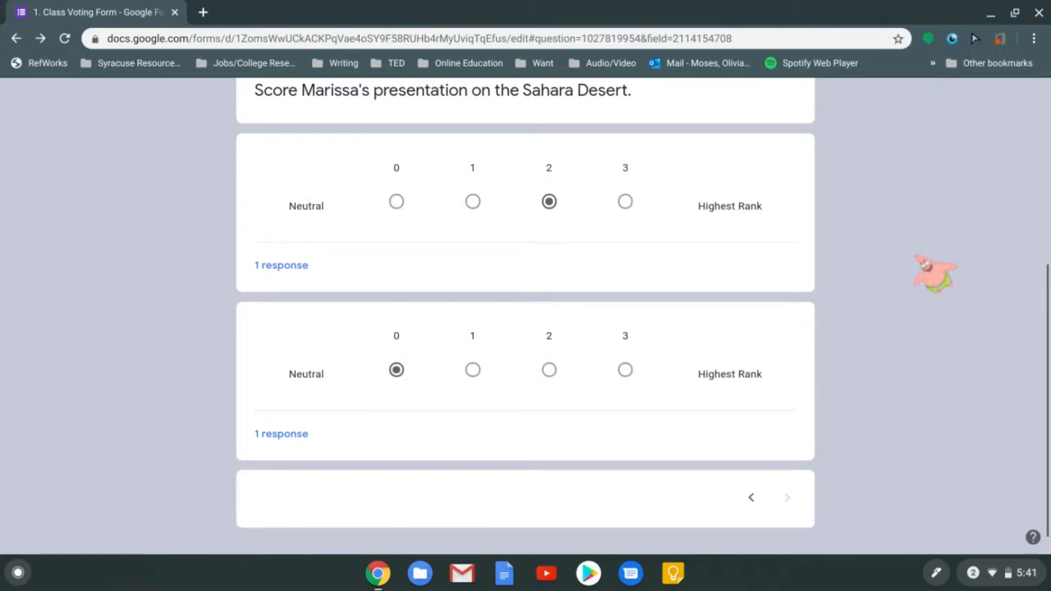
pyautogui.scroll(3, 926, 264)
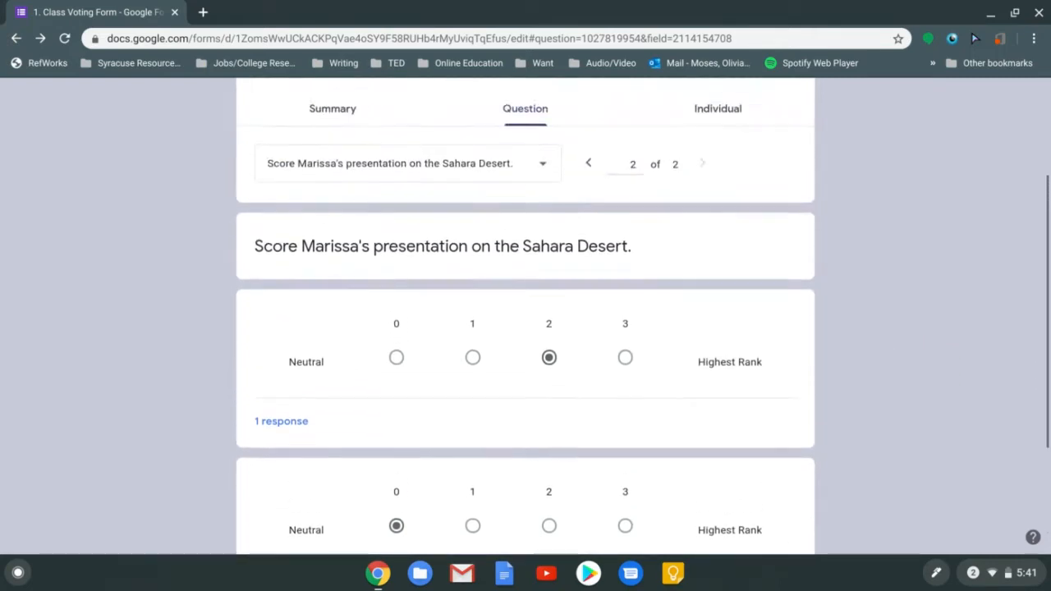
pyautogui.scroll(1, 526, 317)
# Switch to the Individual responses view and scroll through the first respondent's answers
pyautogui.click(744, 144)
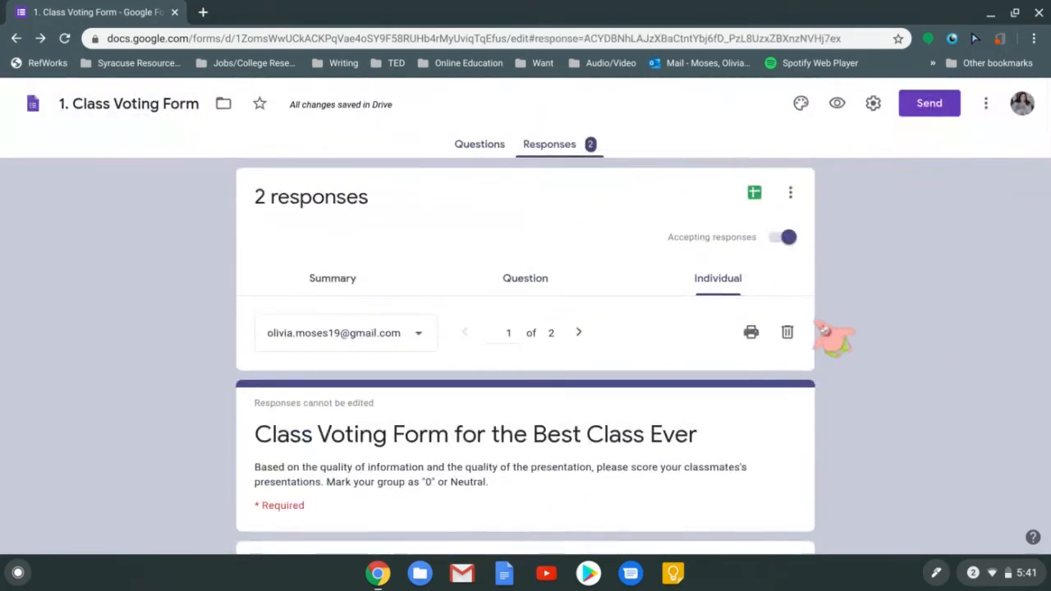
pyautogui.scroll(-5, 874, 400)
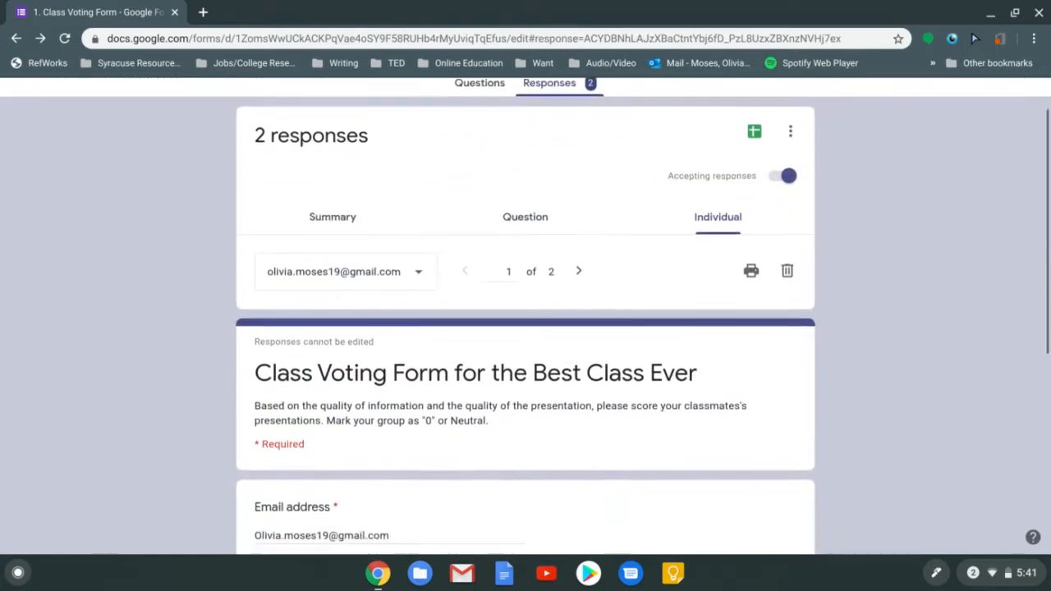
pyautogui.scroll(1, 526, 316)
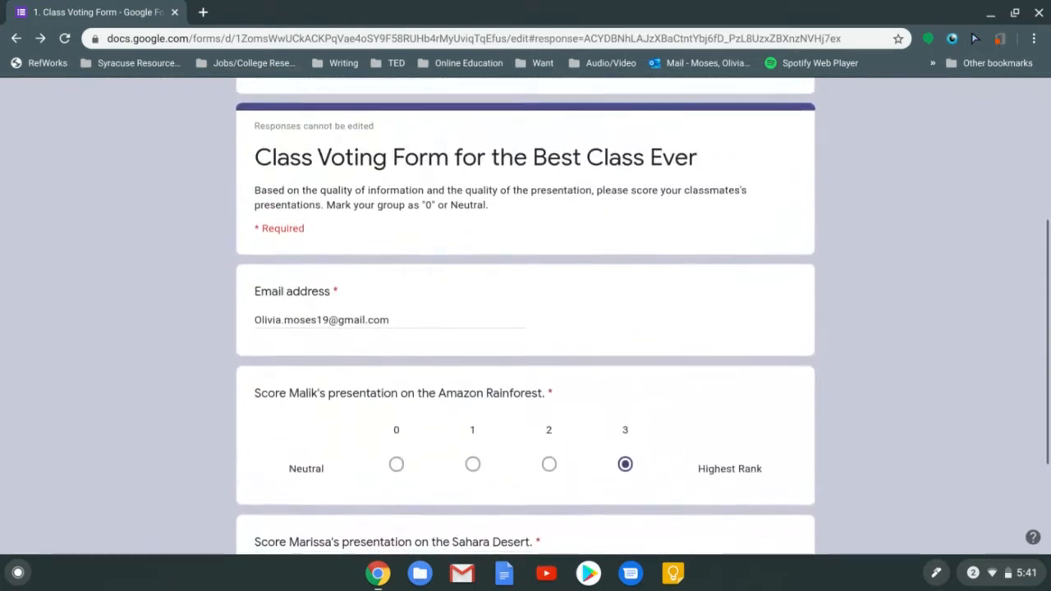
pyautogui.scroll(-2, 525, 315)
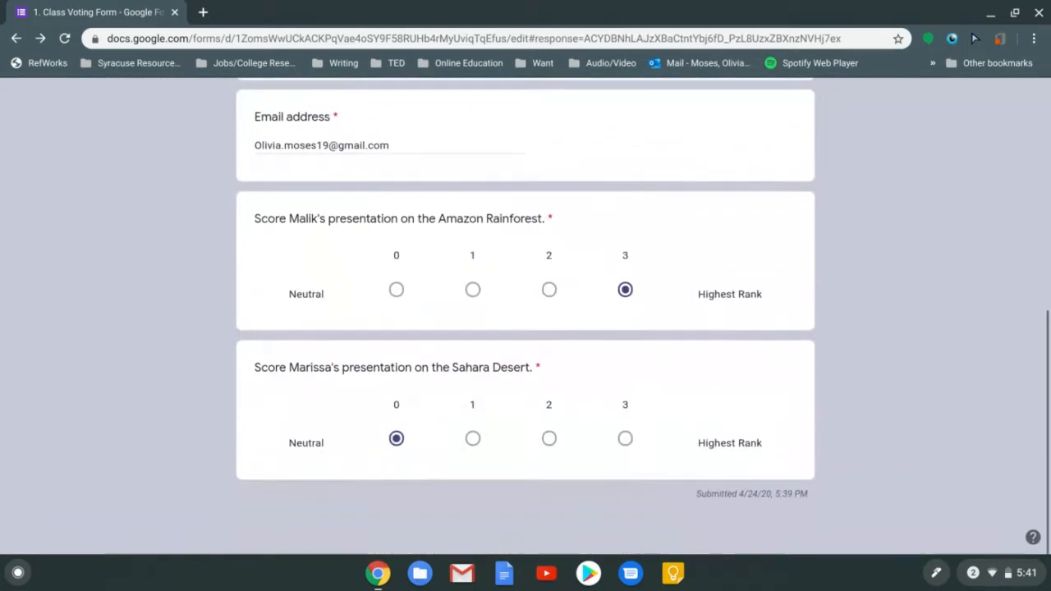
pyautogui.scroll(2, 525, 316)
pyautogui.scroll(-2, 525, 315)
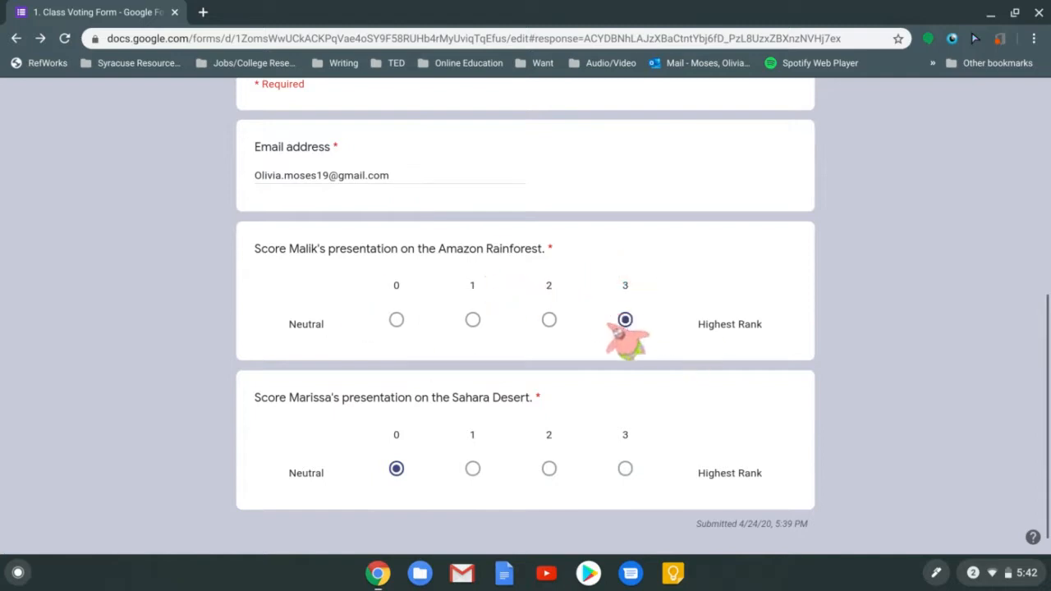
pyautogui.scroll(4, 852, 312)
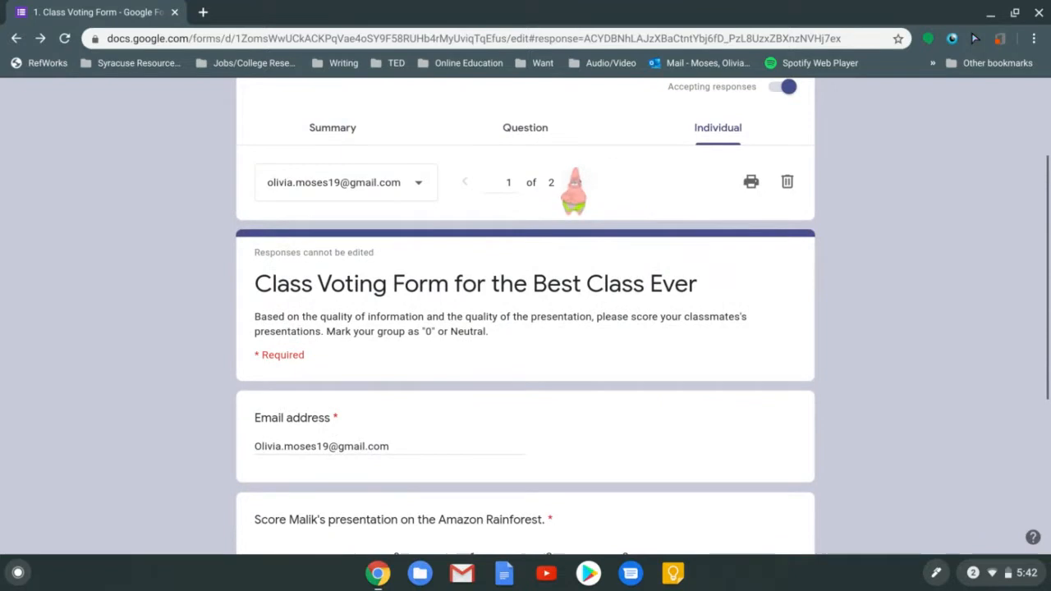
# Pick the second respondent to show response 2 of 2: Amazon Rainforest 0, Sahara Desert 2
pyautogui.click(424, 191)
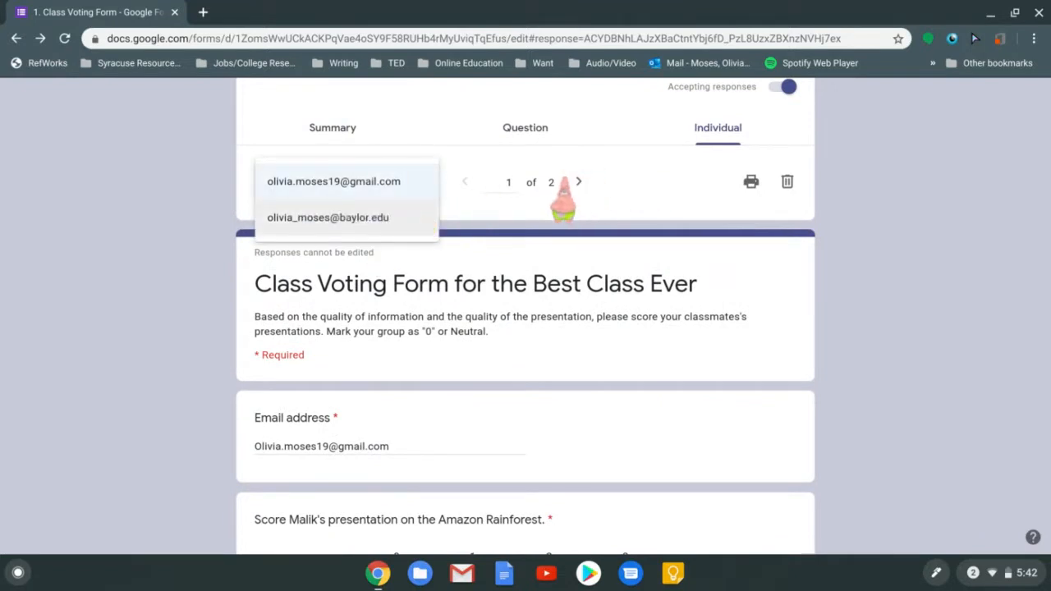
pyautogui.click(576, 182)
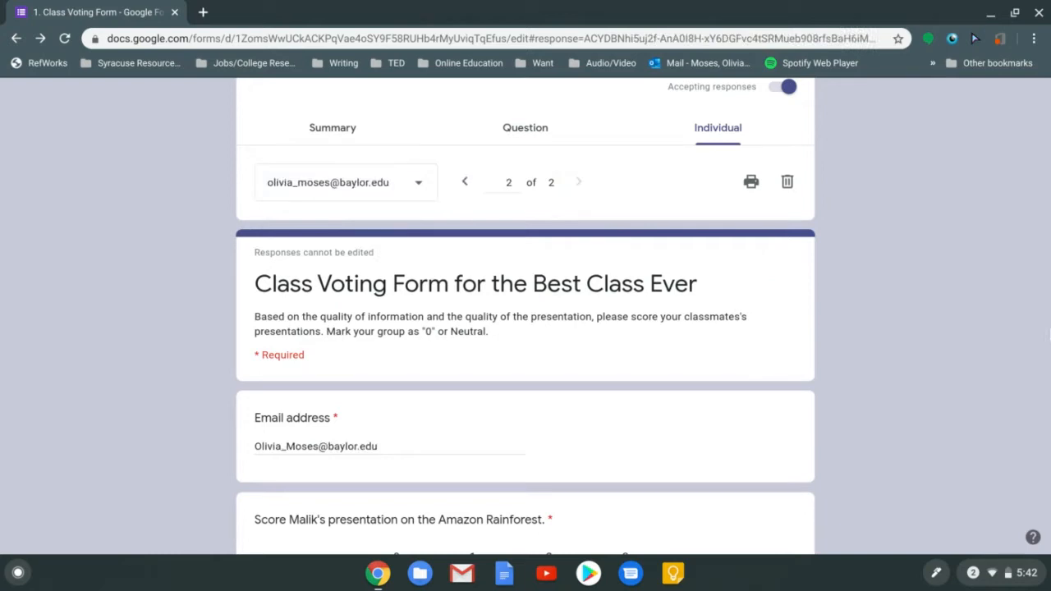
pyautogui.scroll(-4, 526, 328)
pyautogui.scroll(1, 468, 205)
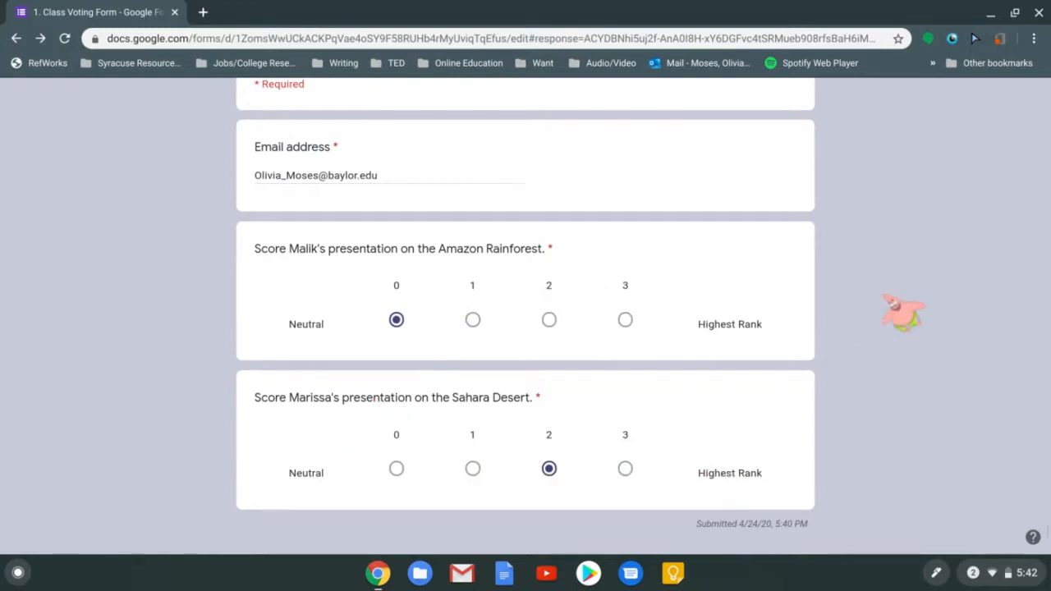
pyautogui.scroll(5, 903, 312)
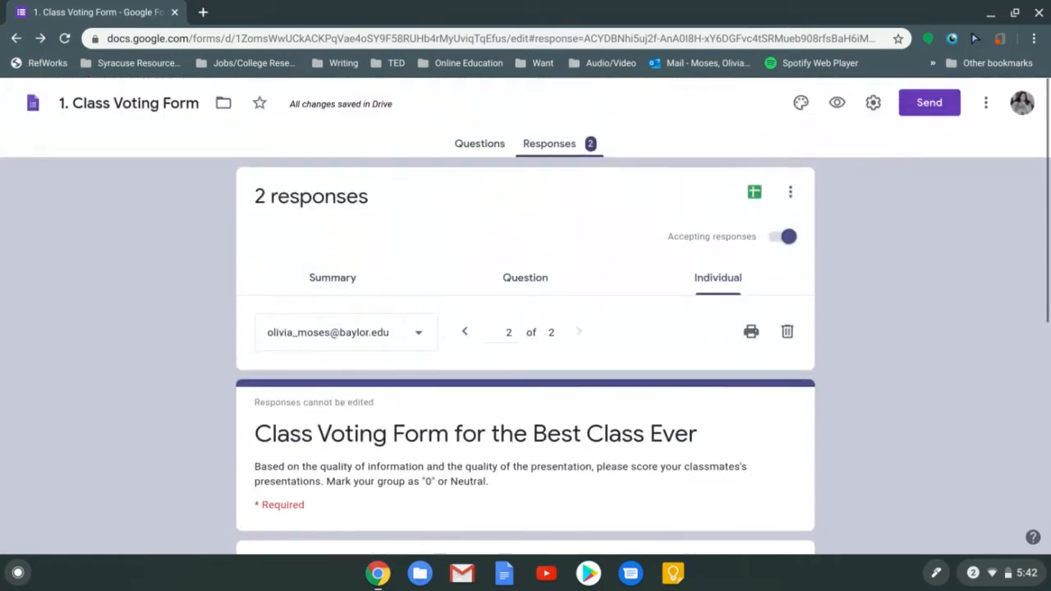
# Return to the Summary view and review both presentations' score charts for the 2 responses
pyautogui.click(297, 287)
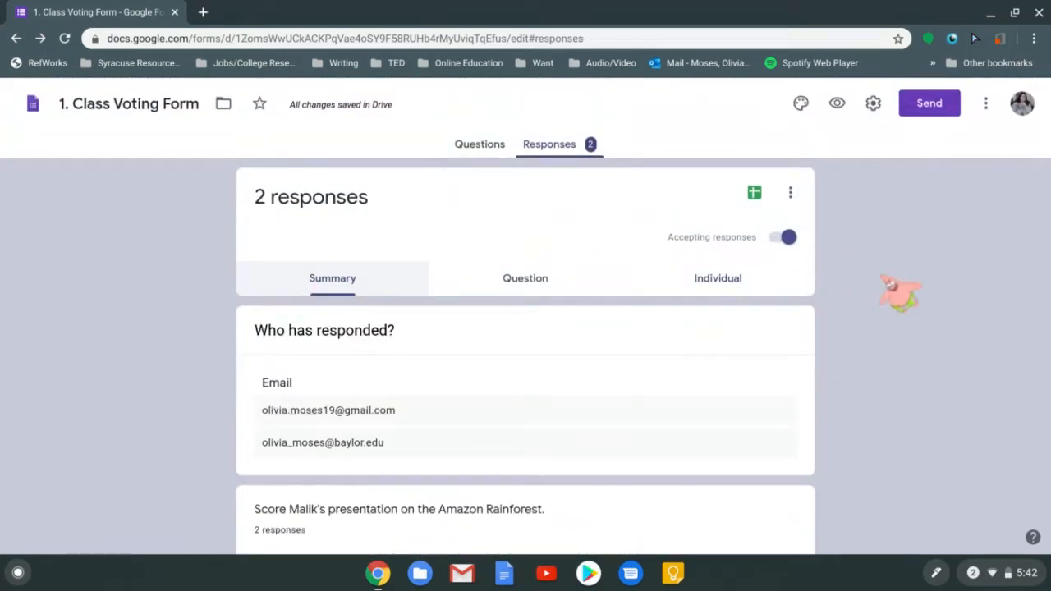
pyautogui.scroll(-3, 901, 292)
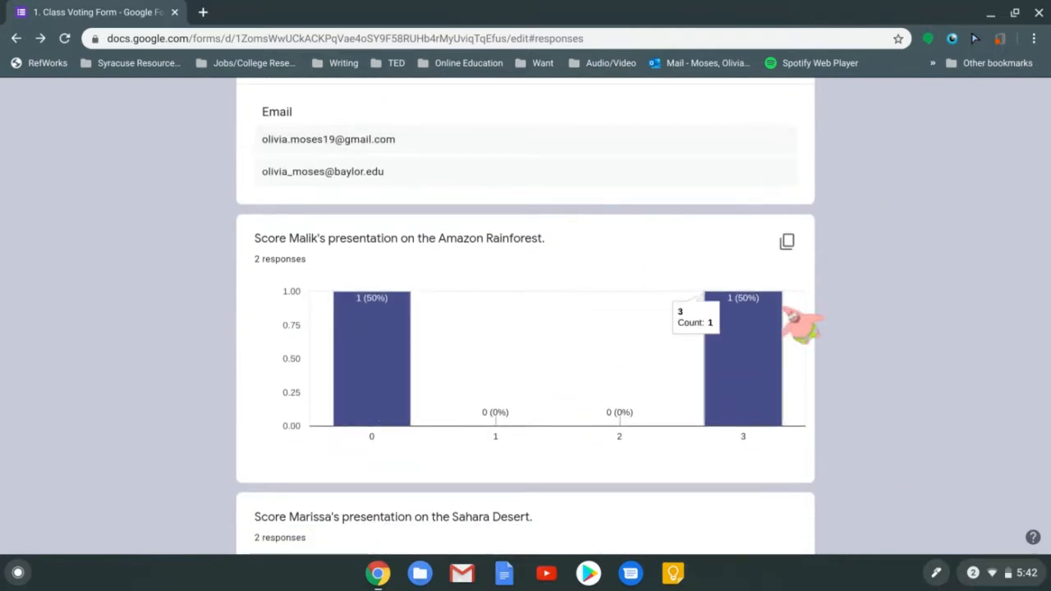
pyautogui.scroll(-3, 792, 320)
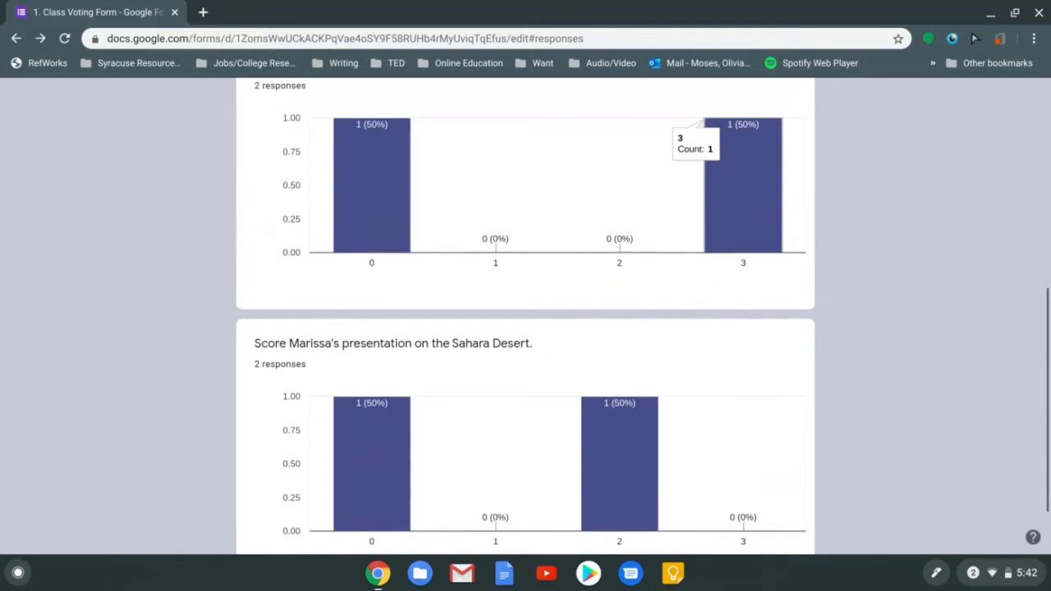
pyautogui.scroll(5, 525, 320)
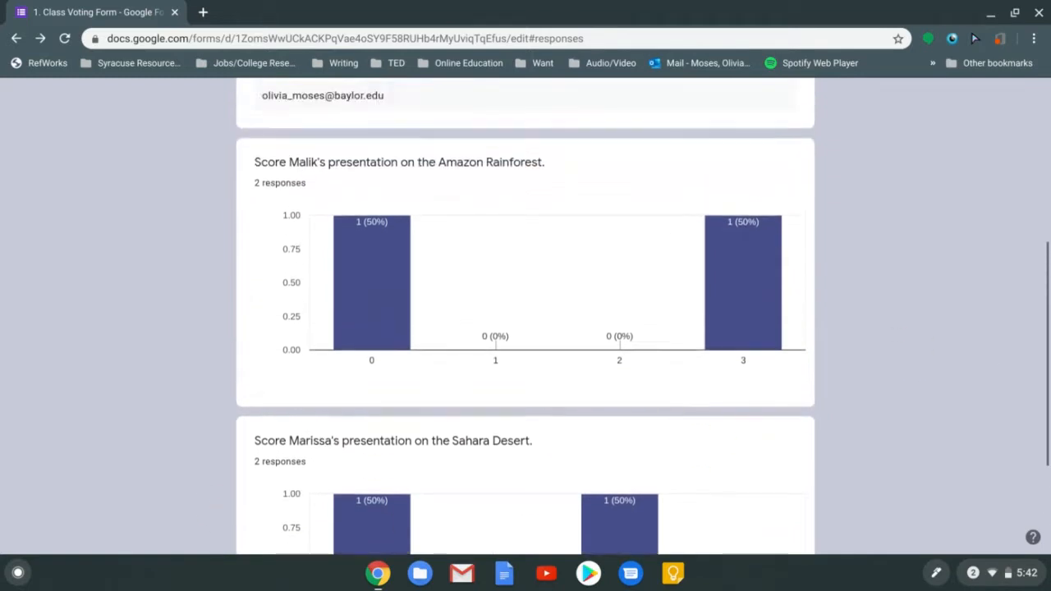
pyautogui.scroll(3, 526, 320)
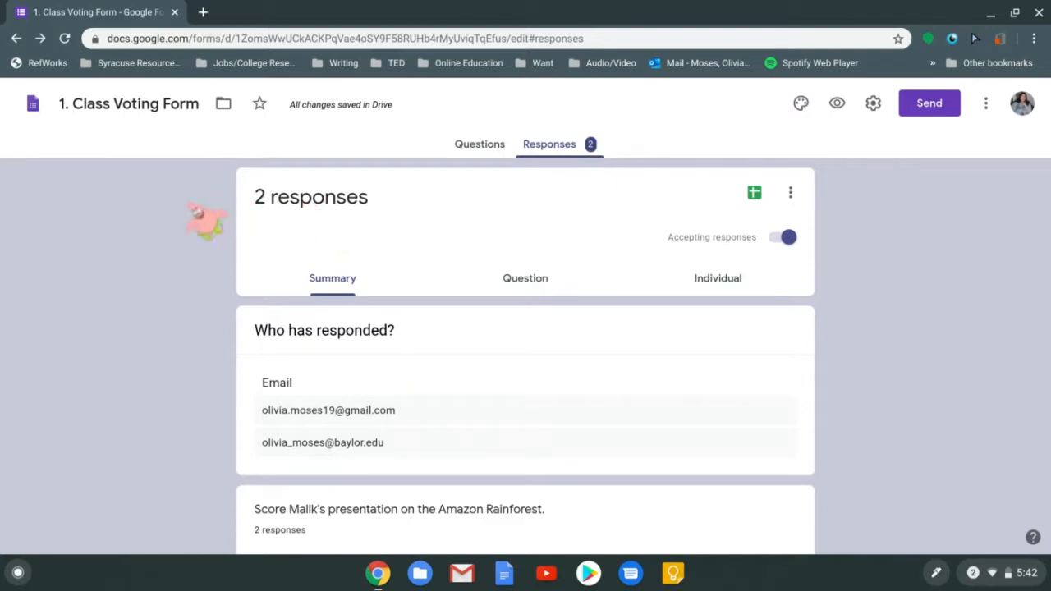
# Reach the Google Forms home page in a new tab by searching 'google fo'
pyautogui.click(205, 11)
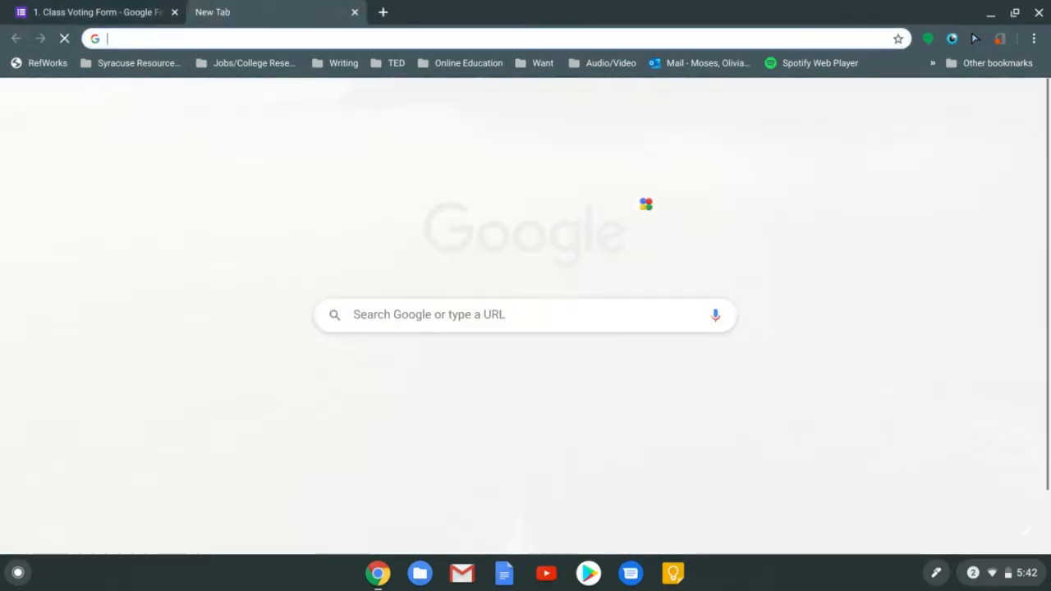
pyautogui.write('google fo')
pyautogui.press('Return')
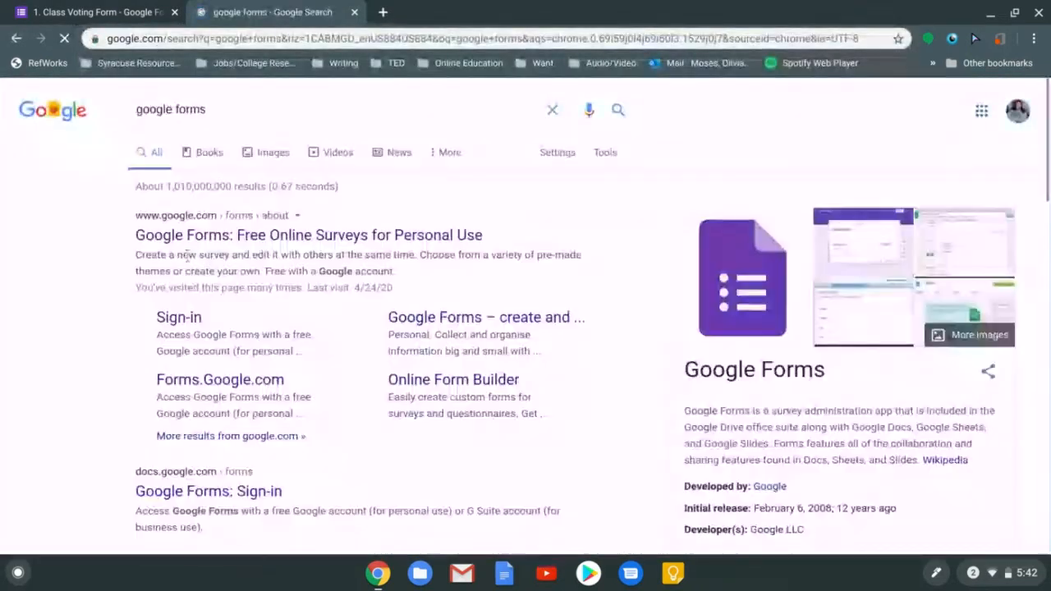
pyautogui.click(233, 239)
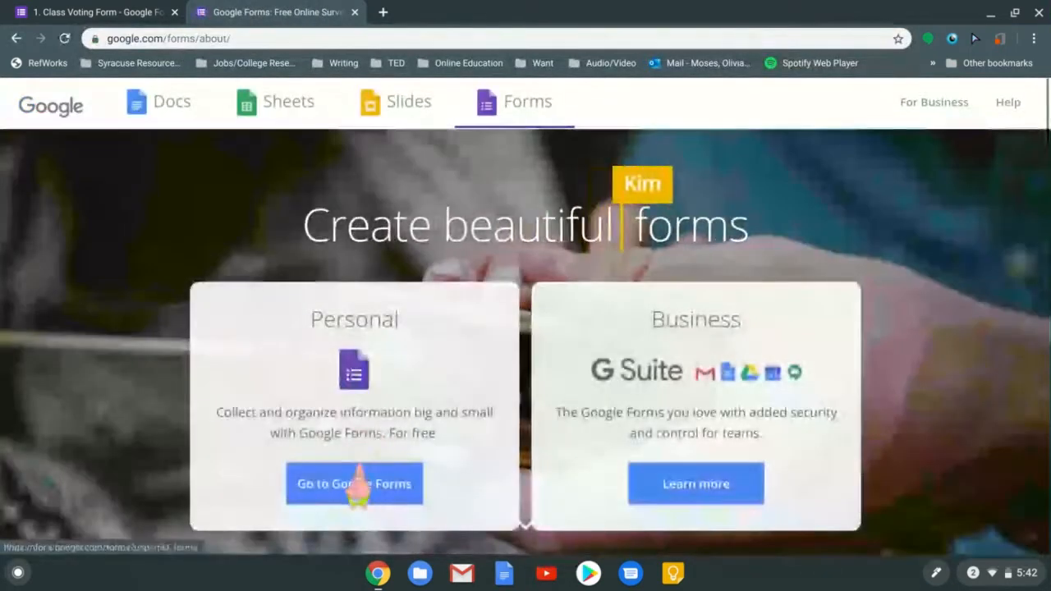
pyautogui.click(358, 485)
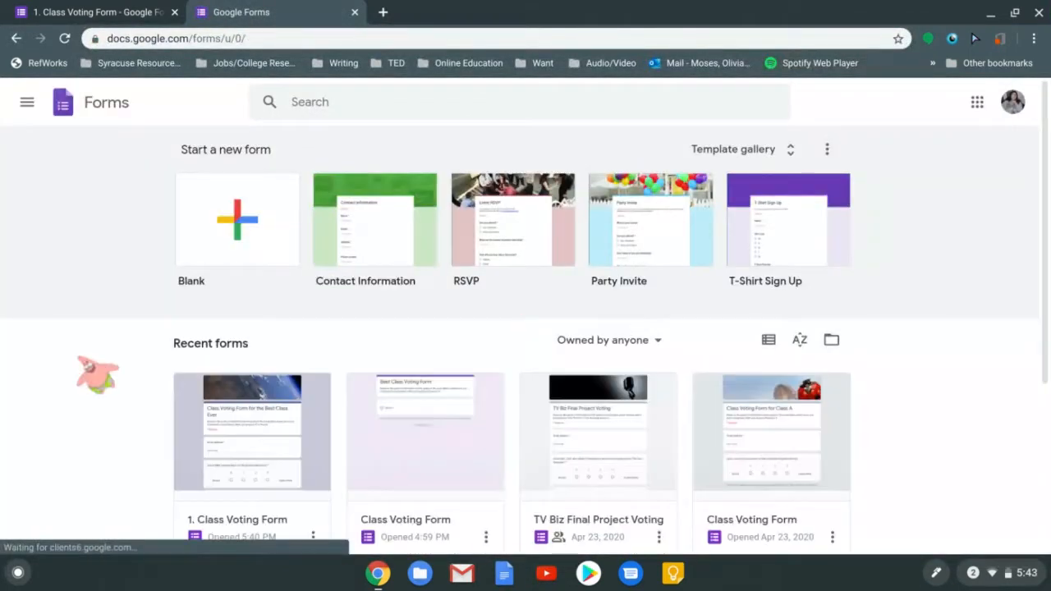
# Open 1. Class Voting Form's Responses summary showing 2 responses and close the duplicate tab
pyautogui.scroll(-1, 526, 324)
pyautogui.scroll(-1, 525, 324)
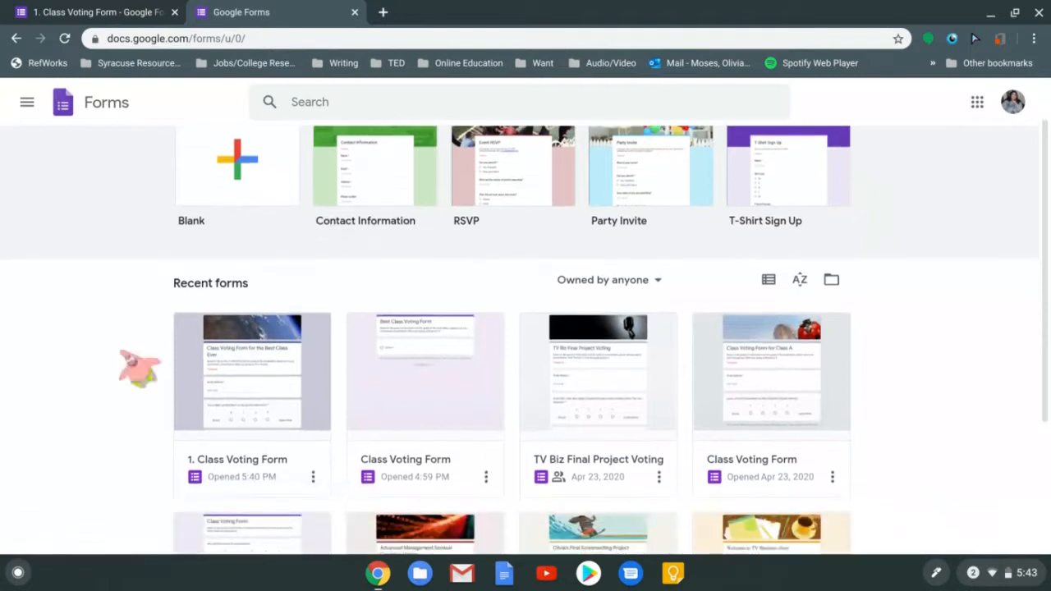
pyautogui.click(247, 384)
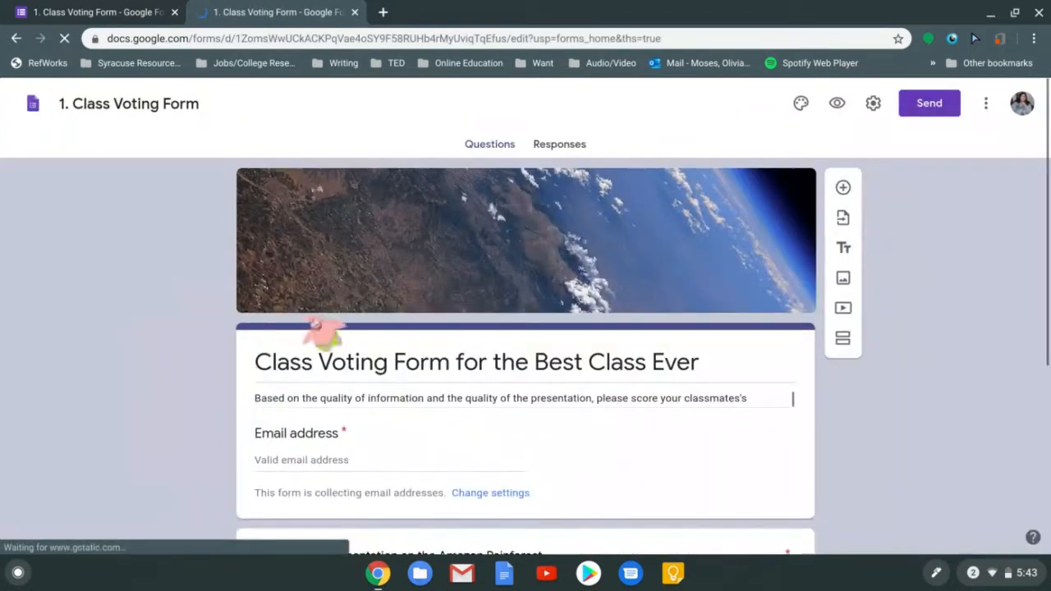
pyautogui.click(565, 146)
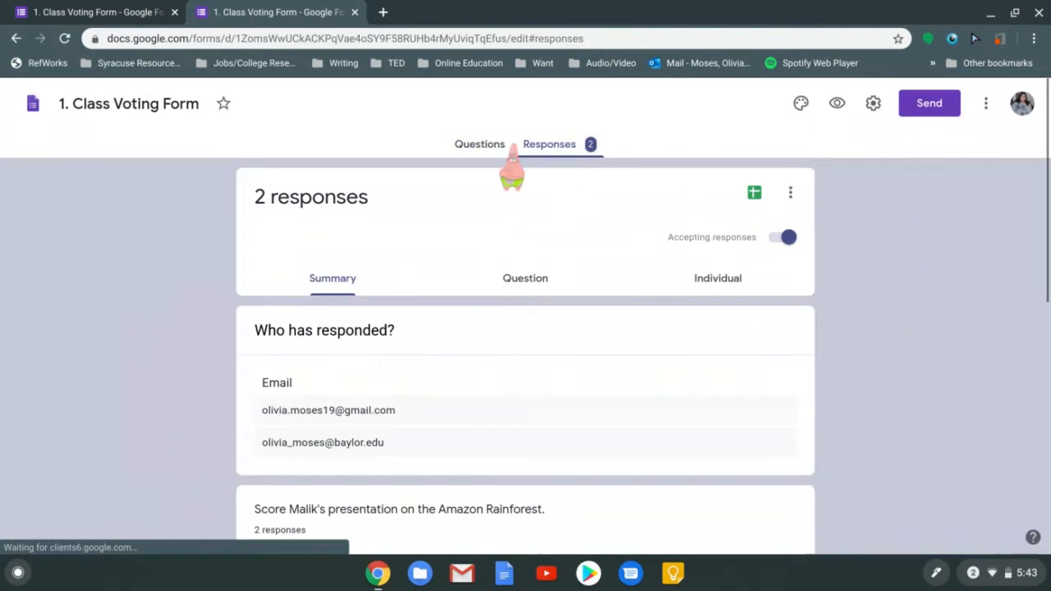
pyautogui.click(353, 12)
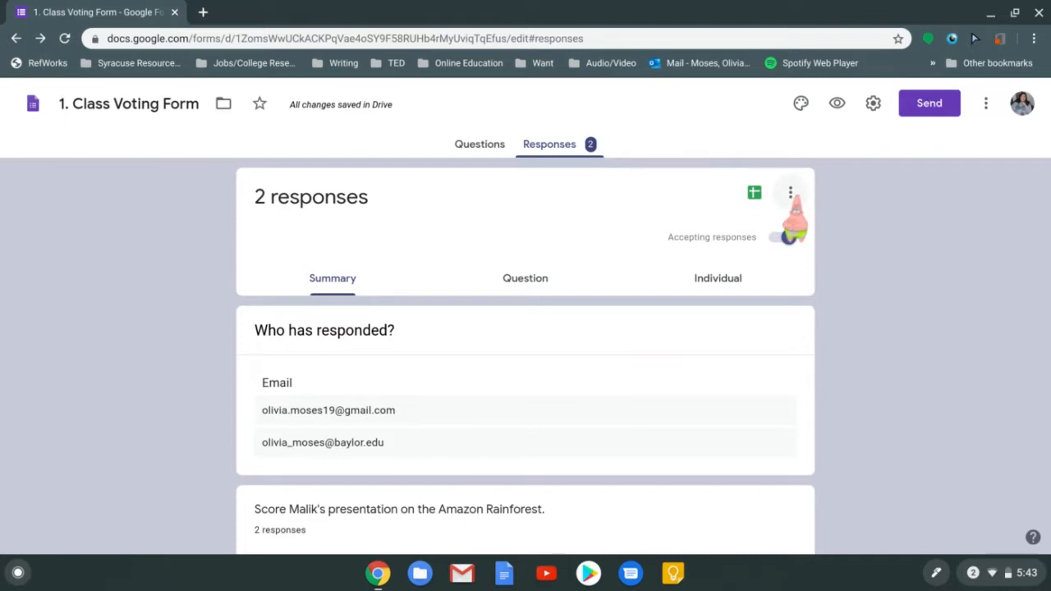
# Create a new linked spreadsheet named '1. Class Voting Form (Responses)'
pyautogui.click(753, 194)
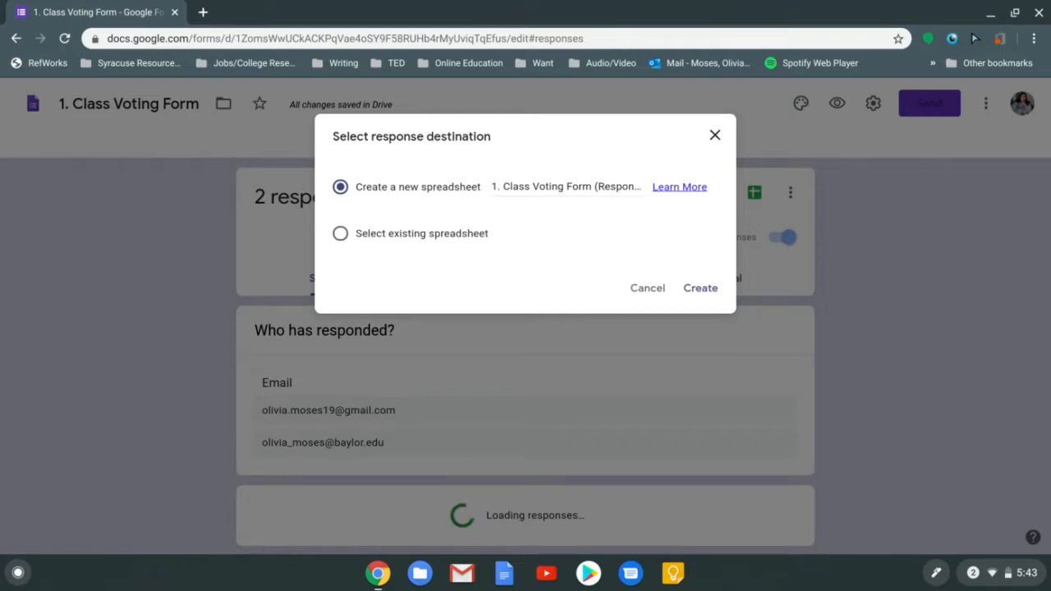
pyautogui.click(600, 187)
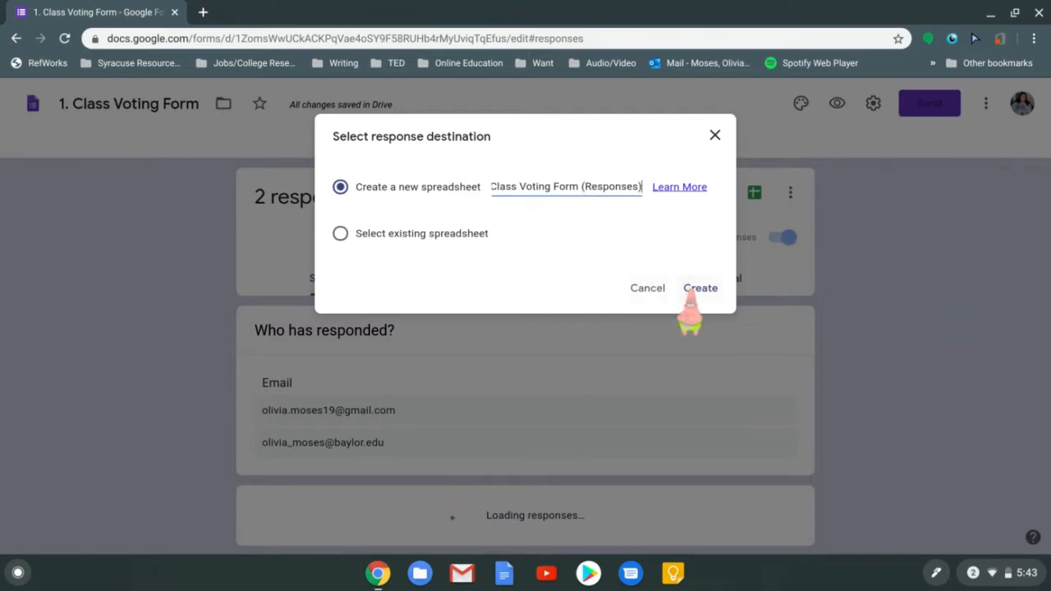
pyautogui.click(690, 295)
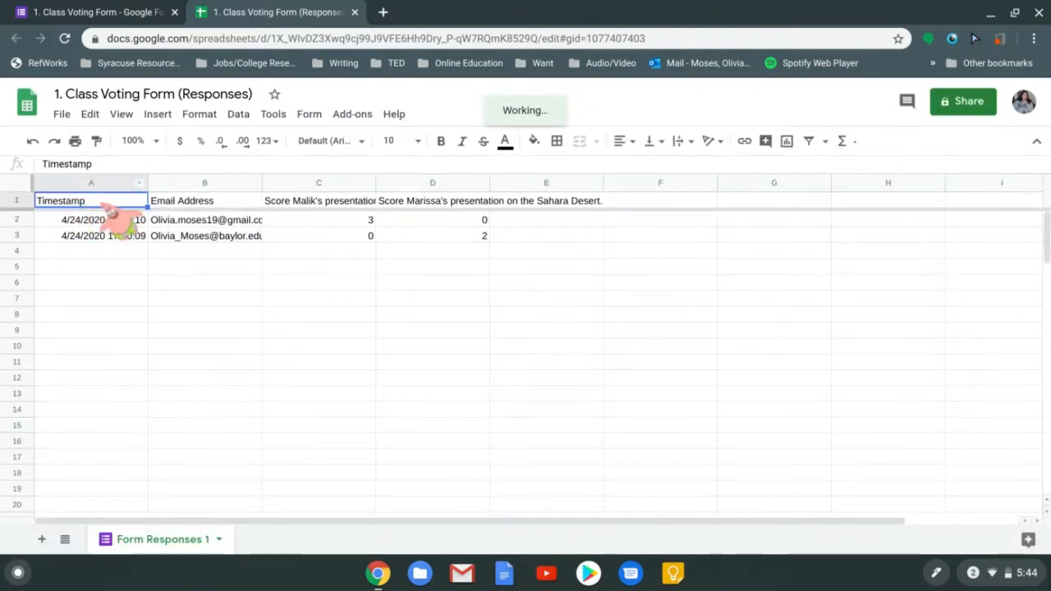
# Apply Wrap text wrapping to the question headers C1:D1, then close the responses spreadsheet
pyautogui.click(179, 206)
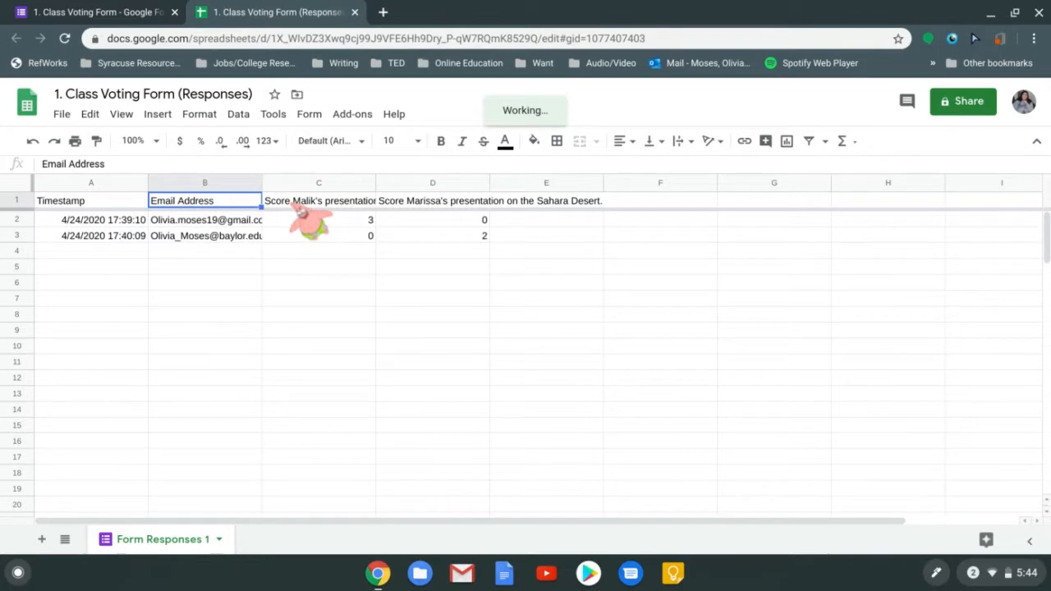
pyautogui.click(297, 205)
pyautogui.click(406, 205)
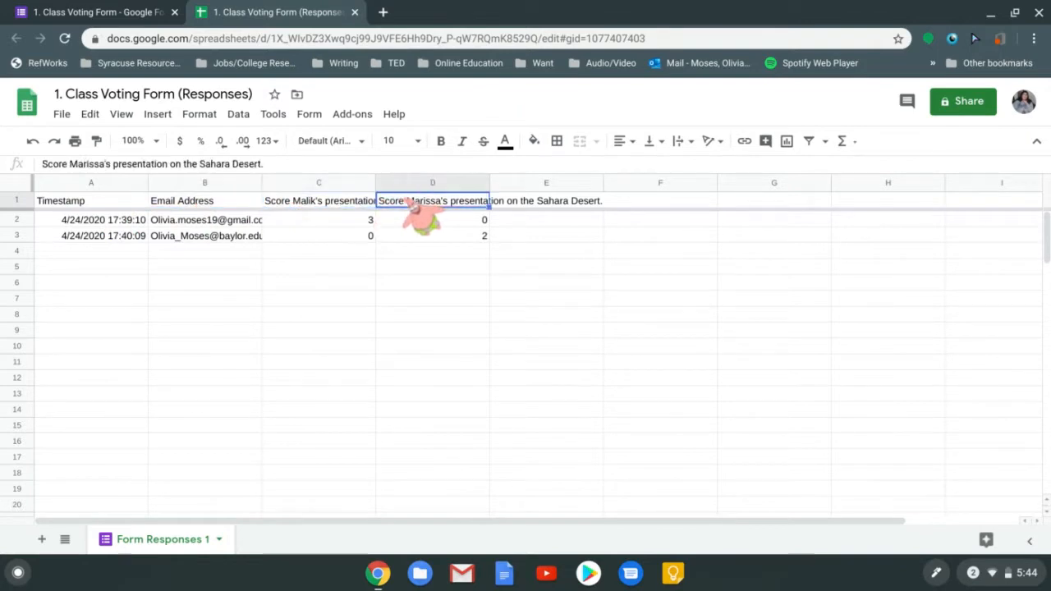
pyautogui.click(349, 205)
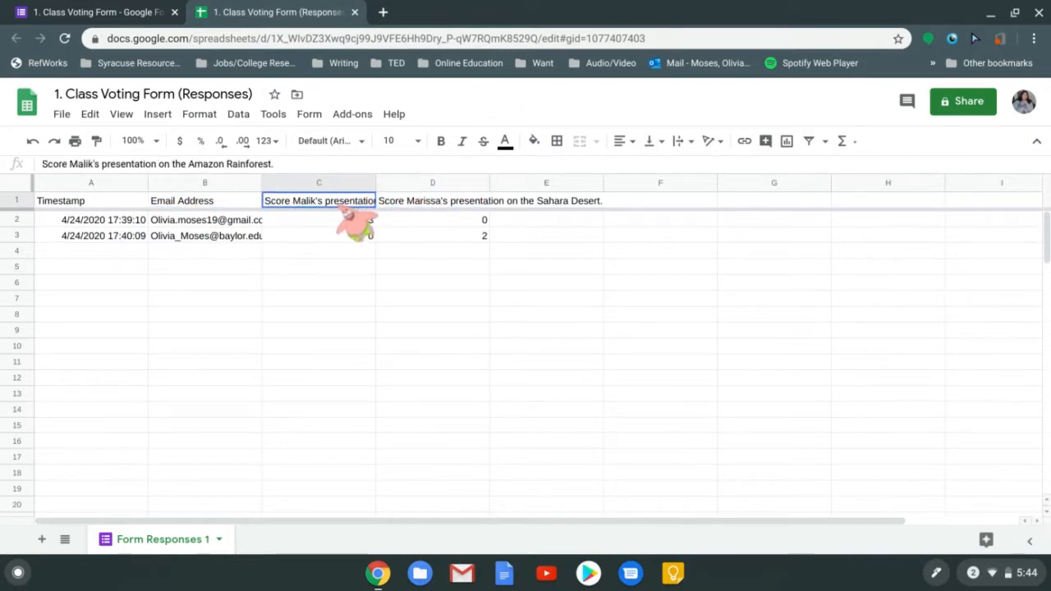
pyautogui.moveTo(349, 207); pyautogui.dragTo(406, 207)
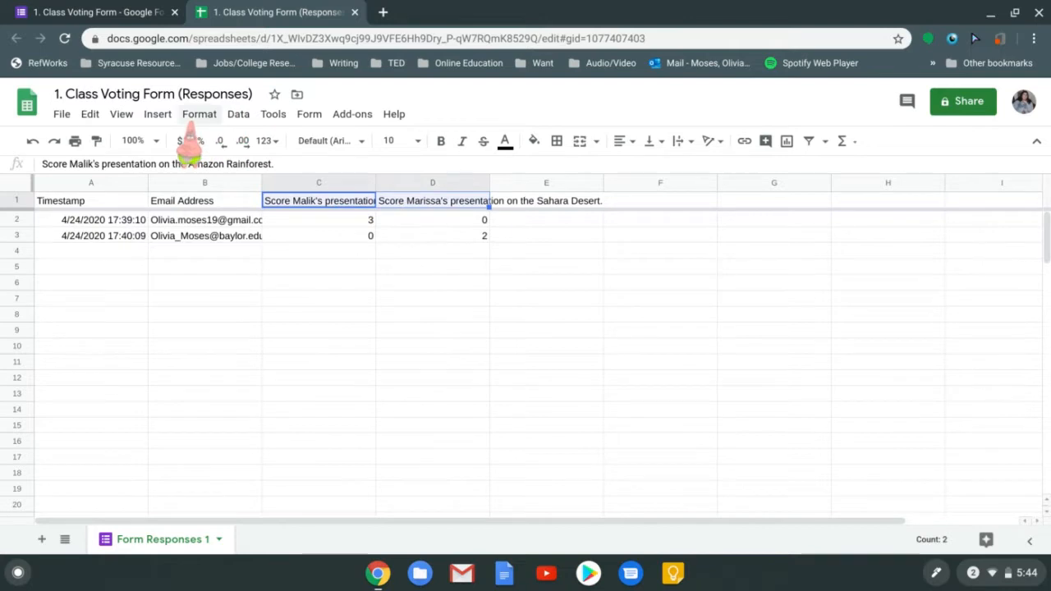
pyautogui.click(199, 116)
pyautogui.moveTo(275, 413)
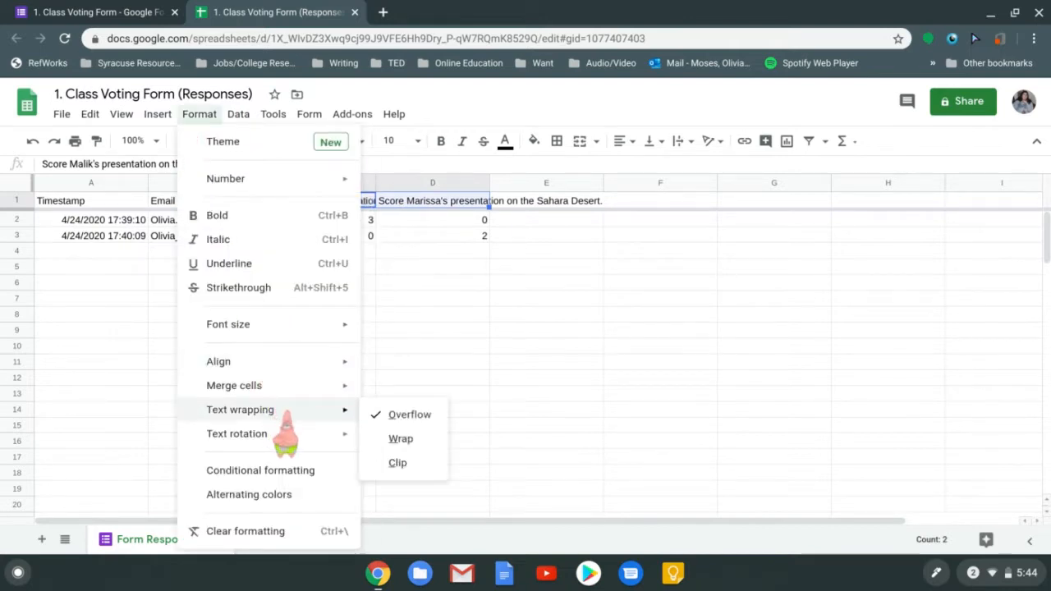
pyautogui.click(410, 442)
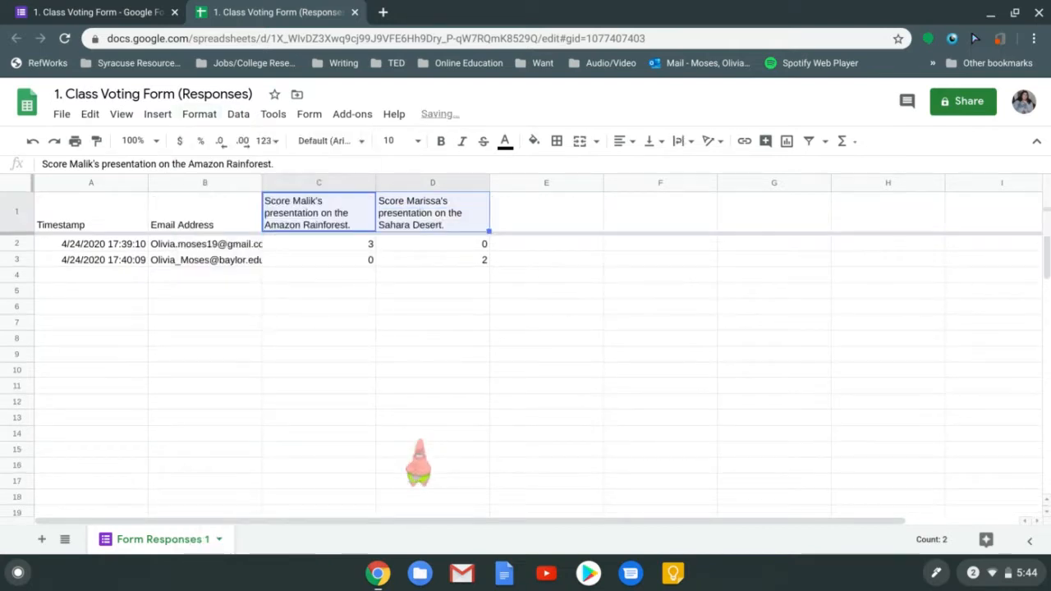
pyautogui.click(345, 291)
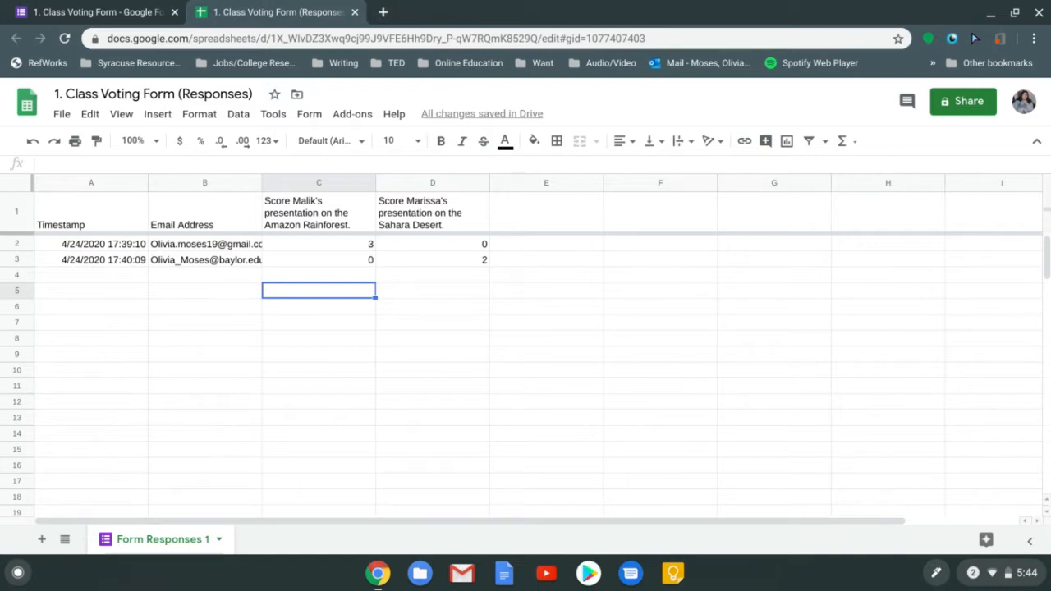
pyautogui.click(354, 12)
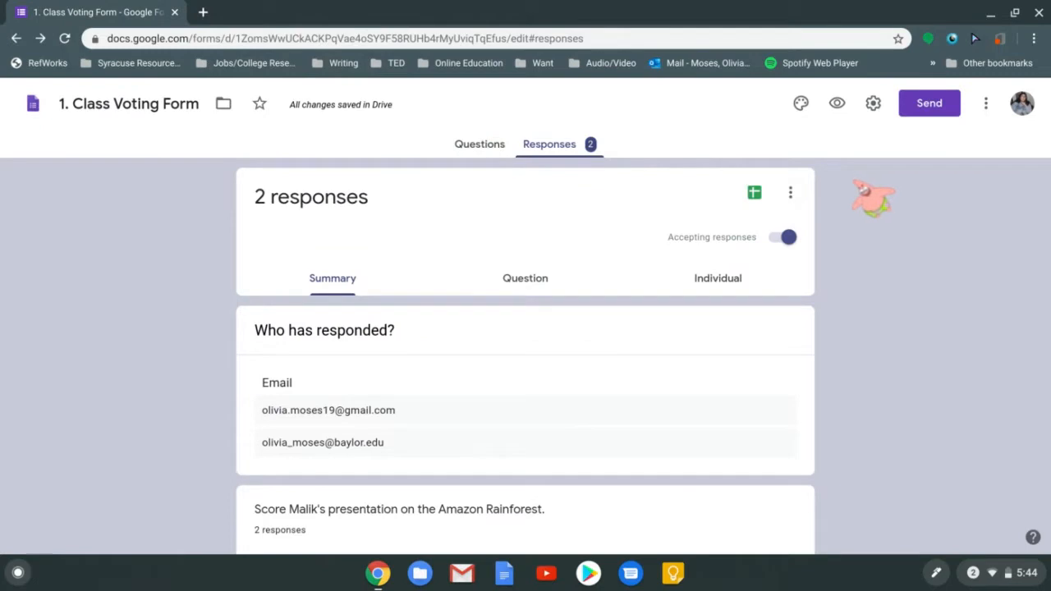
# Toggle email notifications for new responses, then open the linked responses spreadsheet
pyautogui.click(793, 192)
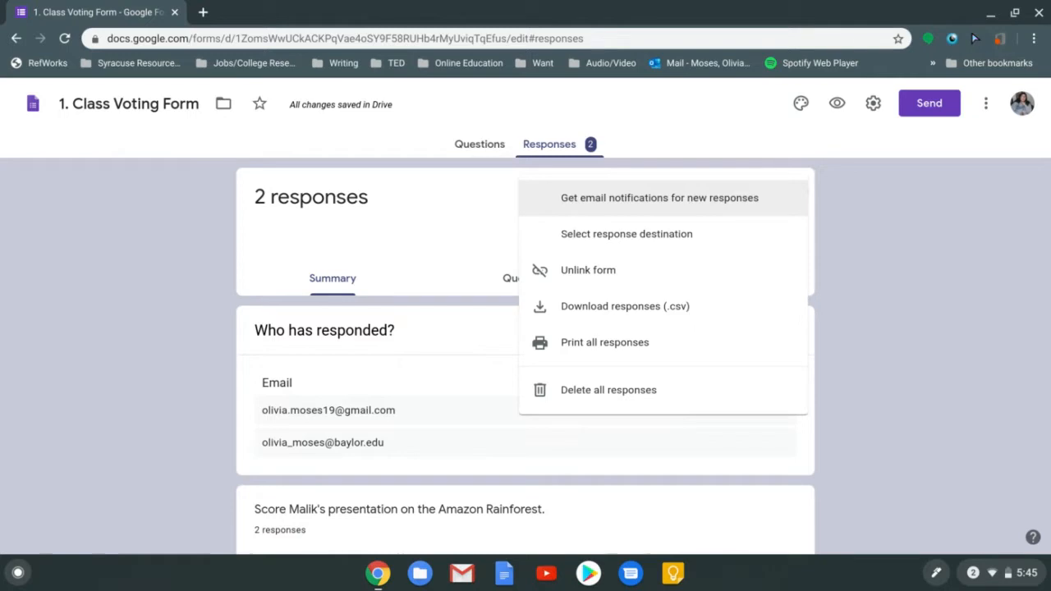
pyautogui.click(634, 210)
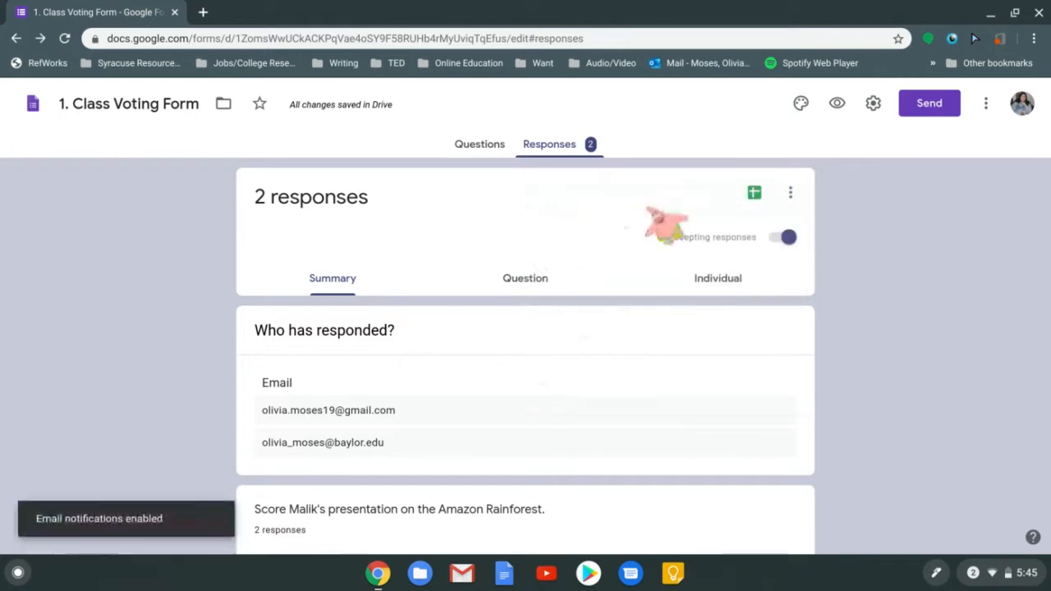
pyautogui.click(786, 194)
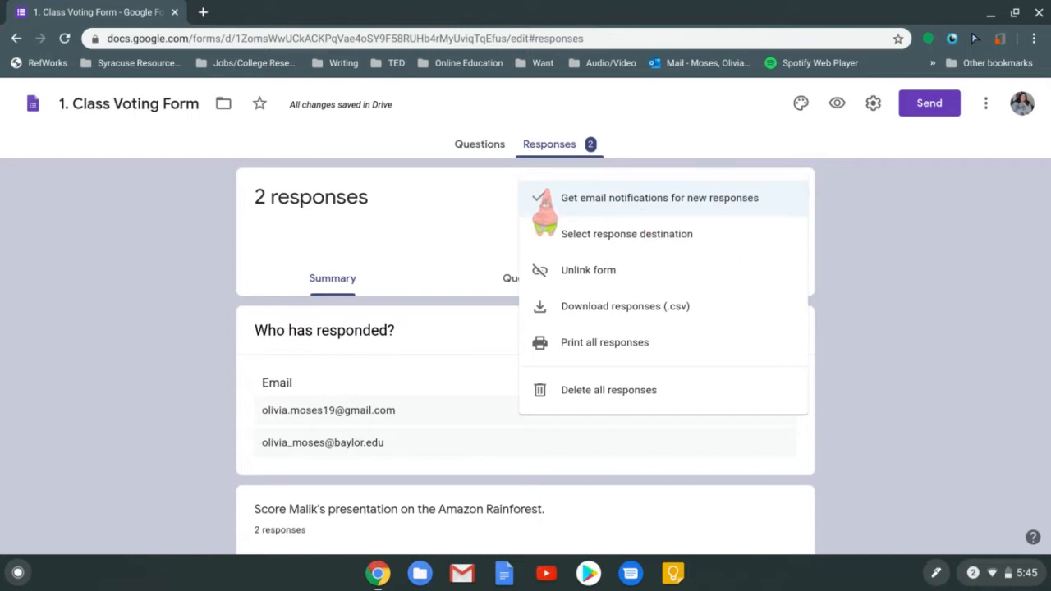
pyautogui.click(546, 203)
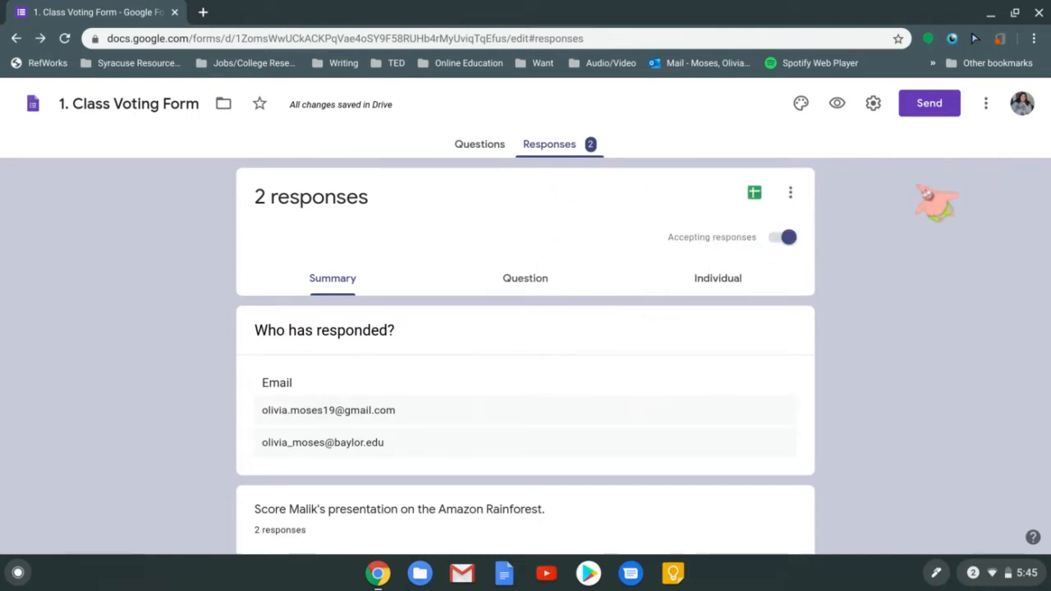
pyautogui.click(754, 192)
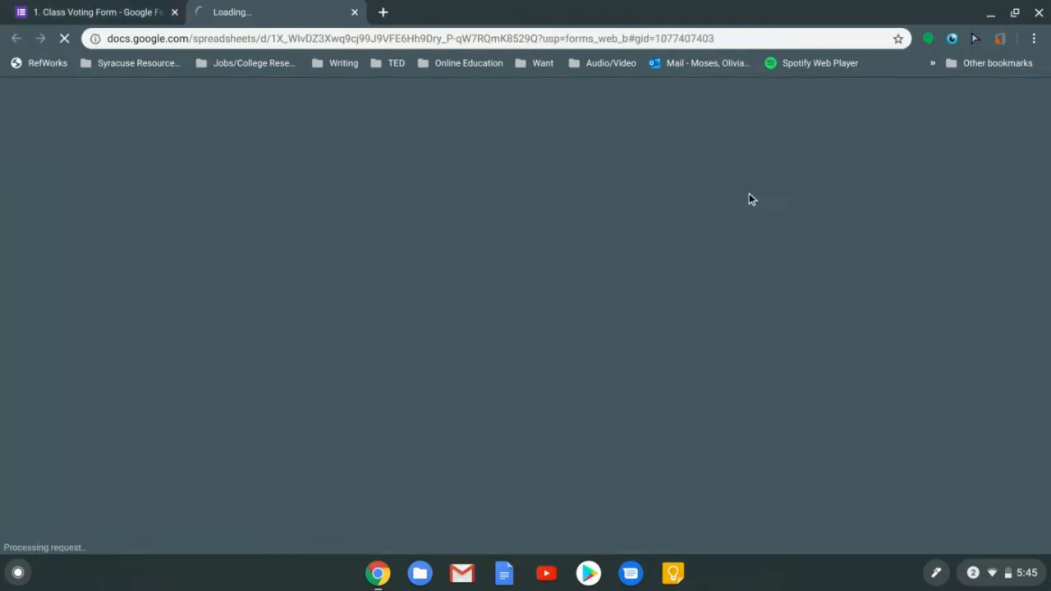
# Load the form's share link in a new tab, which reports a response was already submitted
pyautogui.click(38, 6)
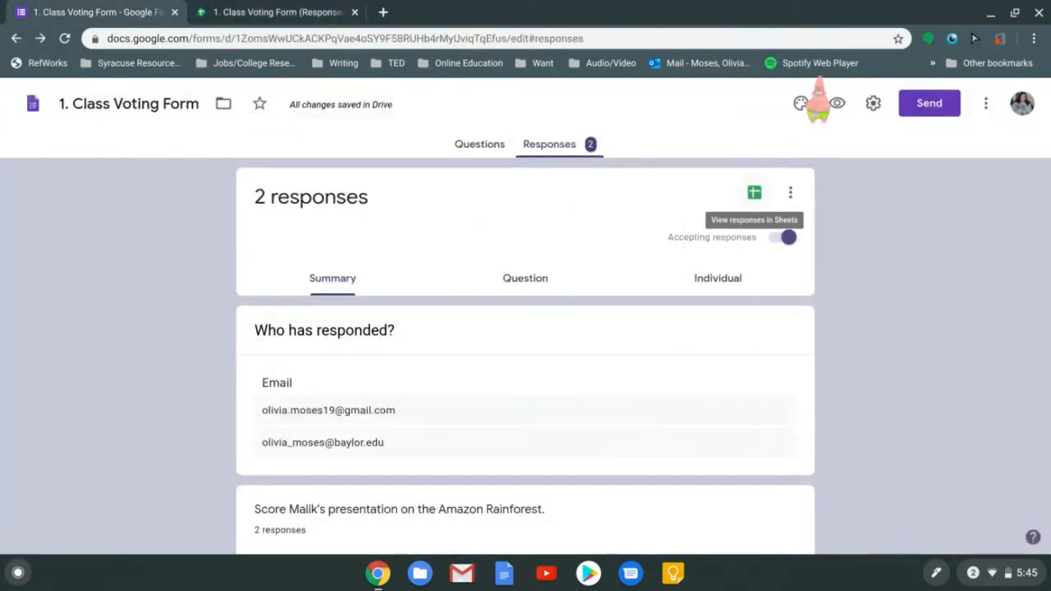
pyautogui.click(387, 9)
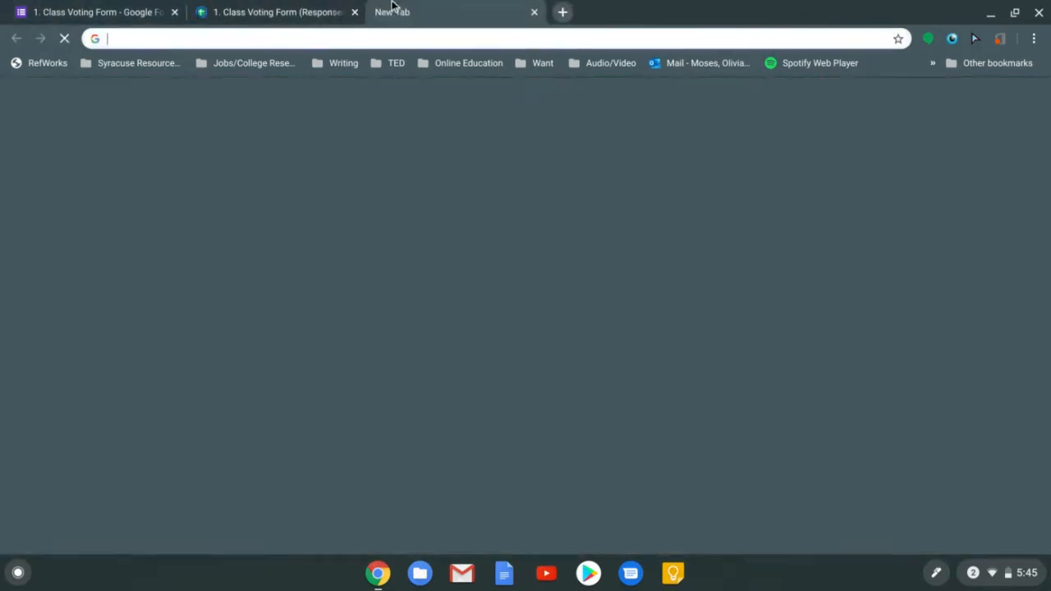
pyautogui.hotkey('ctrl', 'v')
pyautogui.press('Return')
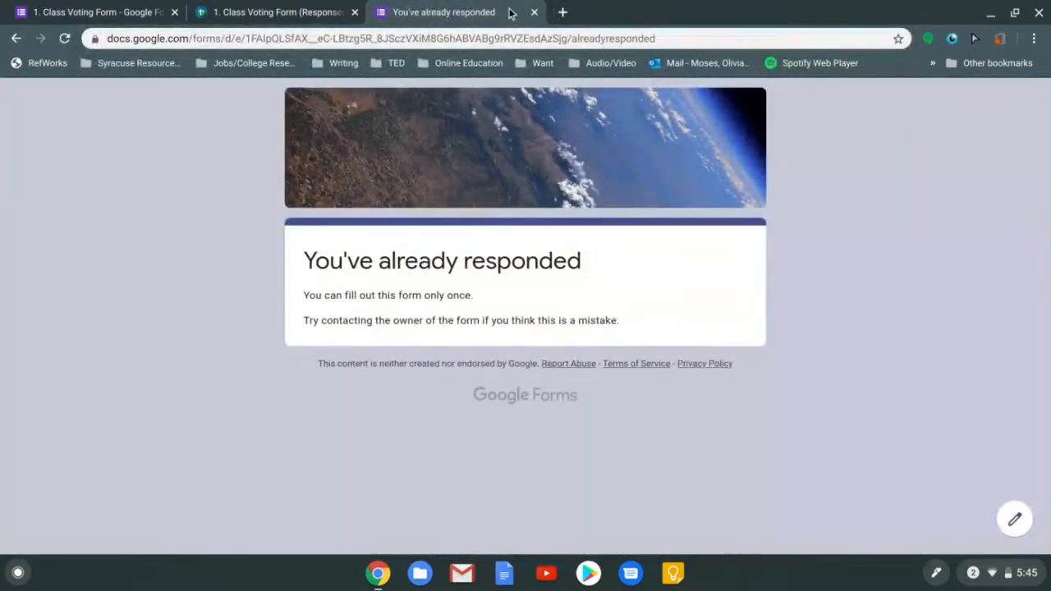
pyautogui.click(533, 12)
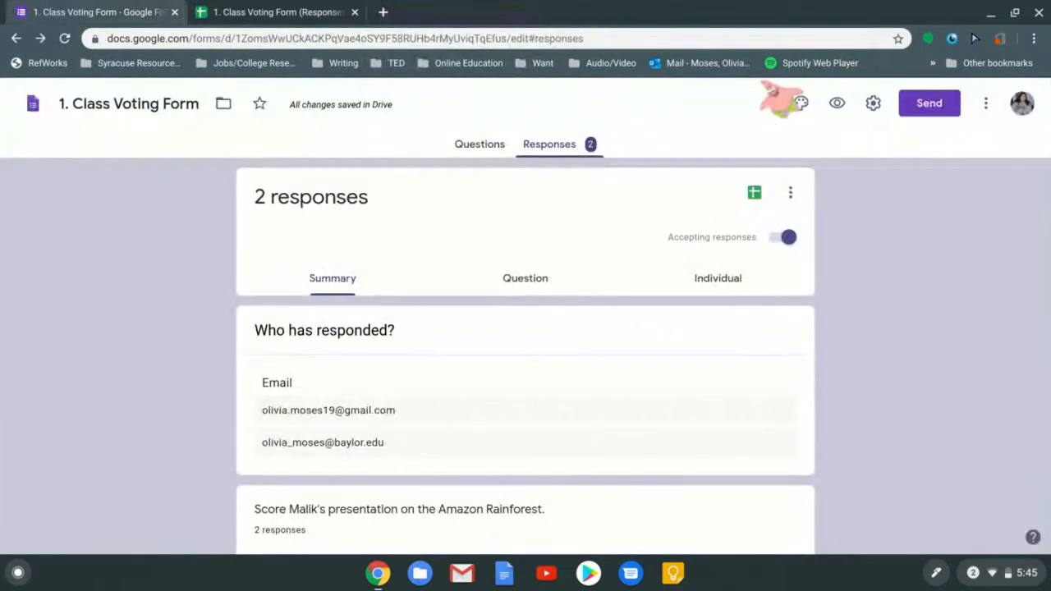
# Uncheck 'Limit to 1 response' in Settings, save, and paste the form link into a fresh tab
pyautogui.click(873, 103)
pyautogui.click(384, 332)
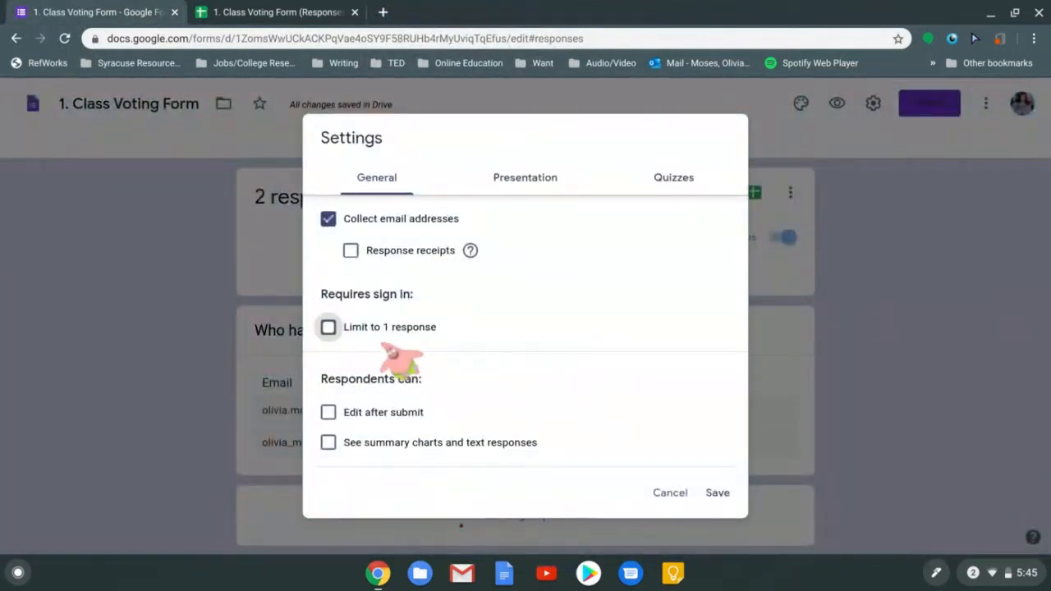
pyautogui.click(702, 496)
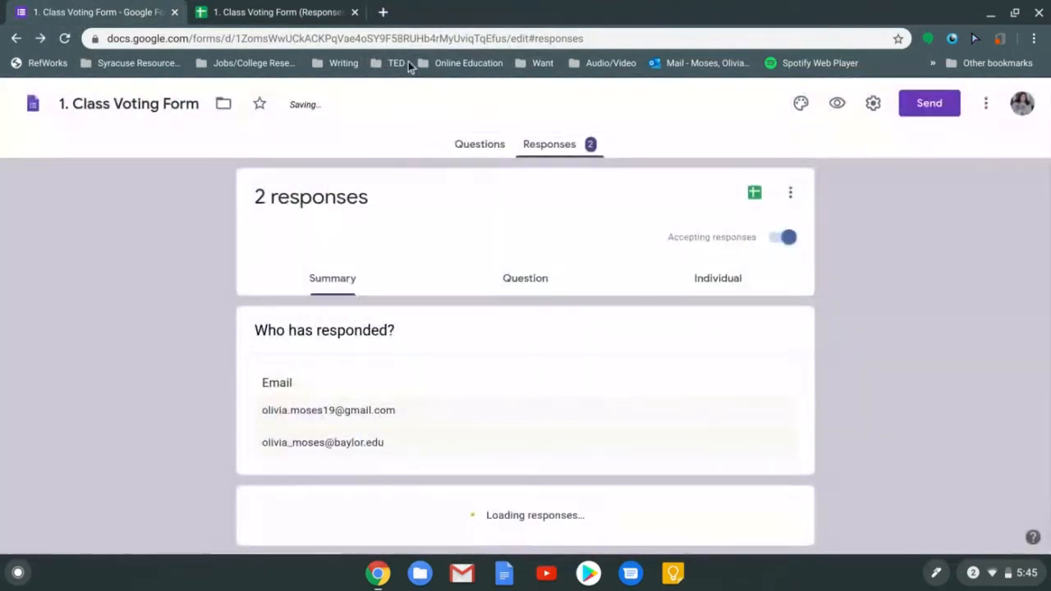
pyautogui.click(382, 11)
pyautogui.write('https://forms.gle/8YeE2CO9f8bJseLA')
# Submit a third vote with the autofilled email, scoring Amazon Rainforest 3 and Sahara Desert 3
pyautogui.press('Return')
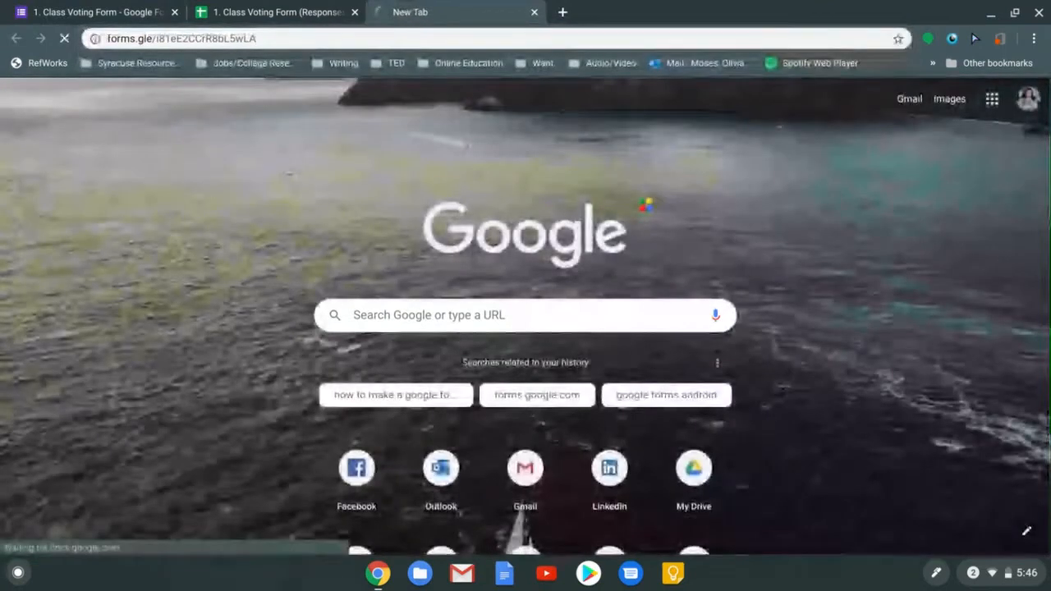
pyautogui.click(433, 437)
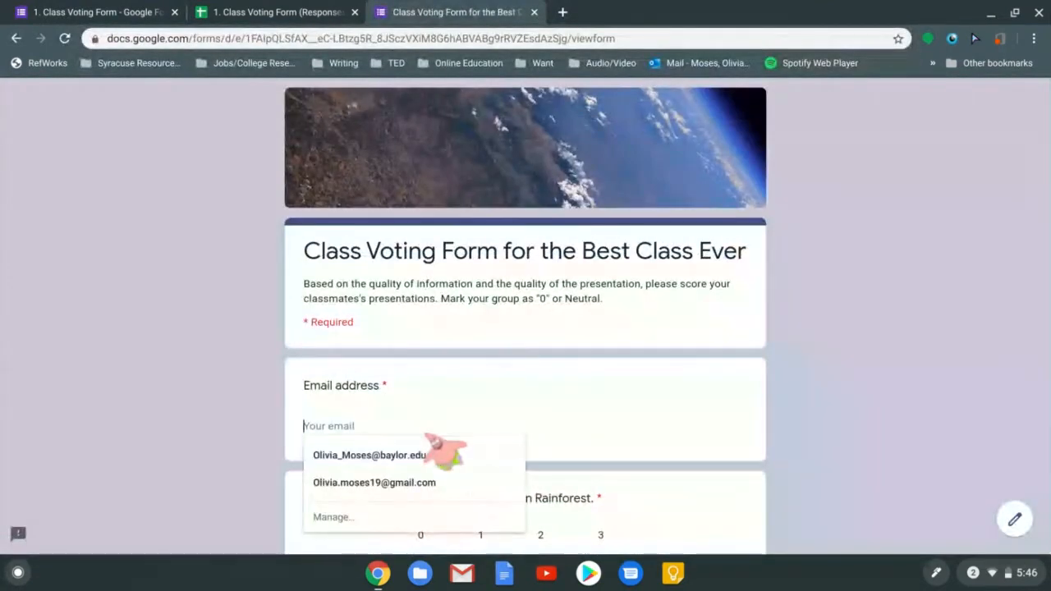
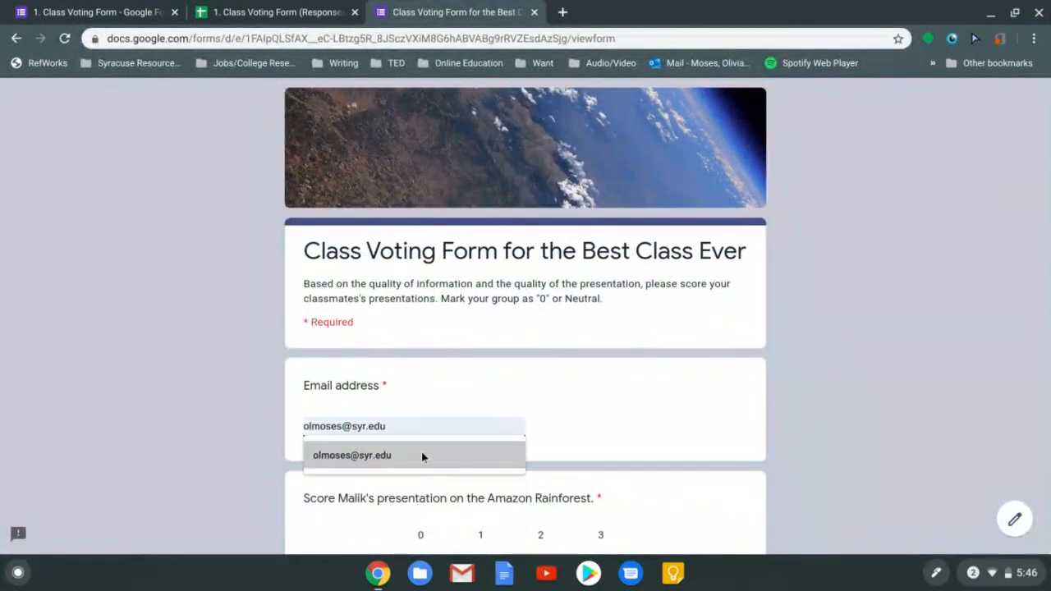
pyautogui.click(421, 450)
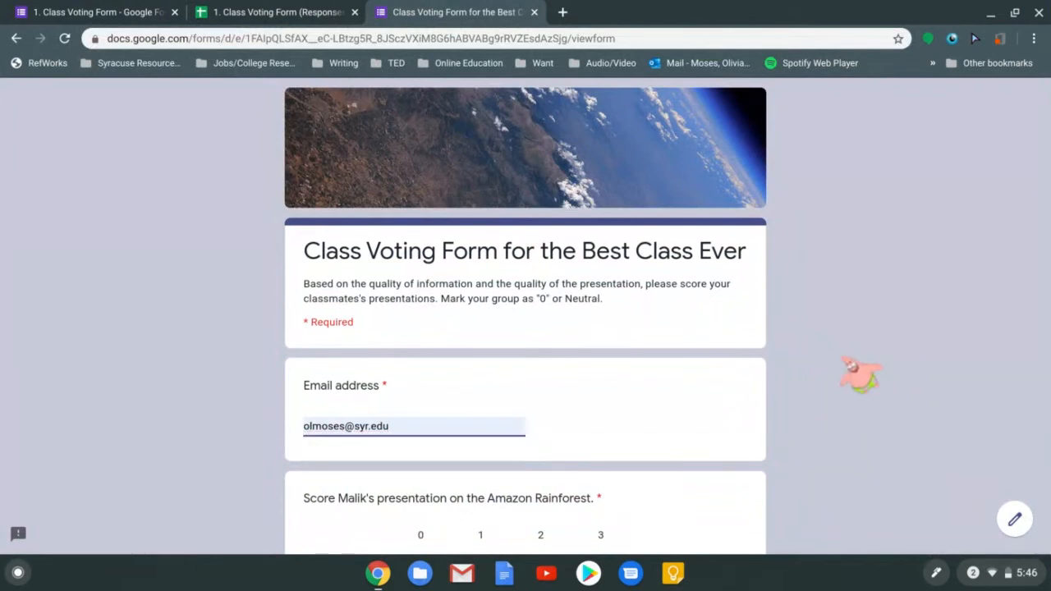
pyautogui.scroll(-1, 863, 376)
pyautogui.scroll(-5, 289, 205)
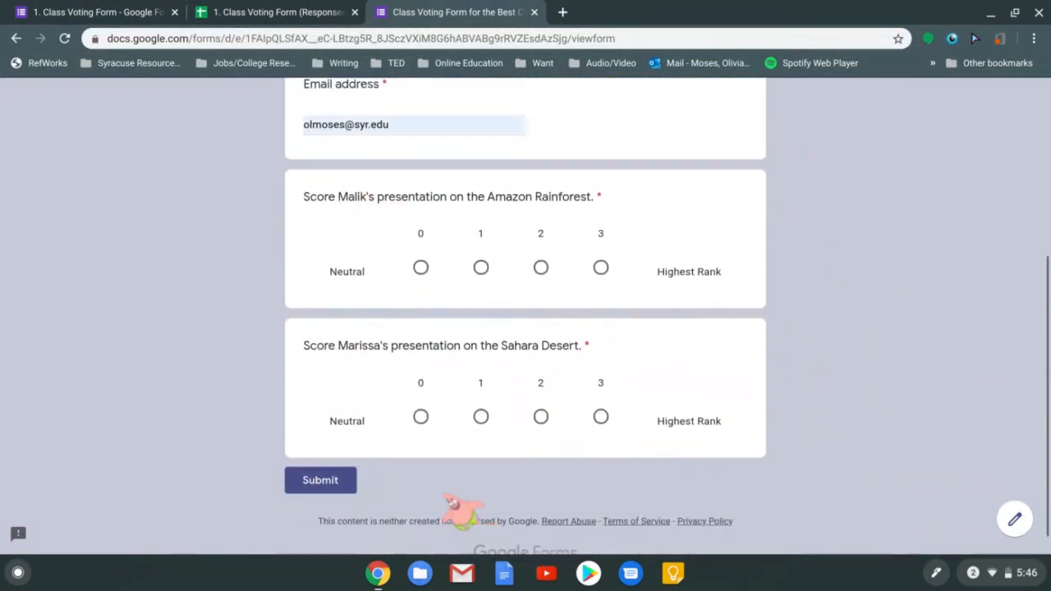
pyautogui.click(600, 267)
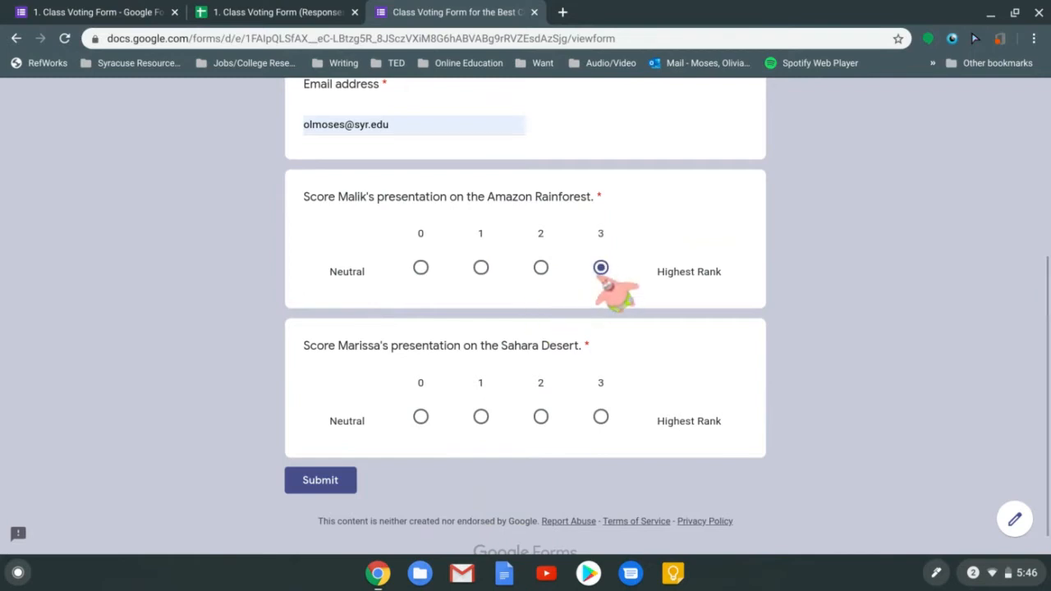
pyautogui.click(600, 417)
pyautogui.click(333, 481)
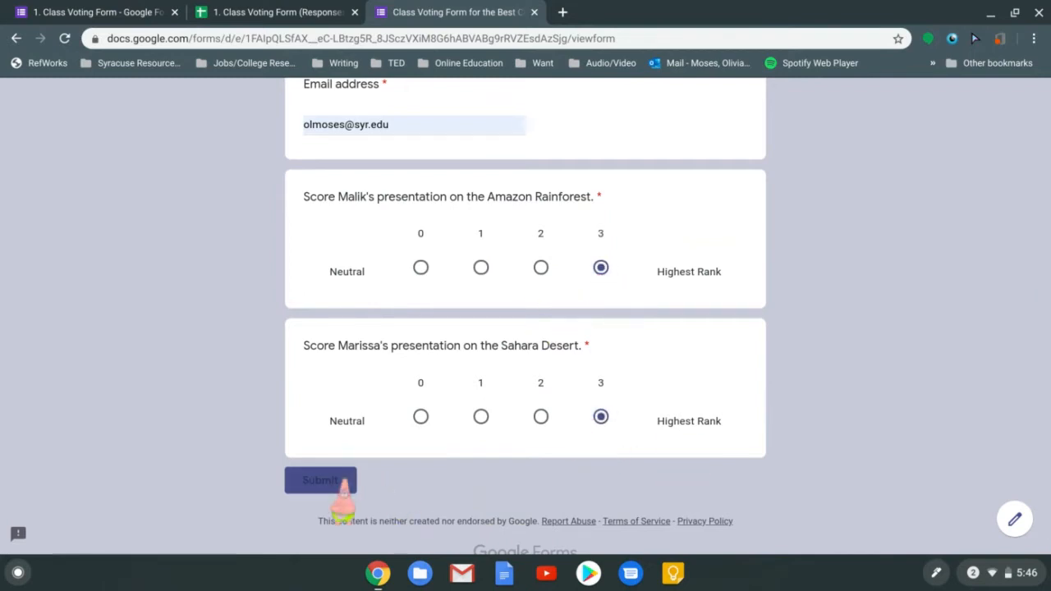
pyautogui.click(533, 12)
pyautogui.click(315, 8)
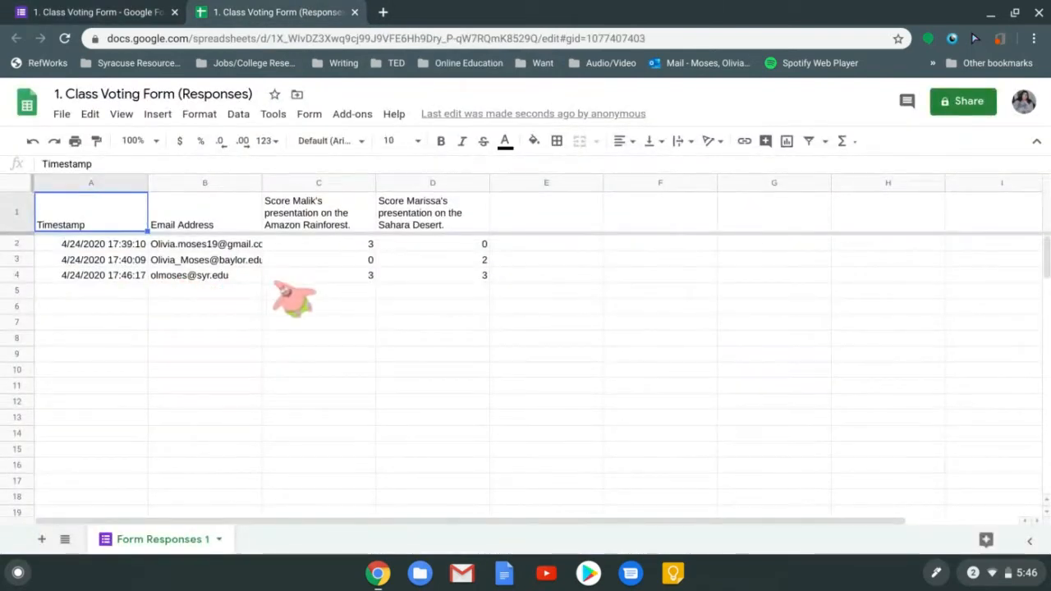
# Check row 4's timestamp, email and two scores in A4:D4, then close the spreadsheet
pyautogui.click(93, 278)
pyautogui.click(212, 278)
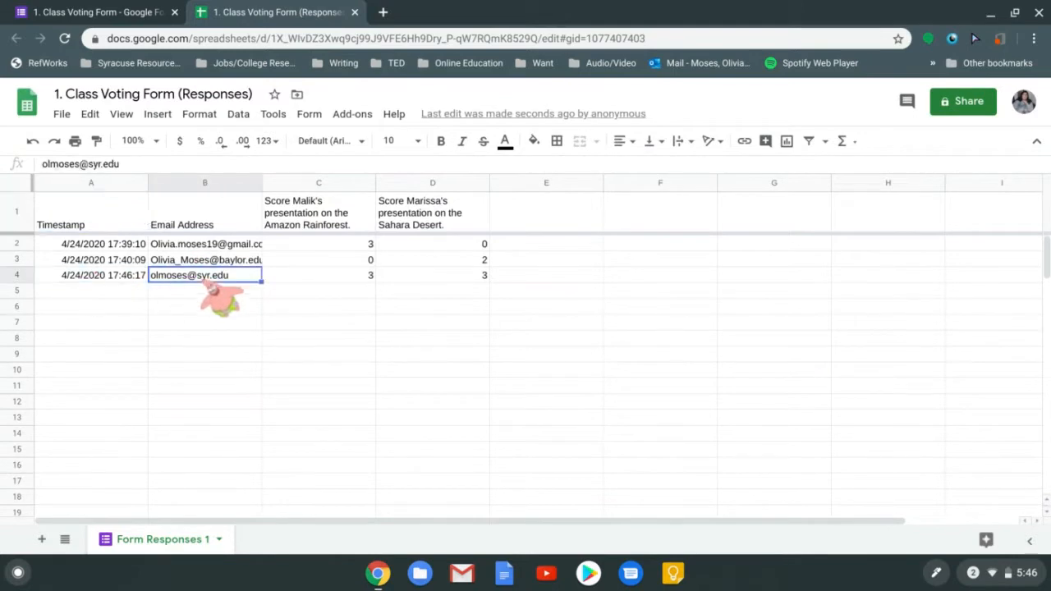
pyautogui.click(345, 276)
pyautogui.click(442, 277)
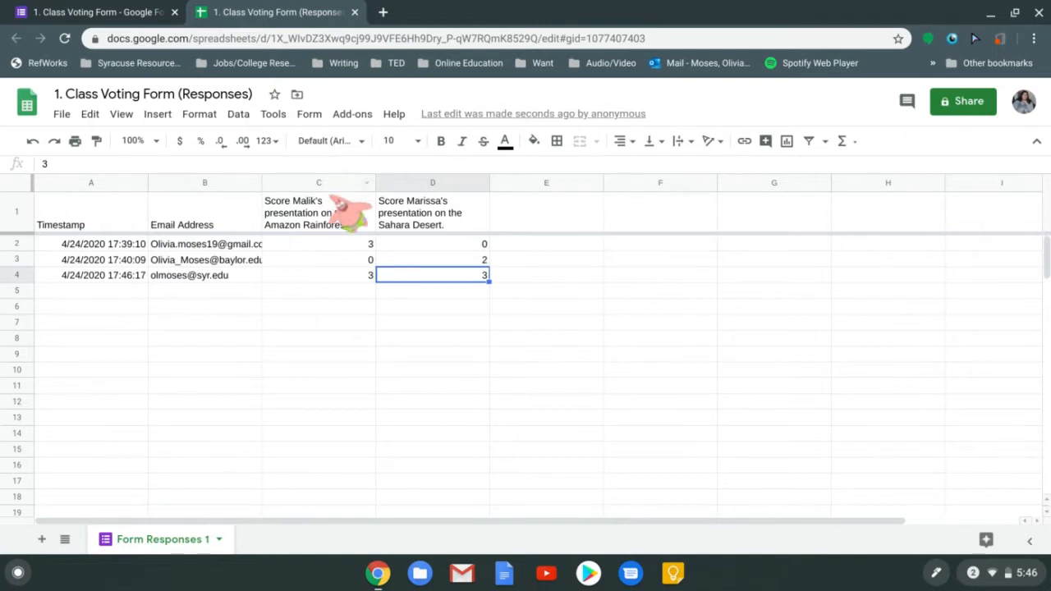
pyautogui.click(354, 12)
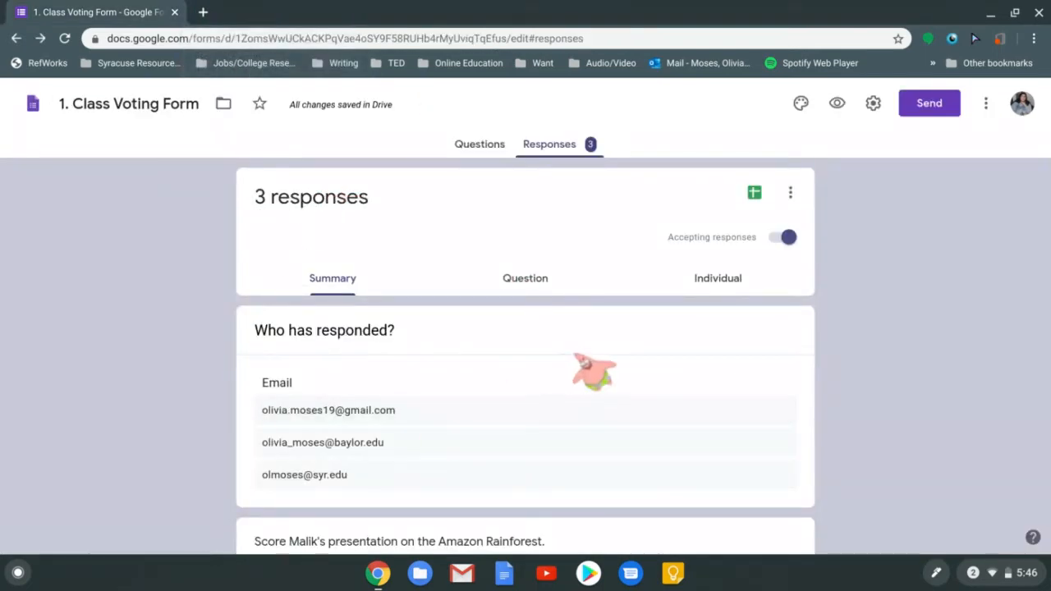
pyautogui.scroll(-4, 842, 325)
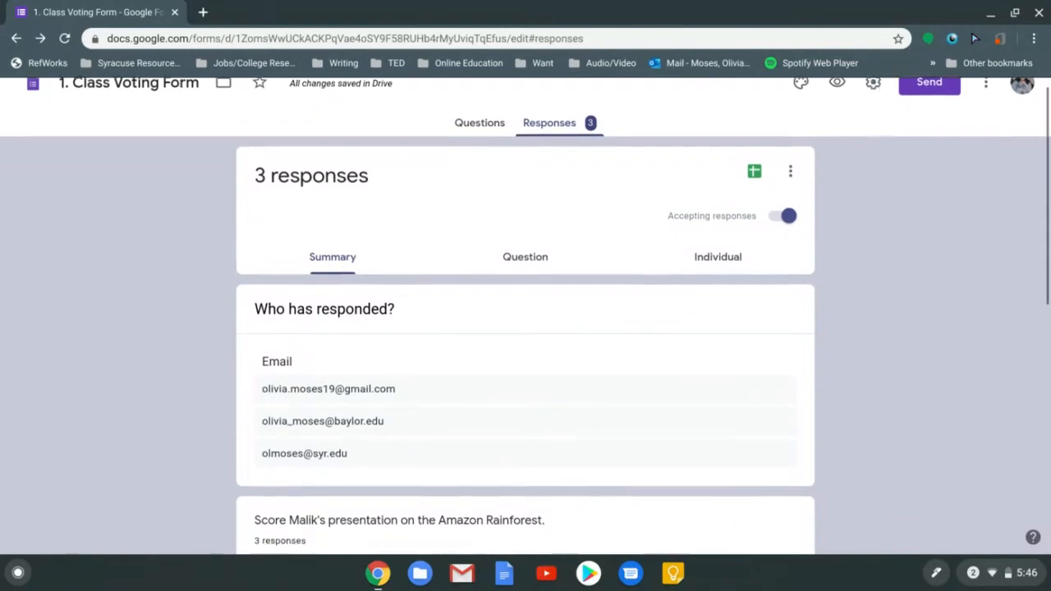
pyautogui.scroll(-1, 526, 312)
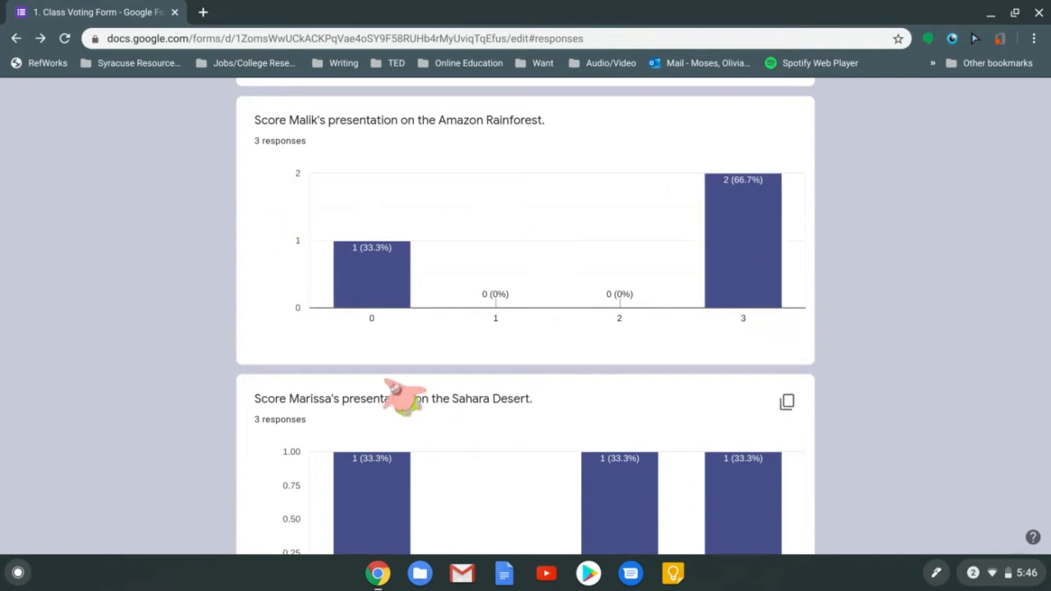
pyautogui.moveTo(749, 302)
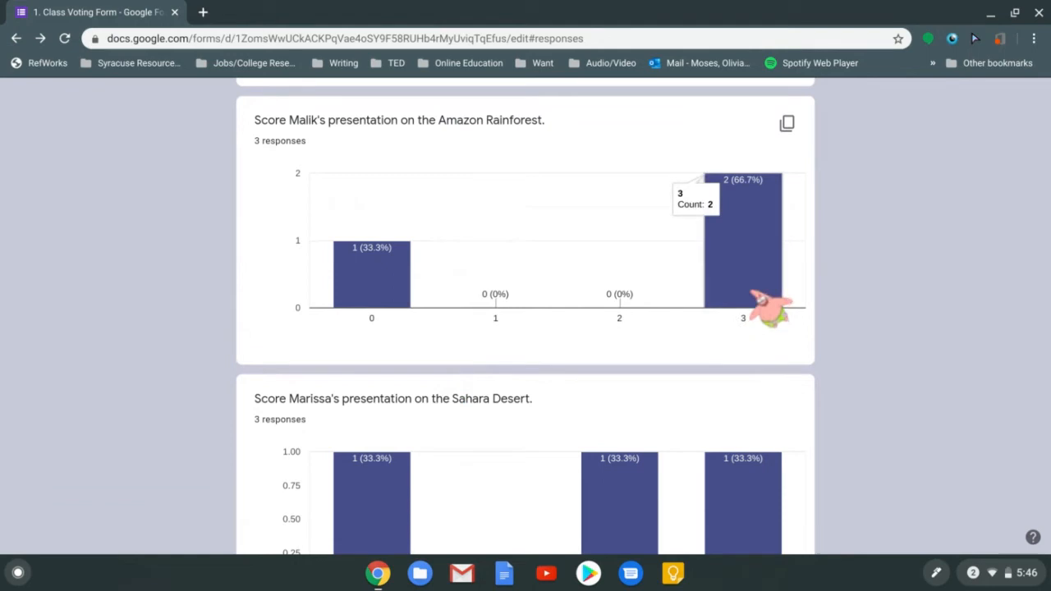
pyautogui.moveTo(754, 305)
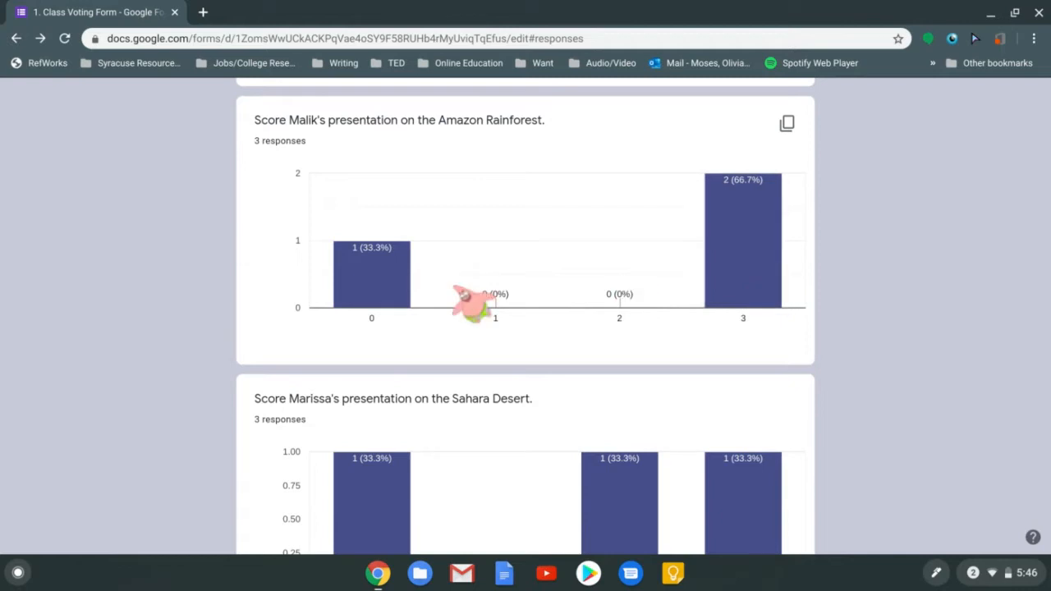
pyautogui.moveTo(361, 299)
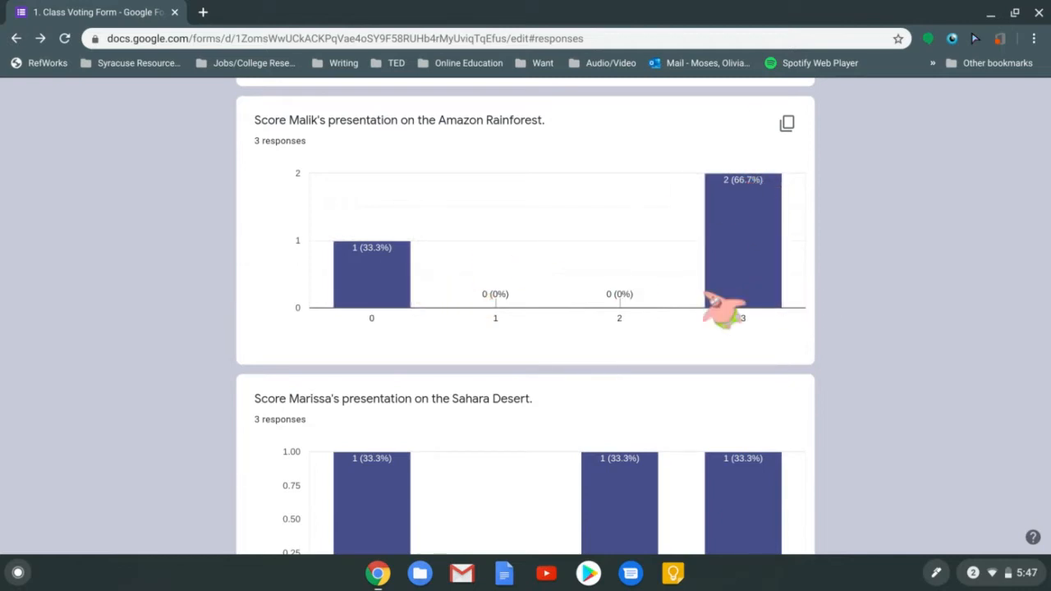
pyautogui.scroll(-1, 821, 261)
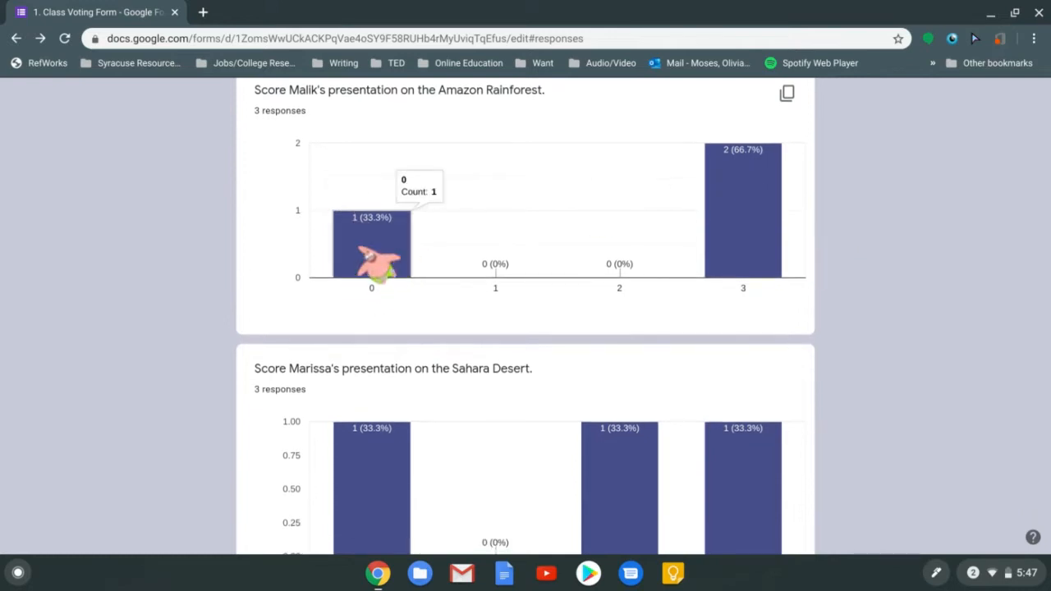
pyautogui.scroll(-4, 411, 307)
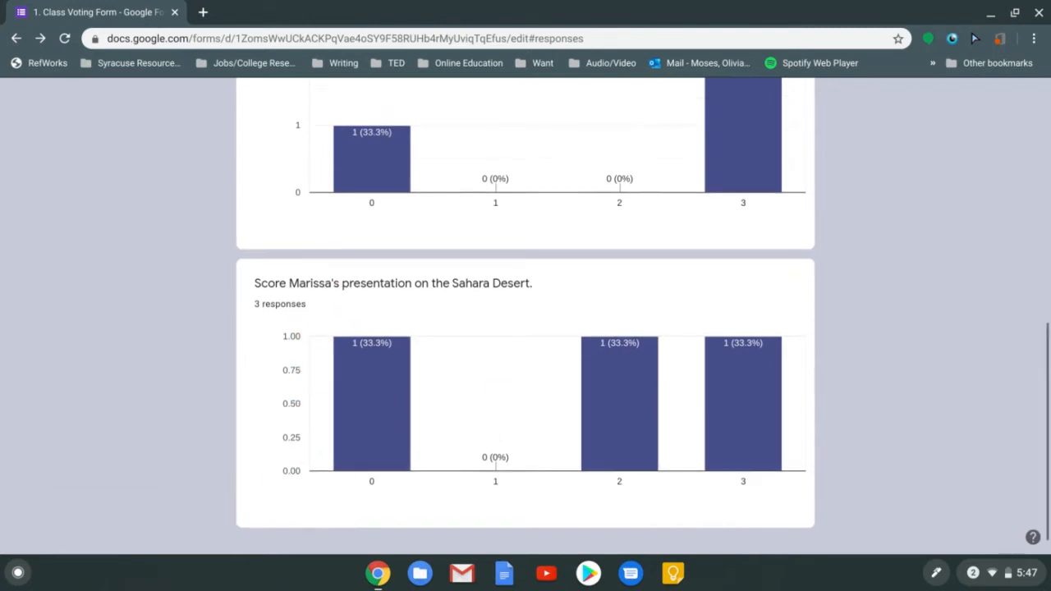
pyautogui.scroll(10, 526, 329)
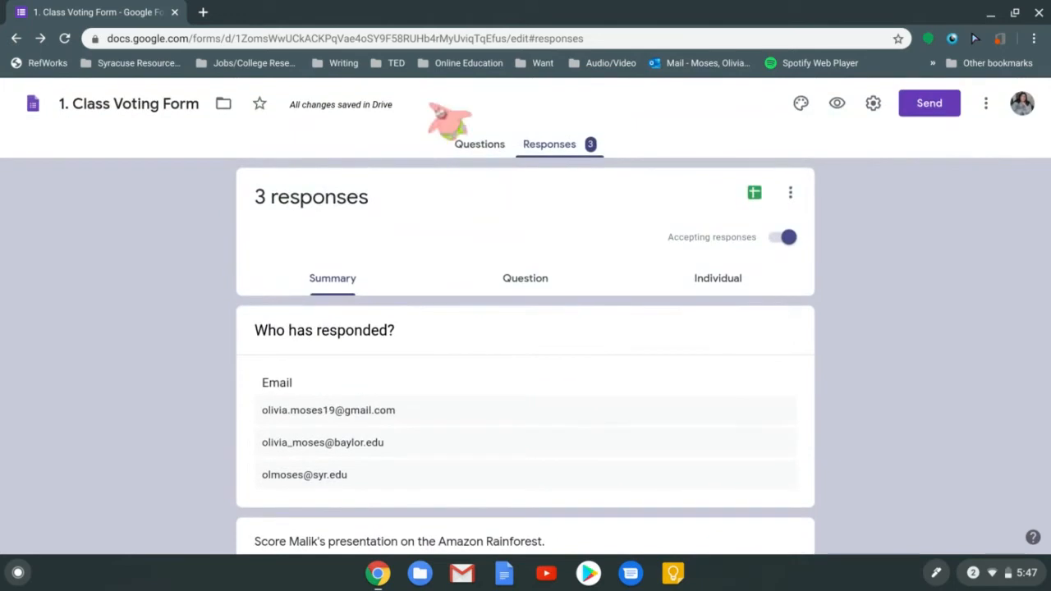
# Switch the Class Voting Form back to its Questions view and review the questions
pyautogui.click(480, 142)
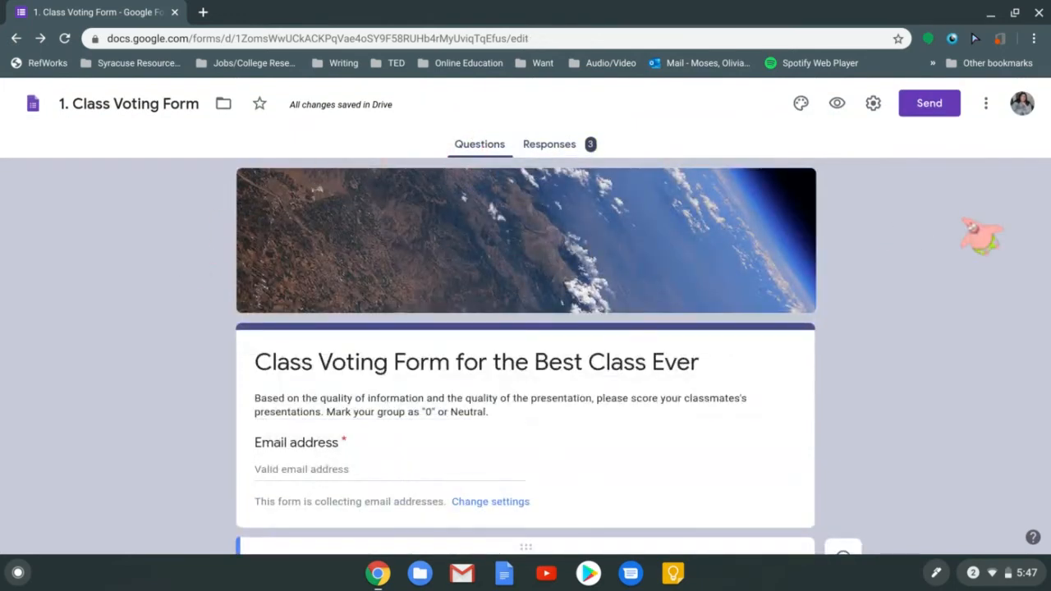
pyautogui.scroll(-5, 981, 238)
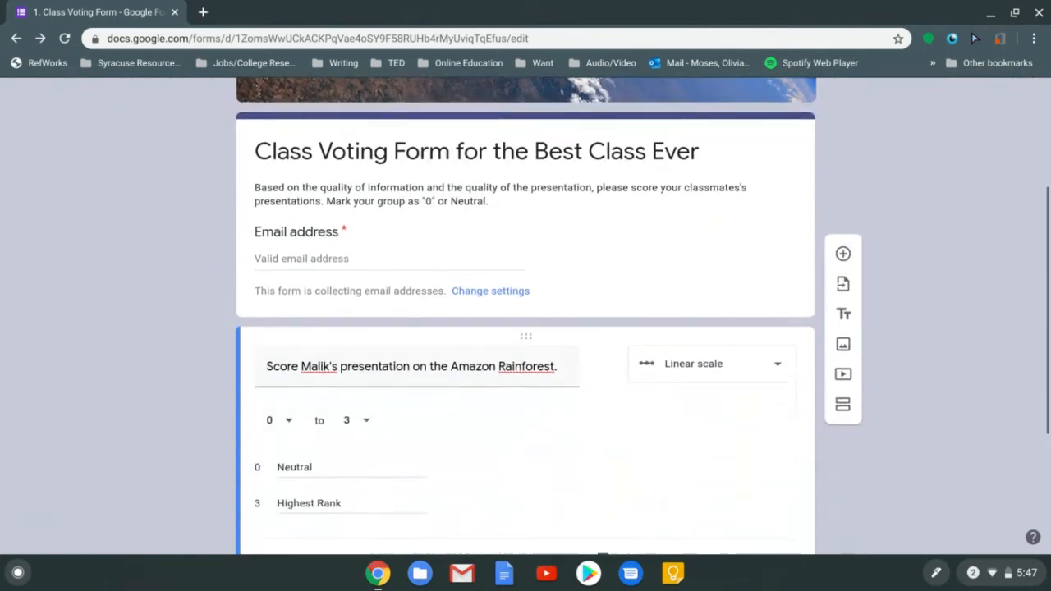
pyautogui.scroll(-3, 981, 238)
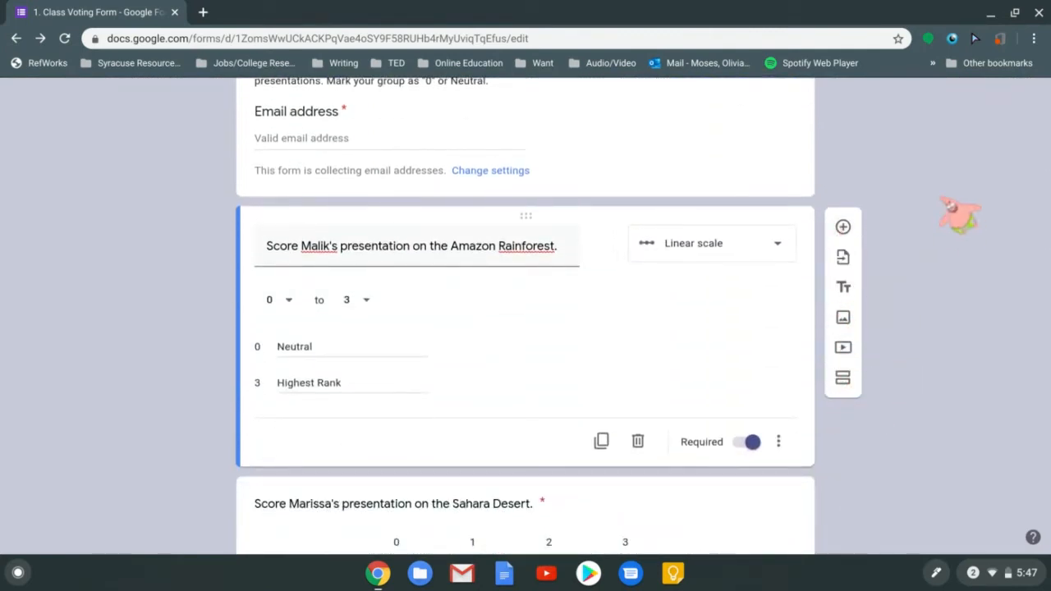
pyautogui.scroll(5, 959, 213)
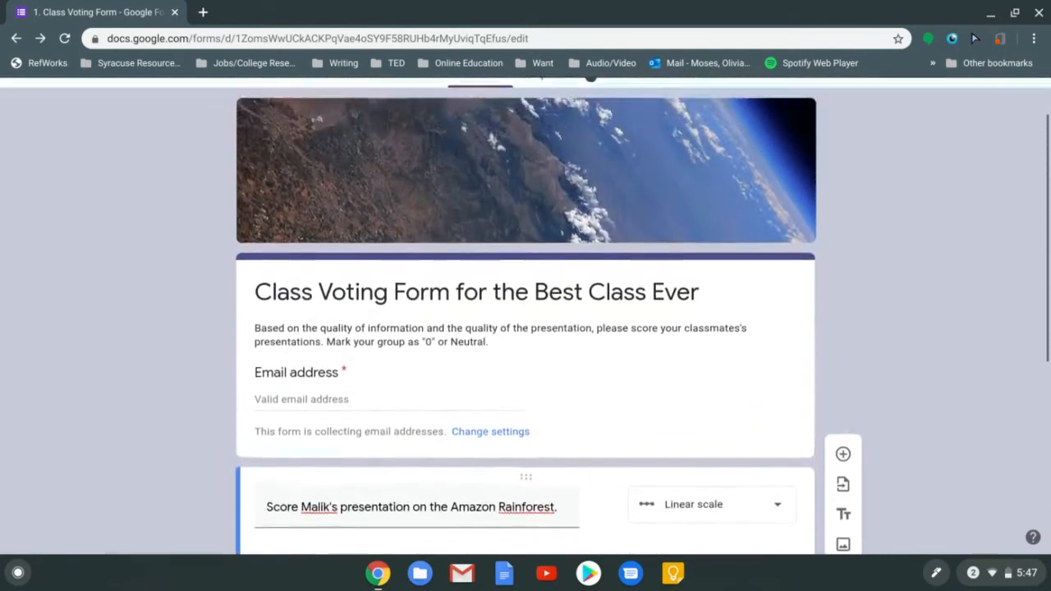
pyautogui.scroll(2, 706, 247)
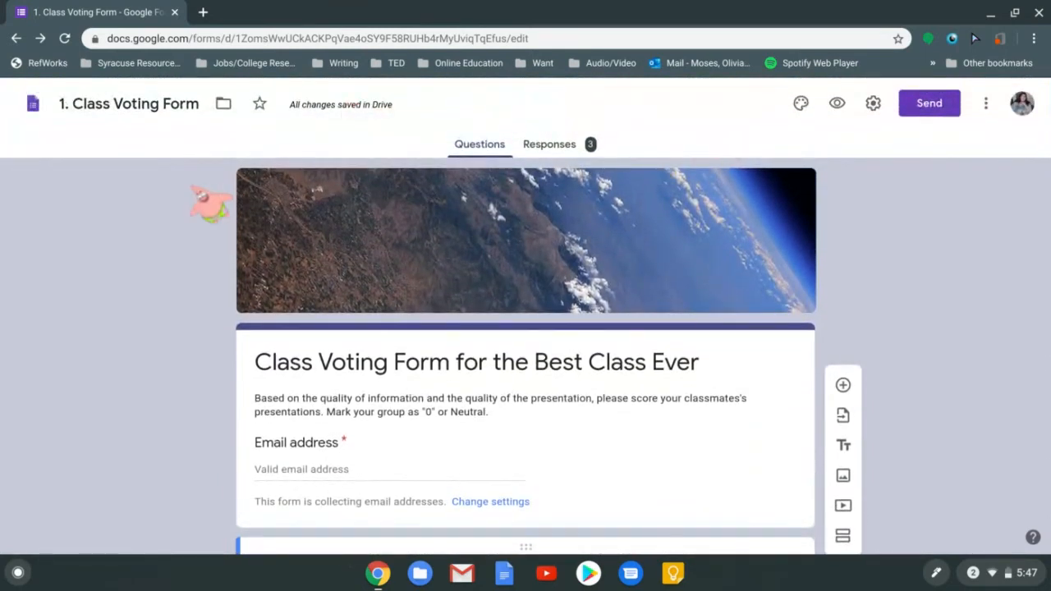
pyautogui.scroll(-1, 212, 205)
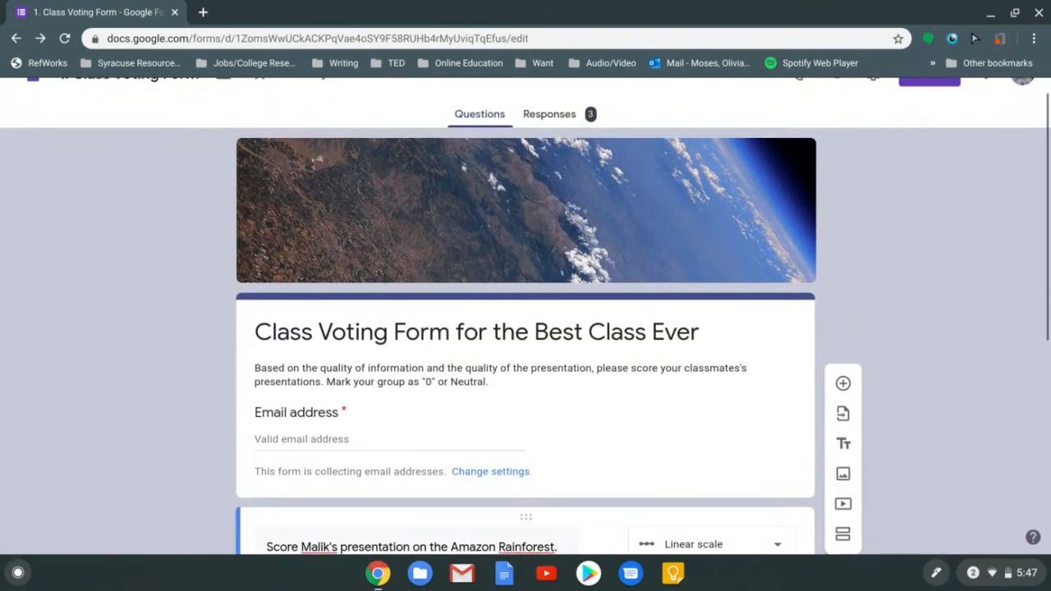
pyautogui.scroll(-1, 525, 315)
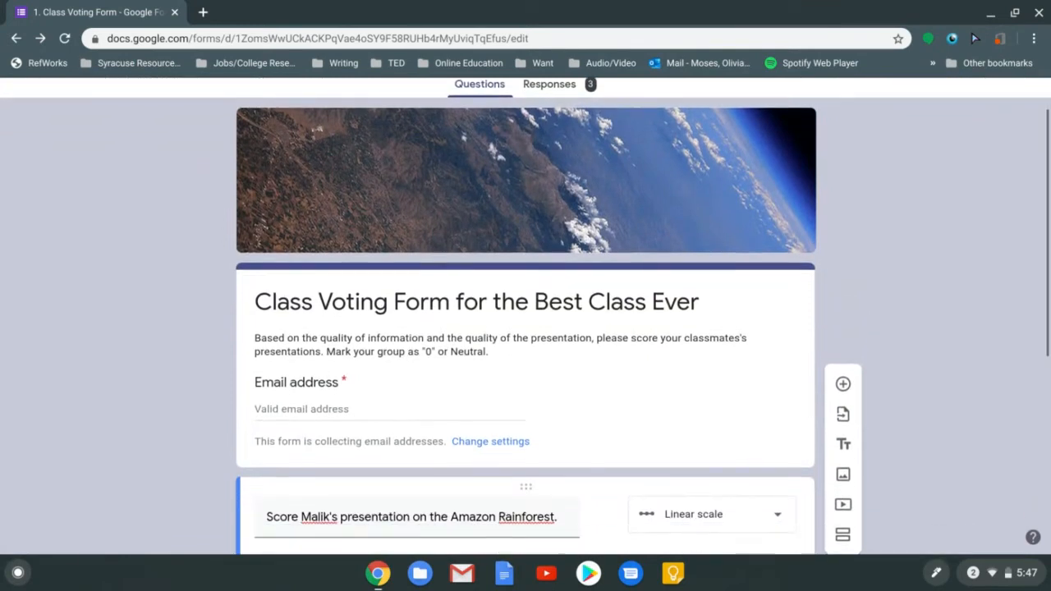
pyautogui.scroll(-4, 525, 315)
pyautogui.scroll(6, 525, 316)
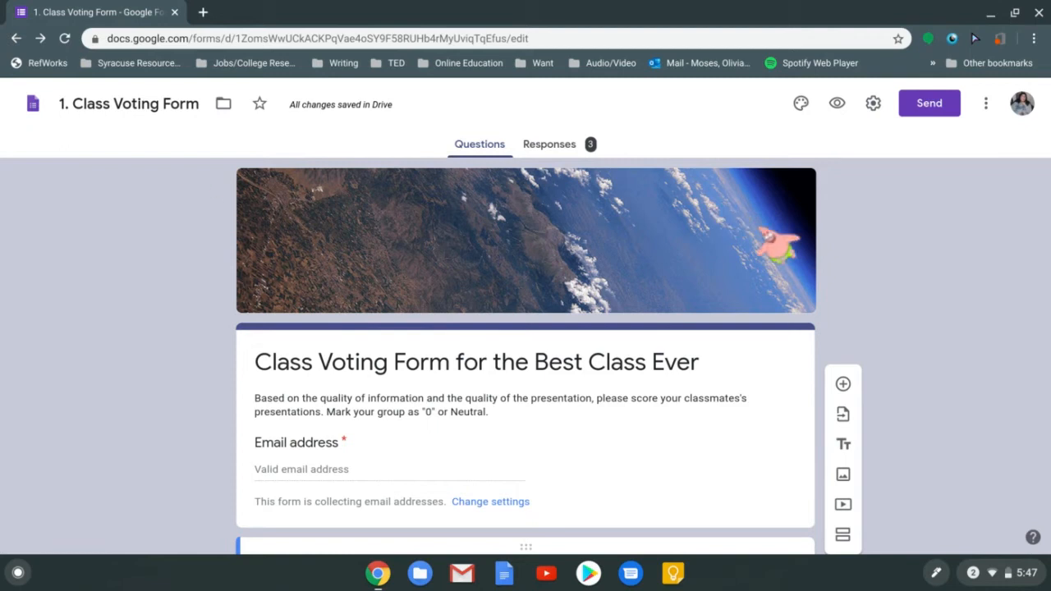
pyautogui.scroll(-3, 906, 261)
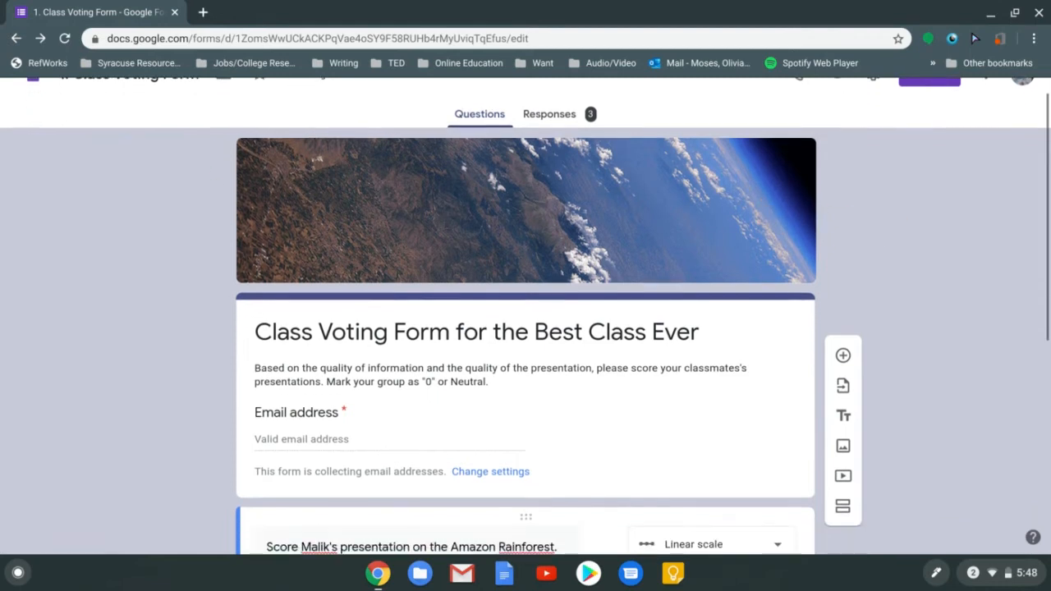
pyautogui.scroll(-4, 525, 318)
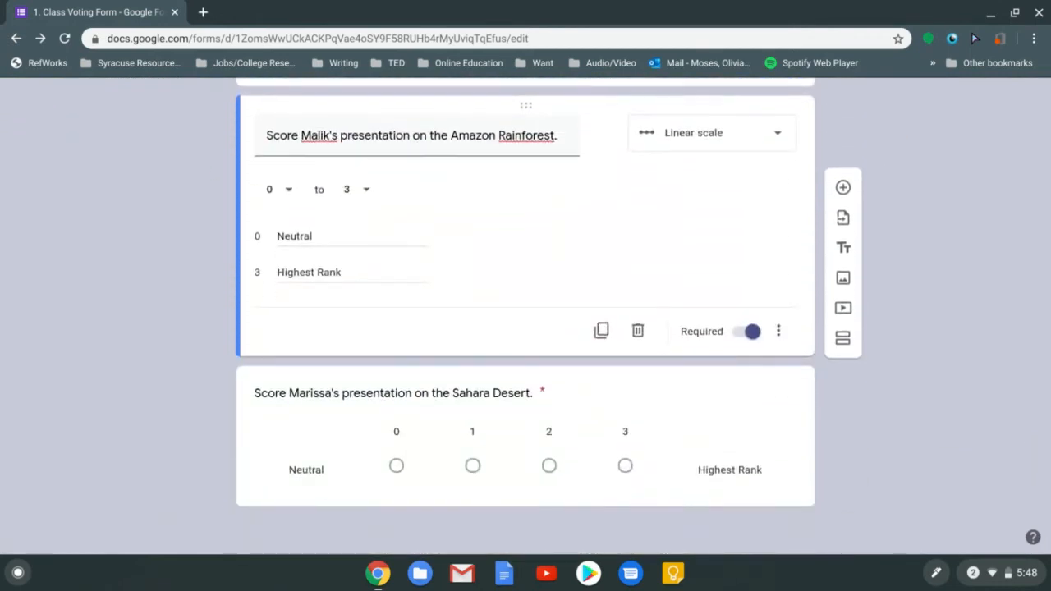
pyautogui.scroll(1, 525, 319)
pyautogui.scroll(5, 526, 319)
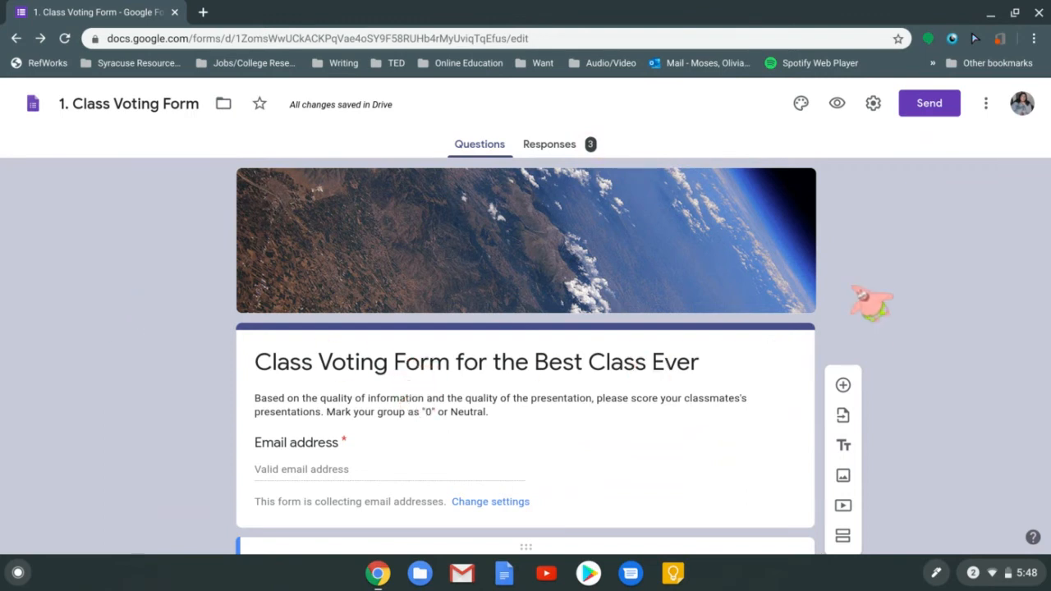
pyautogui.scroll(-1, 871, 304)
pyautogui.scroll(-3, 872, 303)
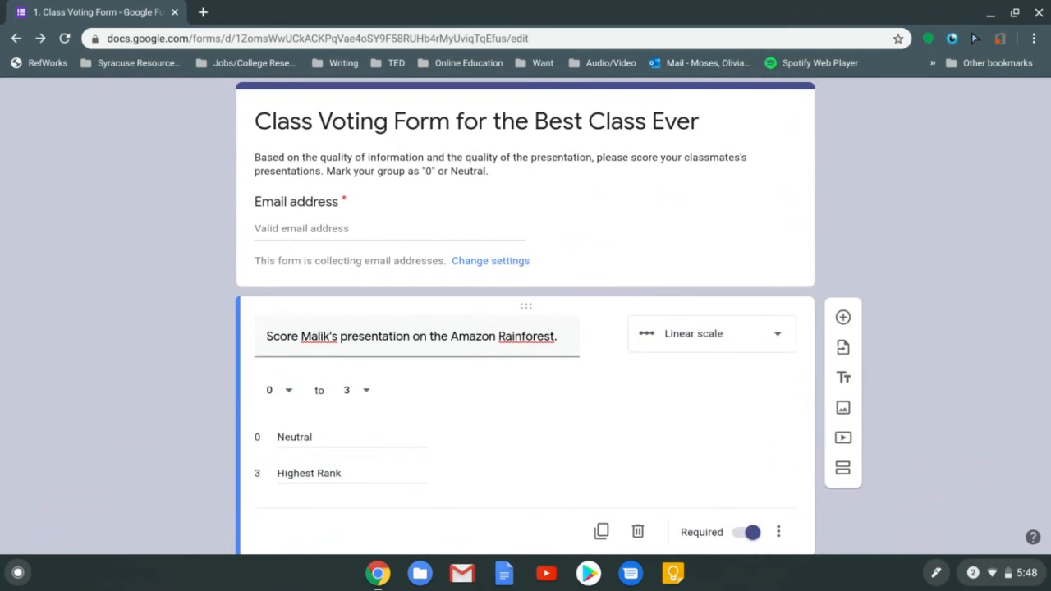
pyautogui.scroll(3, 994, 169)
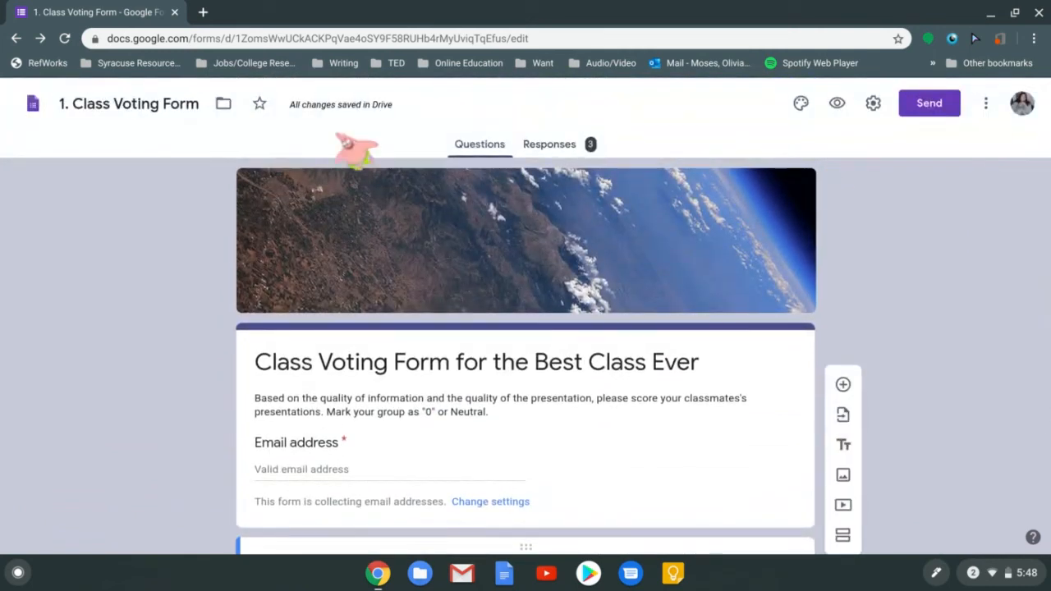